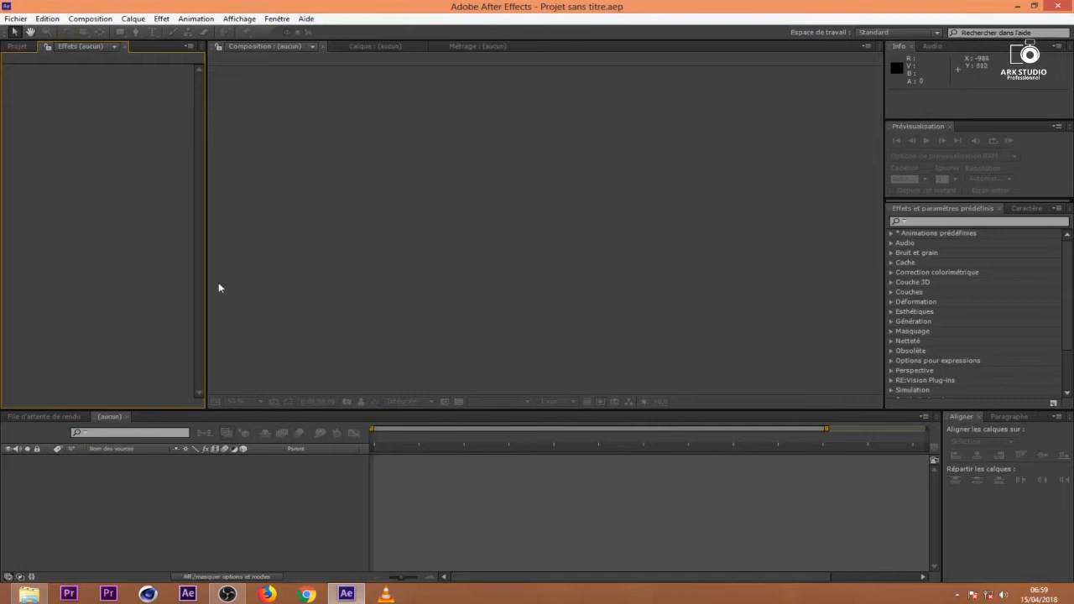
Create a composition with the HDTV 1080 25 preset, 25 frames per second and a duration of 0:00:25:00.
click(90, 18)
click(123, 33)
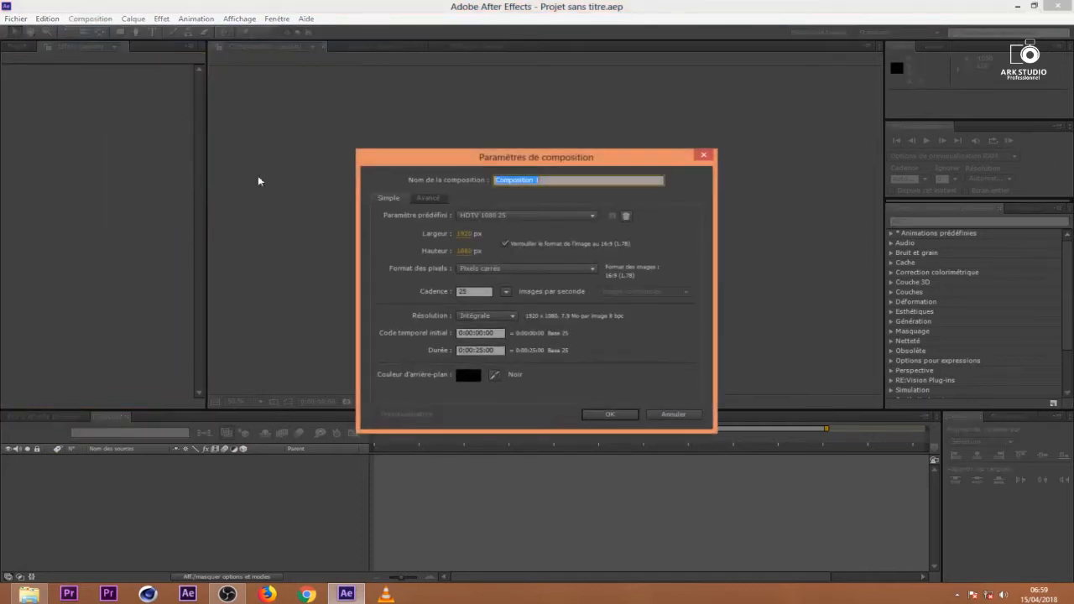
click(478, 215)
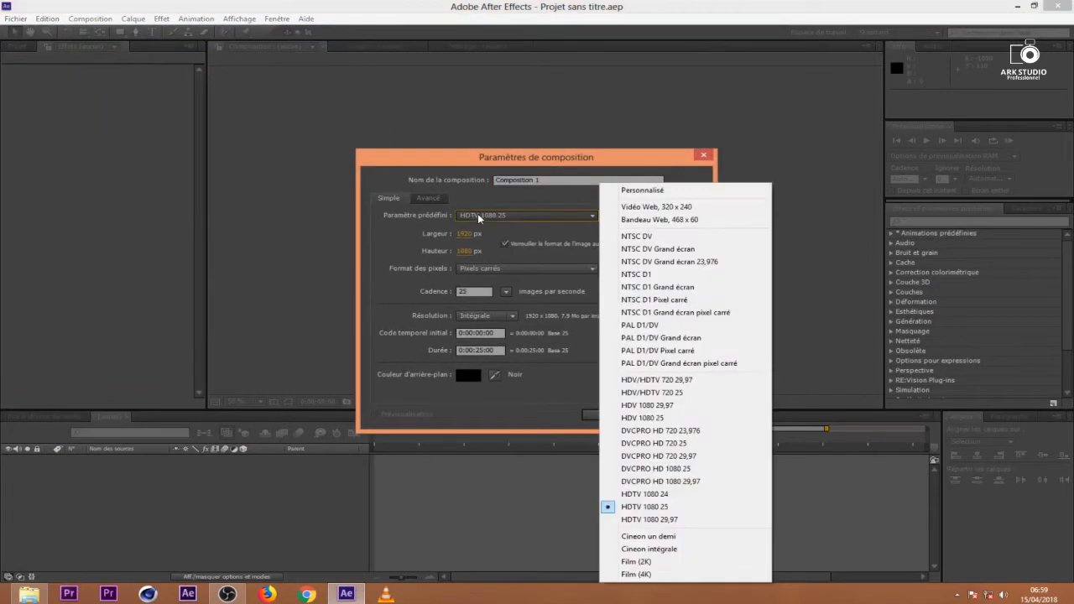
click(667, 507)
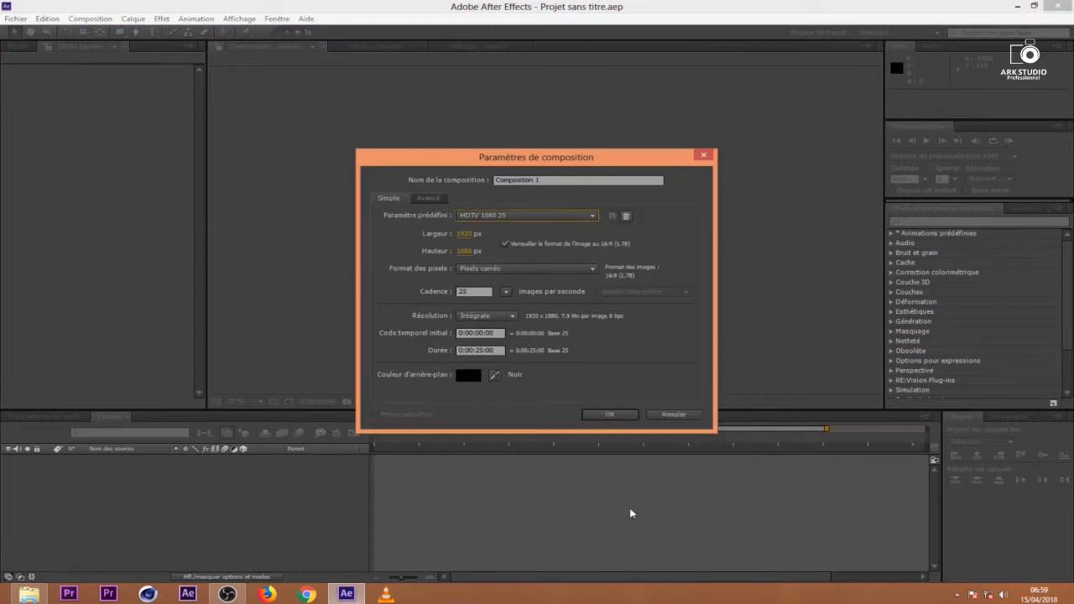
click(481, 350)
click(475, 290)
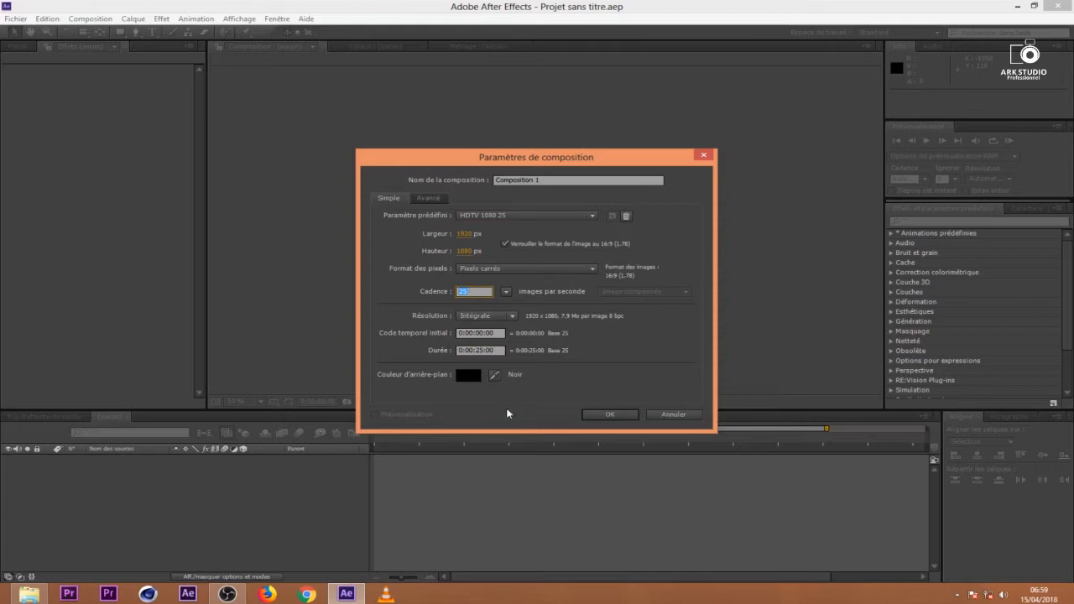
click(609, 415)
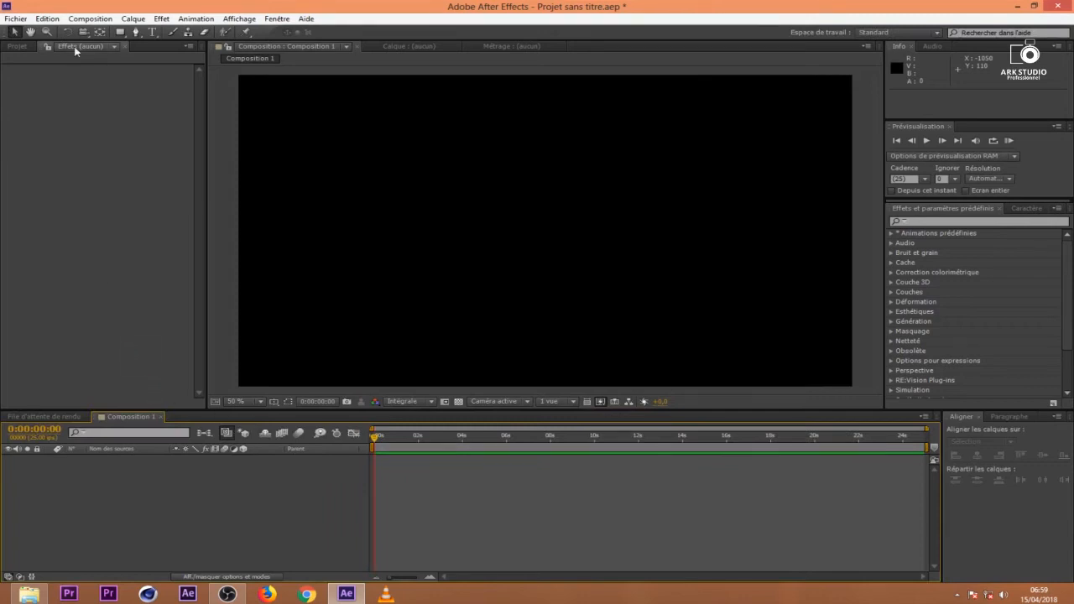
Create a composition-sized solid layer in dark grey (about RGB 41, 41, 41) as the background.
click(133, 18)
mouse_move(147, 32)
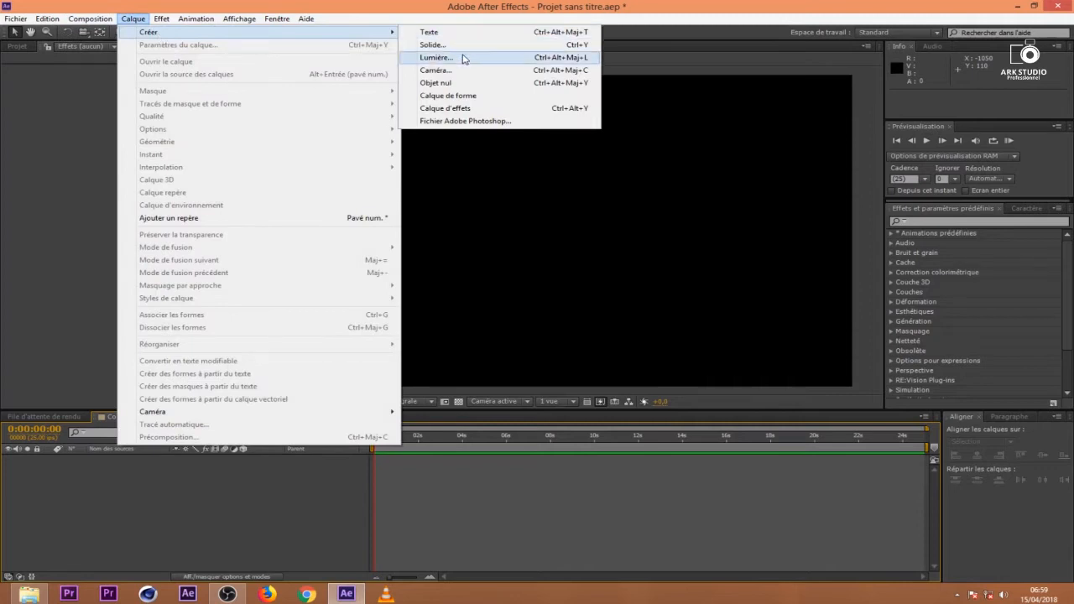
click(459, 45)
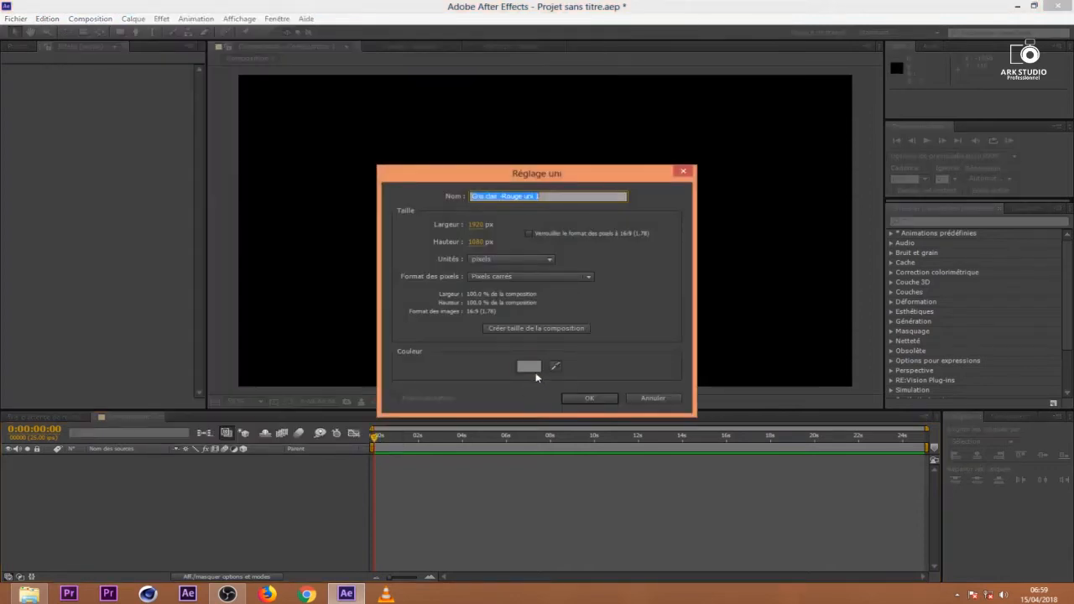
click(528, 367)
drag(502, 467, 507, 486)
click(505, 493)
click(780, 374)
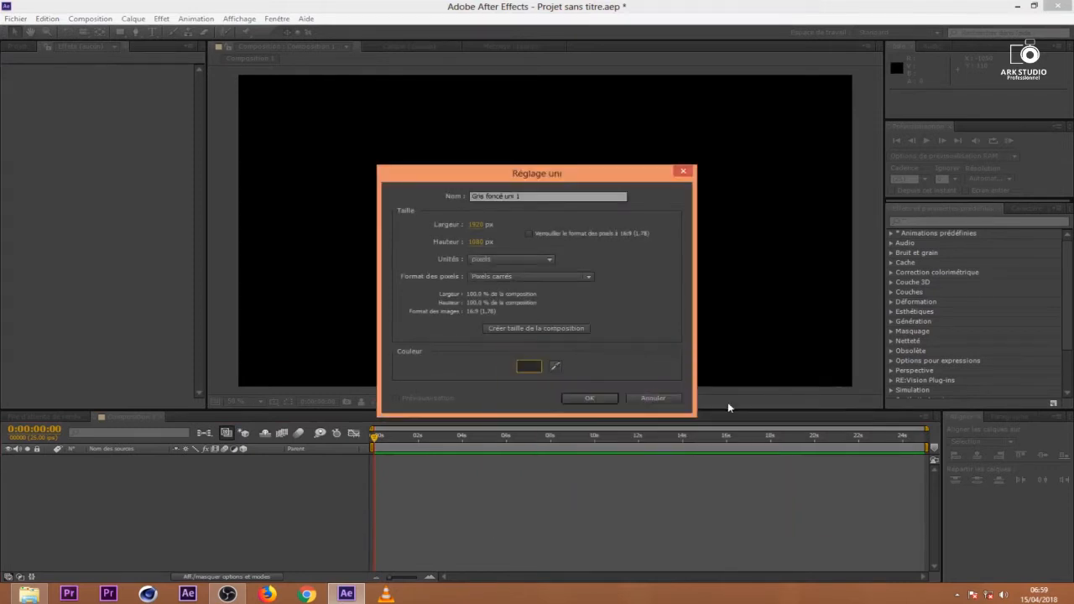
click(577, 399)
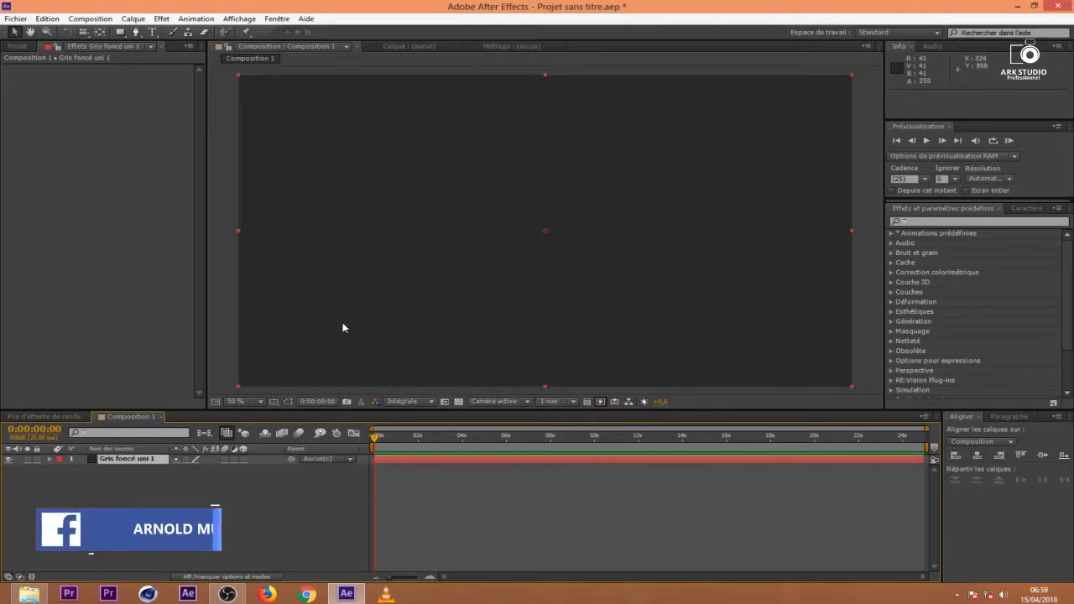
Add a text layer reading "CE SOIR..." near the middle of the composition.
click(151, 32)
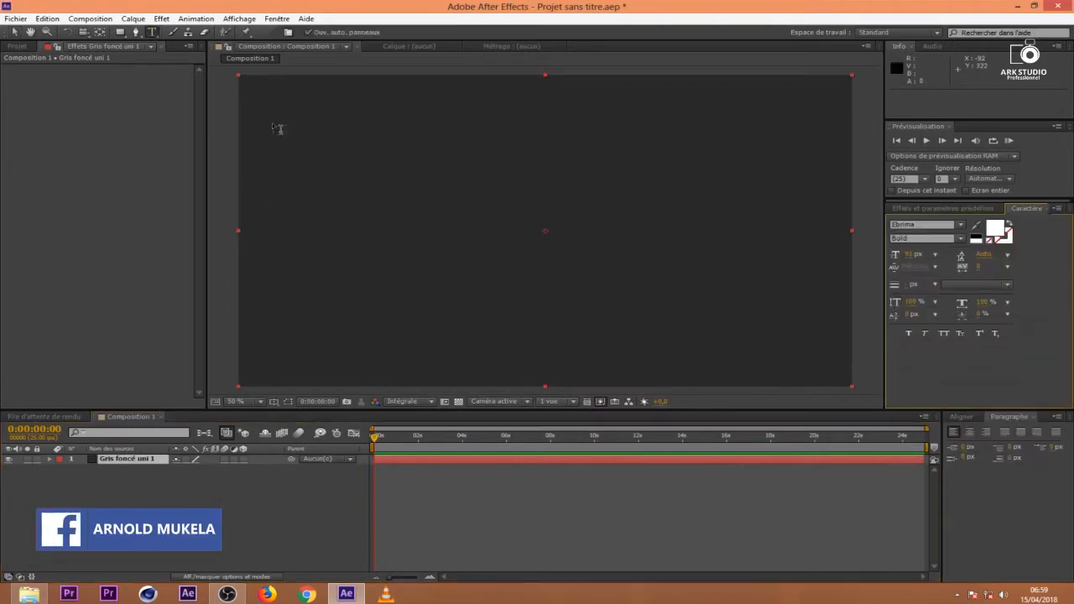
click(466, 232)
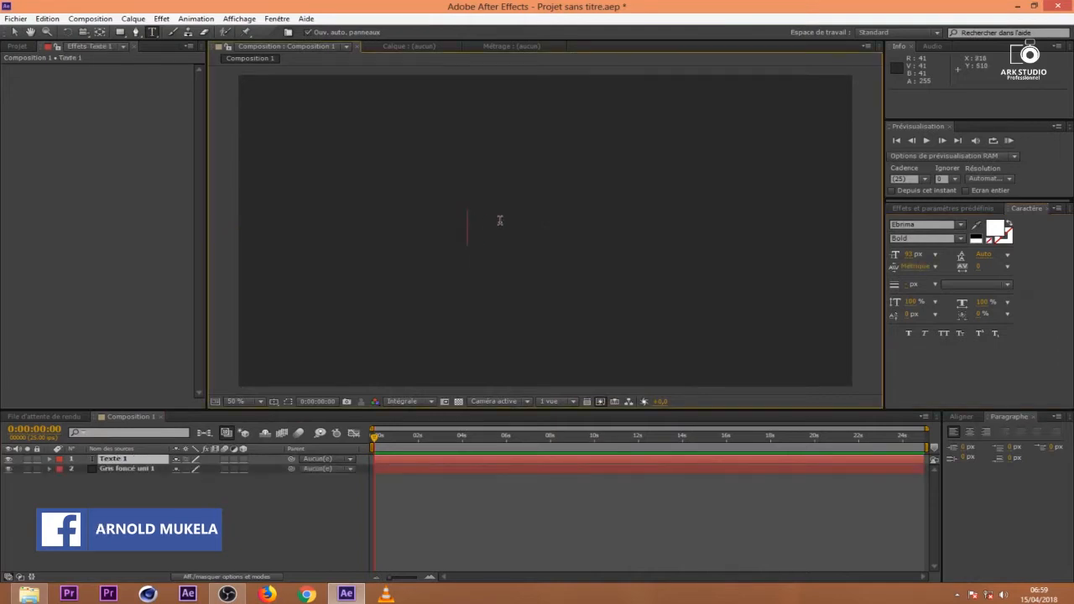
text(ce)
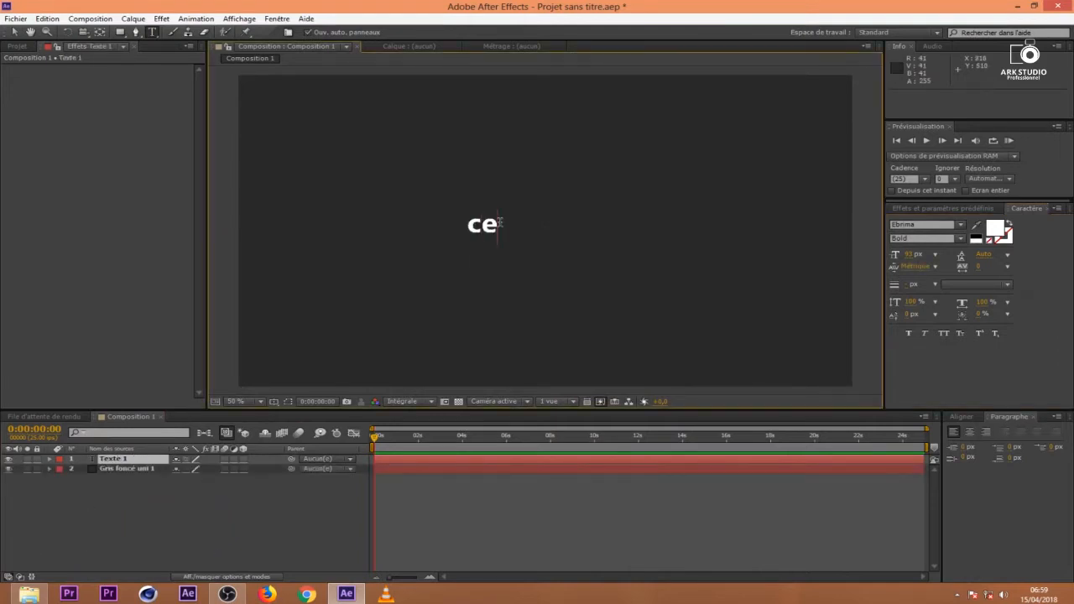
key(BackSpace)
key(BackSpace)
text(CE SO)
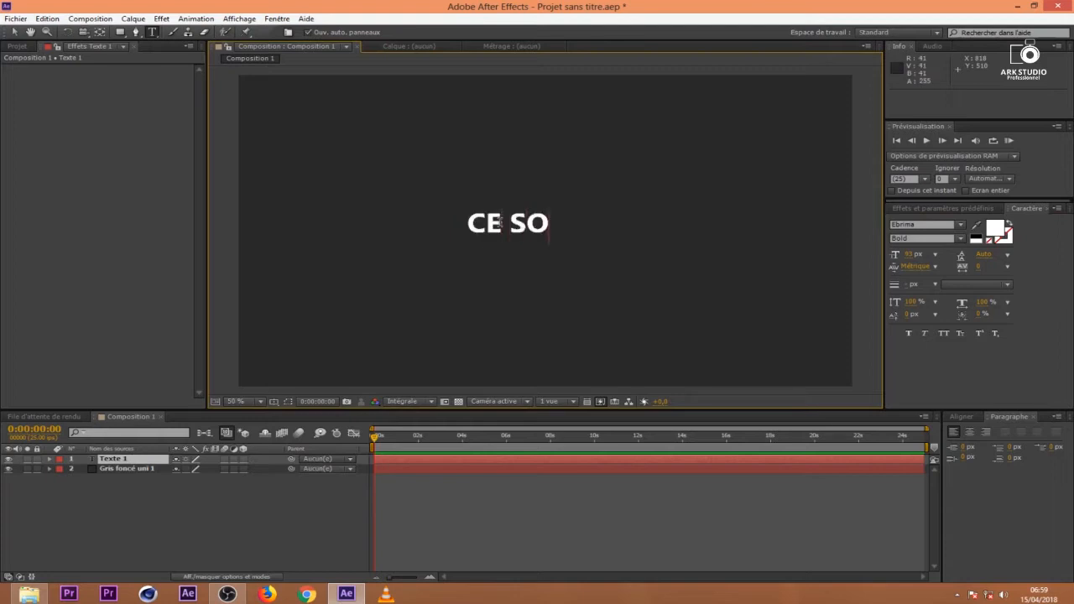
text(IR...)
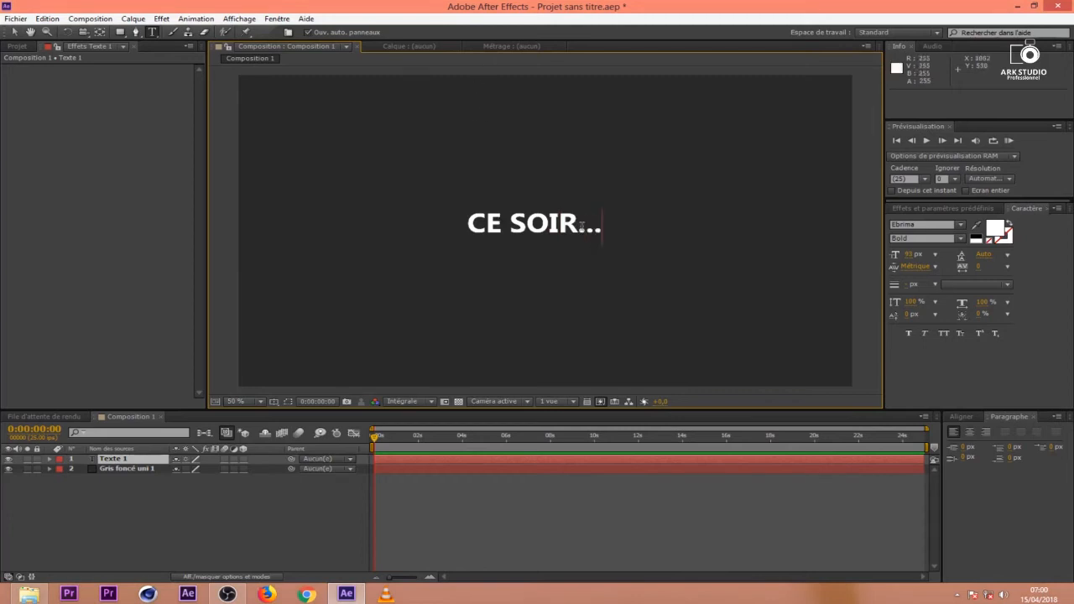
Change the fill colour of the whole "CE SOIR..." text to amber yellow FFC600.
drag(604, 221, 421, 203)
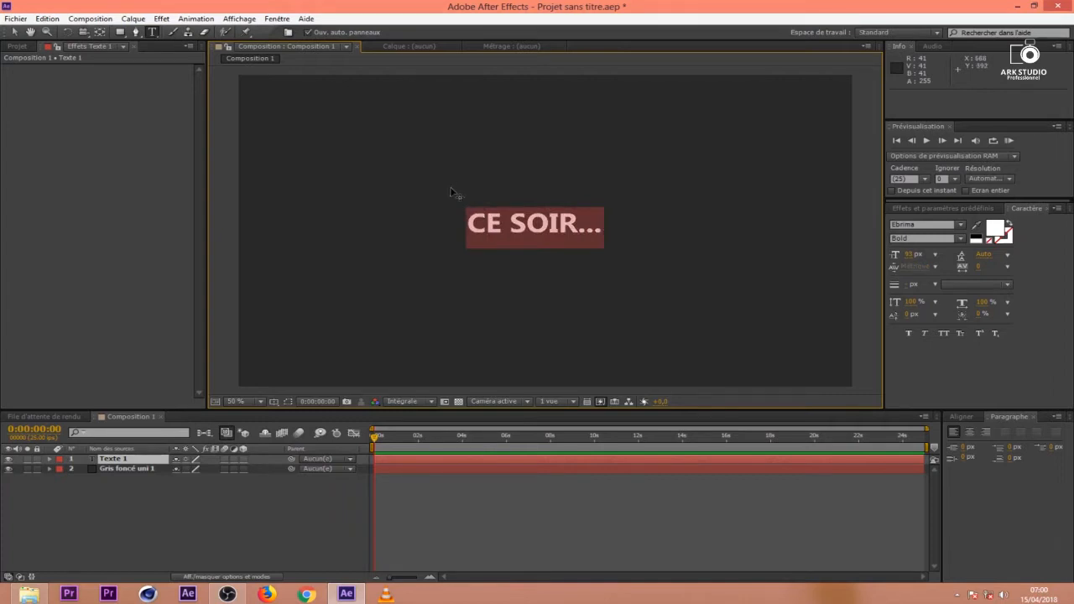
click(998, 232)
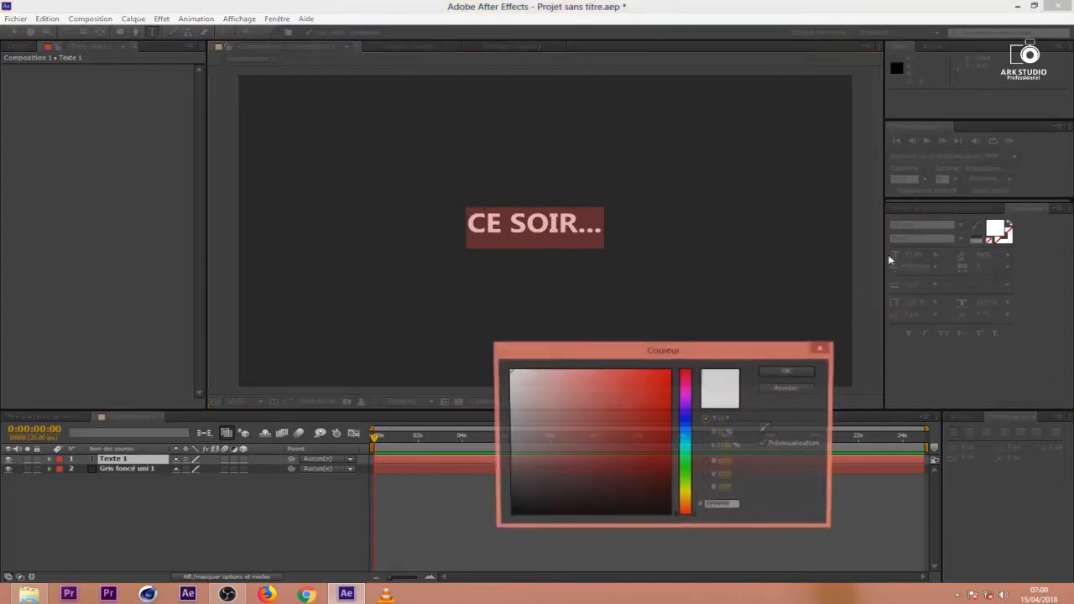
drag(686, 476, 686, 504)
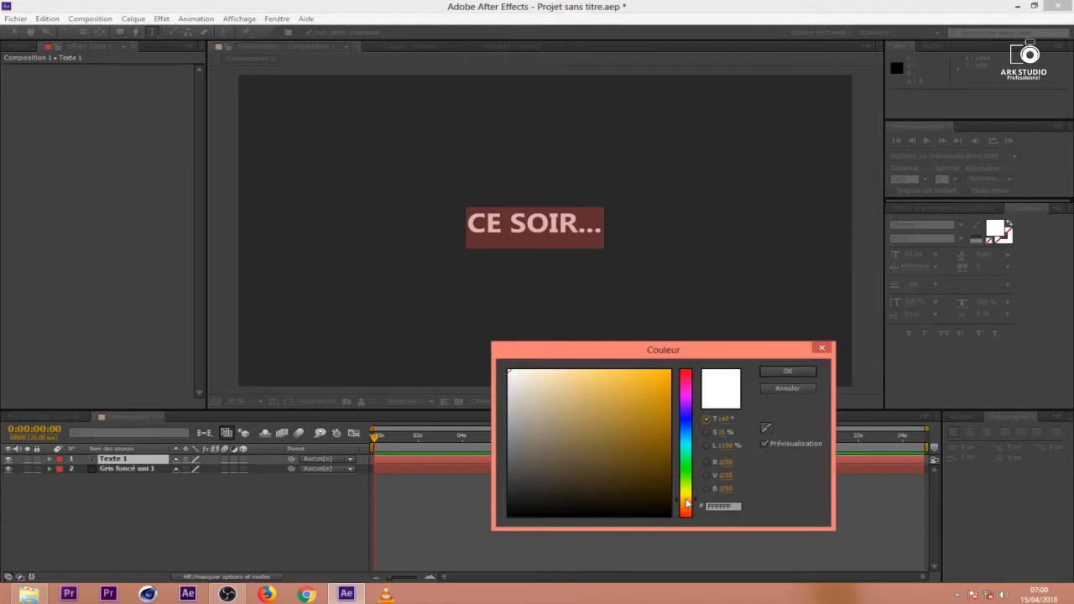
click(669, 370)
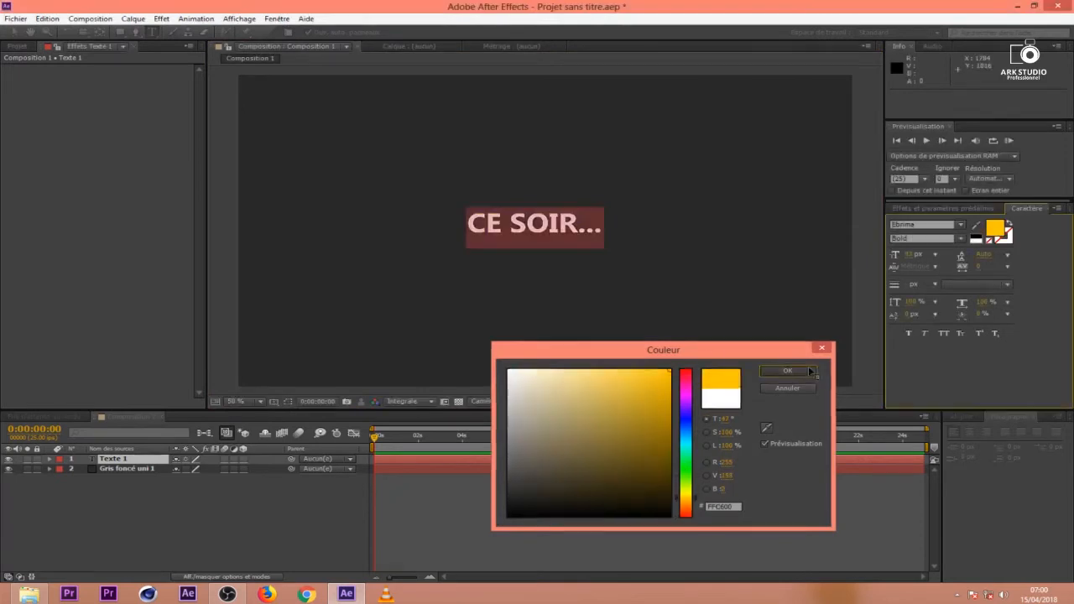
click(808, 371)
click(13, 31)
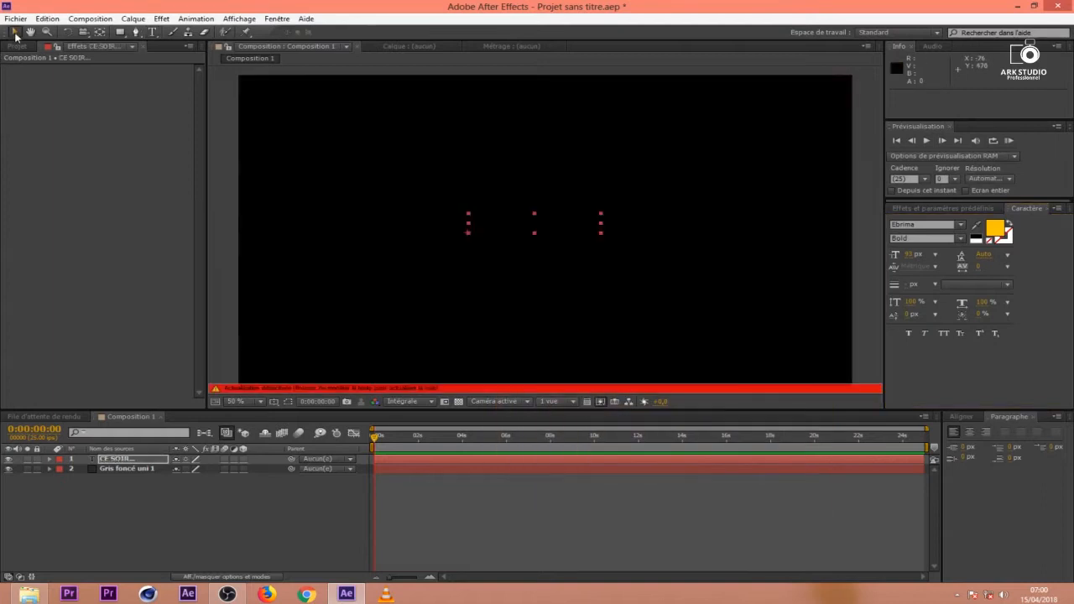
key(Caps_Lock)
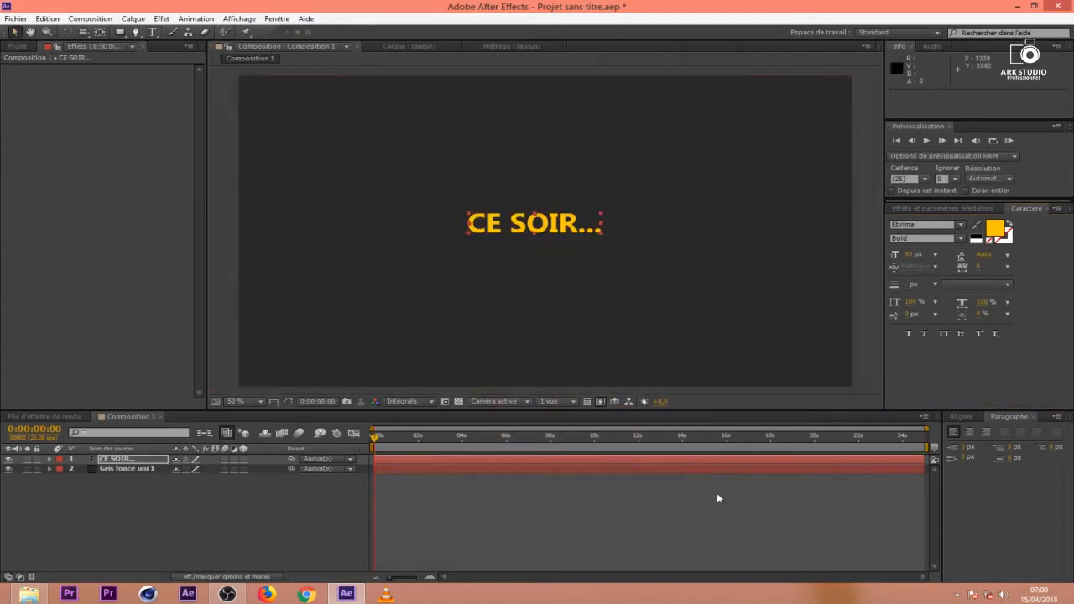
click(714, 537)
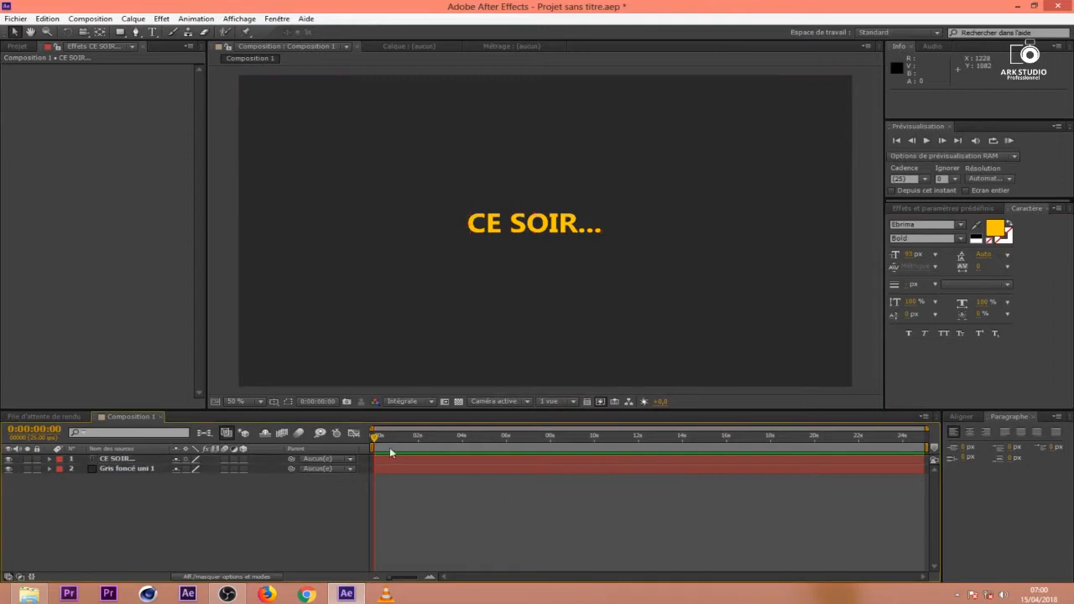
Add a Position keyframe to the "CE SOIR..." text layer at 0:00:00:05.
key(=)
key(=)
key(=)
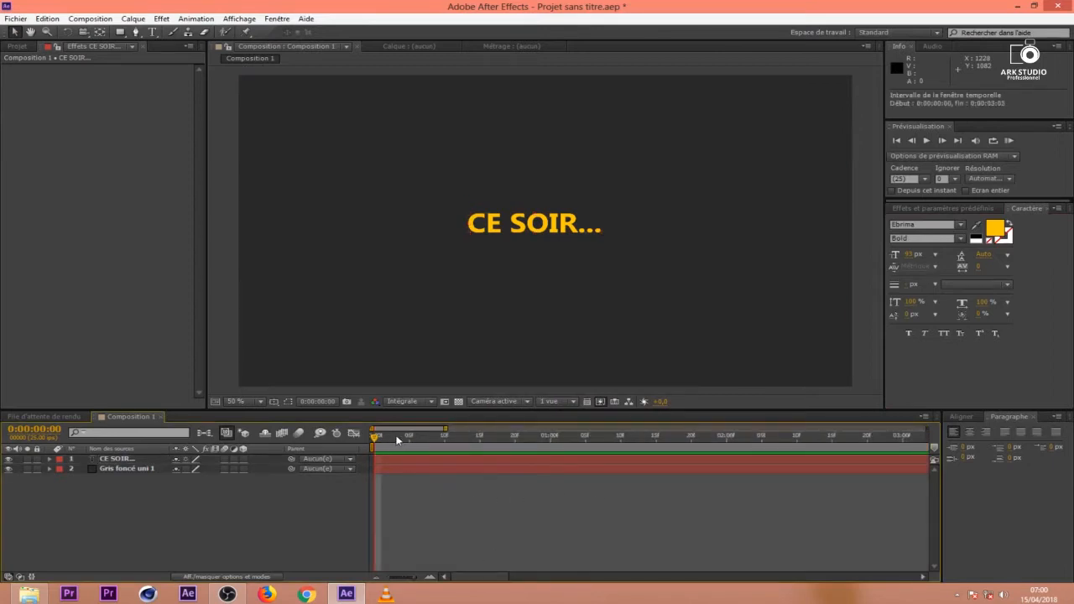
click(147, 457)
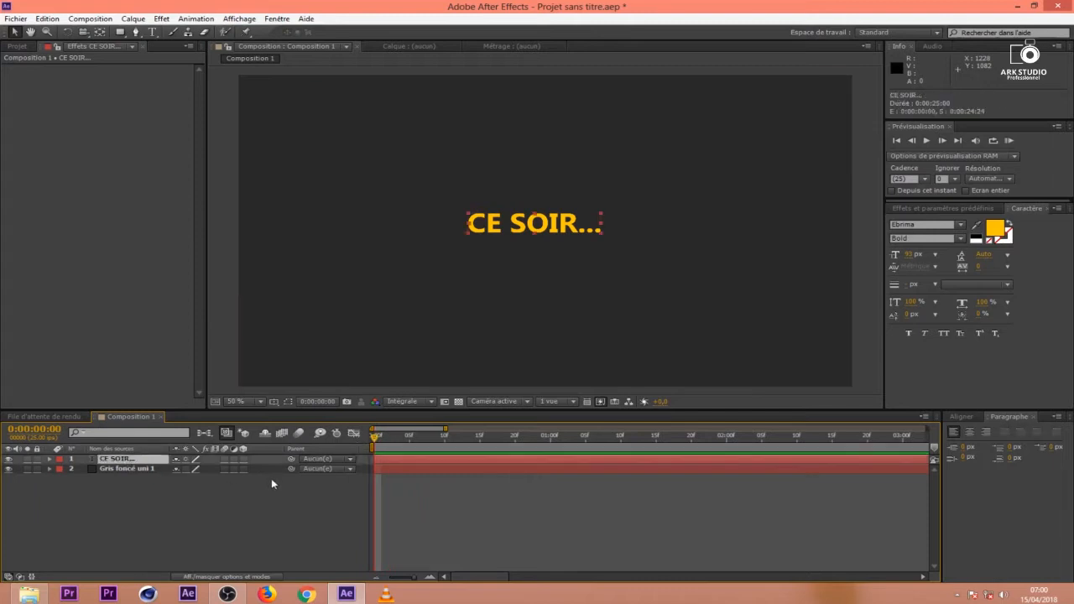
key(p)
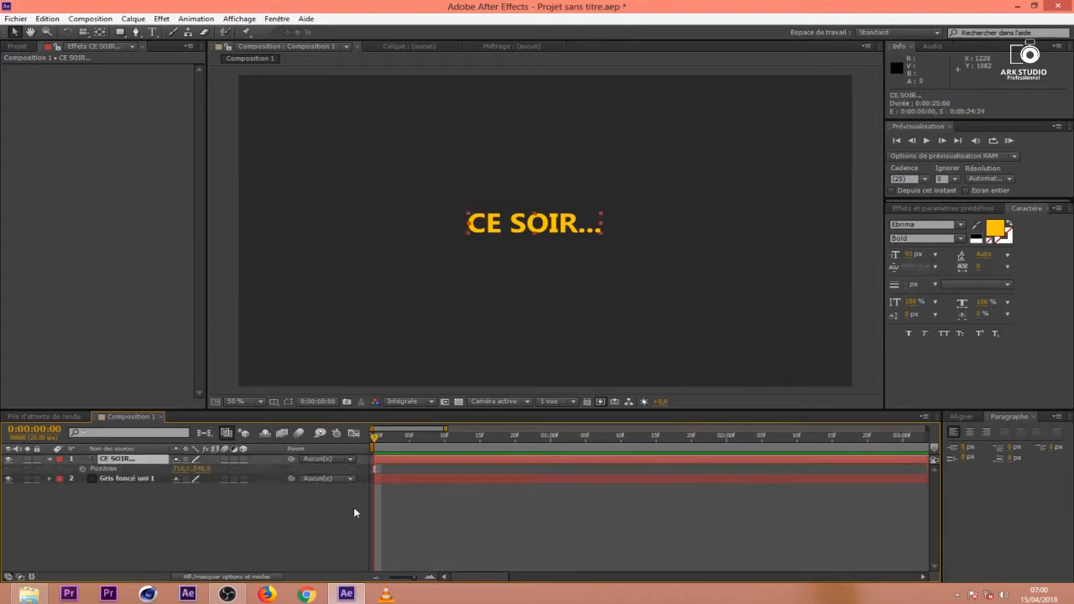
click(408, 441)
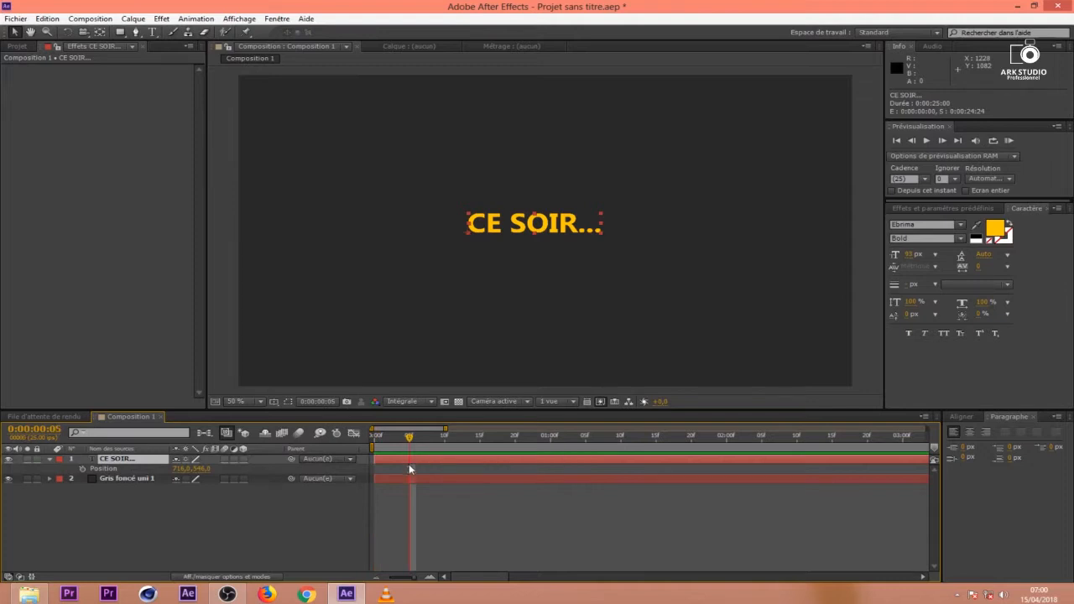
click(82, 468)
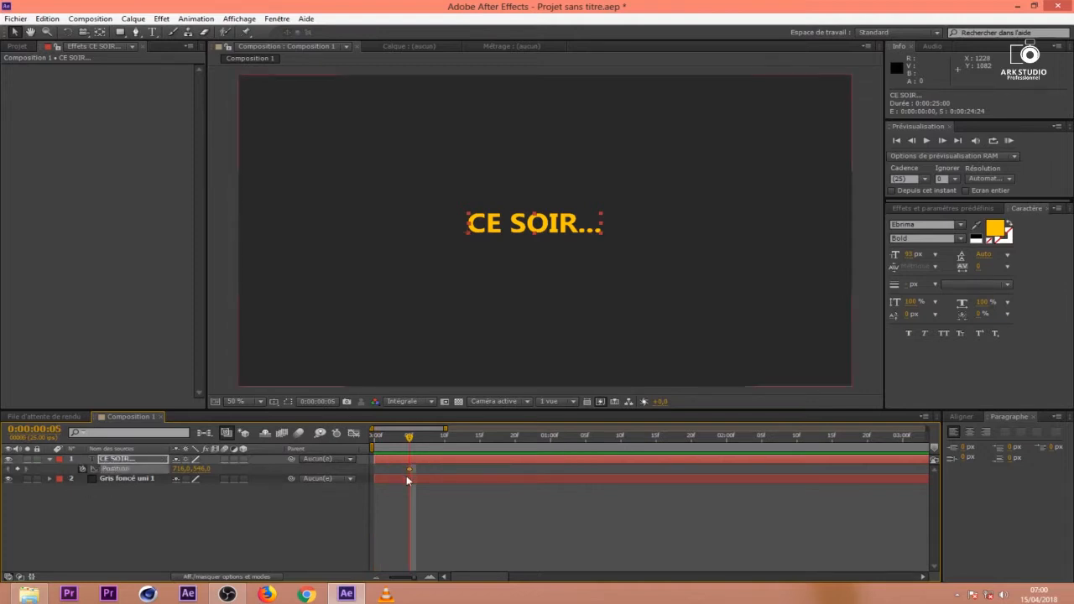
At 0:00:00:00, lower the text out of frame to a Position Y of 1176 and preview the rise.
drag(407, 442, 372, 441)
drag(200, 469, 628, 437)
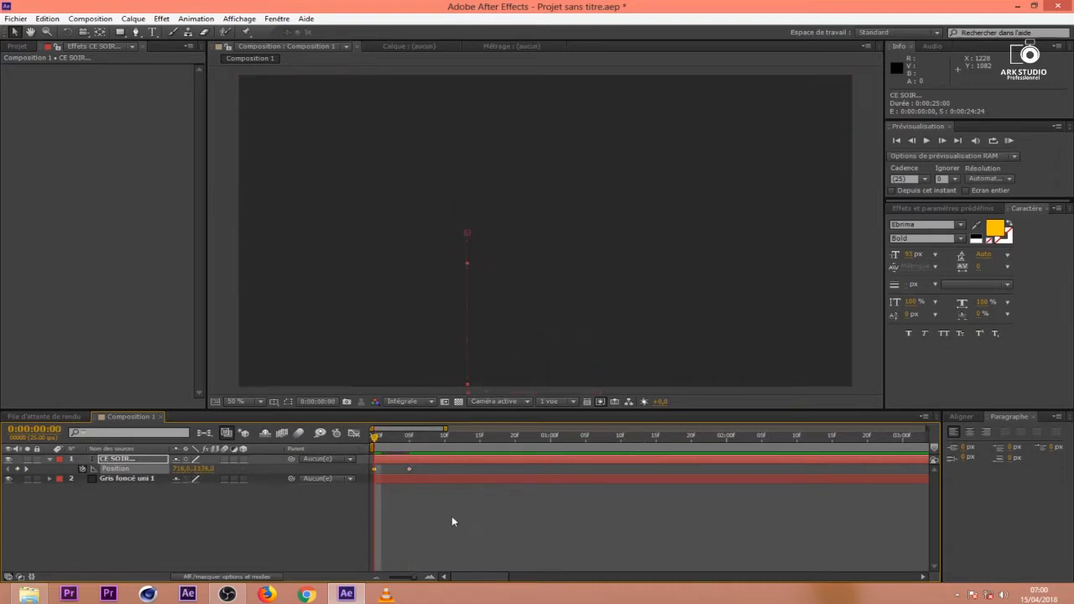
key(space)
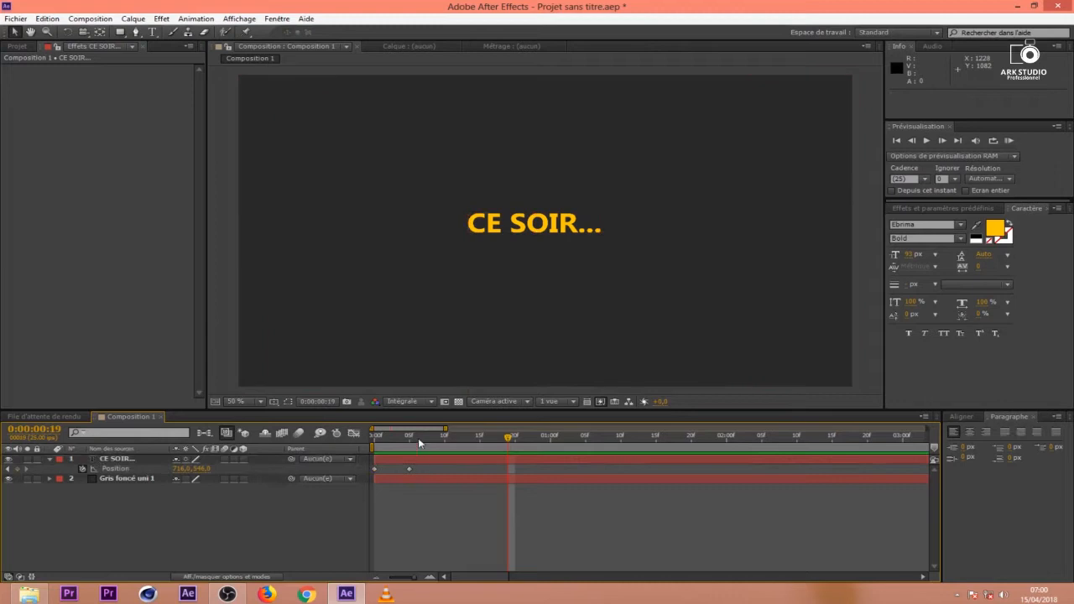
Apply Lissage à l'éloignement (Easy Ease Out) to the first Position keyframe and preview the animation.
drag(418, 437, 331, 442)
right_click(375, 470)
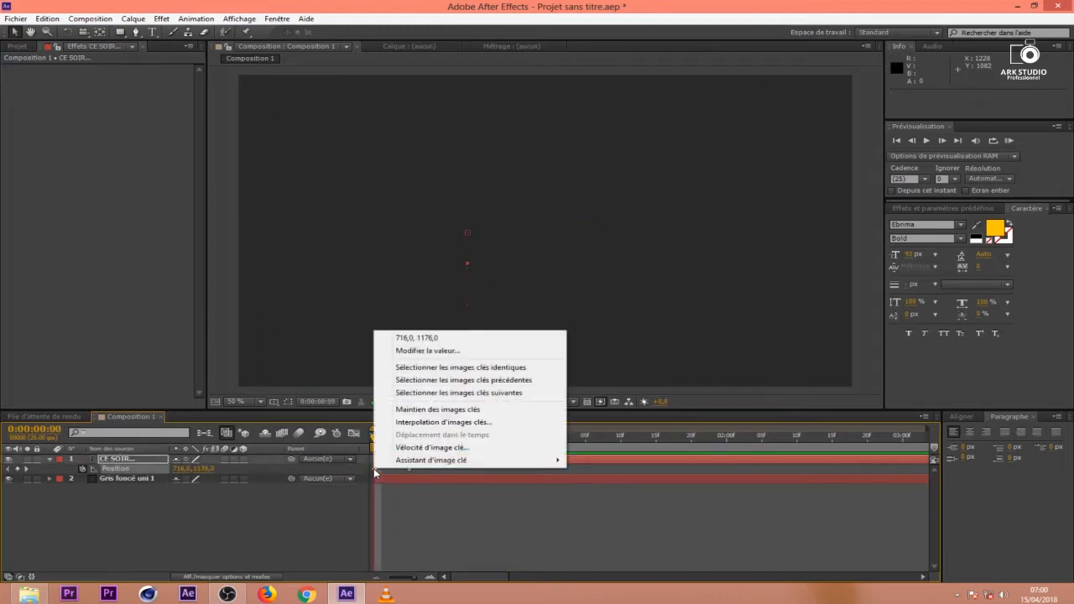
mouse_move(444, 468)
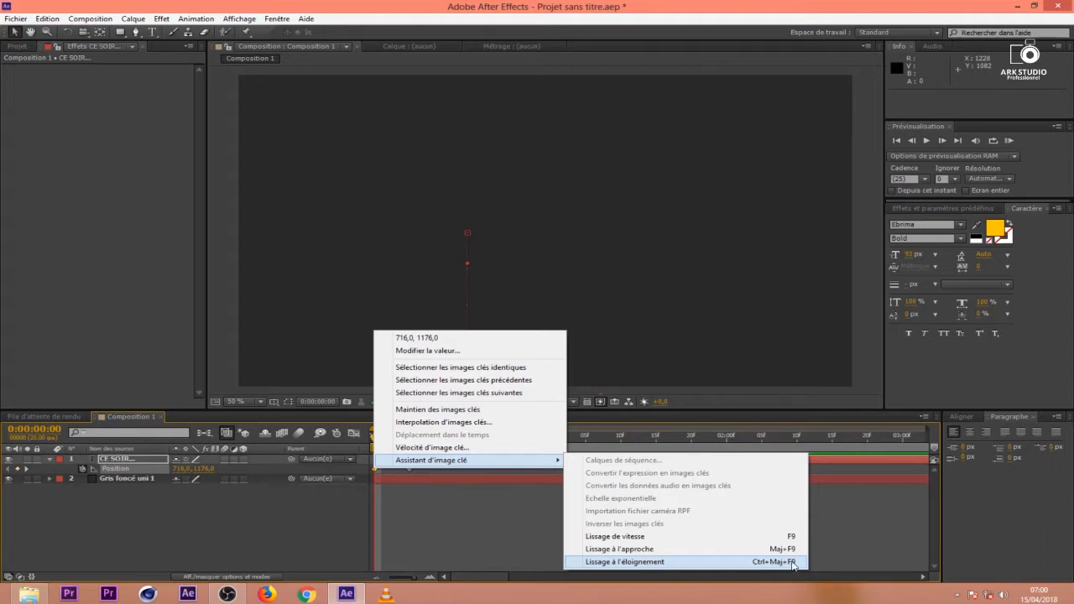
click(784, 562)
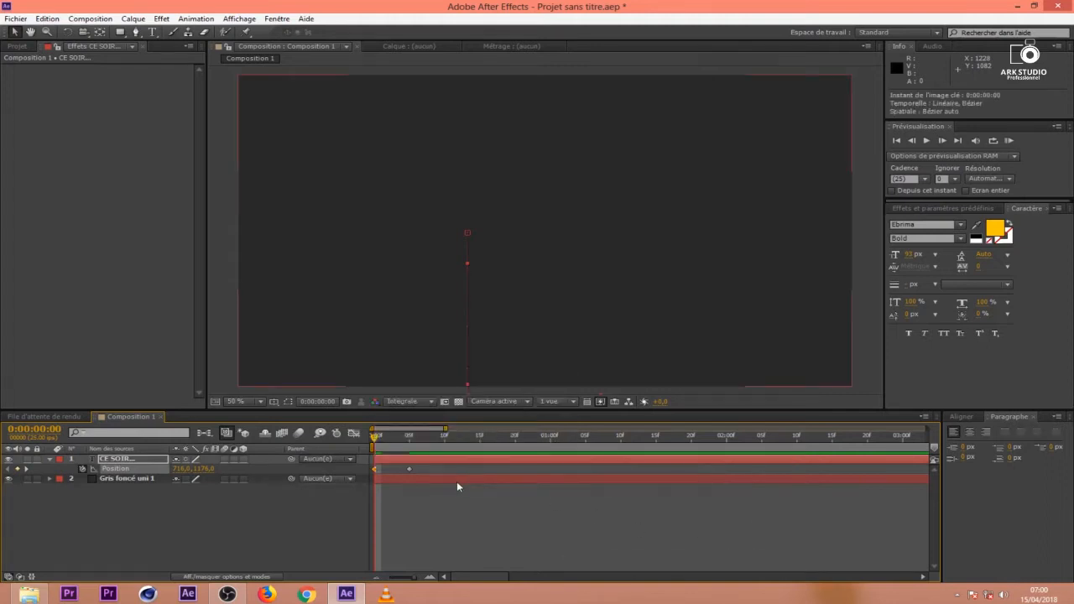
key(space)
click(516, 499)
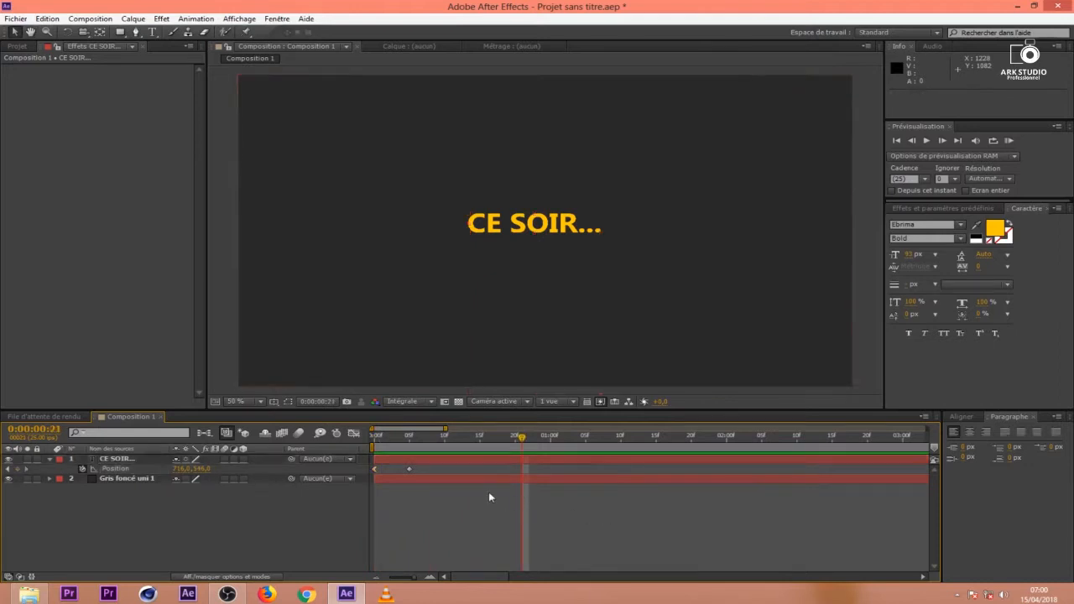
With the "CE SOIR..." layer selected at 0:00:00:05, switch to File Explorer and open "express bounce scale" from the Documents library.
mouse_move(391, 440)
mouse_down()
mouse_move(383, 445)
mouse_move(411, 446)
mouse_up()
click(462, 459)
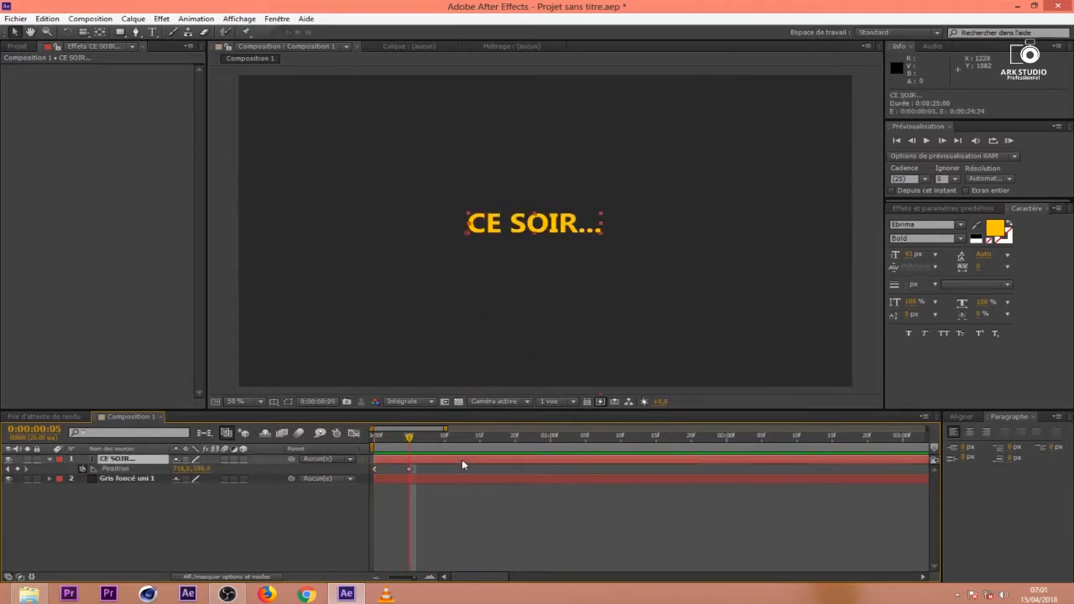
click(29, 594)
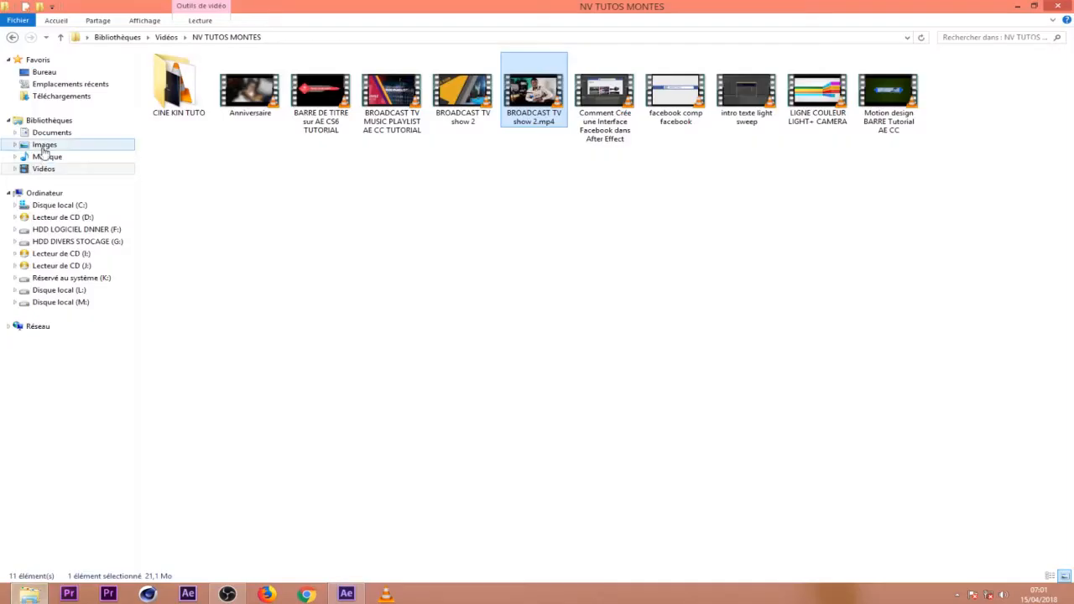
click(51, 133)
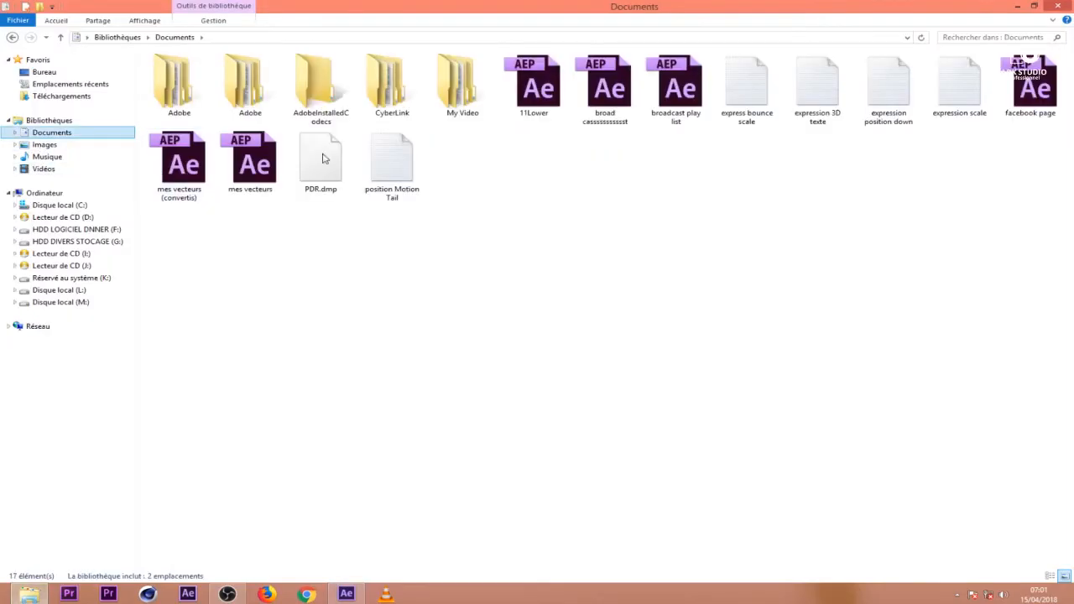
click(758, 111)
double_click(757, 112)
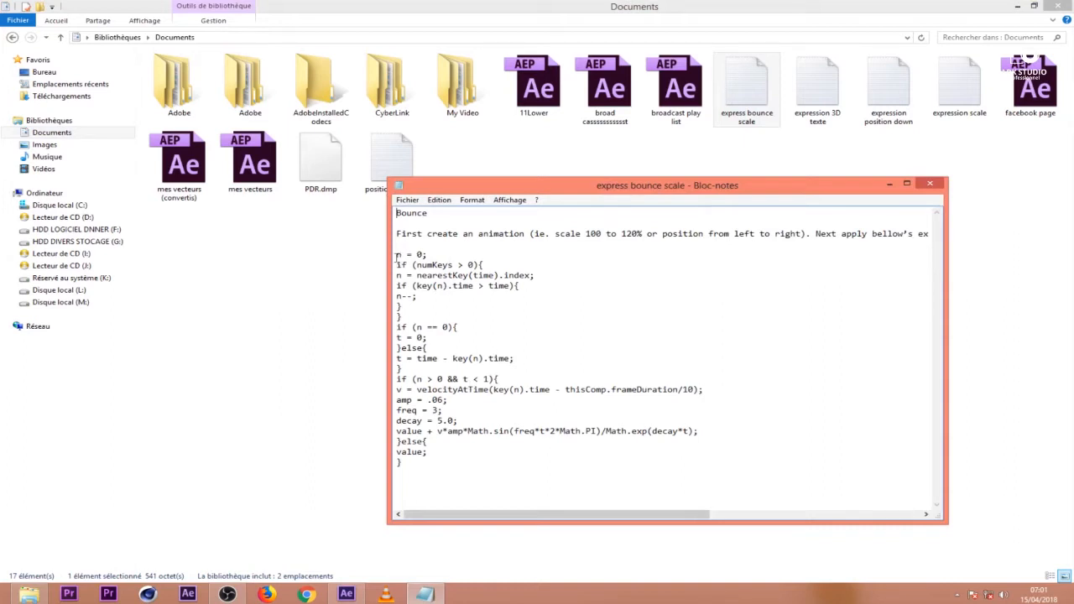
Copy the complete bounce expression code, from "n = 0;" to the last closing brace.
drag(398, 254, 460, 464)
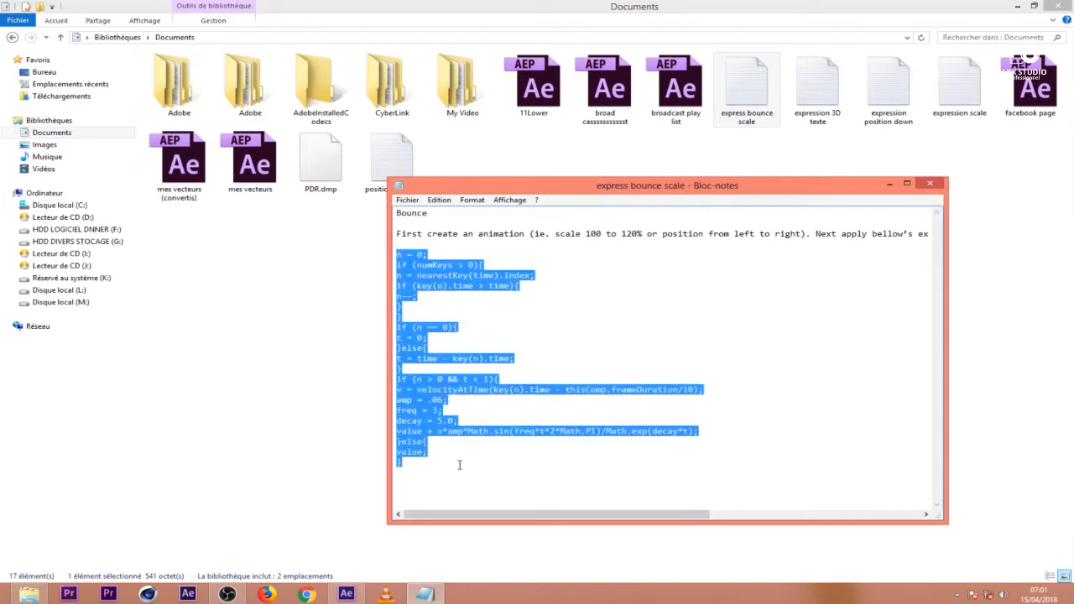
right_click(408, 420)
click(472, 464)
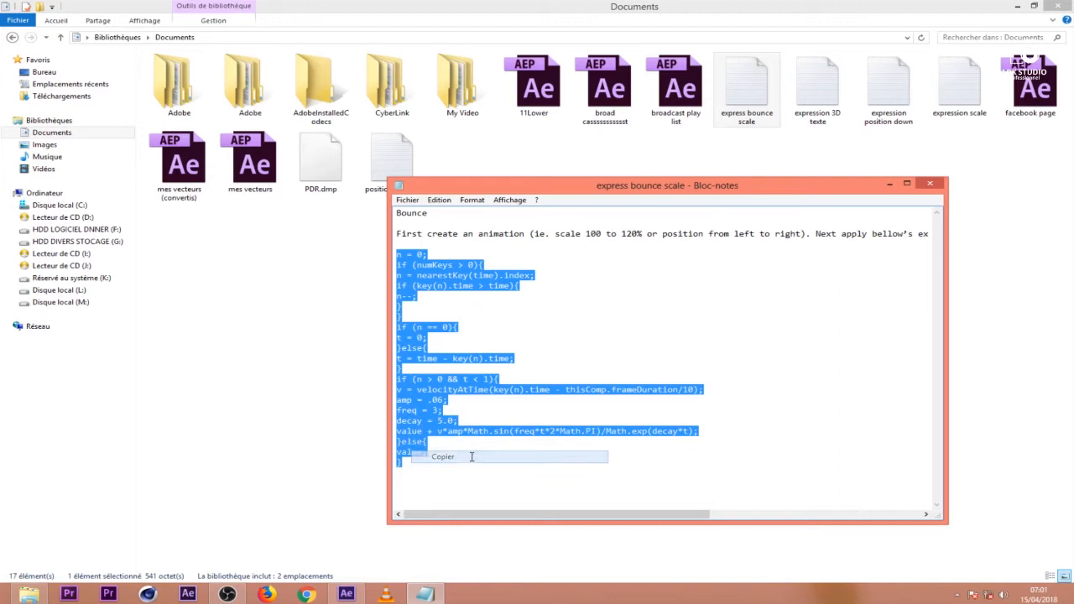
click(593, 355)
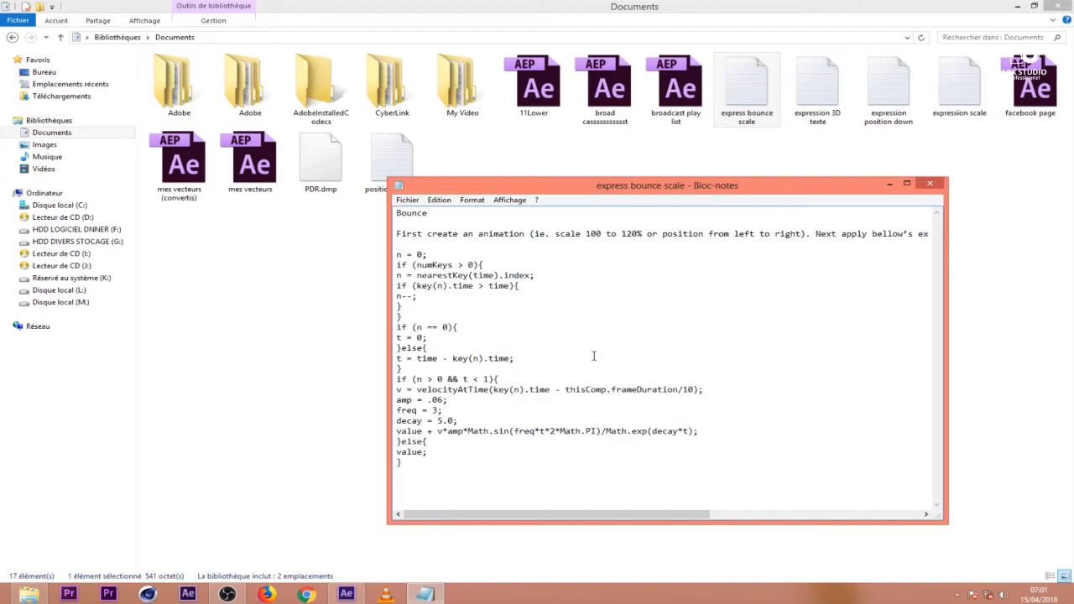
In After Effects, replace the text layer's Position expression with the copied bounce code and preview from 0:00:00:00.
click(345, 593)
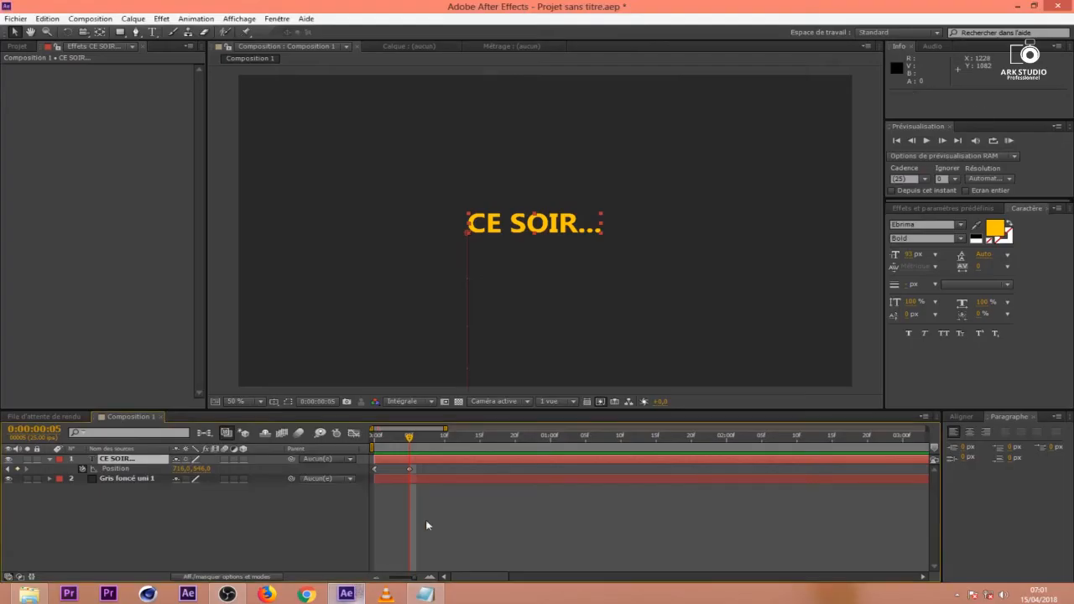
alt+click(83, 469)
key(BackSpace)
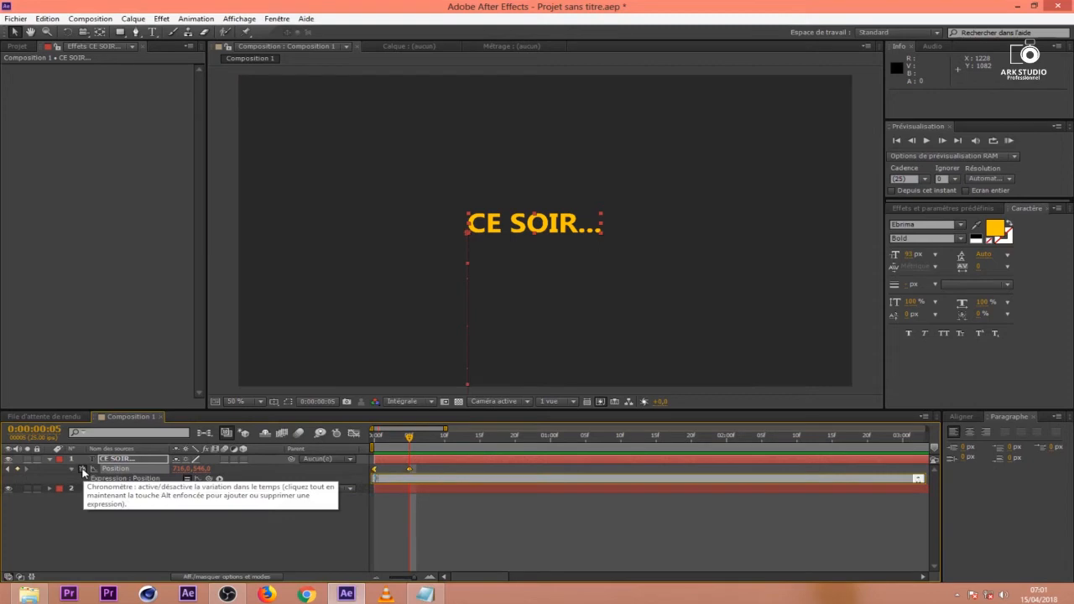
click(394, 527)
drag(410, 437, 254, 446)
key(space)
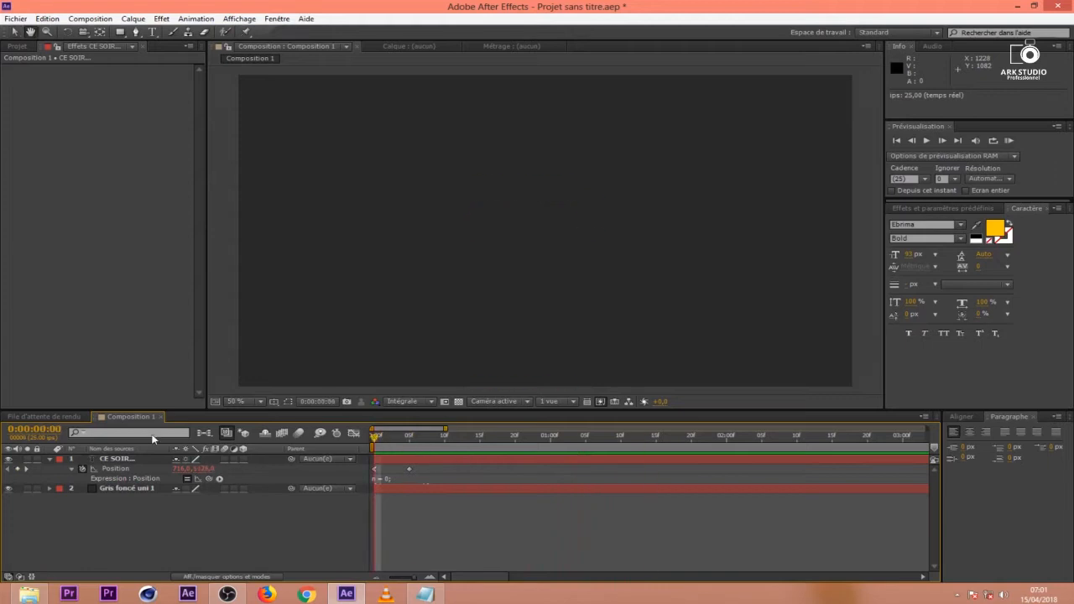
Enlarge the Position expression field and examine the amp, freq and decay values.
click(671, 478)
click(690, 547)
scroll(486, 523, down, 4)
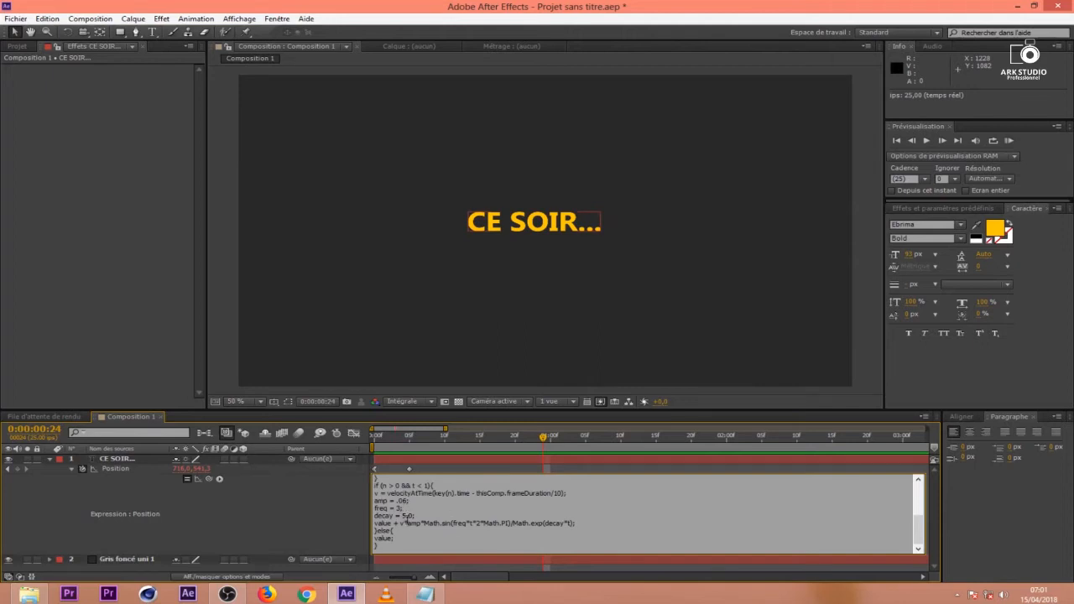
drag(398, 509, 398, 508)
click(248, 543)
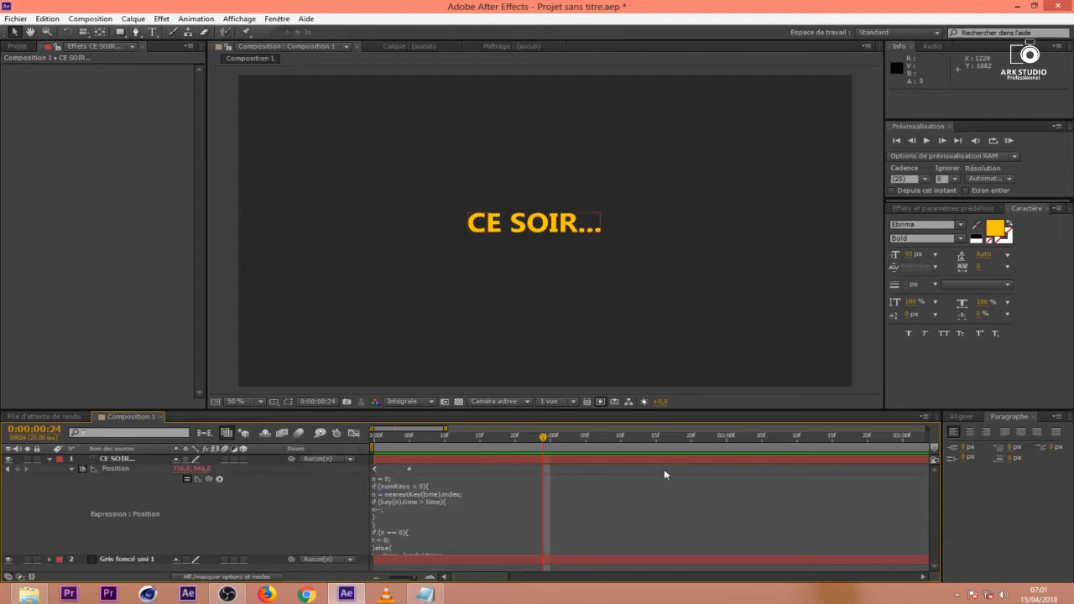
Run a RAM preview of the bouncing text, collapse its layer properties and replay it from the start.
click(1008, 141)
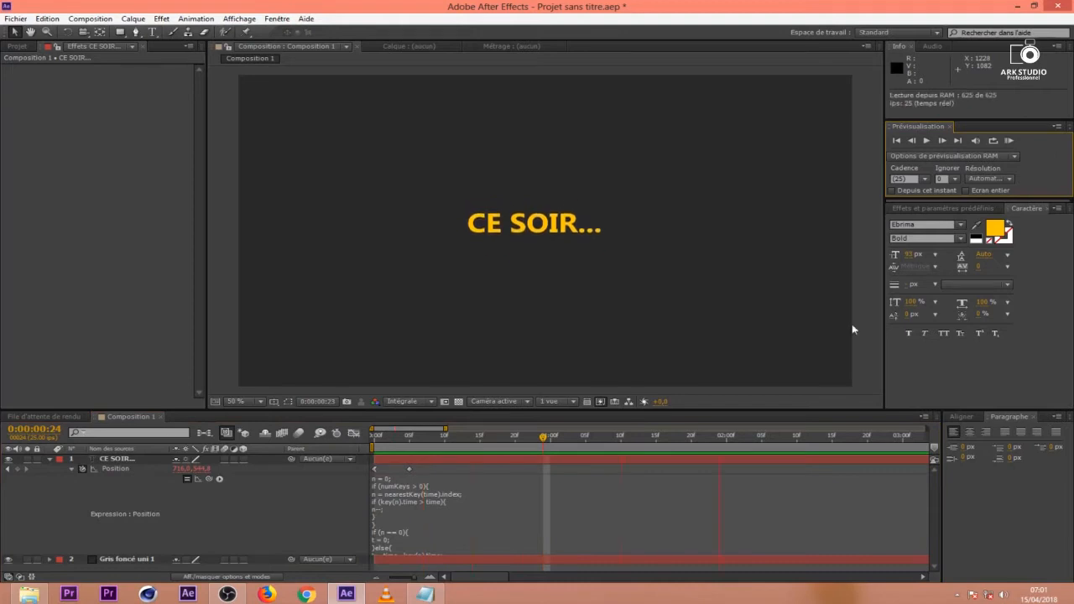
drag(446, 428, 728, 427)
drag(474, 437, 410, 446)
key(space)
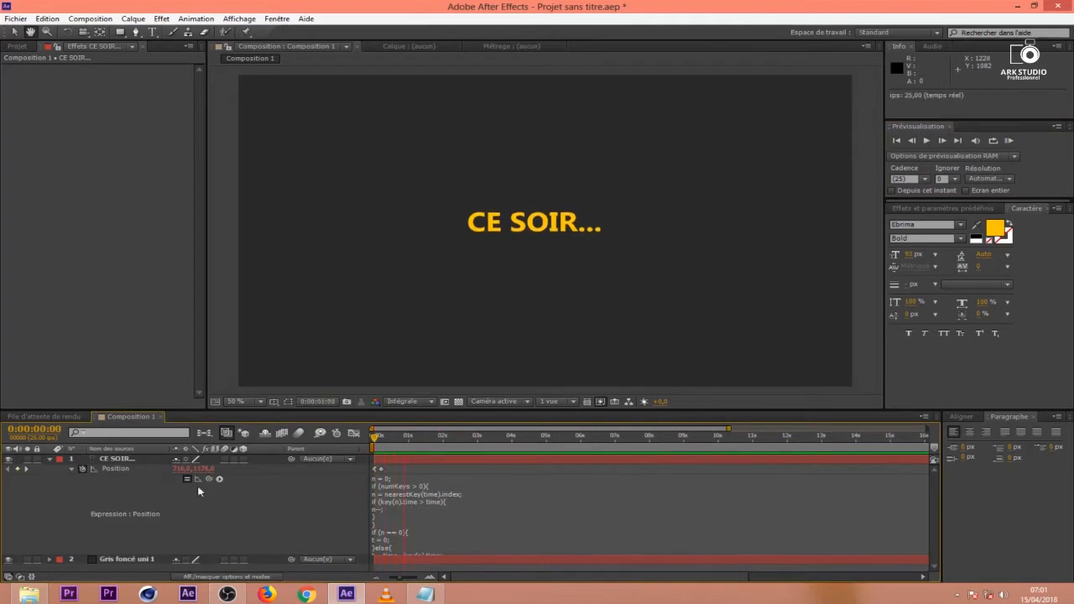
click(49, 459)
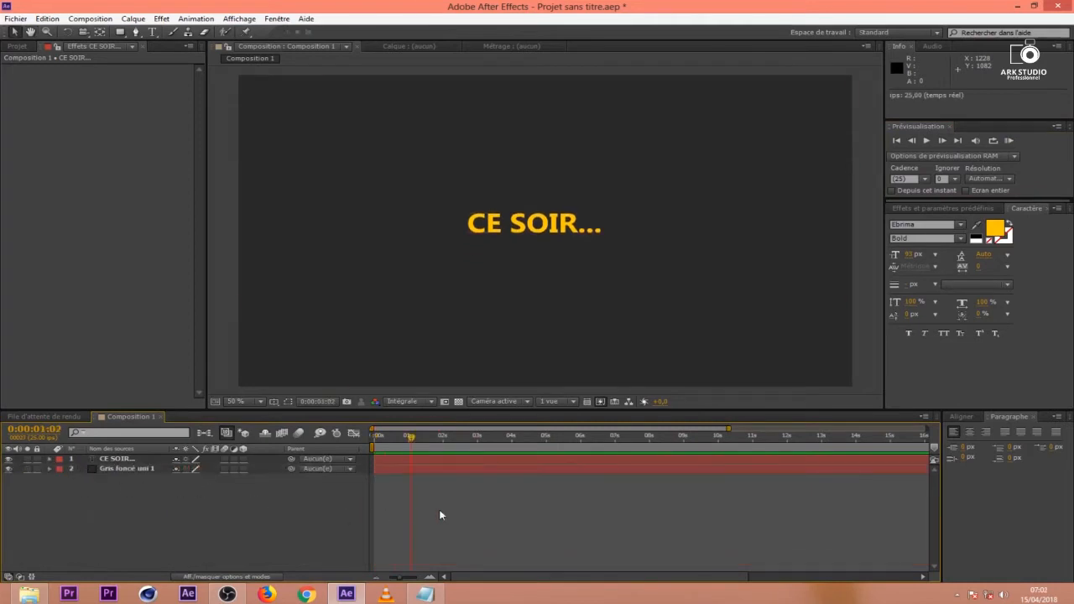
key(space)
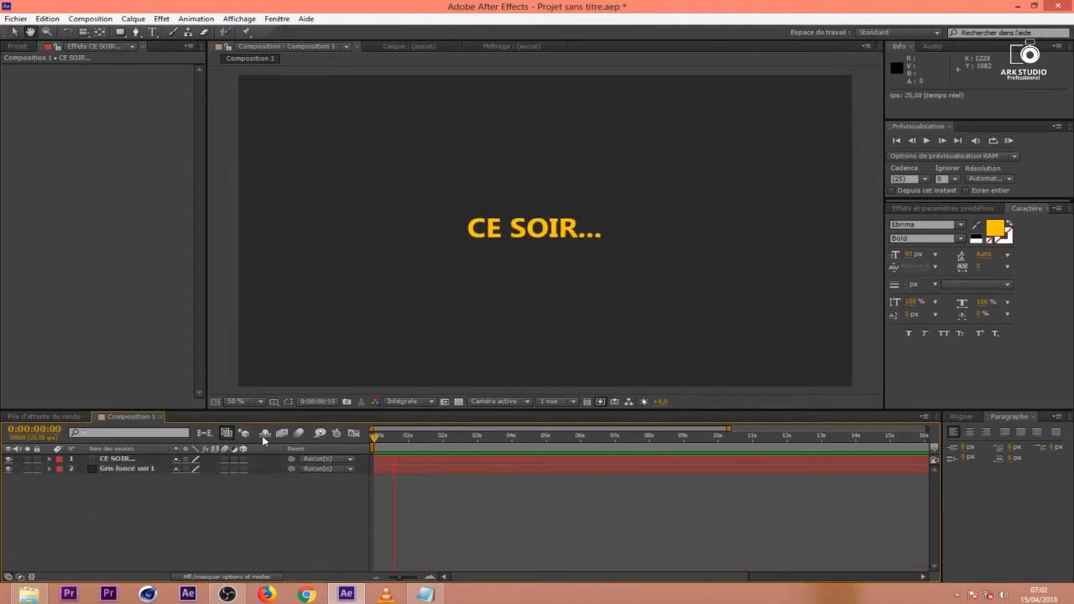
Import LOGO ARK.png and place it in the composition above the text, with the time at 0:00:01:07.
click(411, 438)
drag(408, 446, 419, 446)
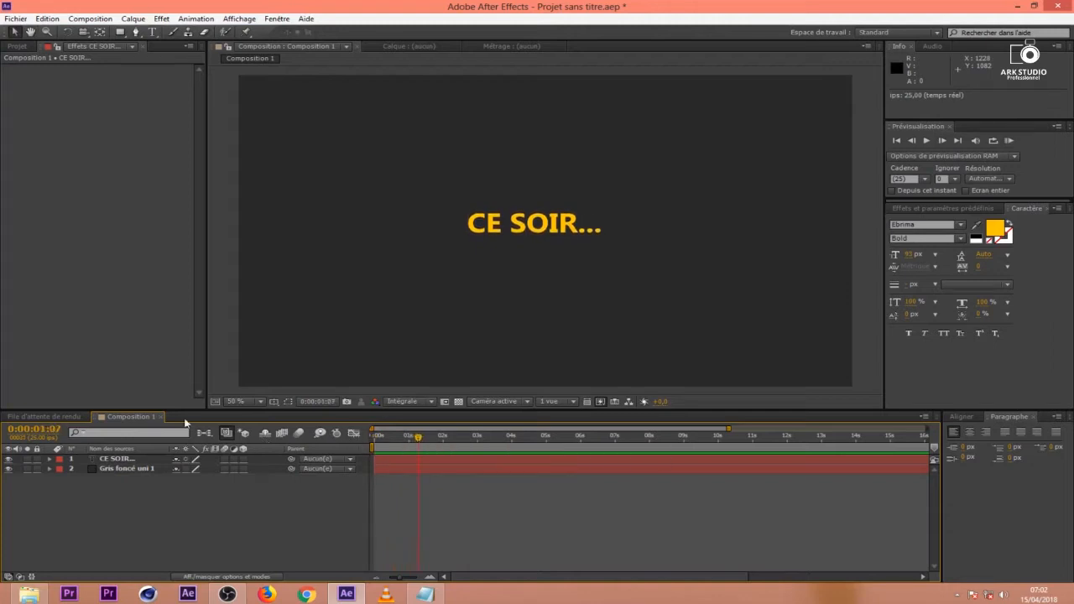
click(16, 47)
double_click(52, 226)
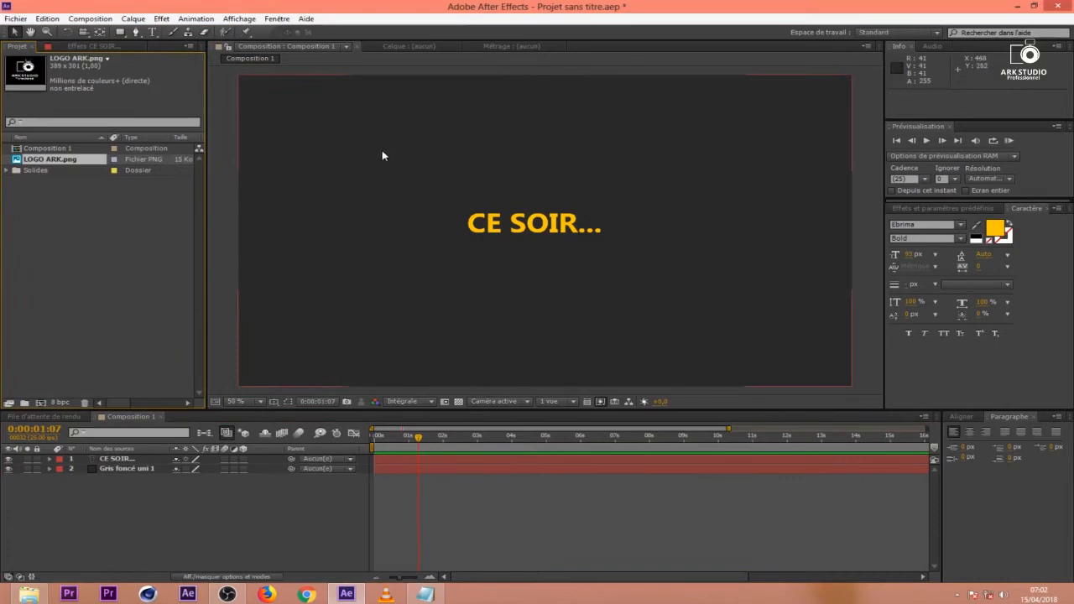
drag(56, 160, 526, 174)
Scale the LOGO ARK.png layer to 67% and position it just above the "CE SOIR..." text.
click(540, 171)
key(s)
drag(216, 469, 192, 472)
drag(518, 167, 515, 178)
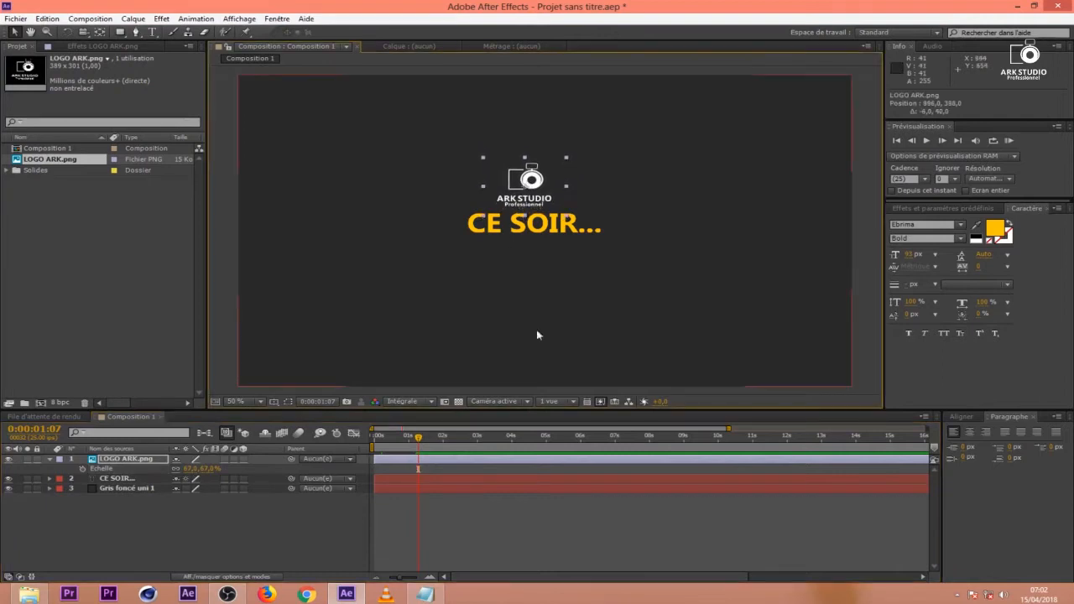
click(470, 507)
Keyframe the logo's Position so it rises from Y 836 at 0:00:01:07 to its place above the text at 0:00:01:21.
click(74, 471)
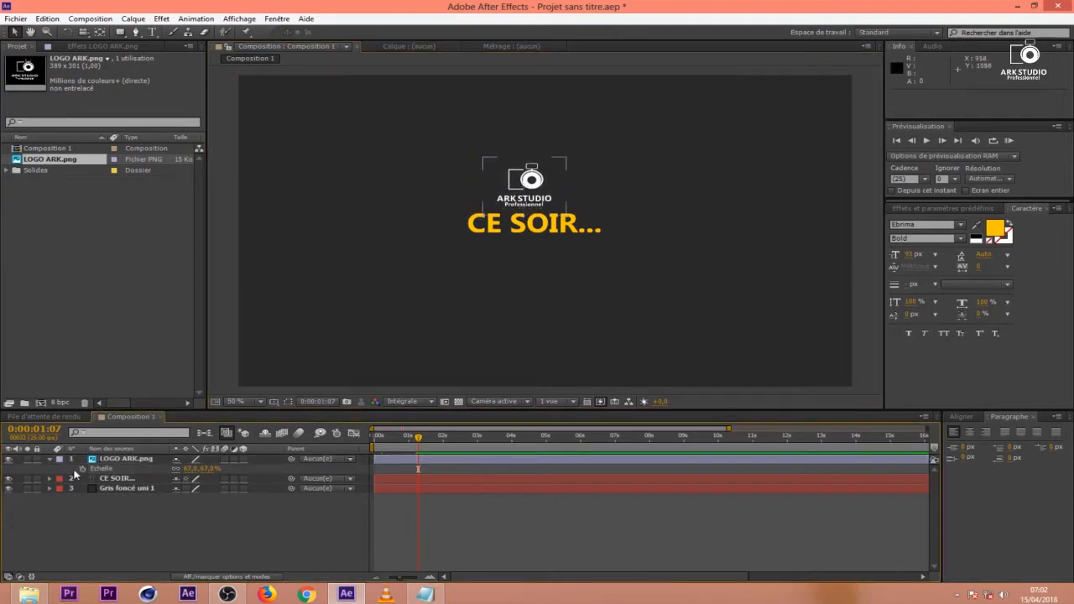
key(p)
click(83, 469)
drag(417, 466, 436, 467)
drag(198, 469, 575, 388)
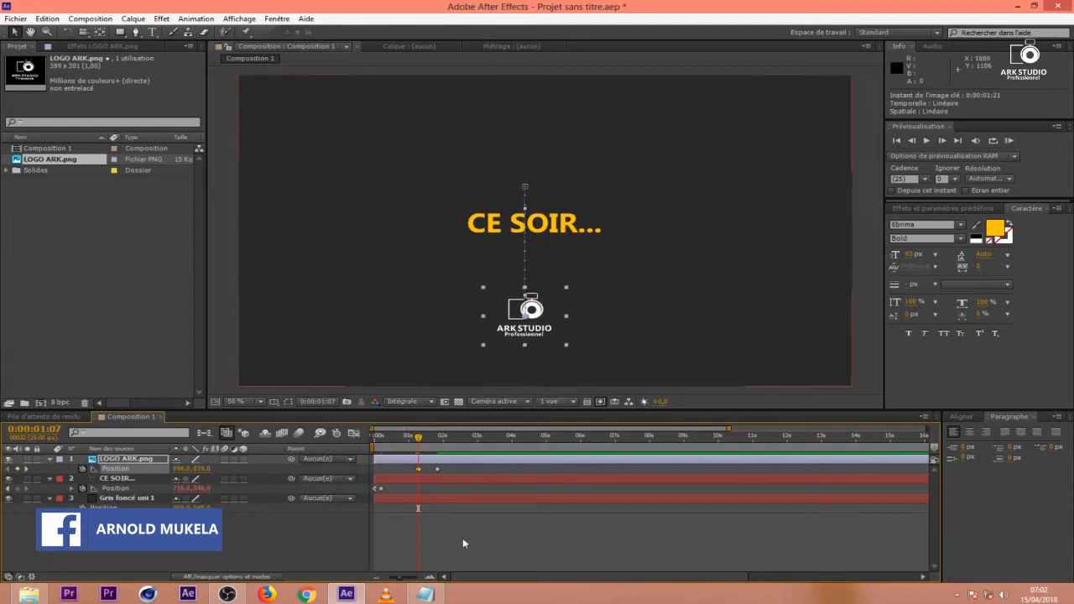
Ease the logo's two Position keyframes and lengthen the last one's incoming influence in the speed graph for an early velocity peak.
click(445, 529)
key(equal)
key(equal)
drag(539, 465, 500, 472)
drag(377, 483, 375, 484)
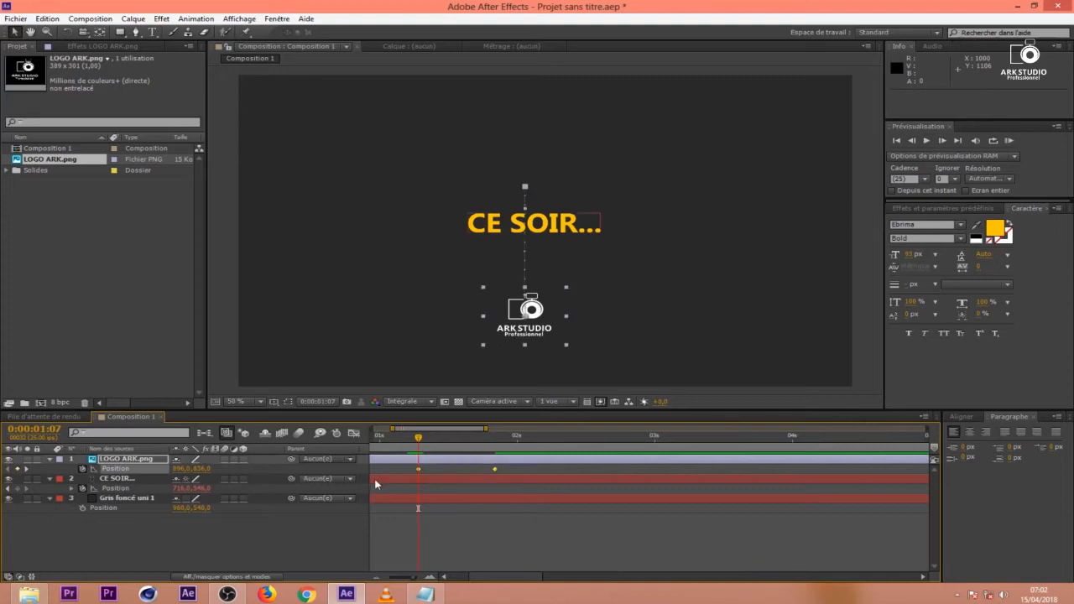
click(354, 433)
drag(521, 536, 445, 548)
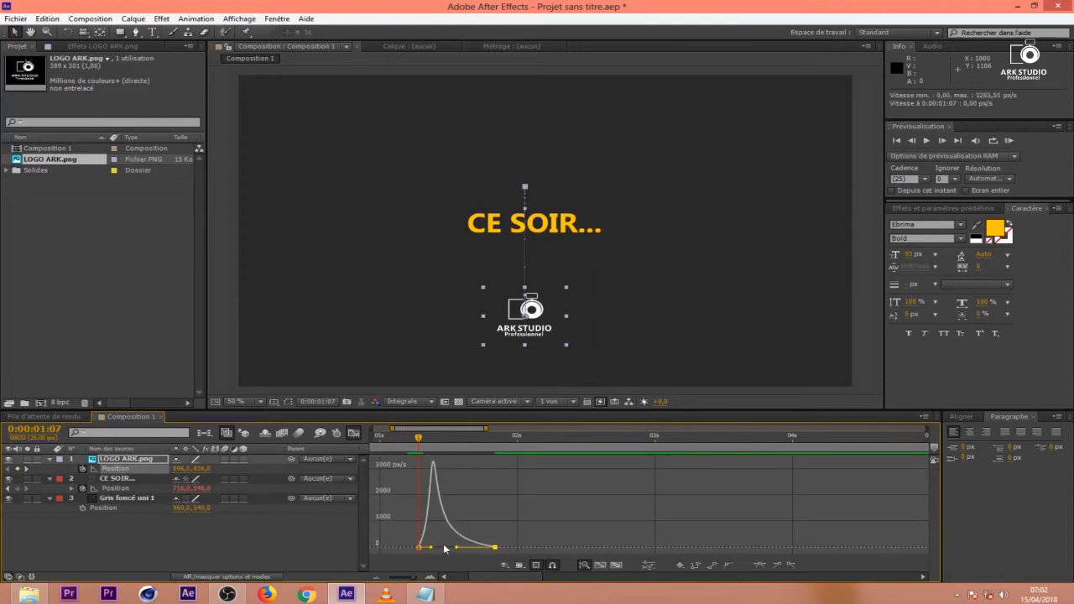
click(353, 433)
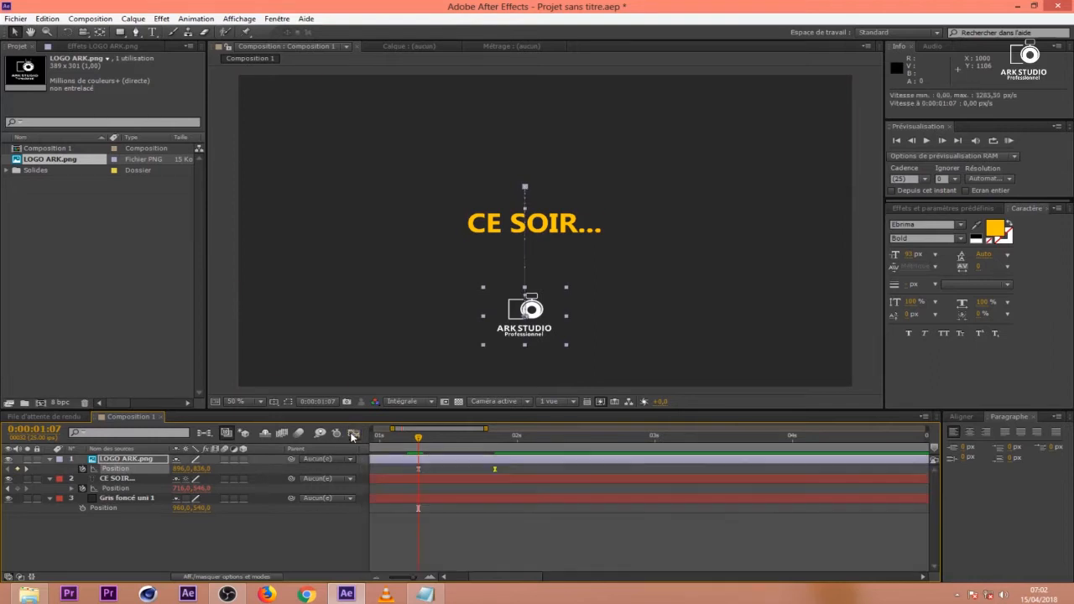
Collapse the logo and text layer properties and preview the whole animation from 0:00:00:00.
click(51, 459)
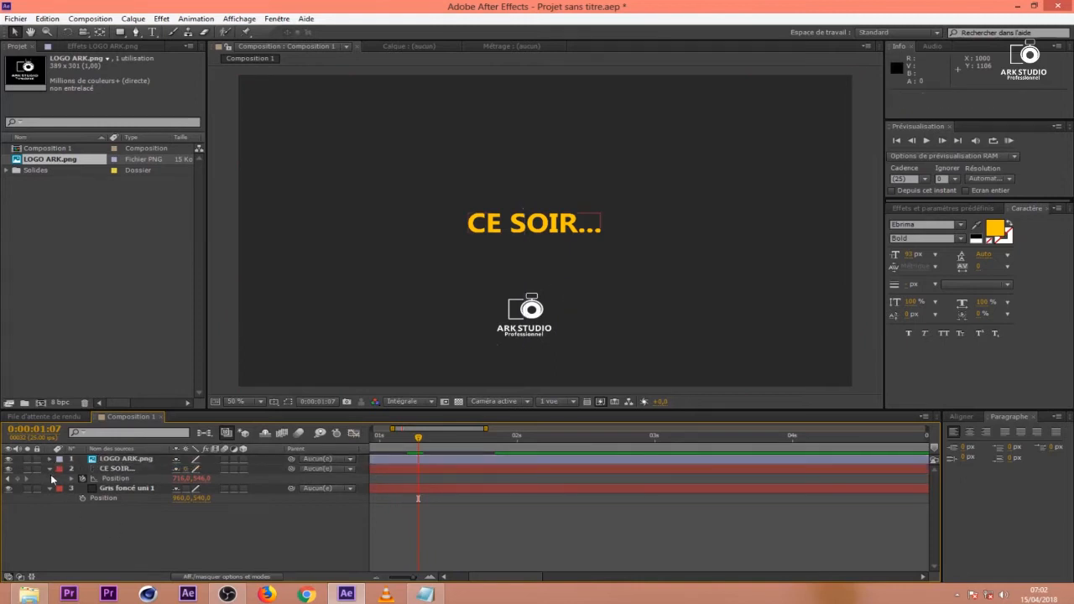
click(51, 469)
click(118, 470)
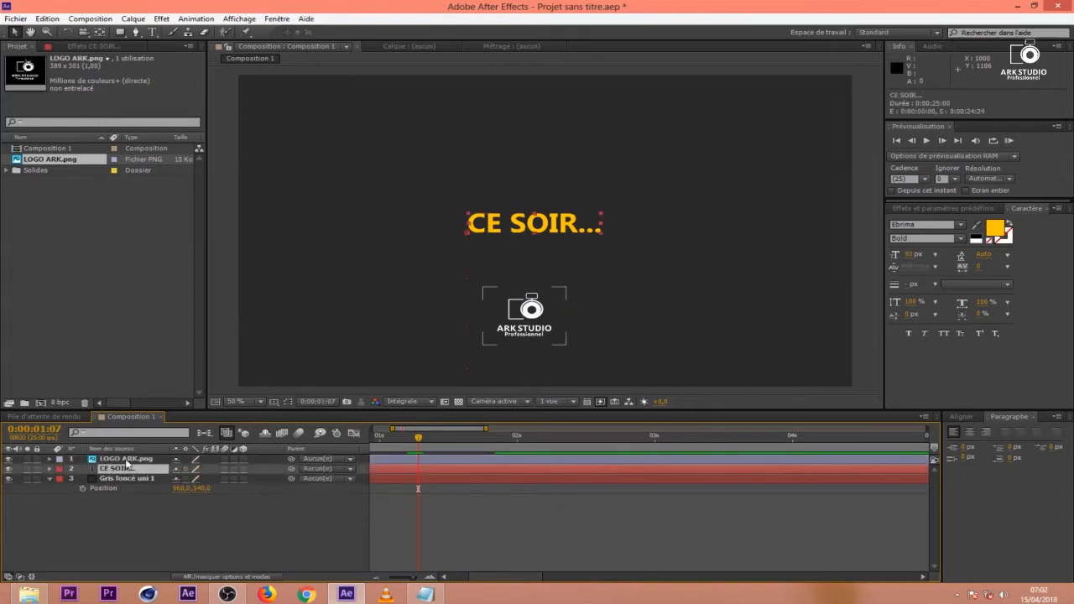
click(100, 517)
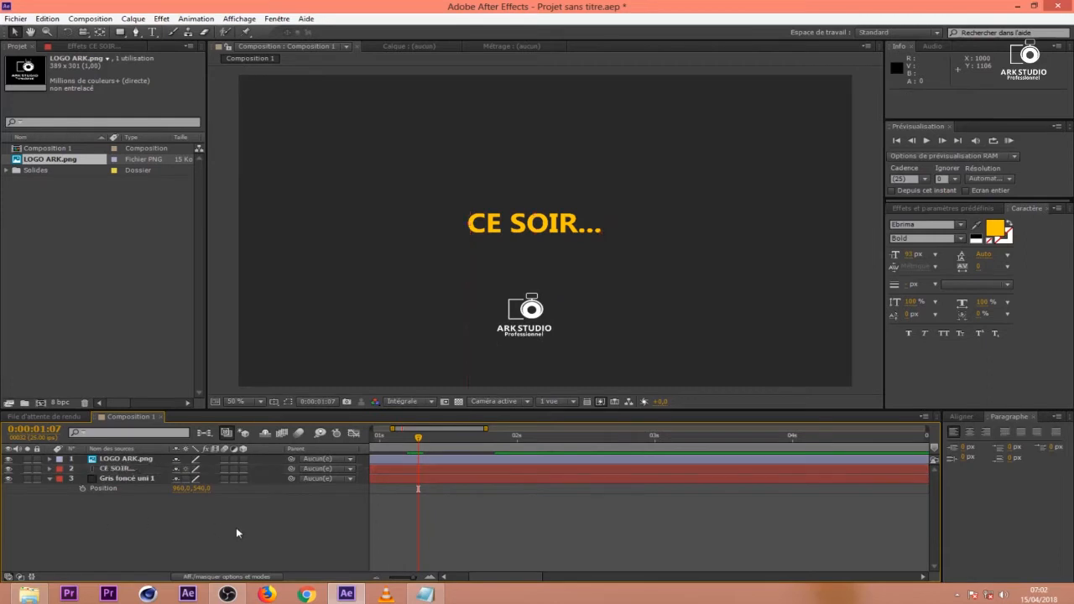
drag(398, 447, 374, 449)
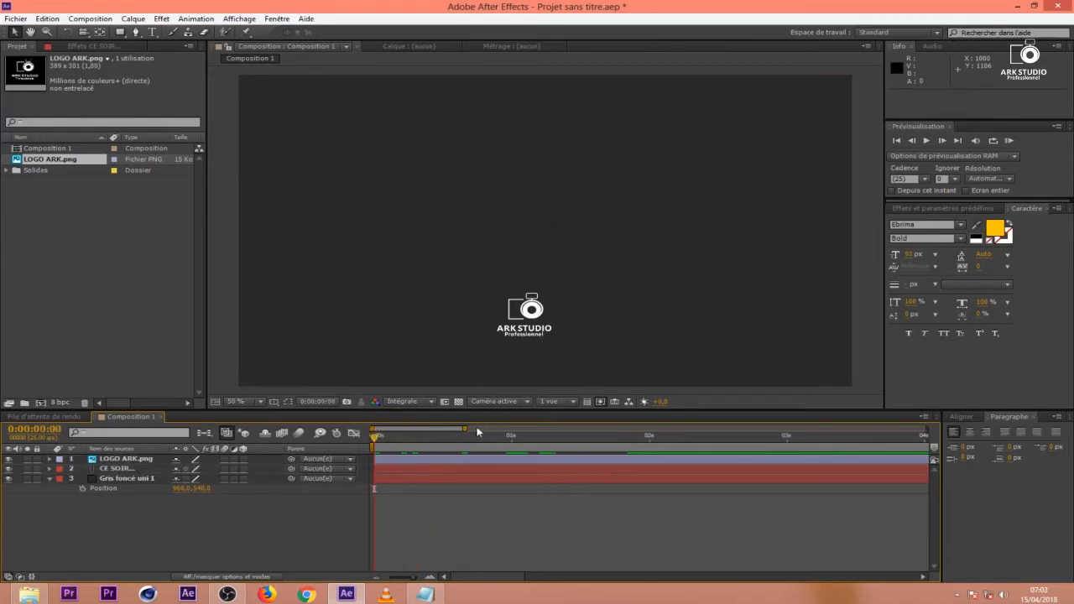
drag(462, 432, 628, 433)
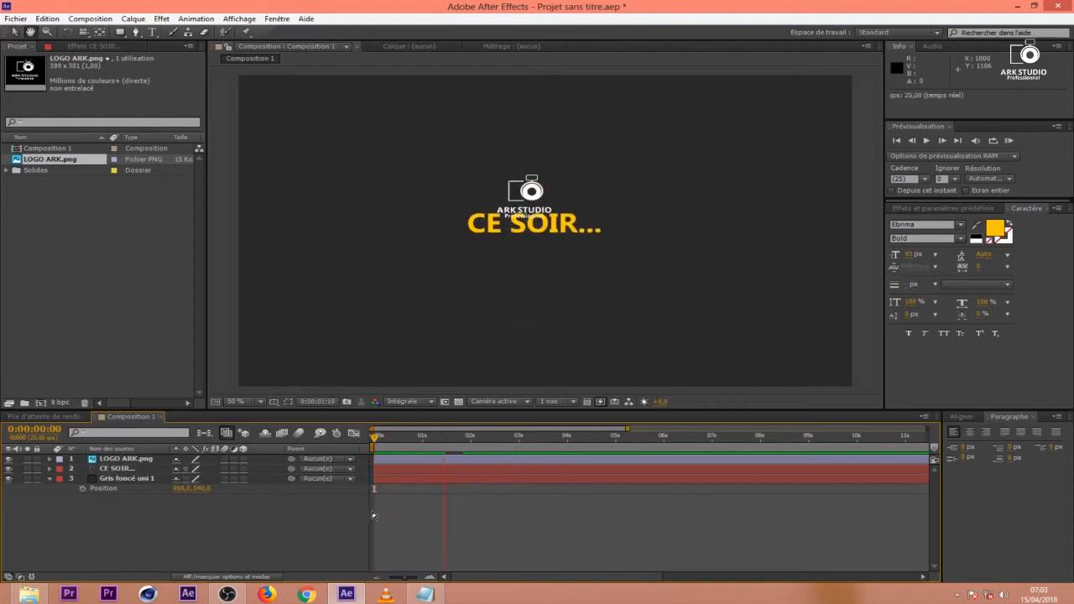
Shift both logo Position keyframes earlier so the first one sits at about 0:00:00:20, and preview the timing.
click(424, 462)
key(p)
drag(480, 466, 429, 469)
key(space)
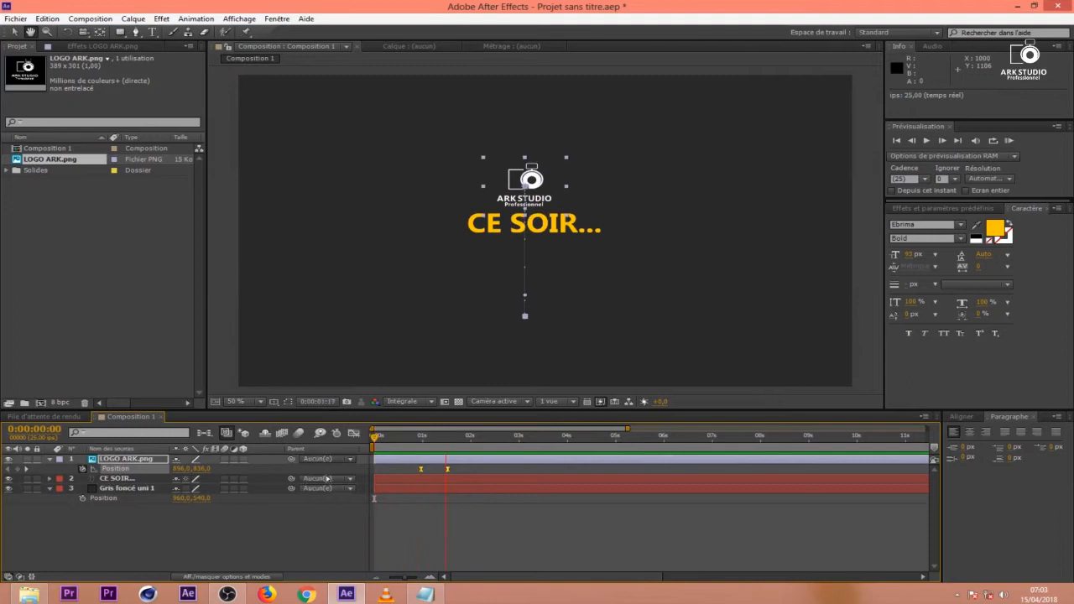
drag(422, 473, 410, 474)
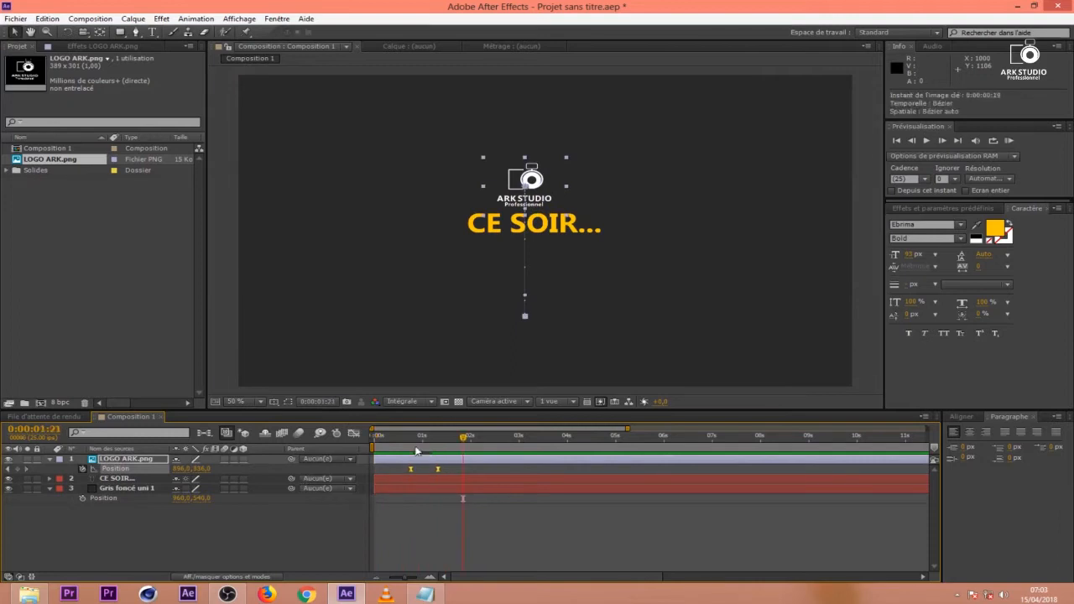
key(space)
key(space)
Move the logo's last Position keyframe slightly later, end the work area at 0:00:02:03 and run a RAM preview.
click(461, 513)
drag(449, 466, 476, 446)
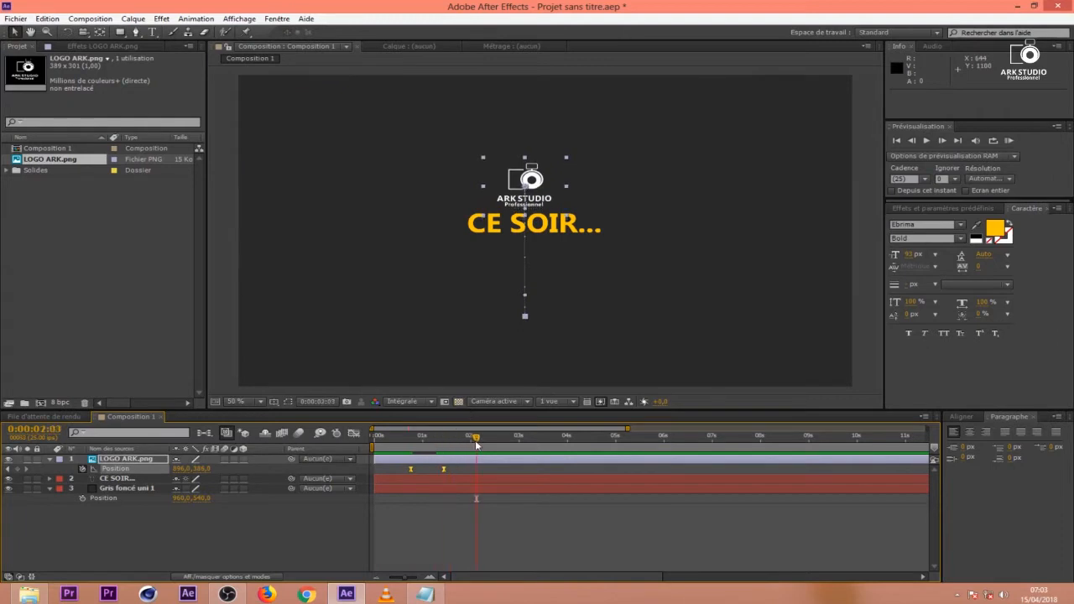
key(n)
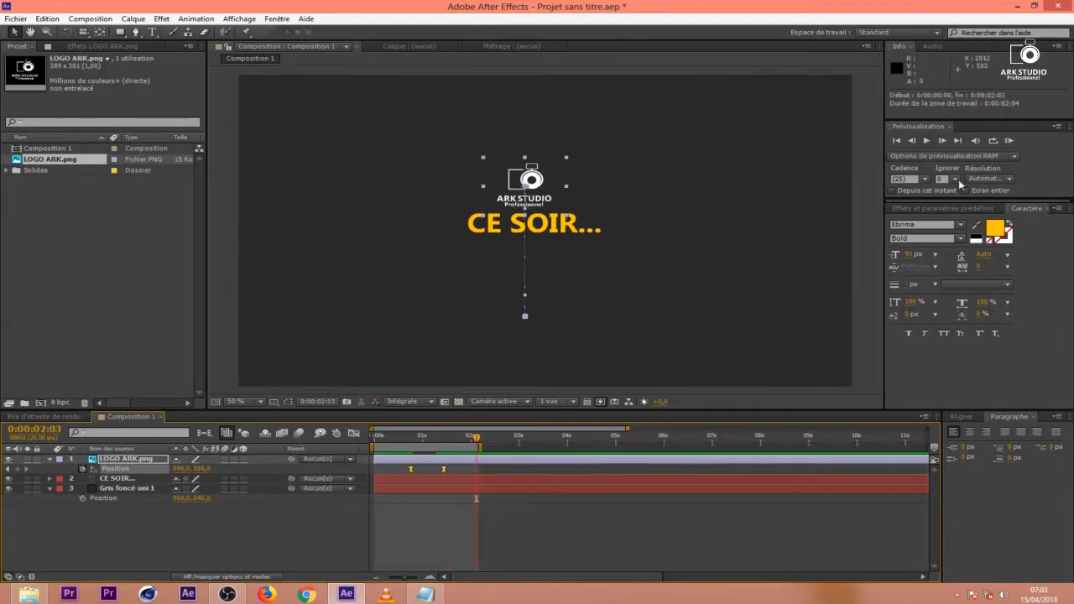
click(1008, 140)
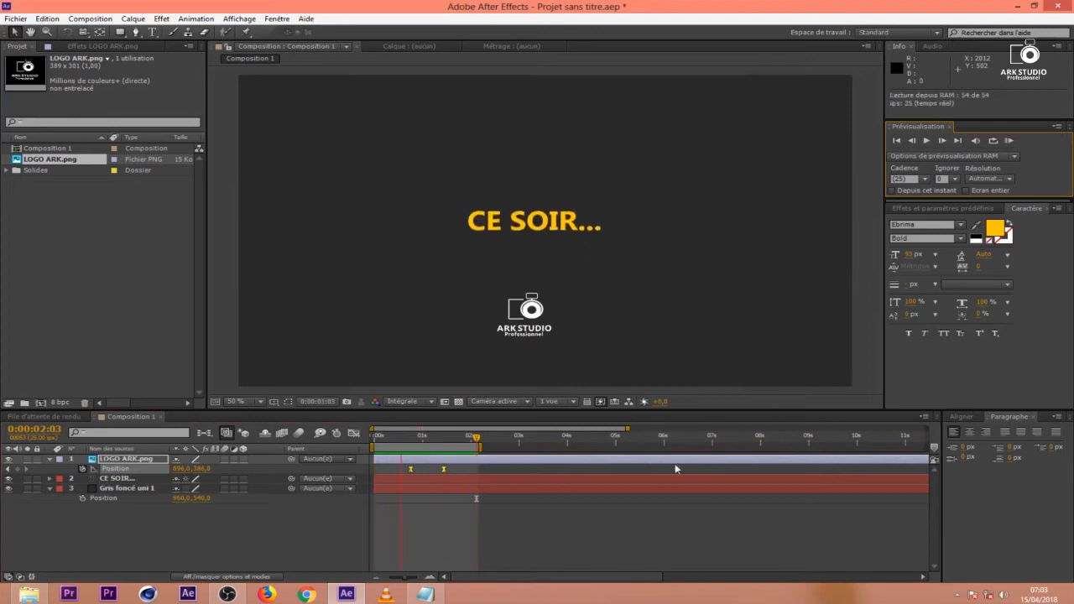
click(574, 488)
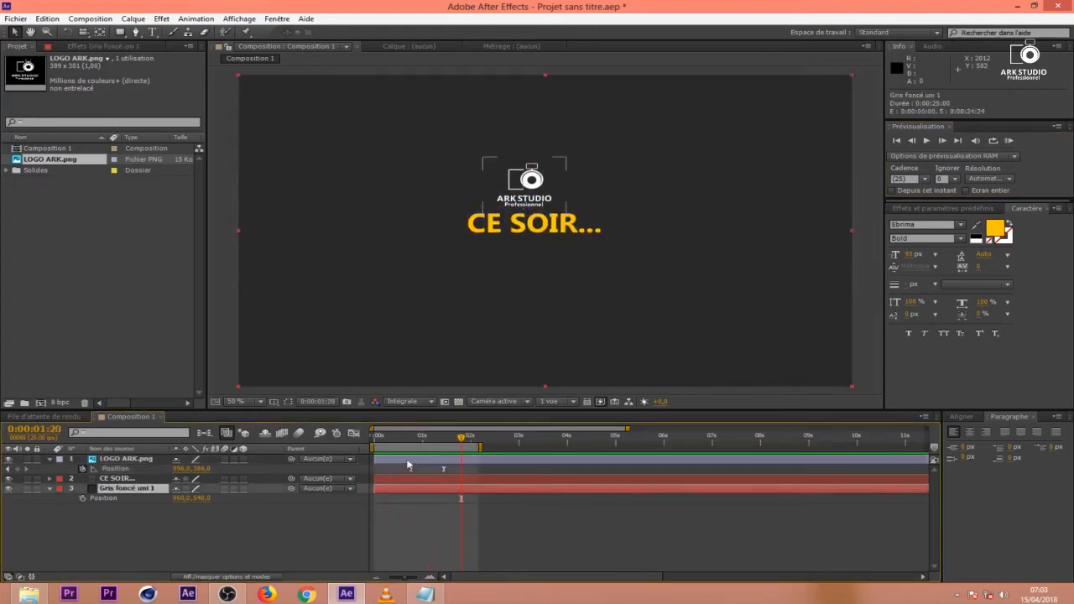
Draw a solid white rectangle without a stroke, about 346 × 234 px, over the ARK logo on a new shape layer.
click(542, 534)
click(121, 31)
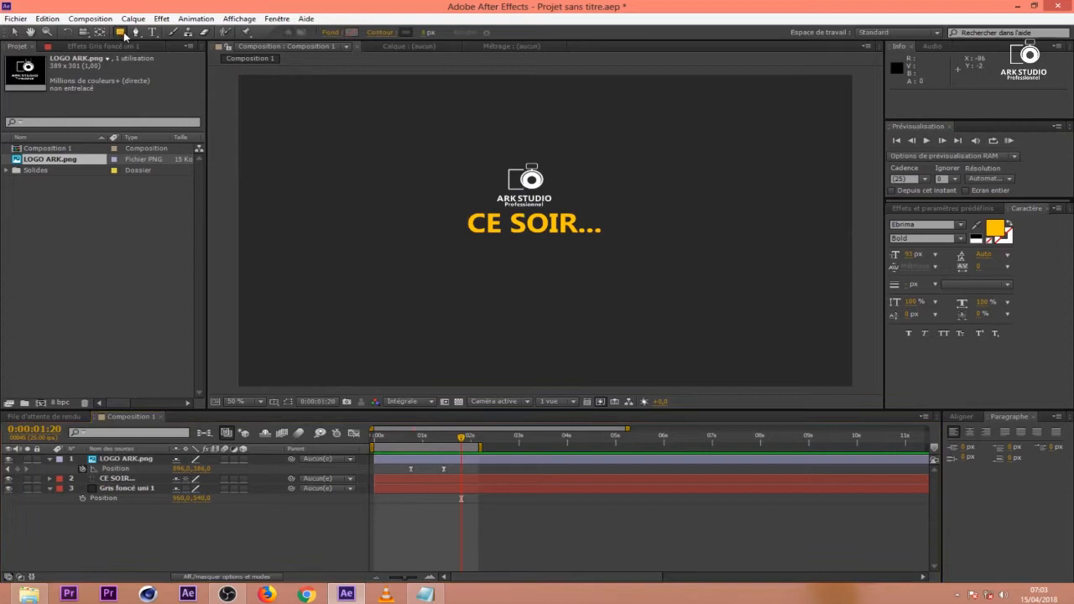
click(386, 32)
click(473, 265)
click(516, 331)
click(335, 33)
click(487, 264)
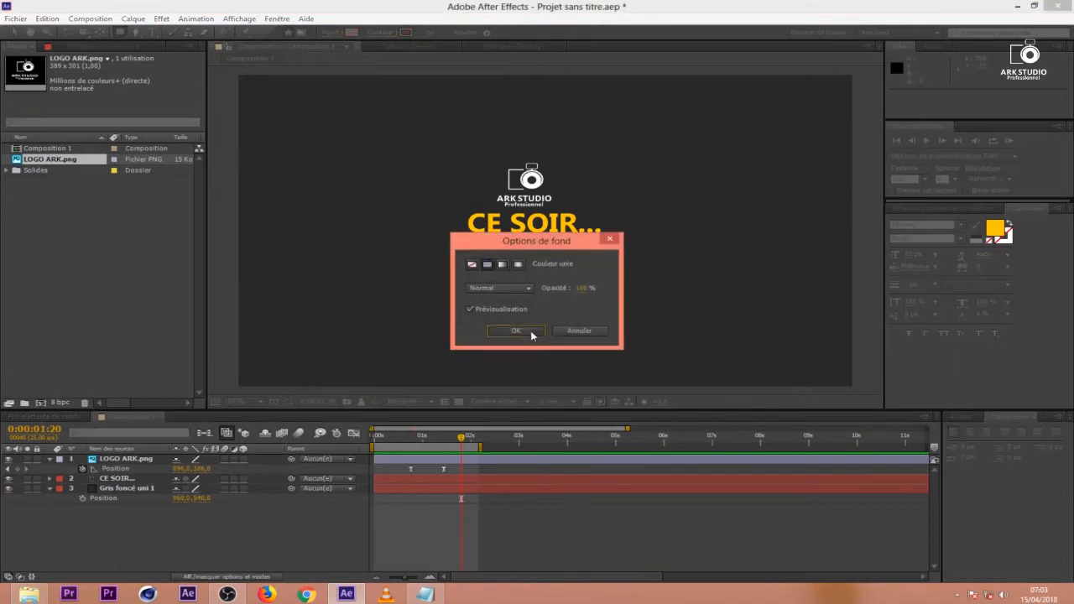
click(516, 331)
mouse_move(475, 143)
mouse_down()
mouse_move(563, 210)
mouse_move(585, 210)
mouse_up()
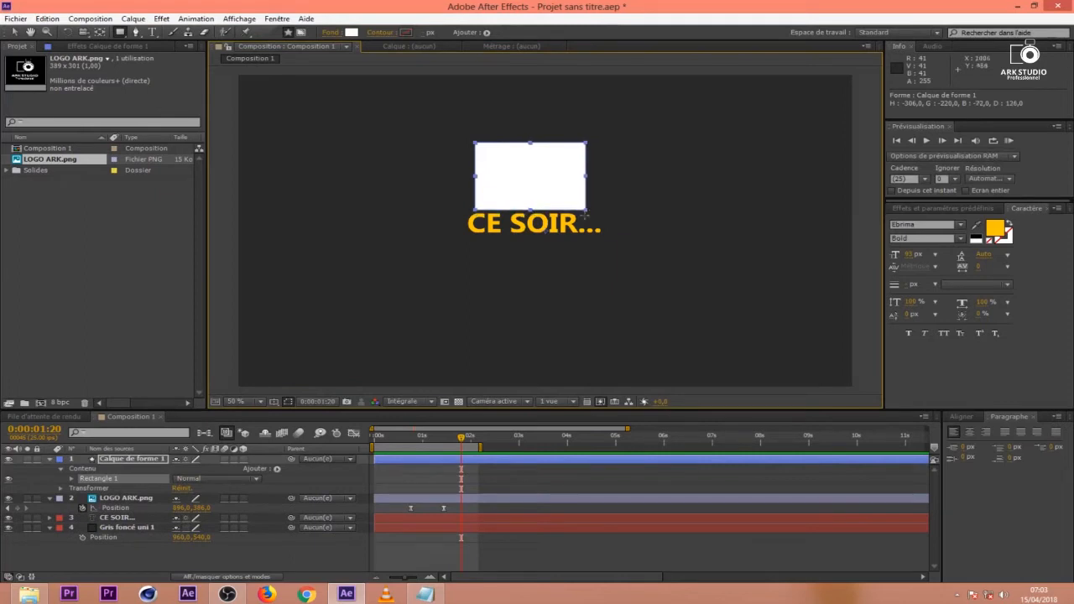
Collapse the new shape layer and rename it "mask logo".
click(49, 460)
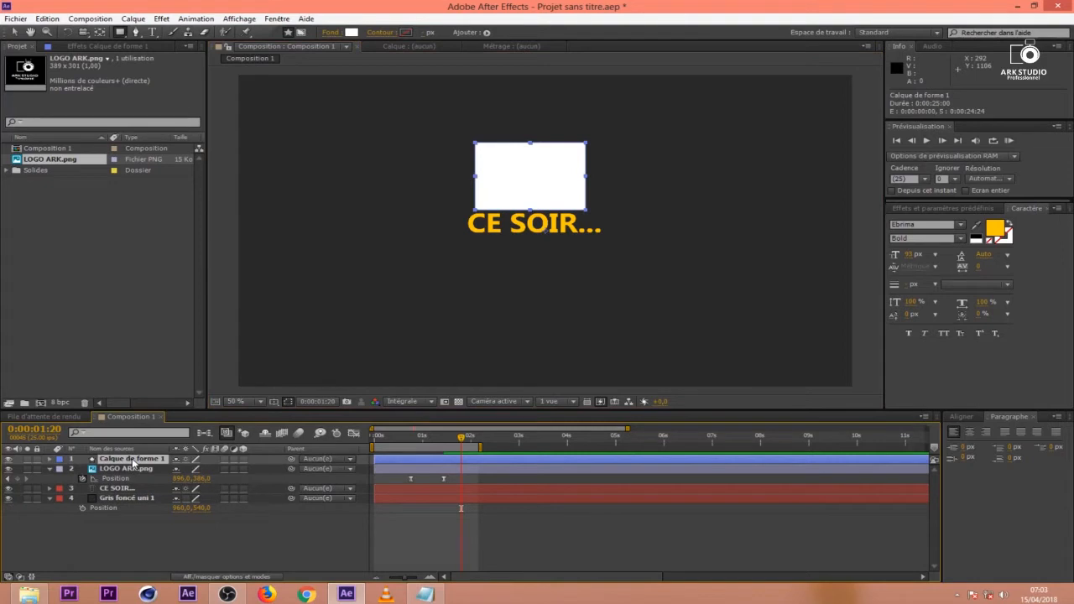
key(Return)
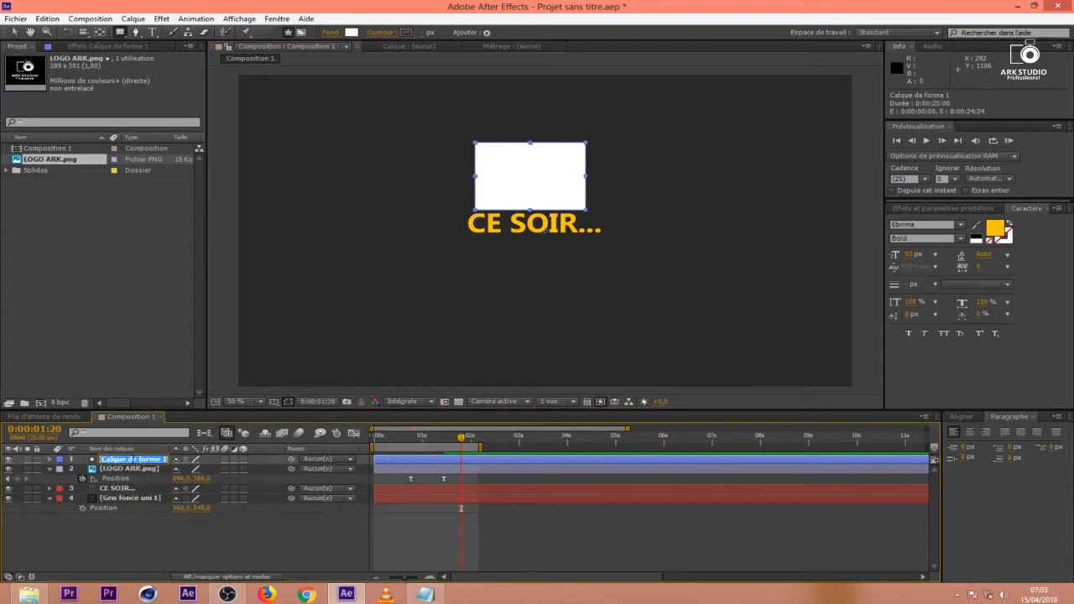
text(mask logo)
key(Return)
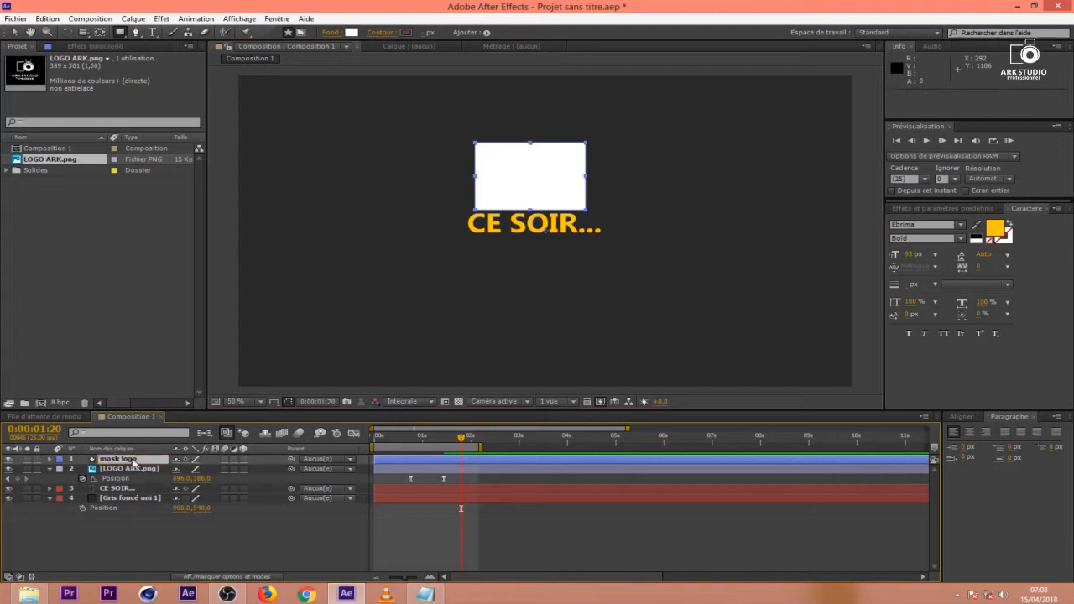
Set the logo layer's track matte to Alpha "mask logo" and run a RAM preview.
click(130, 469)
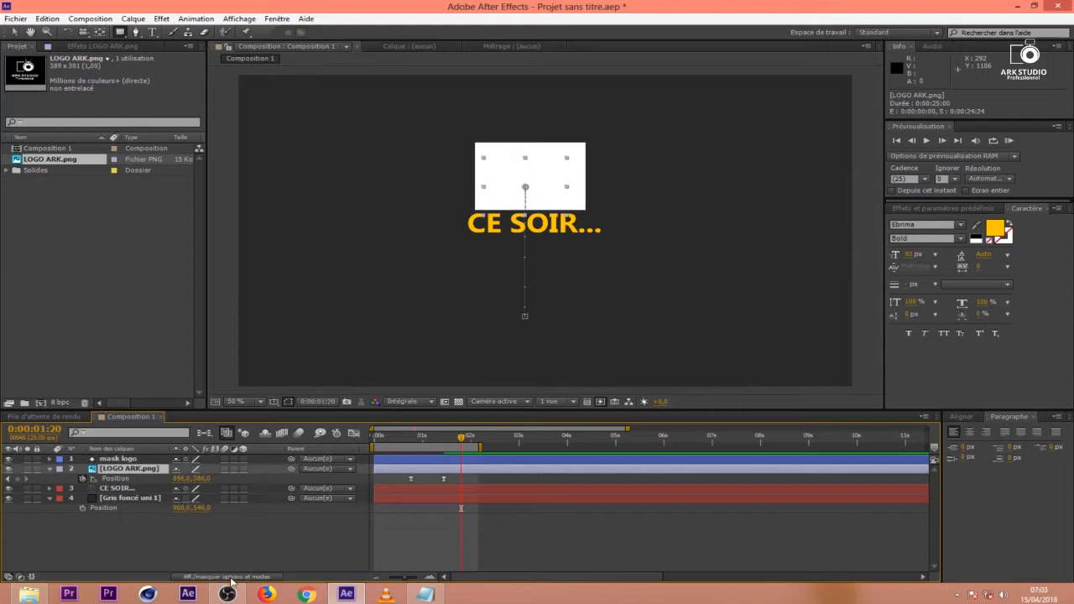
click(259, 577)
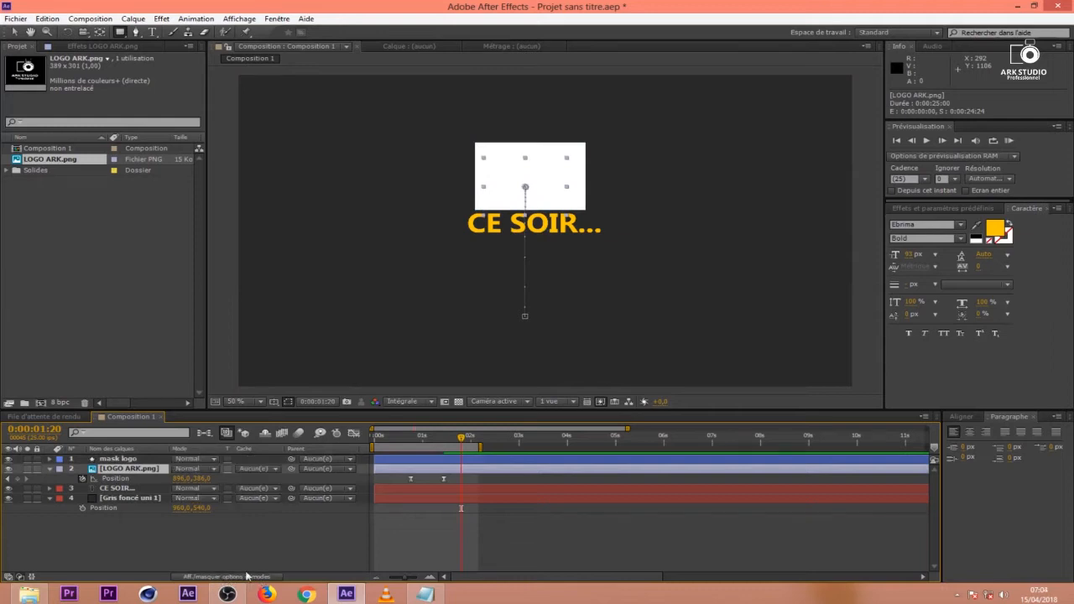
click(258, 469)
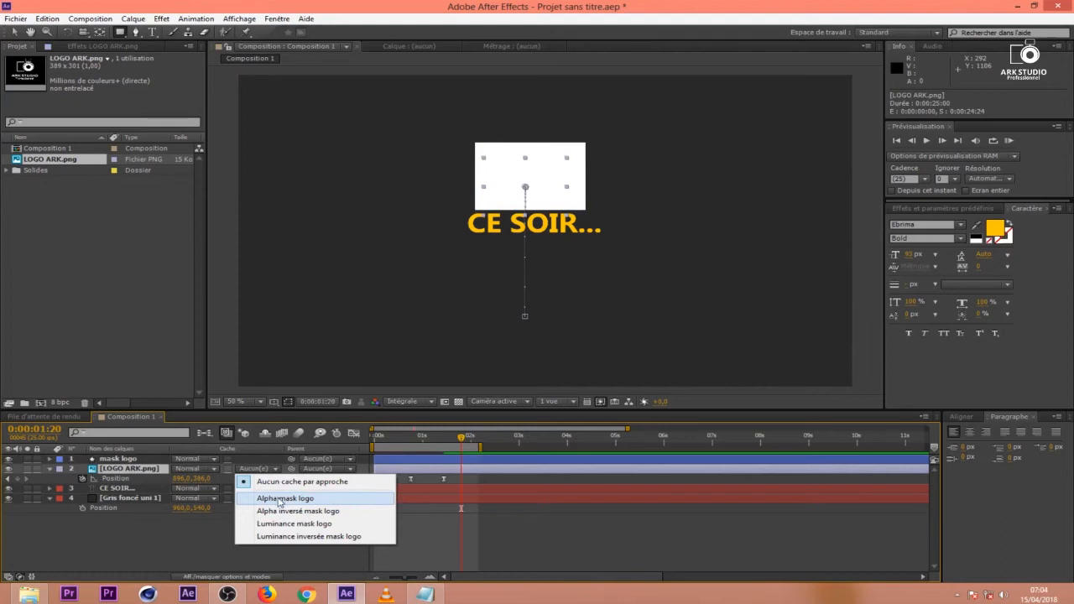
click(279, 499)
click(1008, 140)
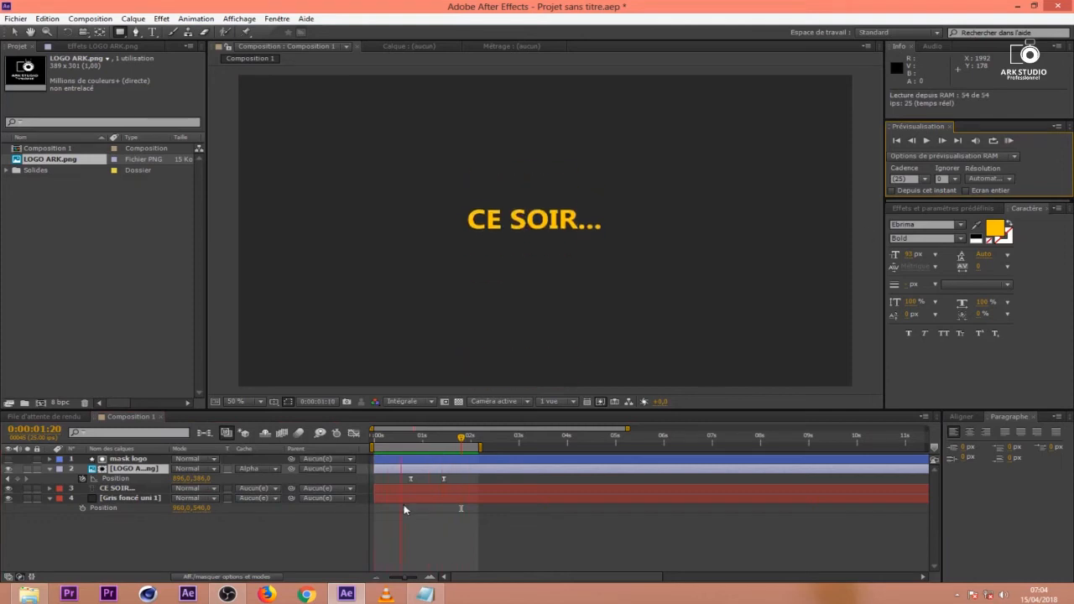
click(412, 474)
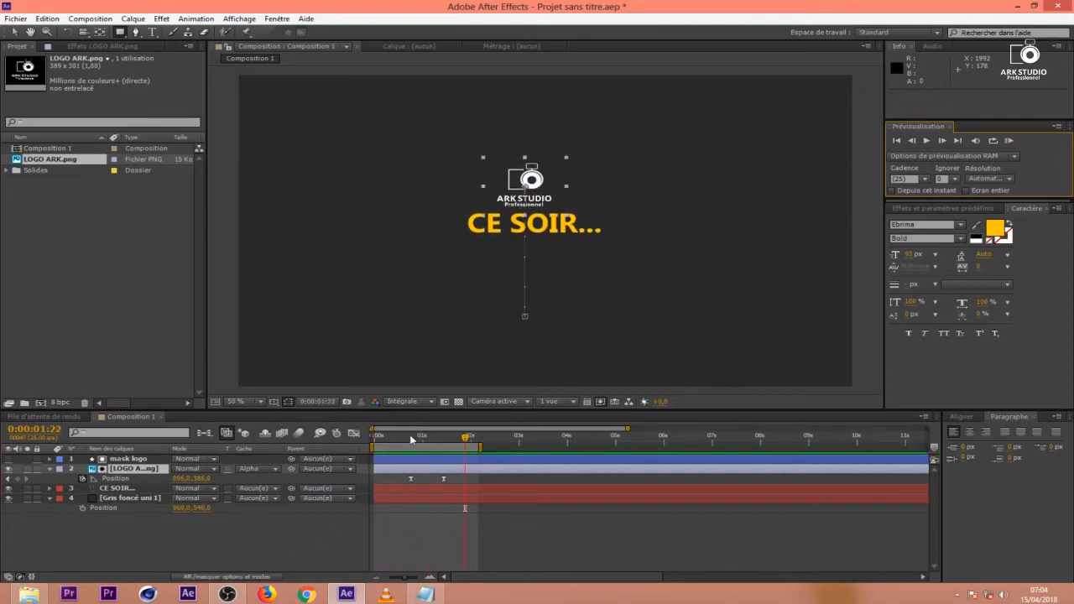
At the logo's first Position keyframe, 0:00:00:19, raise its start by setting the vertical Position to about 729, and preview the result.
click(411, 437)
drag(413, 443, 411, 445)
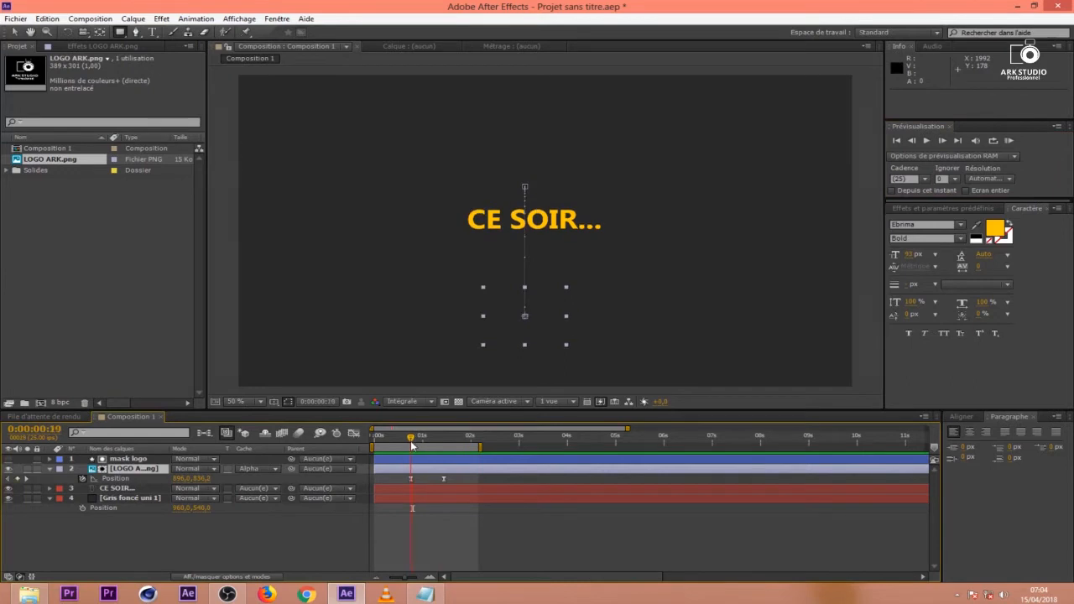
click(411, 478)
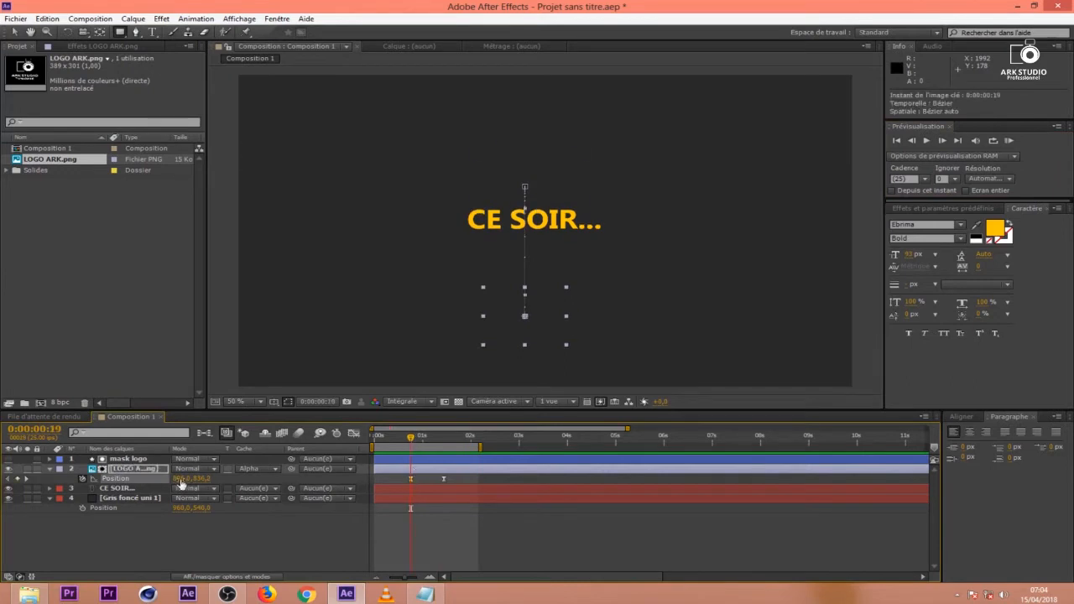
drag(206, 484, 133, 485)
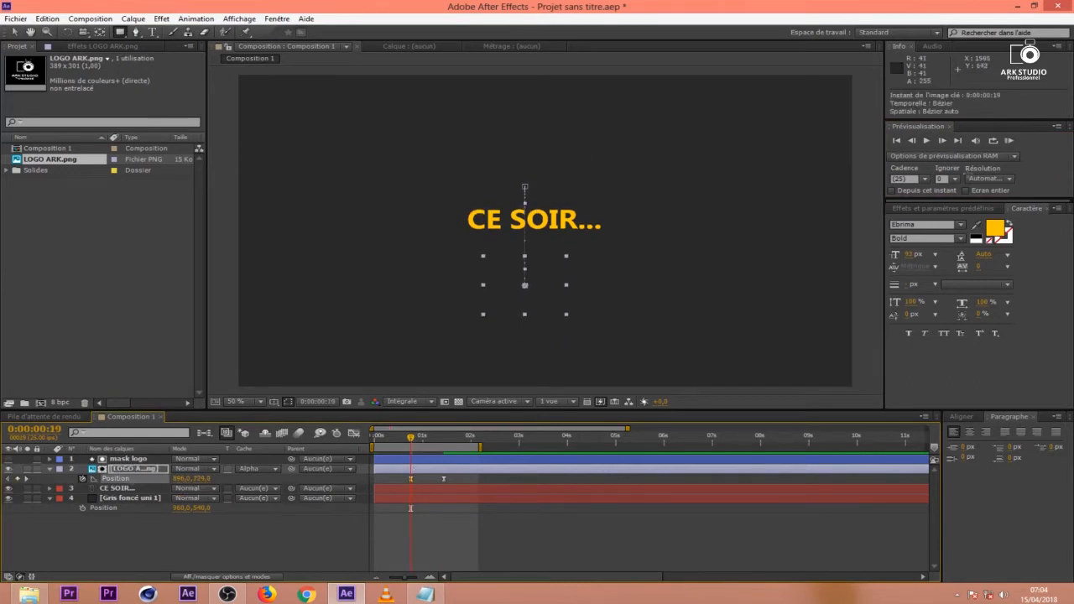
click(1009, 141)
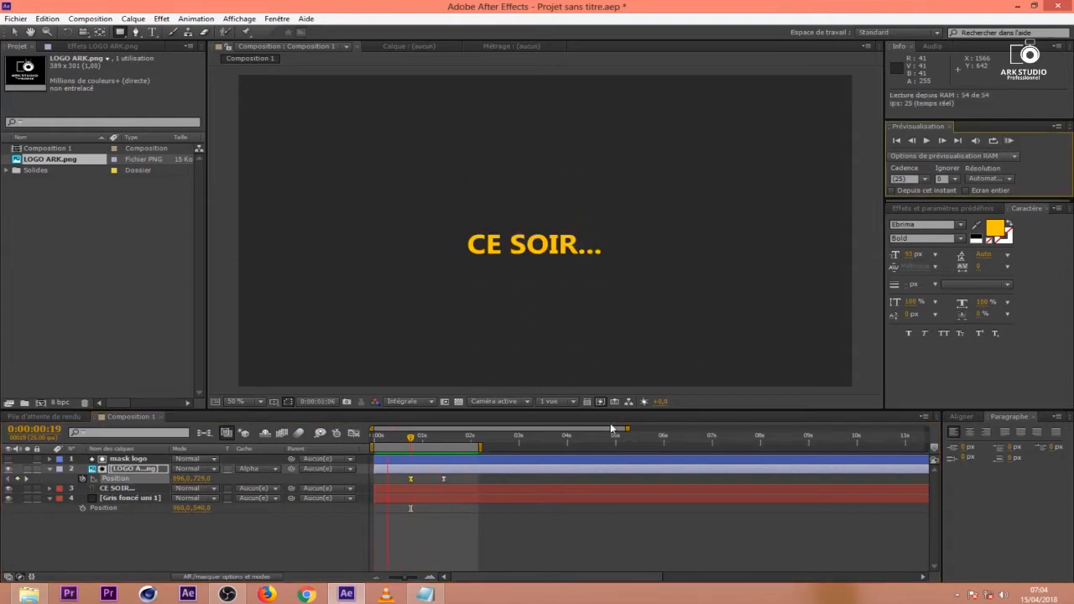
key(space)
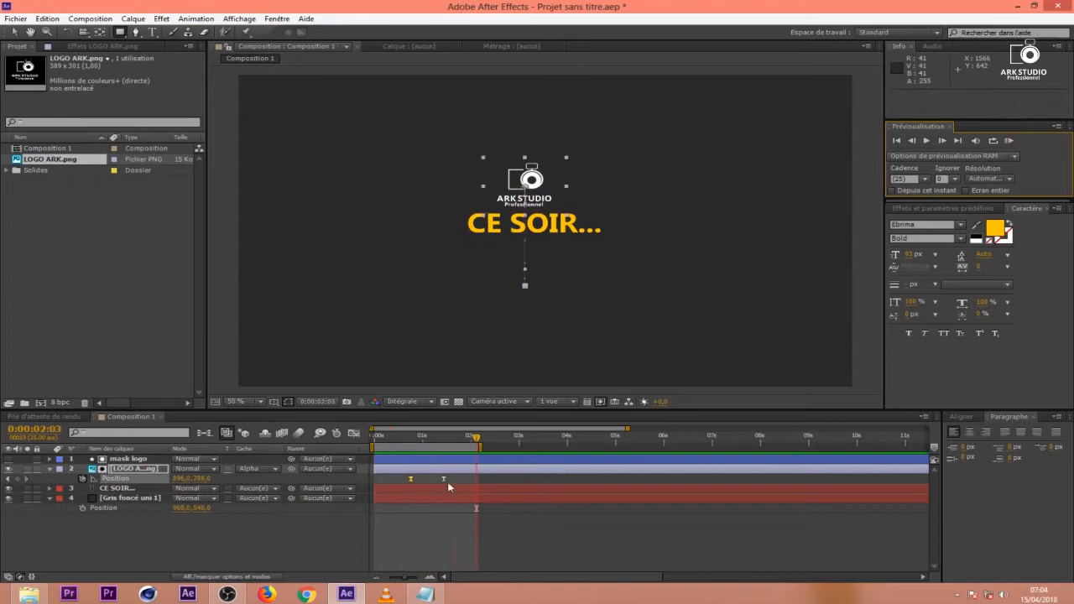
Move the logo's last Position keyframe to about 0:00:01:20, extend the work area to about 0:00:02:15, and run a RAM preview.
click(380, 488)
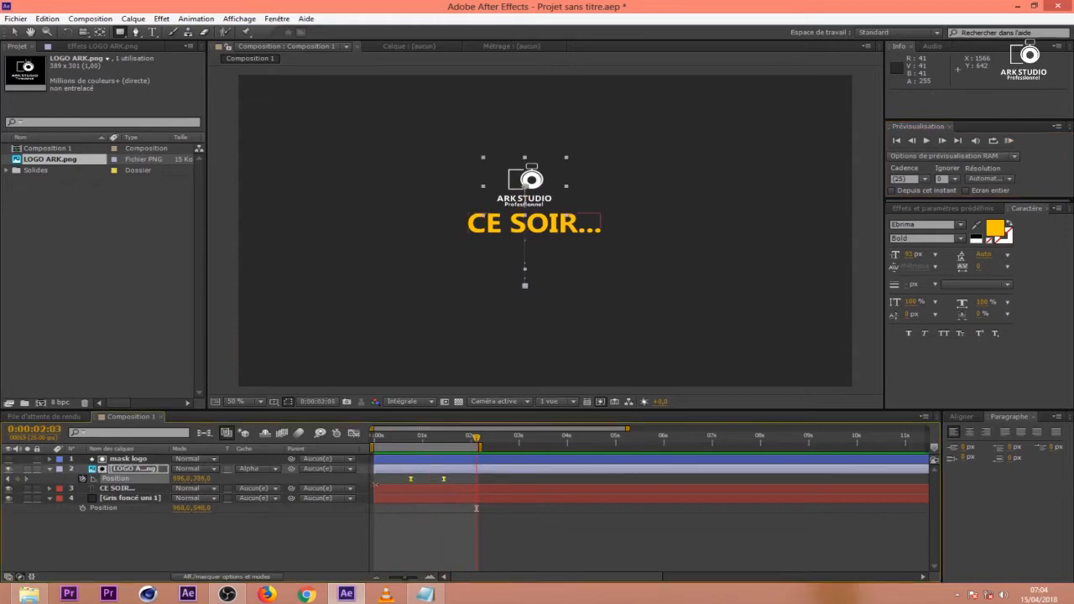
click(462, 484)
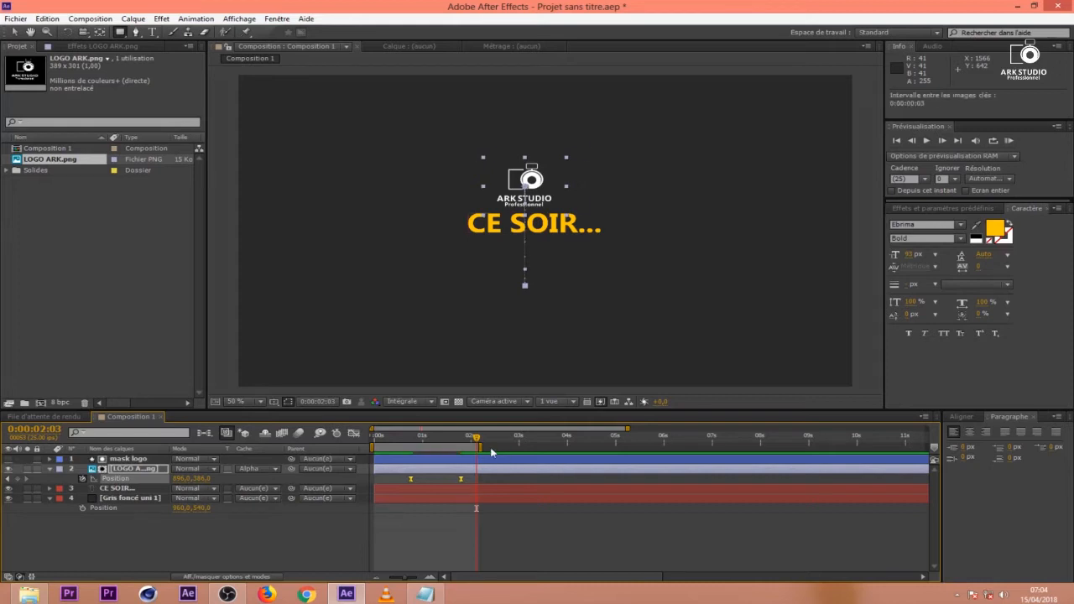
click(1009, 140)
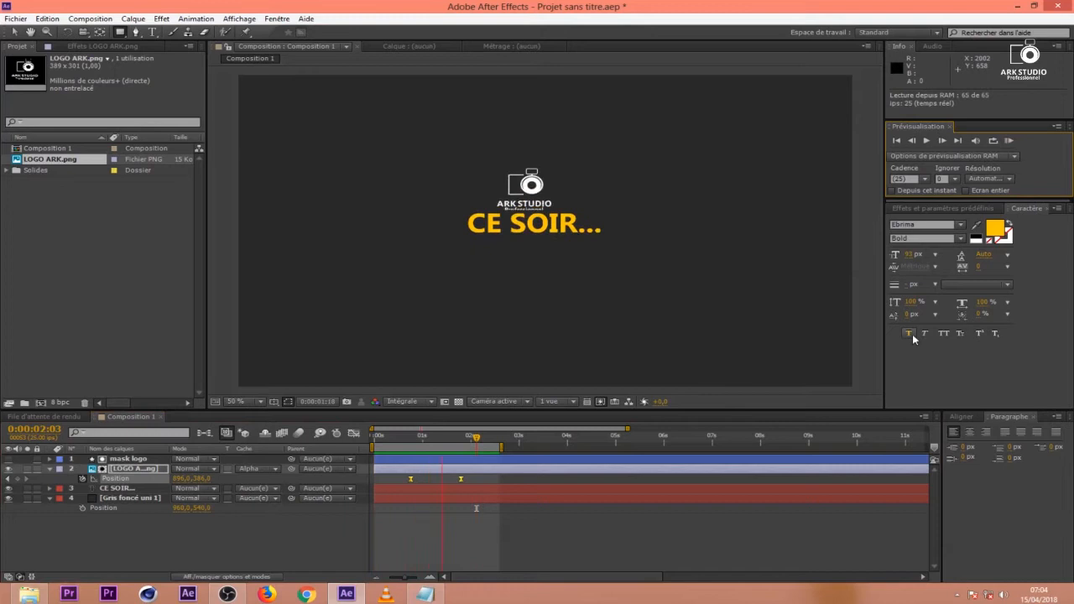
key(space)
click(600, 505)
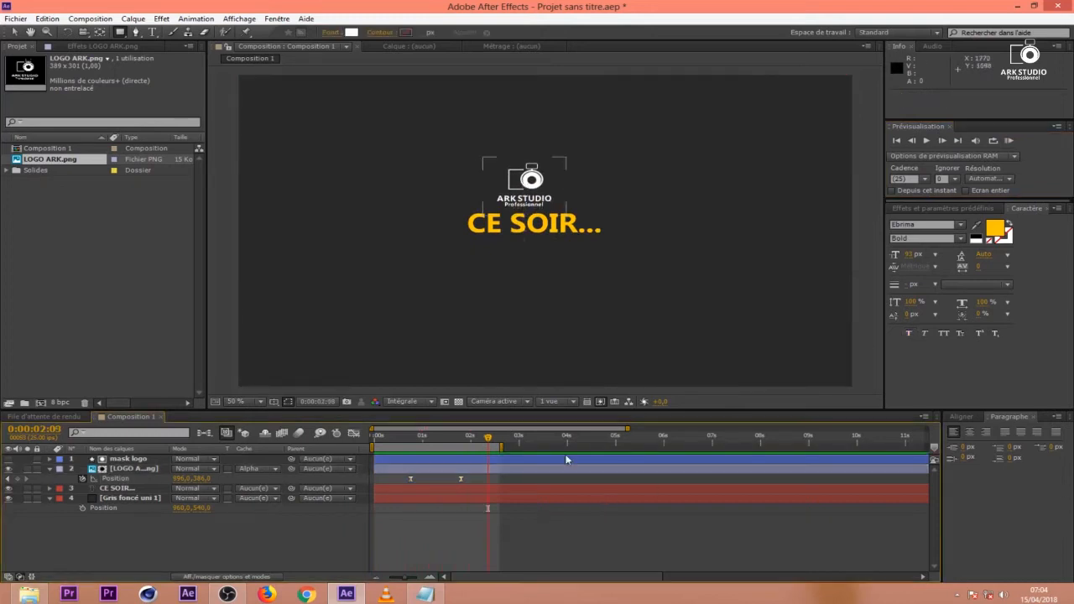
Switch to File Explorer, play "BROADCAST TV show 2" from the Videos folder NV TUTOS MONTES, and examine its diagonal shapes and title layout full screen.
scroll(646, 260, down, 1)
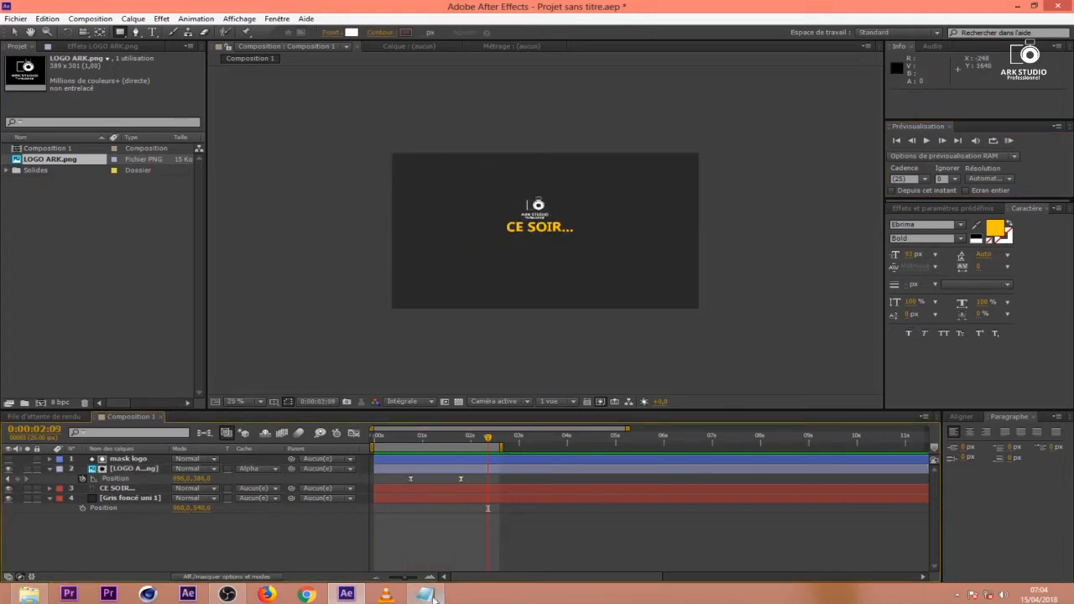
click(29, 594)
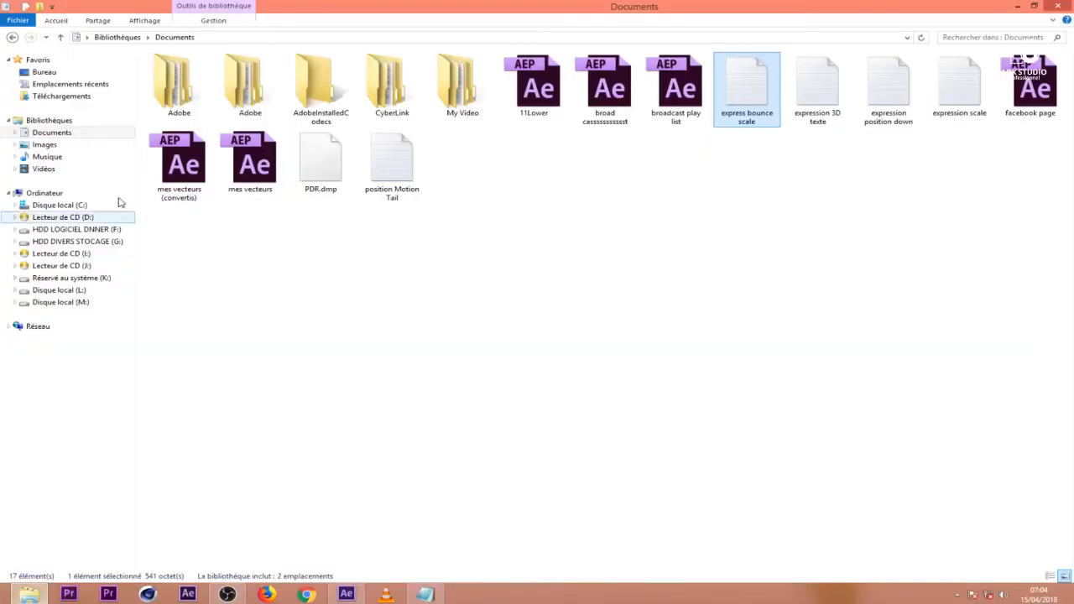
click(51, 171)
double_click(454, 84)
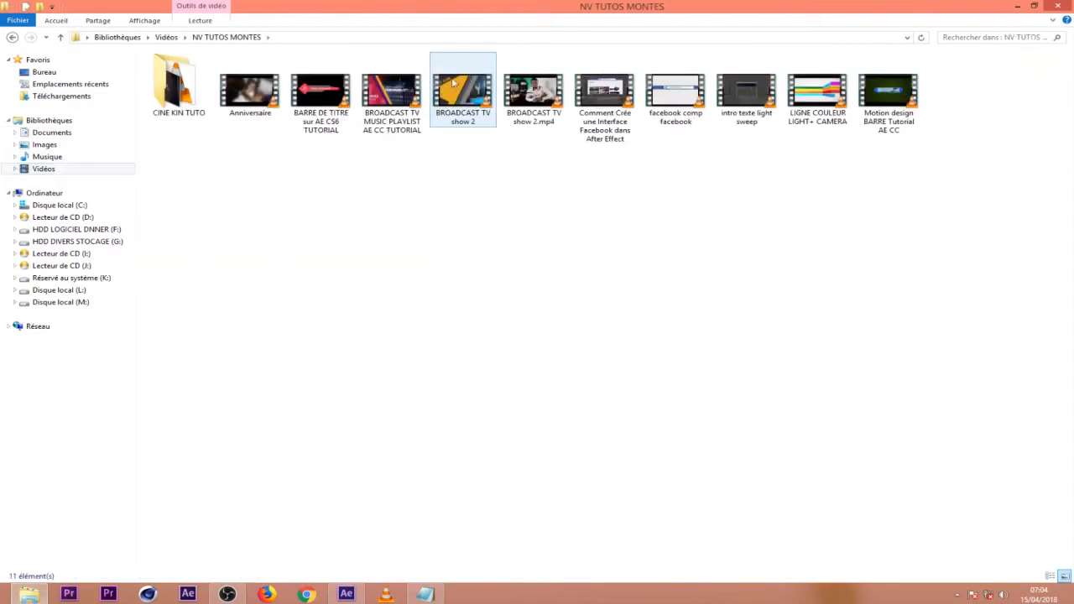
double_click(462, 91)
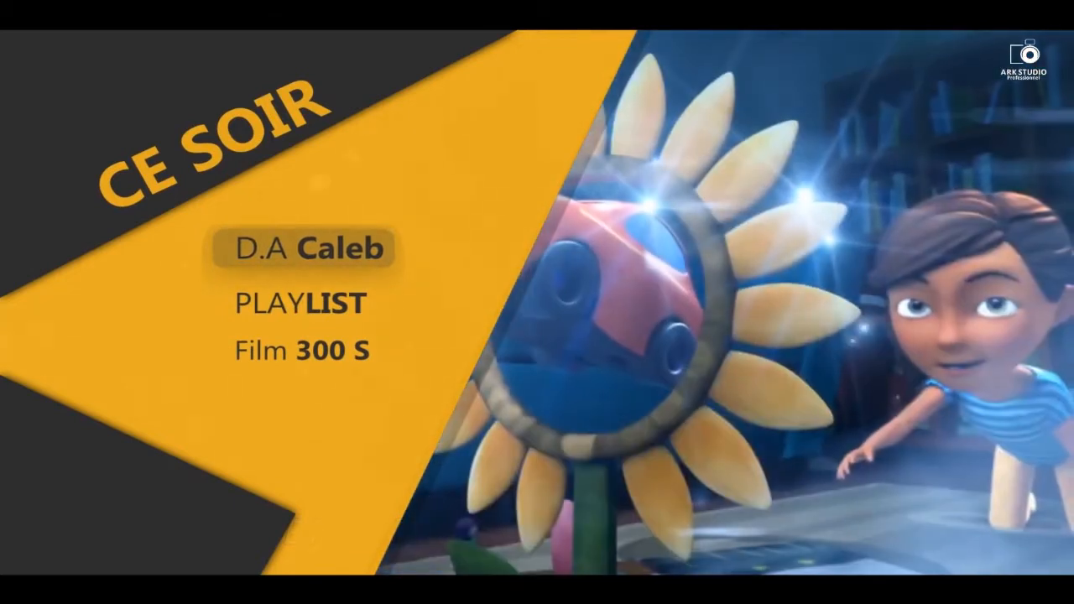
scroll(472, 479, down, 4)
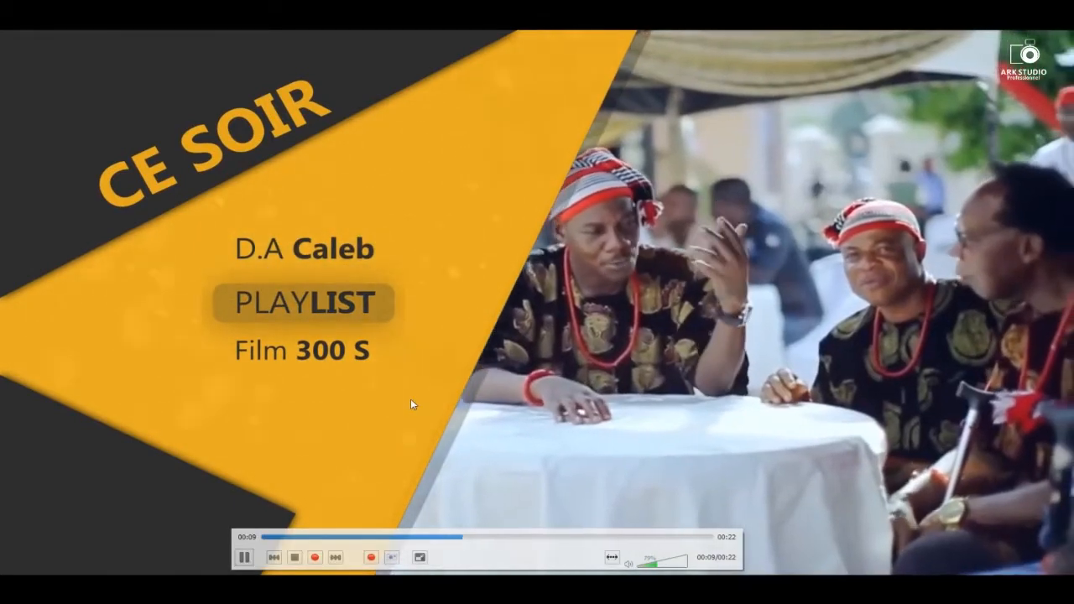
double_click(410, 404)
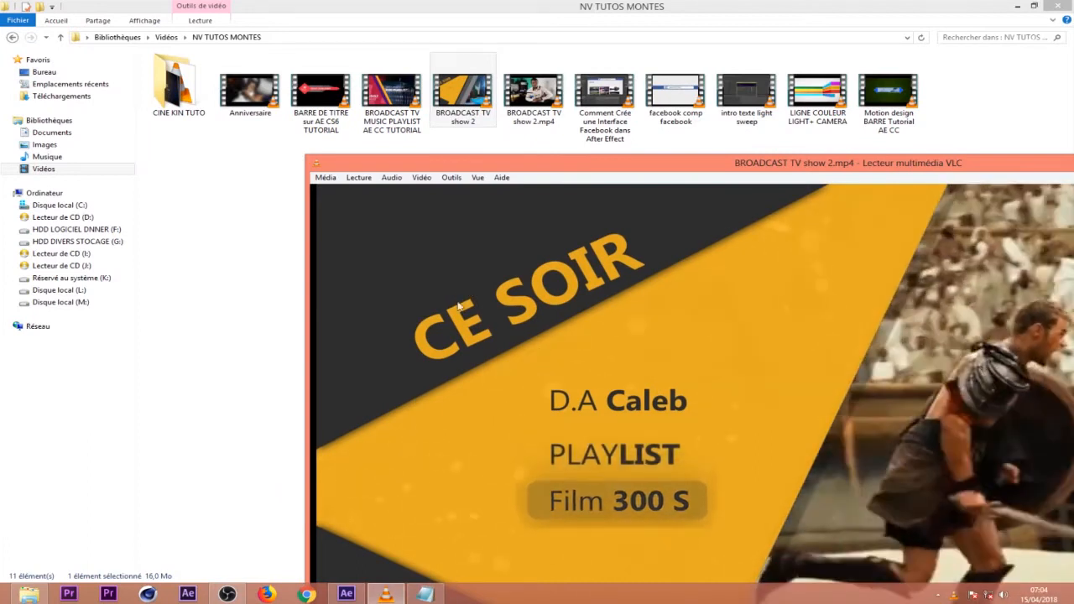
double_click(432, 284)
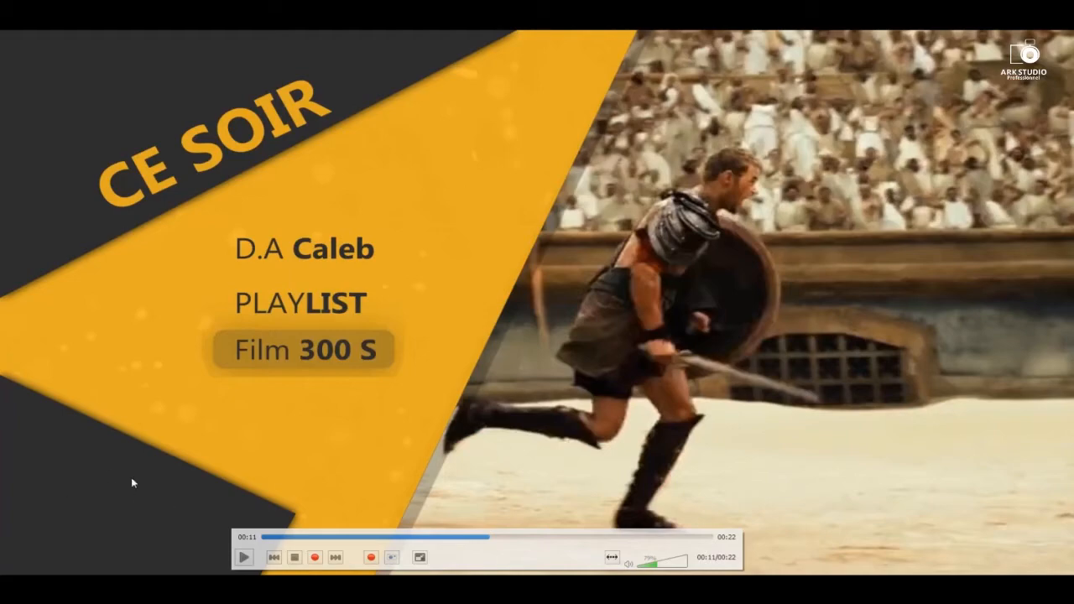
double_click(372, 401)
Switch back to After Effects and display the title/action safe guides over the composition.
click(345, 593)
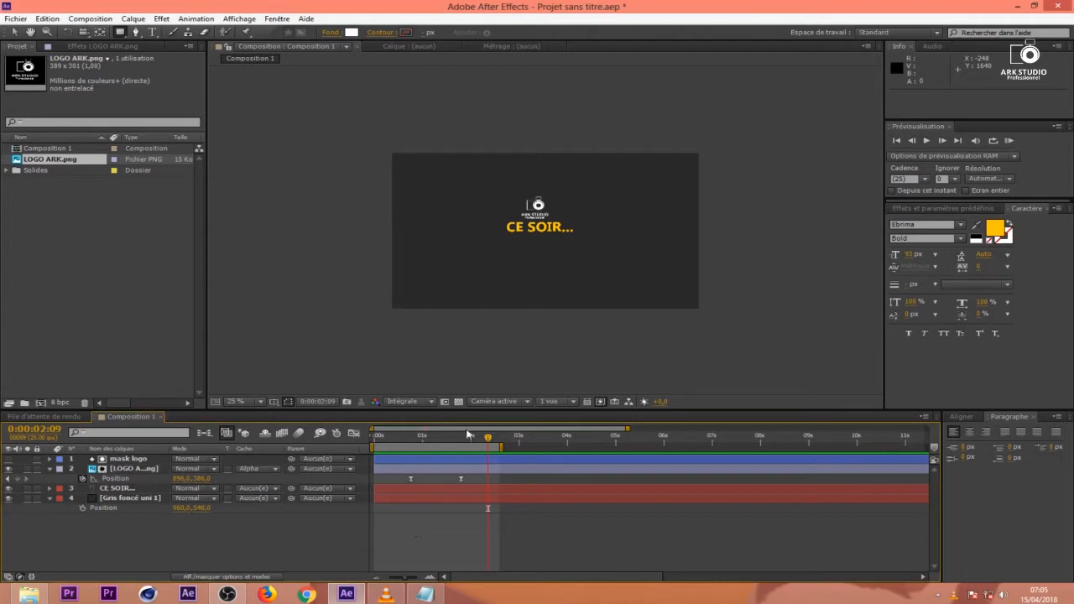
scroll(487, 279, up, 4)
scroll(487, 279, down, 4)
click(274, 402)
click(316, 414)
Sample the "CE SOIR..." yellow (FFC600) as the fill and draw a rectangle about 2568 × 1960 px extending beyond the whole composition.
click(121, 33)
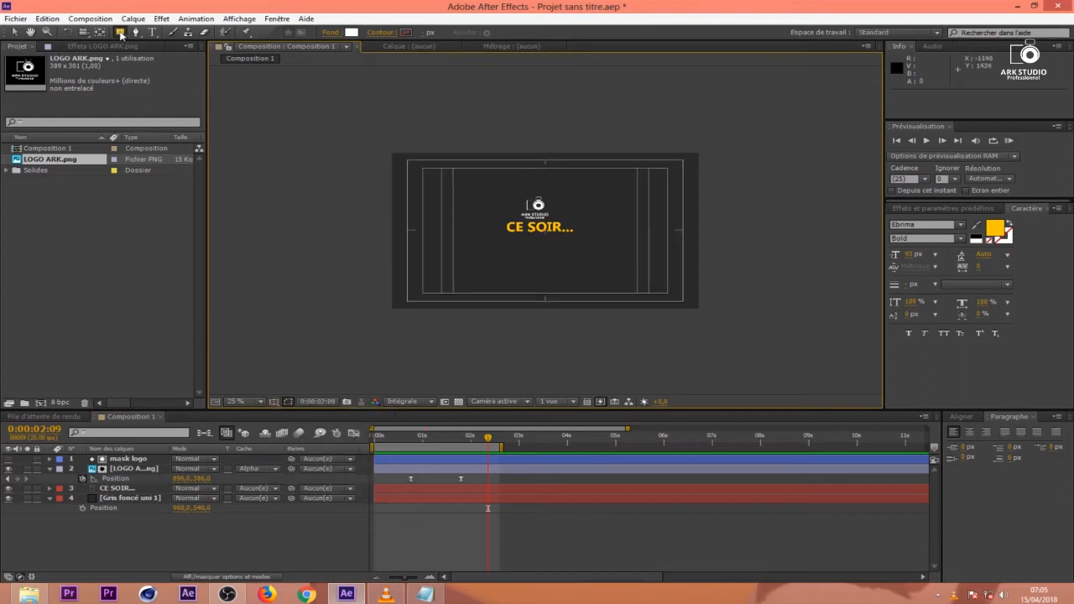
click(348, 35)
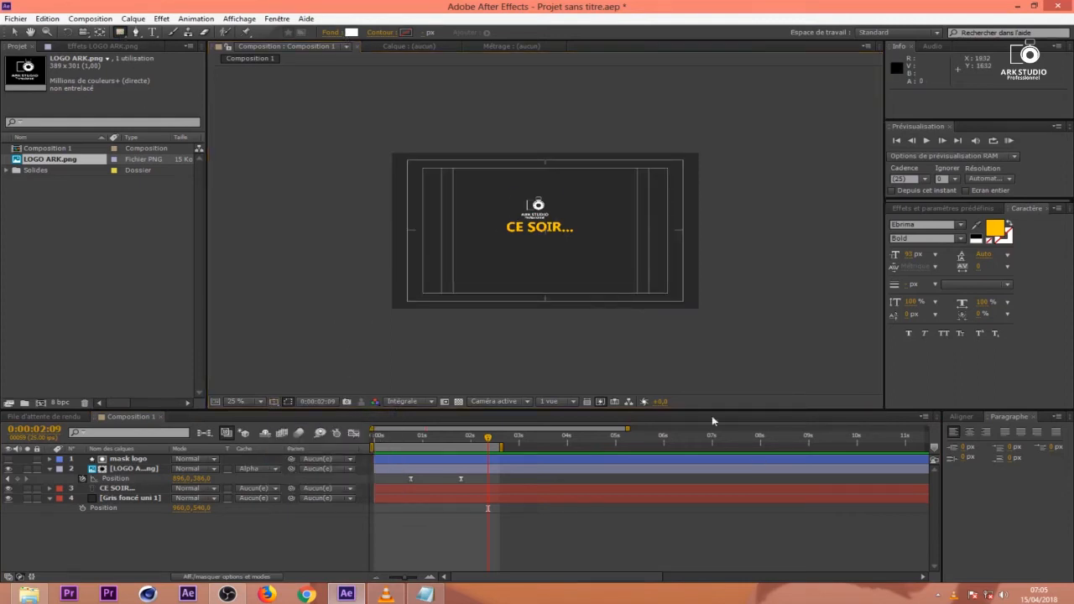
click(351, 34)
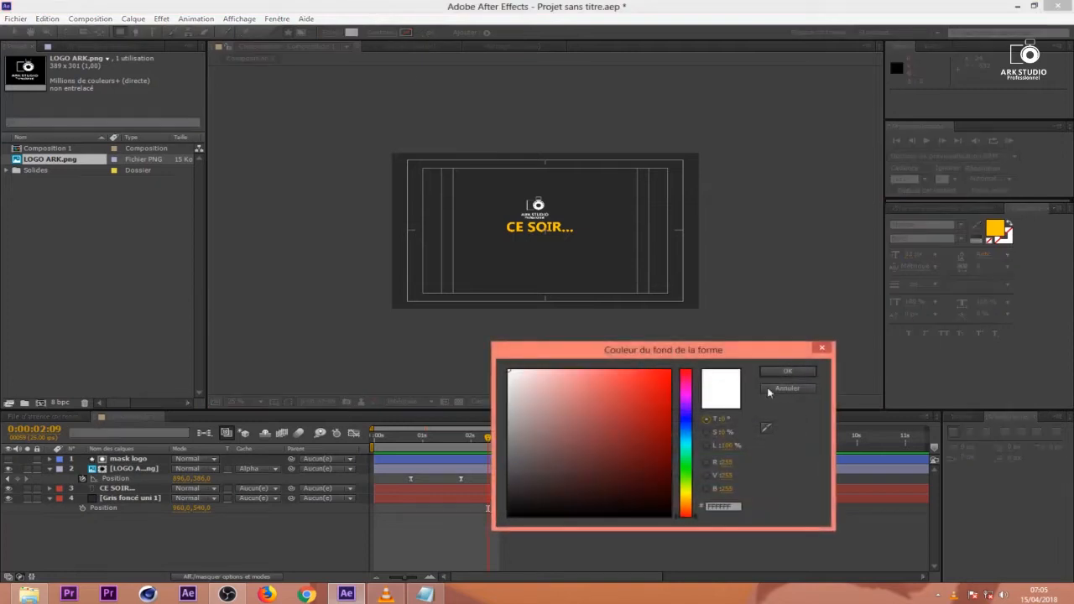
click(518, 227)
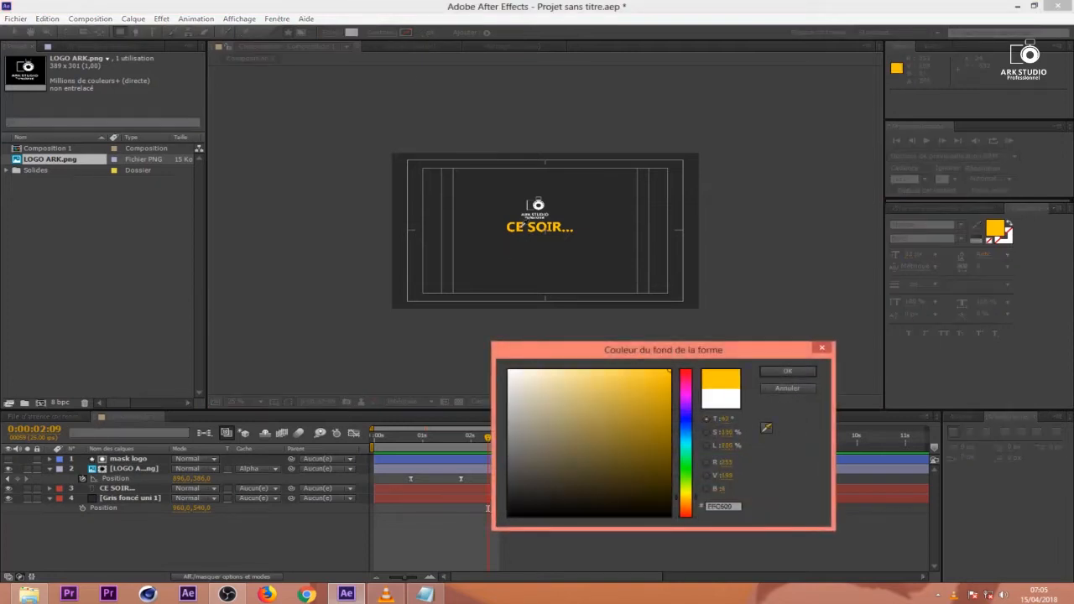
click(788, 371)
drag(310, 94, 722, 377)
Centre the yellow rectangle's layer horizontally and vertically in the composition and activate the Rotation tool.
key(comma)
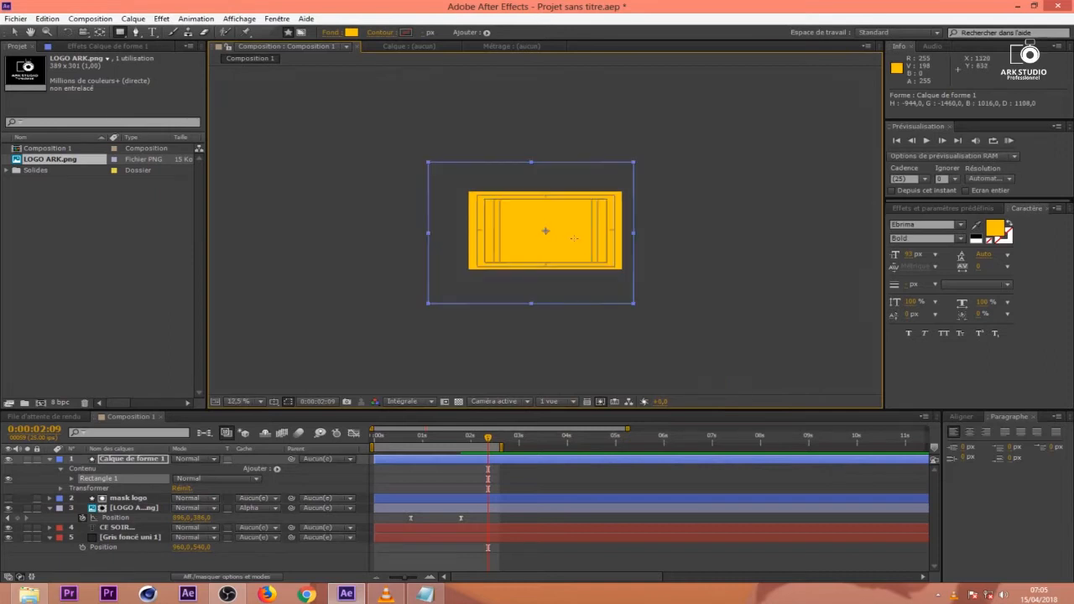
click(961, 416)
click(978, 455)
click(1042, 455)
key(period)
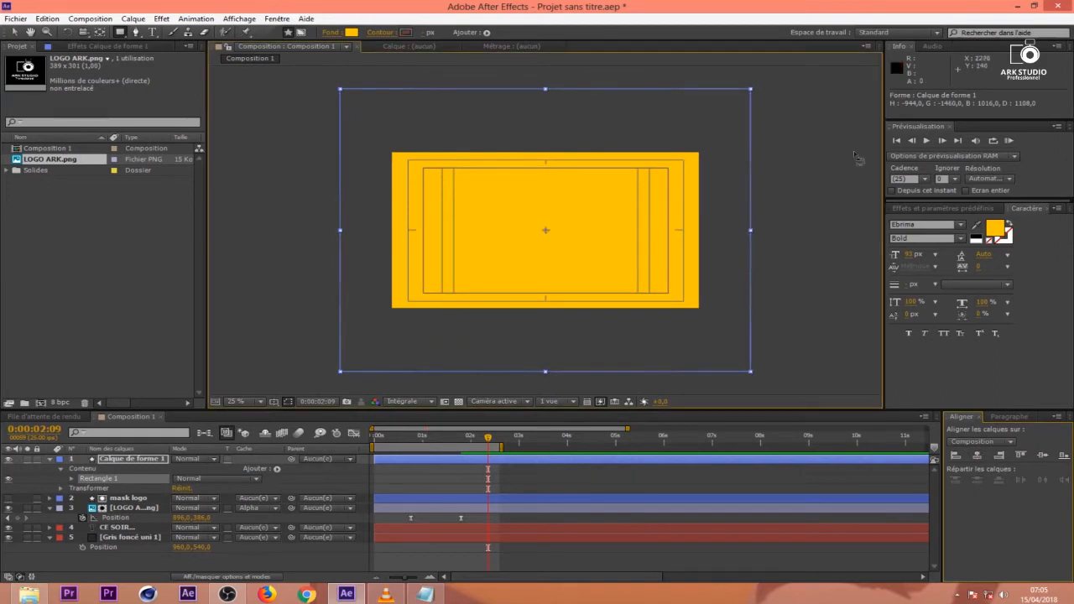
key(v)
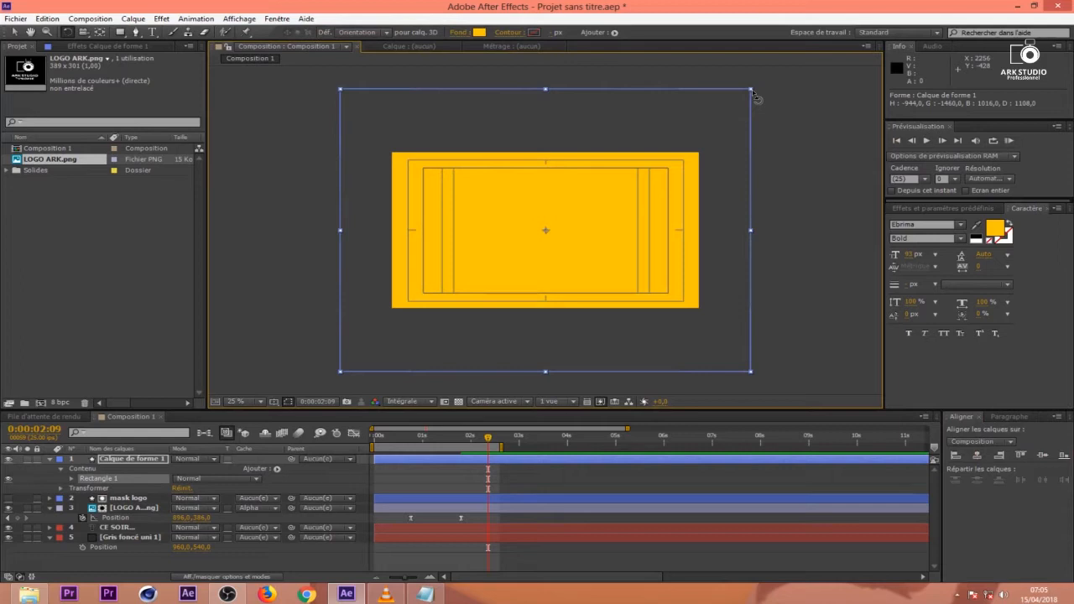
Rotate the large yellow rectangle clockwise into a diamond orientation and enlarge it around its centre so it fully covers the composition.
drag(754, 97, 795, 241)
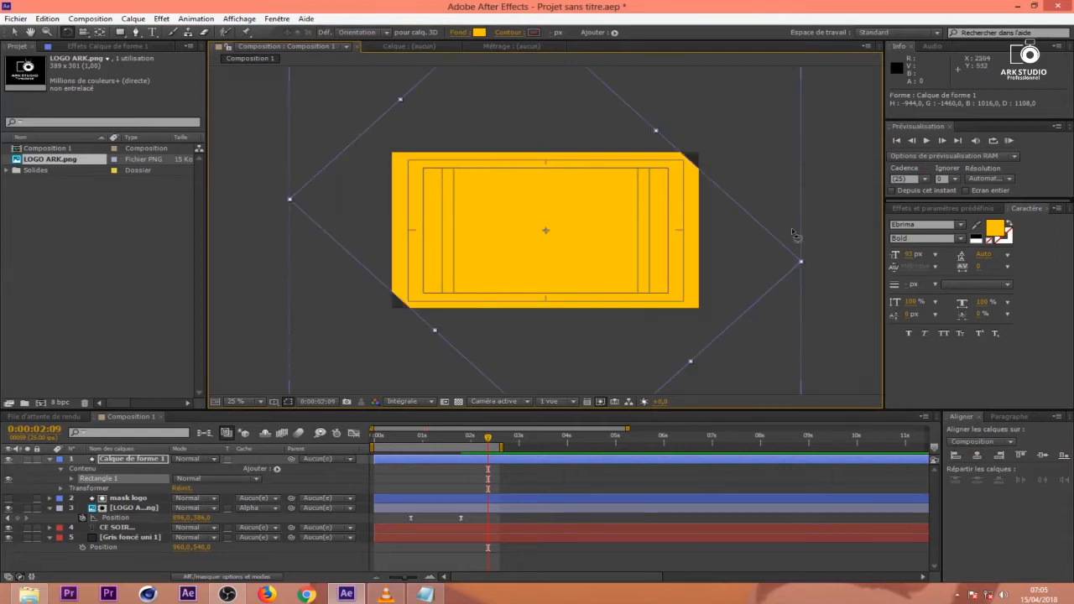
click(65, 48)
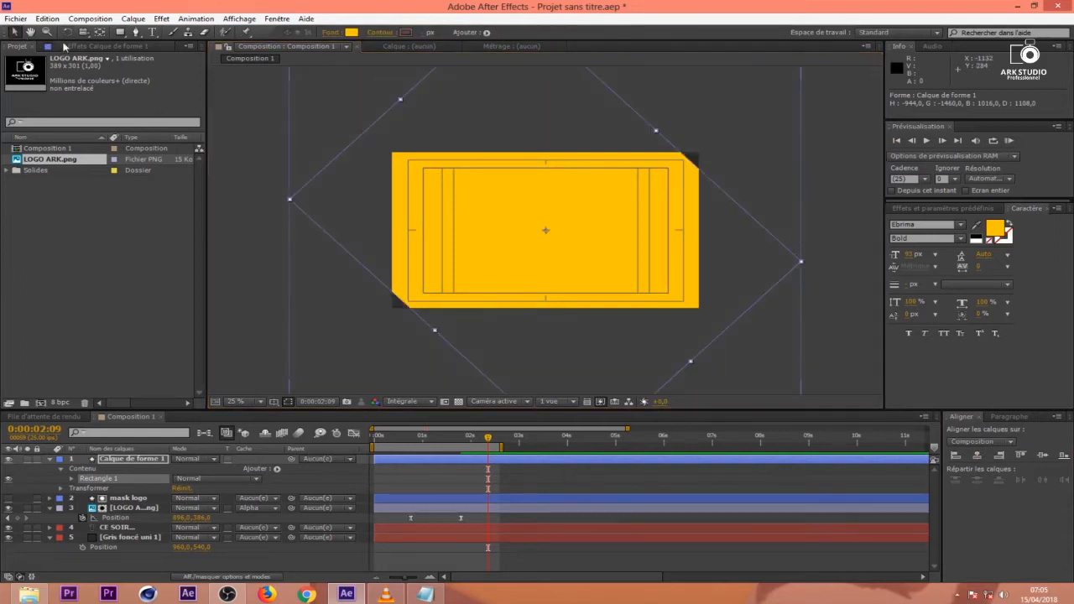
key(comma)
key(comma)
drag(554, 292, 556, 311)
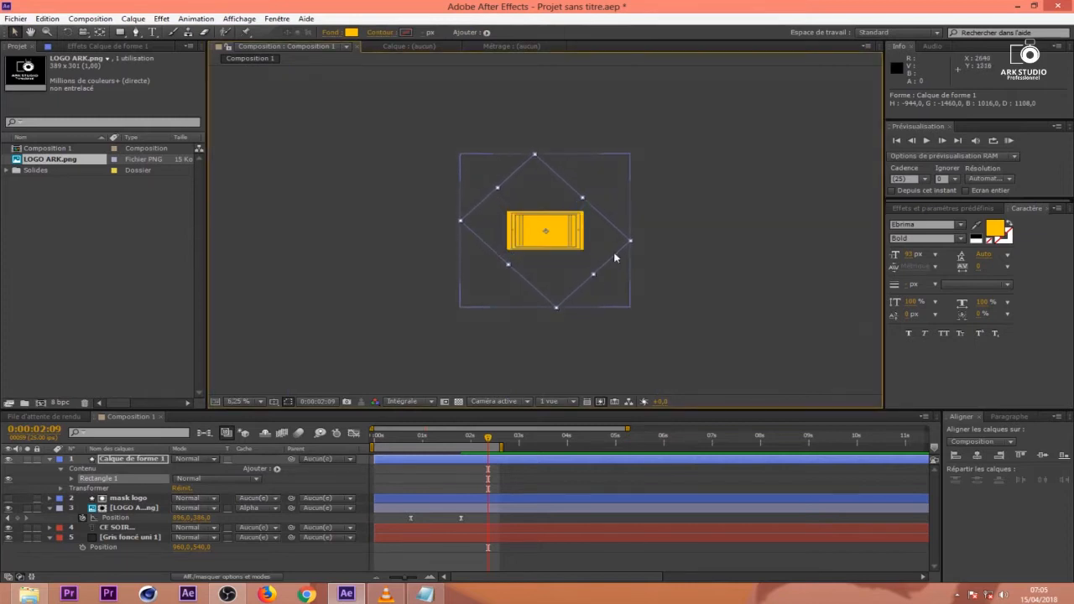
key(period)
Move the yellow diamond down and to the right, and rotate it counterclockwise so its steep diagonal edge crosses the composition's middle.
drag(616, 260, 725, 327)
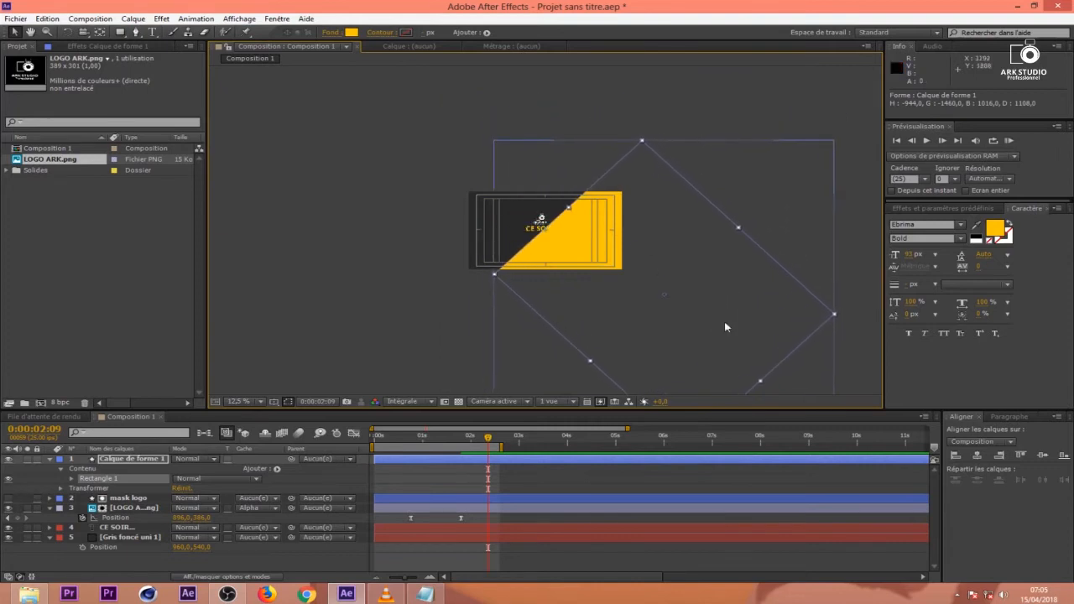
key(w)
drag(817, 316, 832, 281)
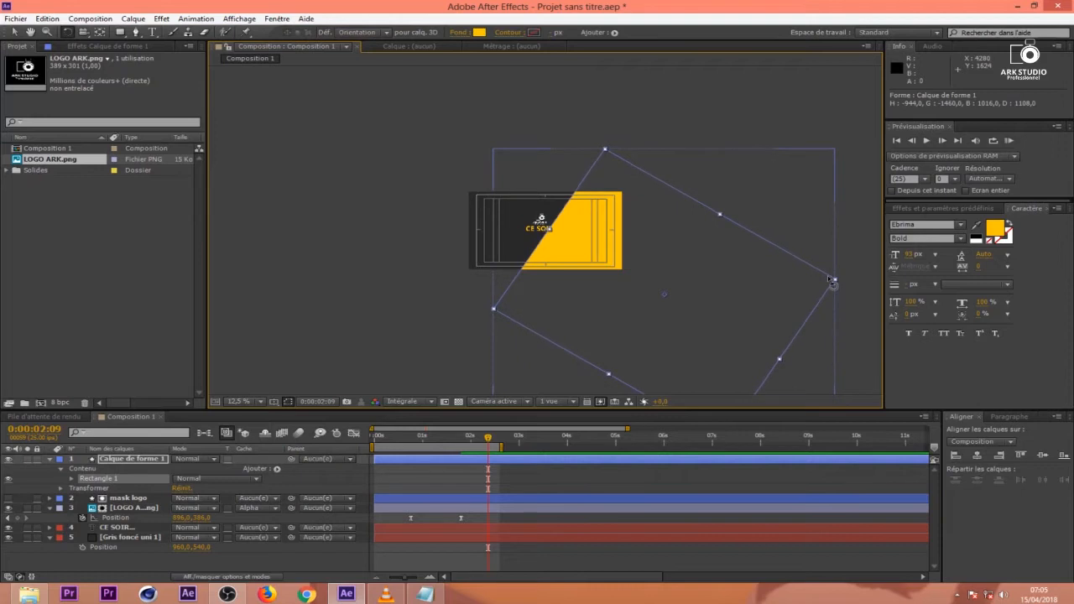
key(period)
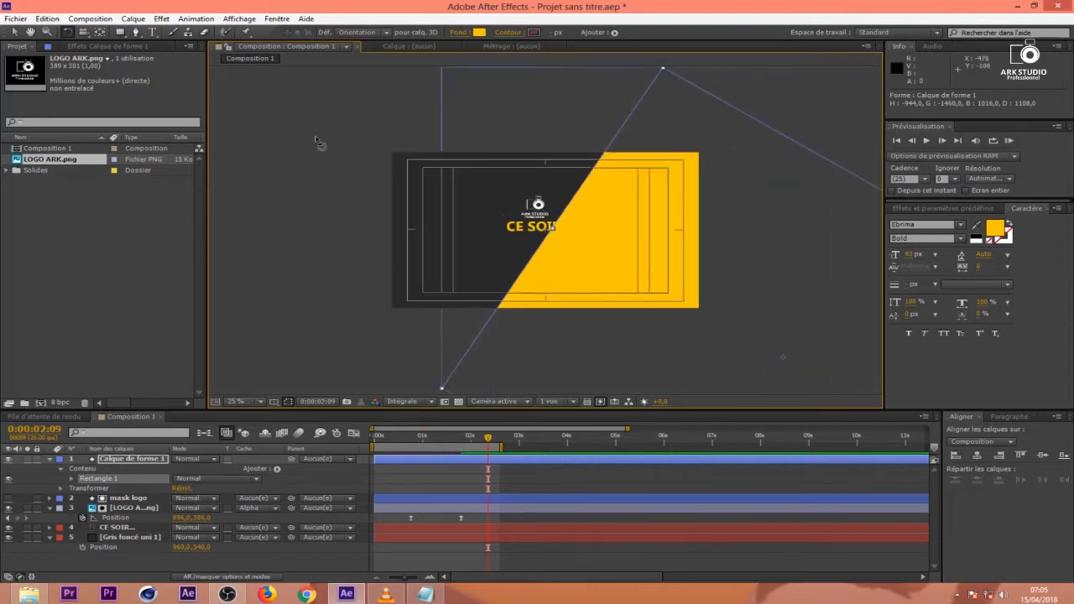
With no layer selected, draw a second yellow rectangle about 2096 × 1124 px over the composition's upper-left area.
click(98, 32)
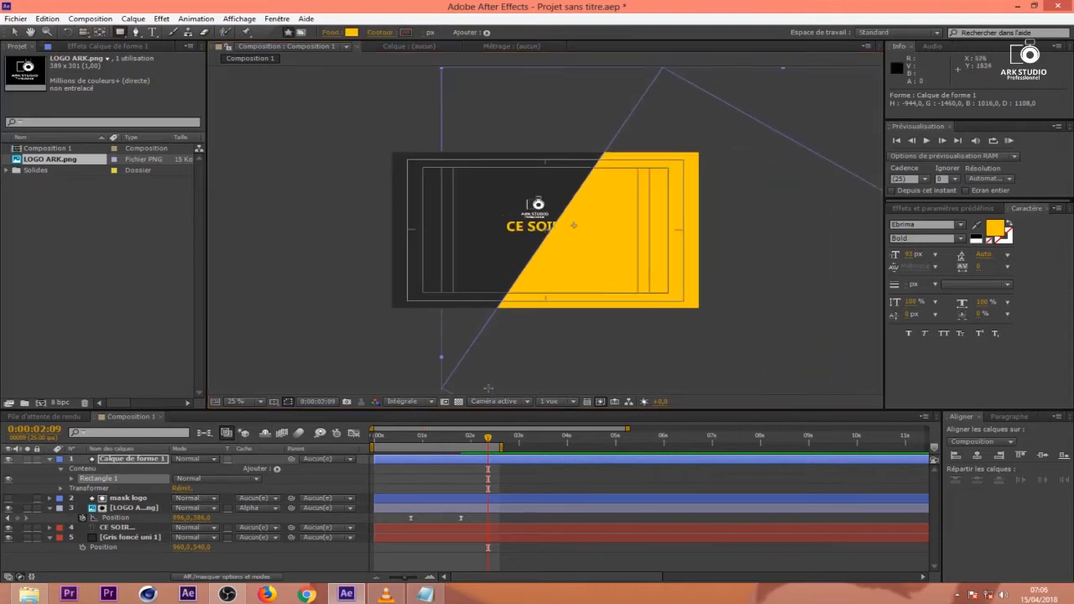
click(561, 469)
drag(325, 102, 660, 264)
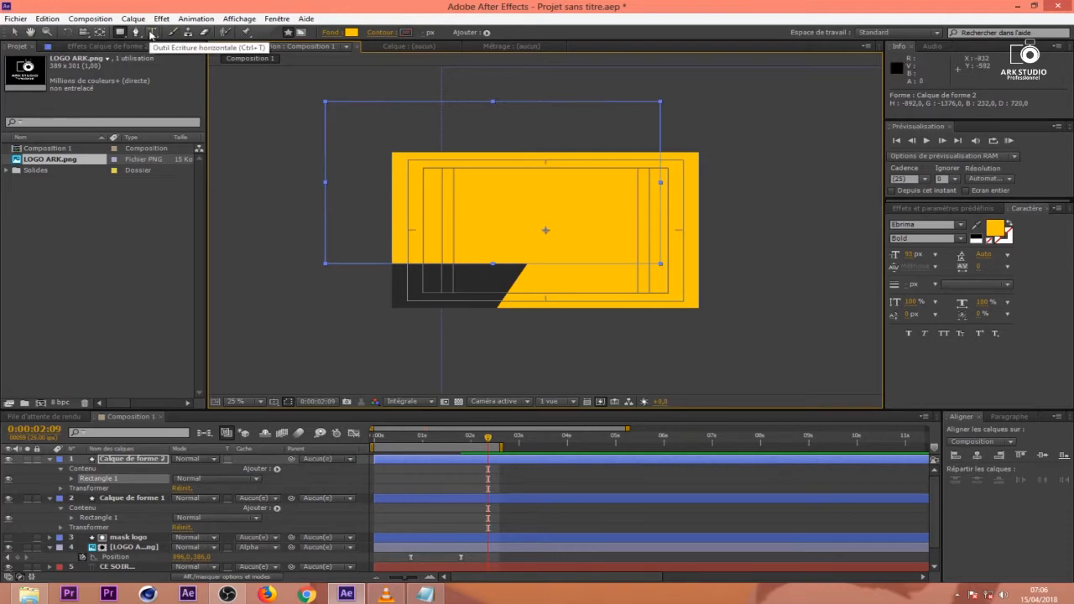
Rotate the second rectangle counterclockwise and move it up and left, leaving a dark wedge between both yellow shapes.
click(152, 33)
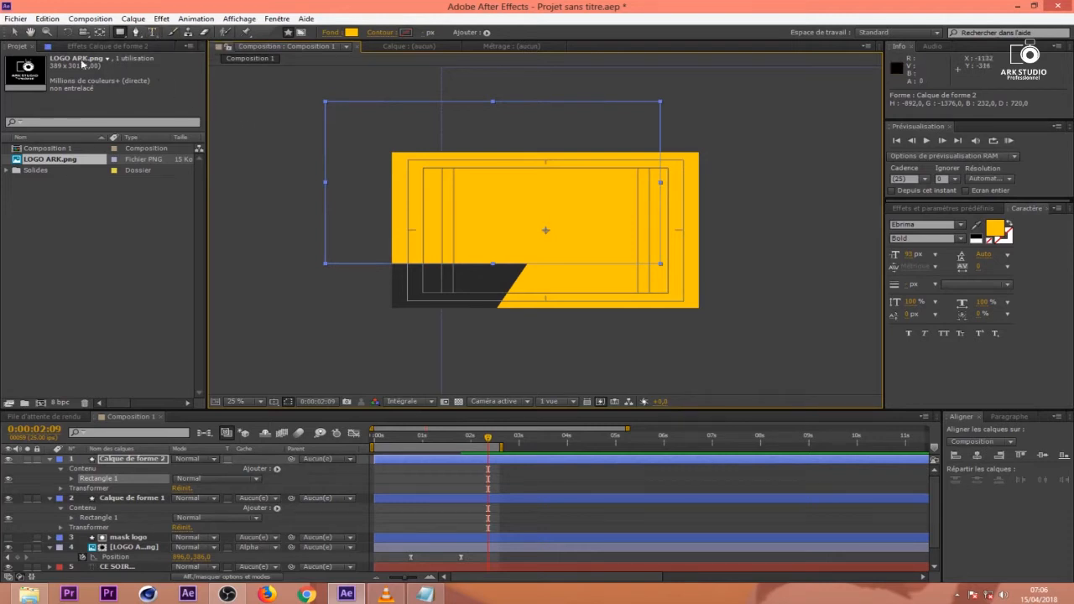
key(w)
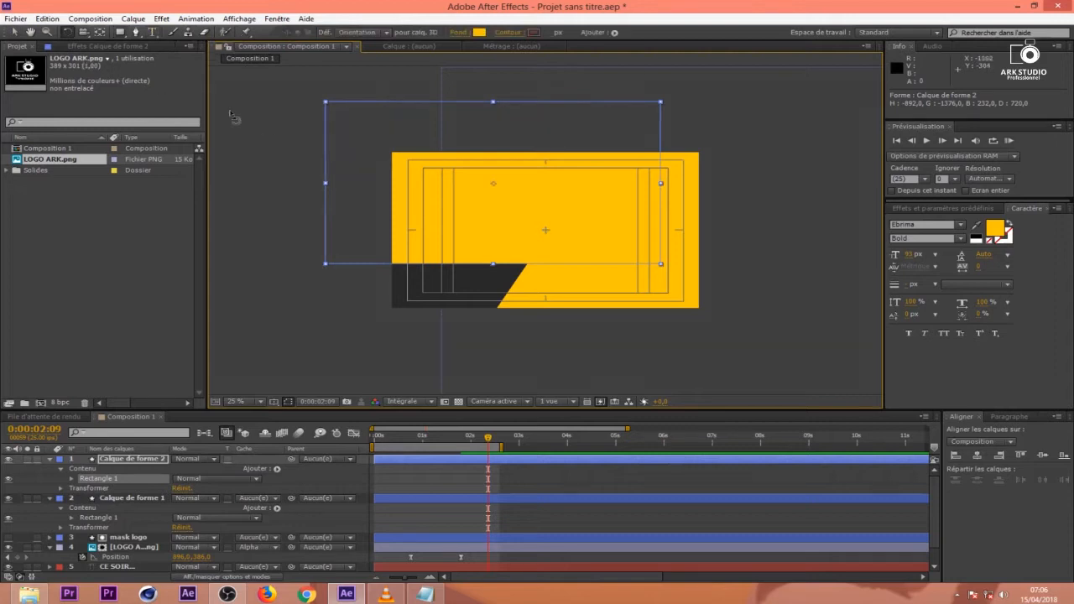
drag(644, 139, 552, 114)
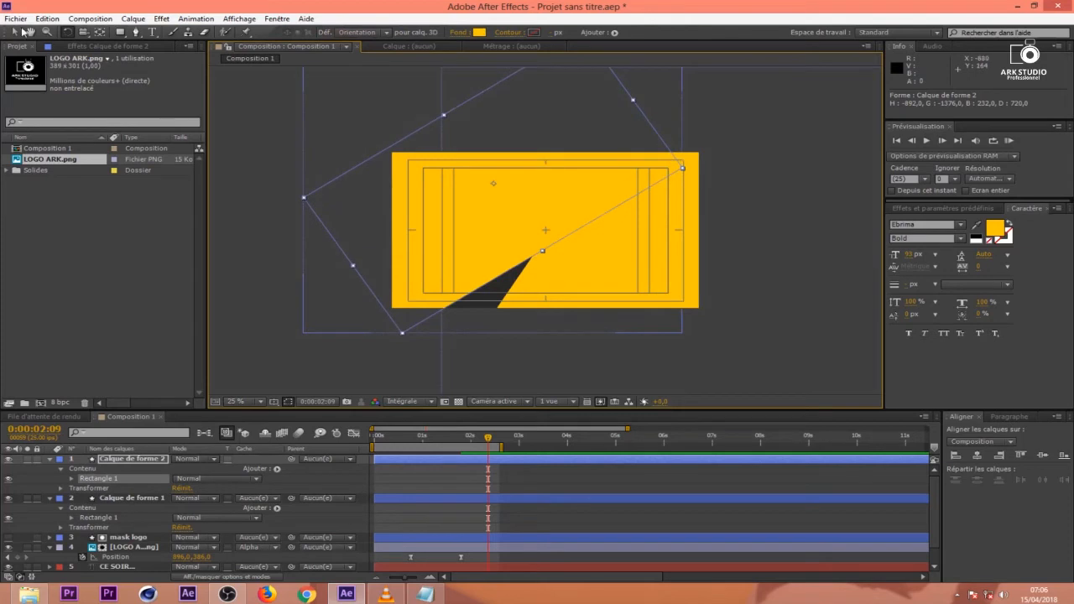
key(v)
drag(546, 175, 497, 133)
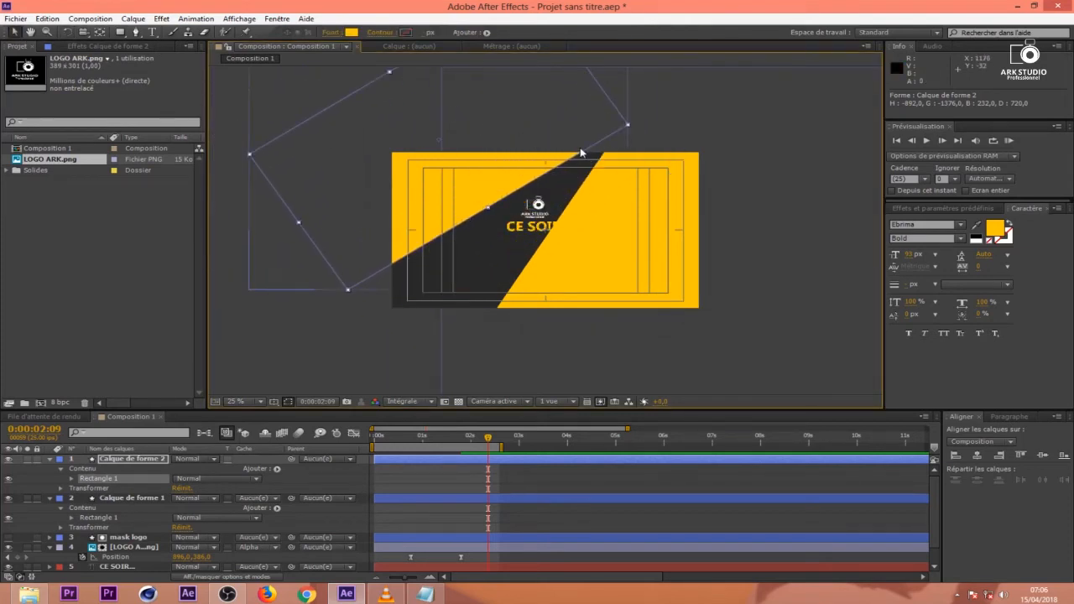
Rotate the second rectangle further counterclockwise until its edge runs nearly parallel to the first shape's, and shift it left.
key(w)
drag(617, 143, 568, 84)
click(15, 33)
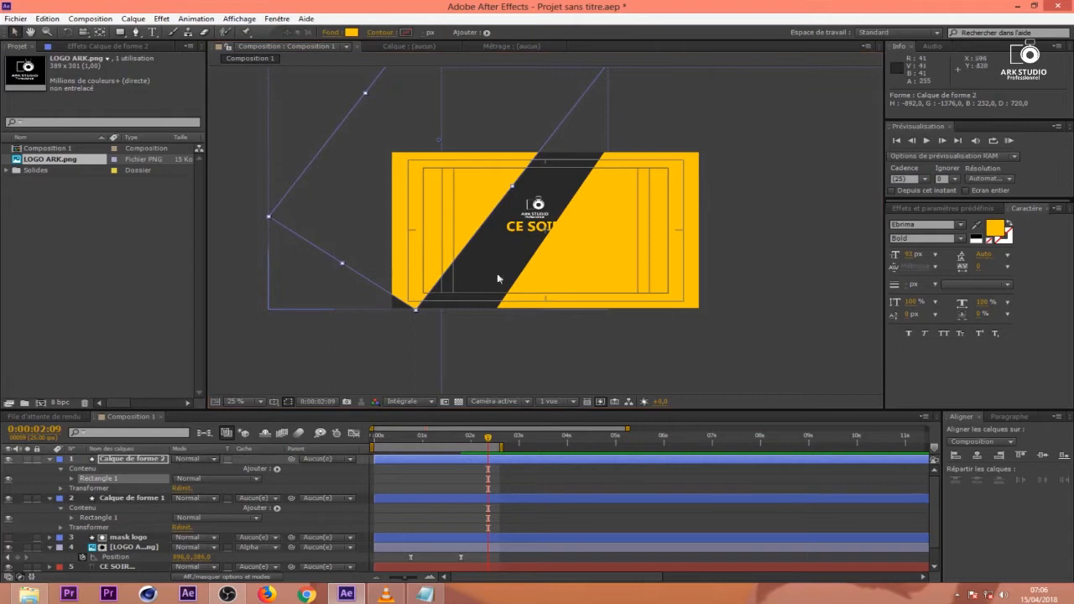
drag(451, 181, 397, 197)
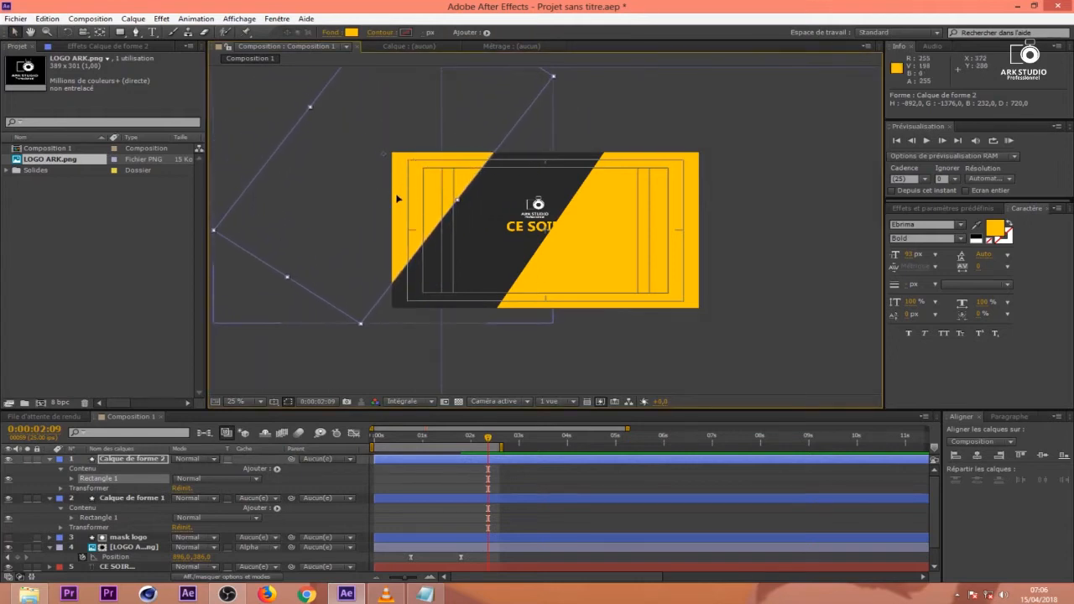
Rotate the second rectangle back clockwise to a shallower slope and move it up and right over the composition's upper-left corner.
key(w)
drag(511, 117, 564, 136)
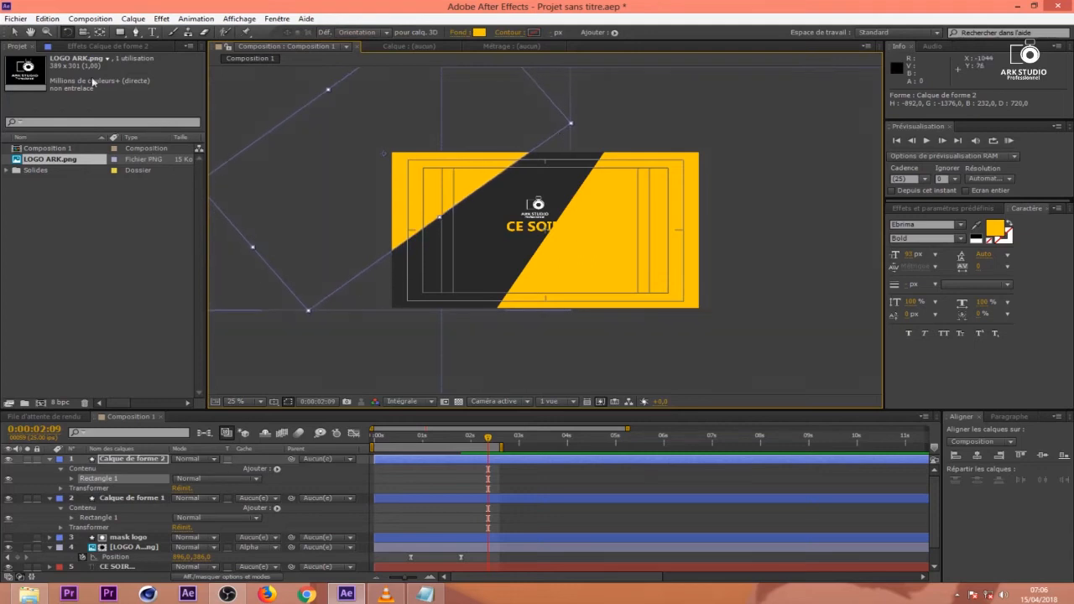
click(15, 33)
drag(364, 177, 409, 136)
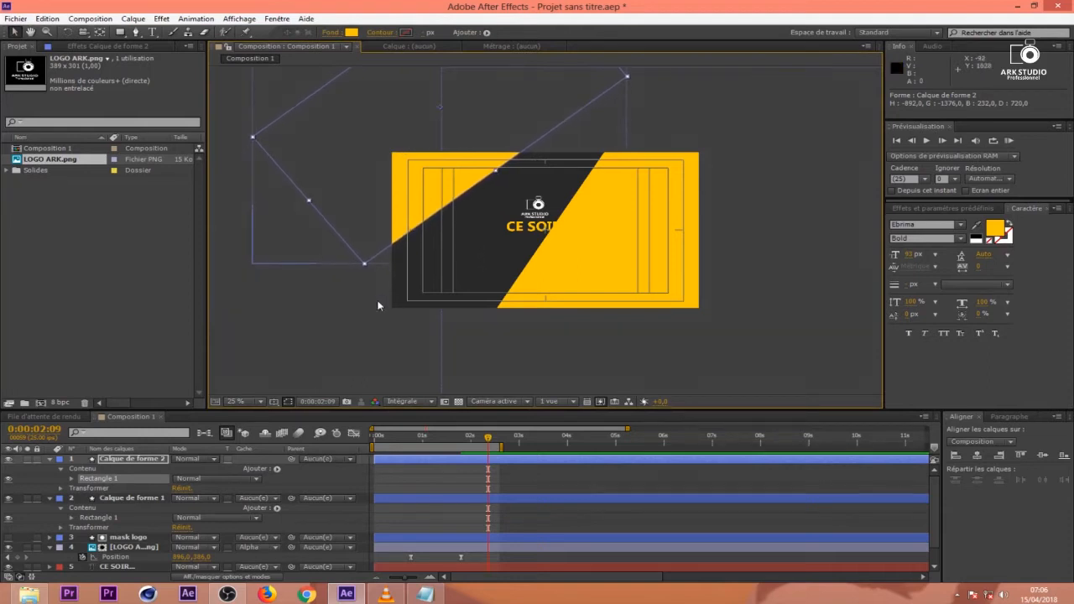
With no layer selected, draw a third yellow rectangle about 2156 × 1488 px over the composition's lower-left area.
click(119, 32)
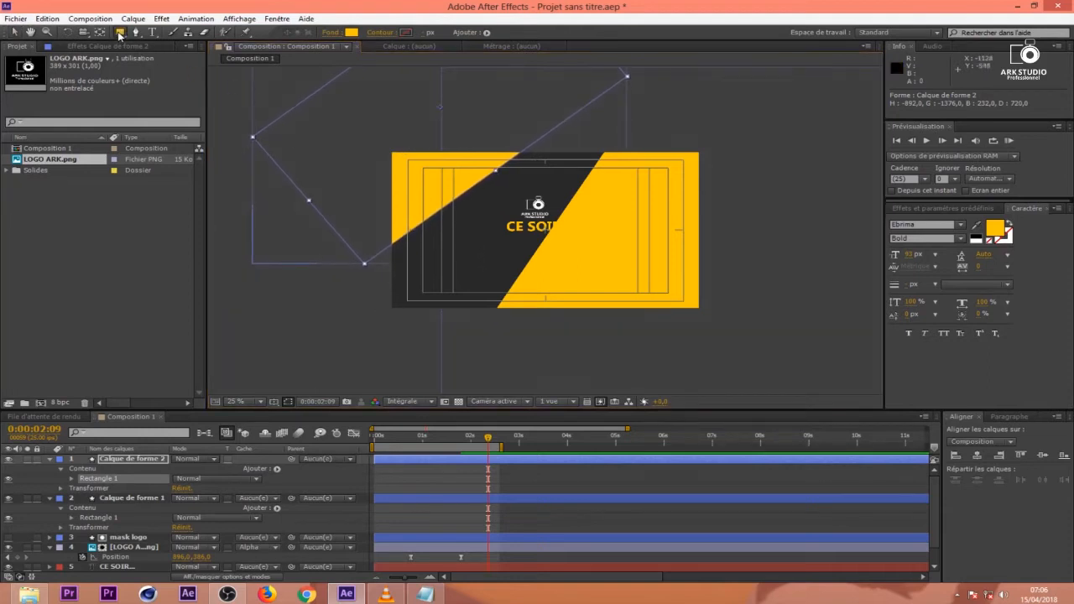
click(572, 480)
mouse_move(268, 229)
mouse_down()
mouse_move(616, 444)
mouse_move(687, 445)
mouse_move(614, 444)
mouse_up()
key(v)
key(comma)
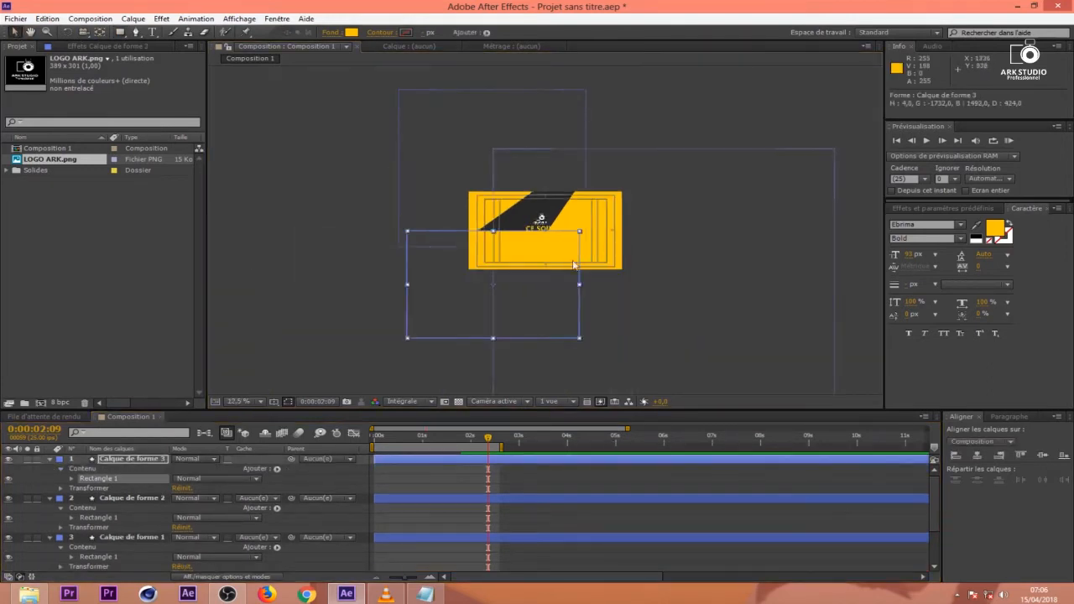
Rotate the third rectangle clockwise and place it over the composition's lower-left corner, fine-tuning the angle of its downward-sloping edge.
key(w)
drag(574, 264, 588, 305)
click(15, 32)
scroll(542, 297, up, 2)
scroll(521, 284, down, 1)
drag(434, 275, 417, 313)
drag(628, 372, 634, 367)
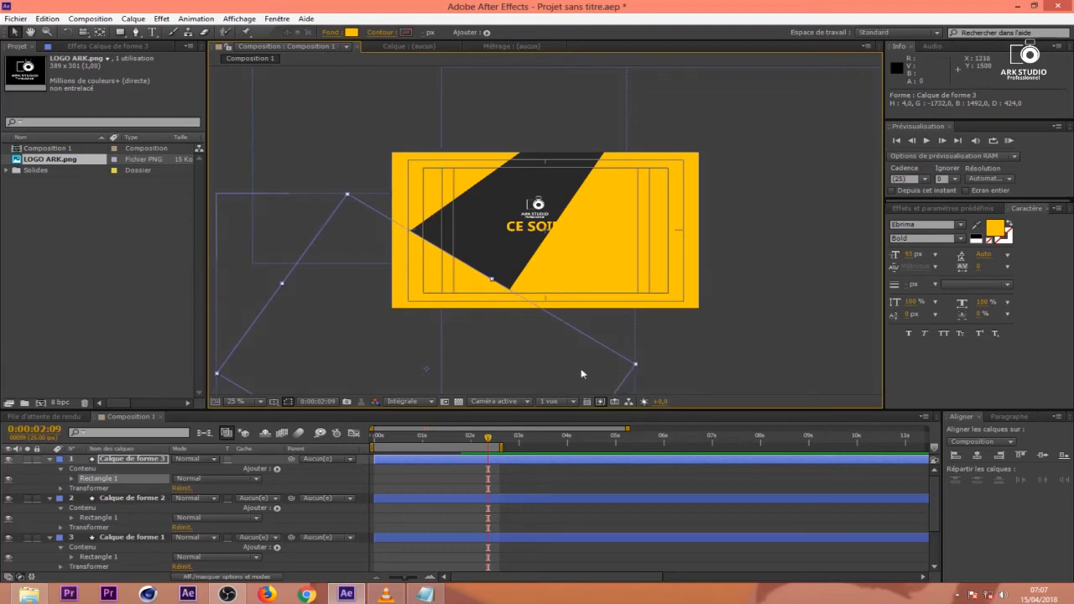
key(w)
mouse_move(642, 373)
mouse_down()
mouse_move(661, 335)
mouse_move(646, 363)
mouse_up()
click(16, 33)
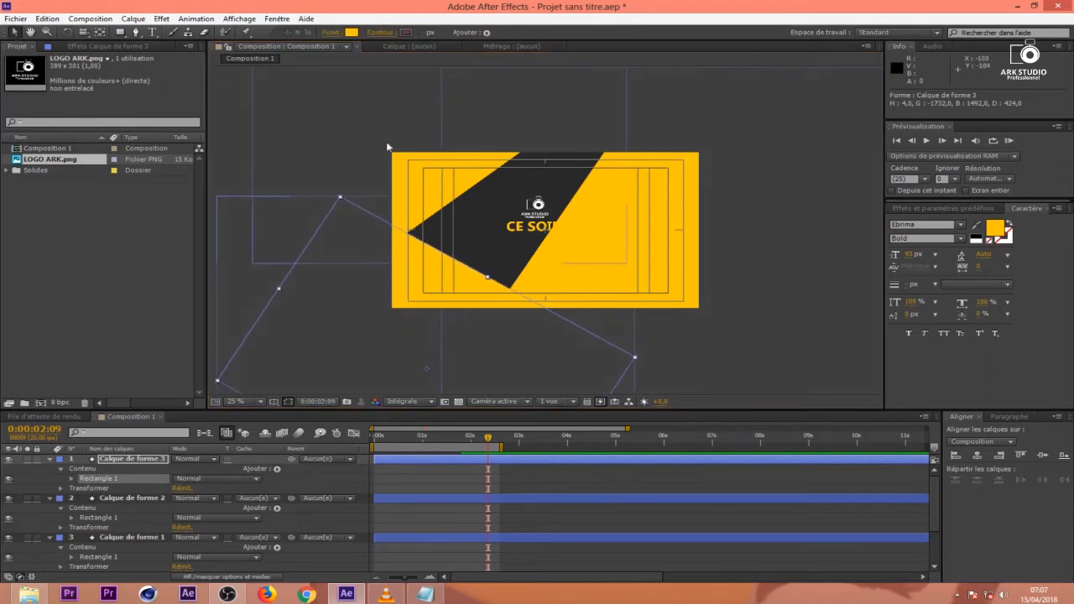
Reposition the upper-left and lower-left yellow shapes outward so the dark area's pointed tip reaches the composition's left edge.
scroll(386, 142, up, 2)
click(285, 124)
drag(334, 145, 389, 79)
click(327, 283)
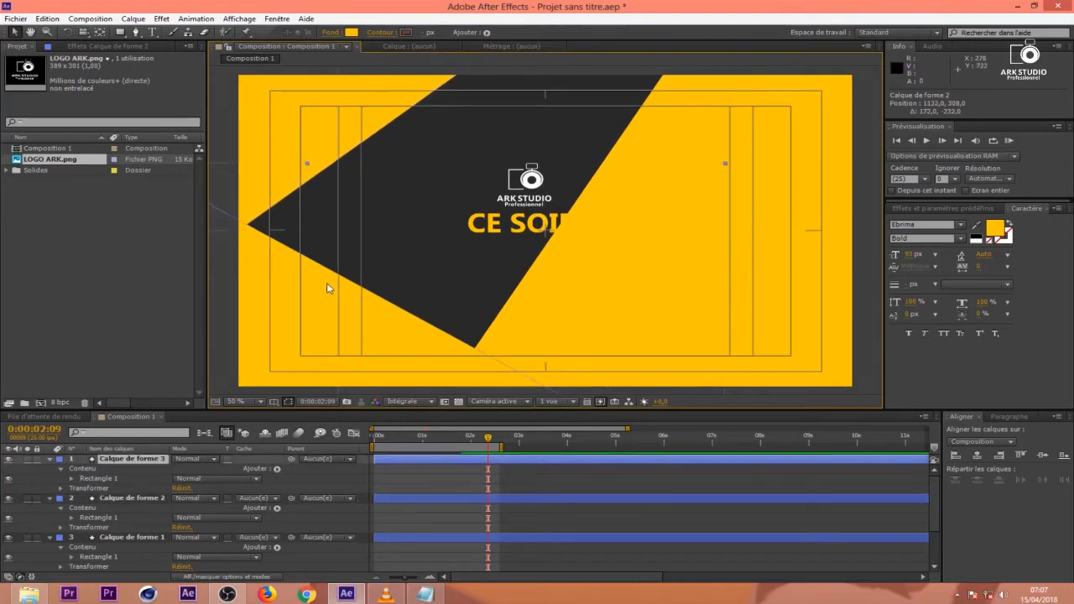
scroll(321, 303, down, 2)
drag(431, 287, 428, 303)
click(452, 167)
drag(507, 111, 453, 148)
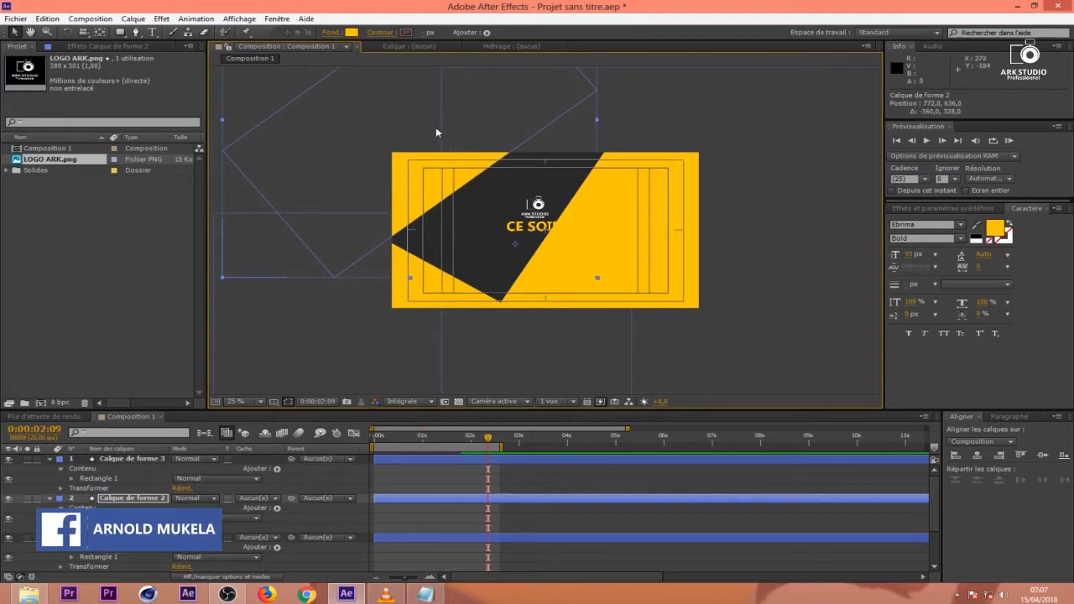
Rotate the upper-left shape, Calque de forme 2, by about 6.4° and shift it 32 px right and 28 px down.
key(w)
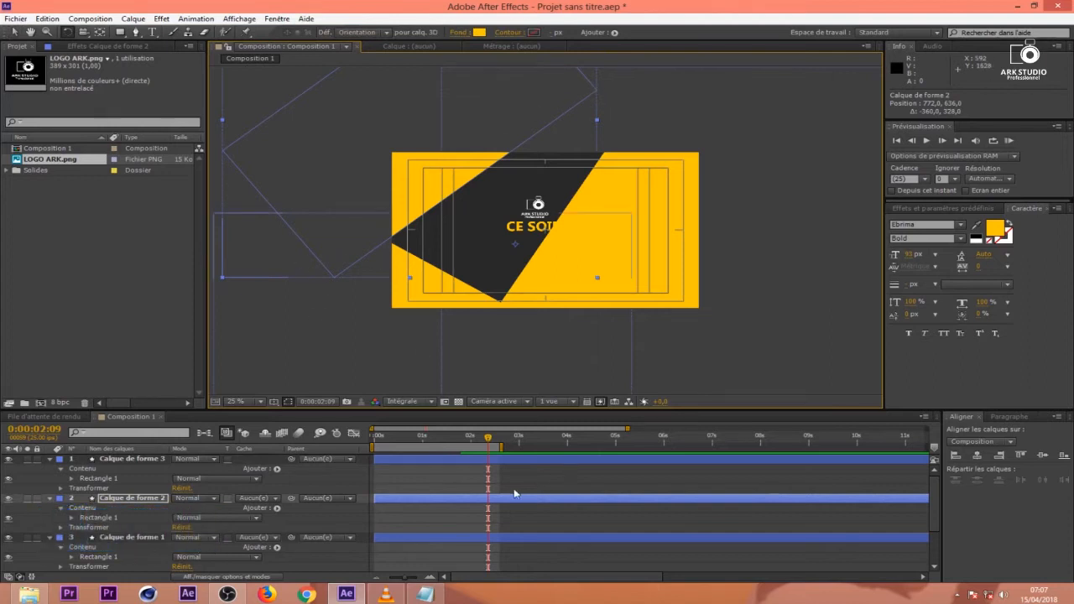
click(519, 461)
click(449, 171)
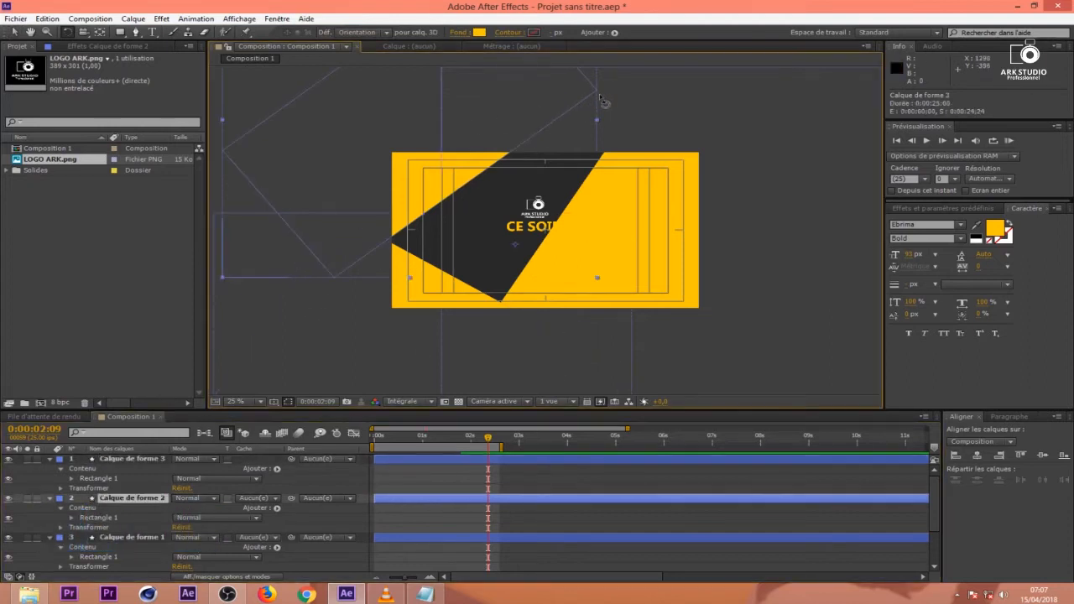
click(502, 463)
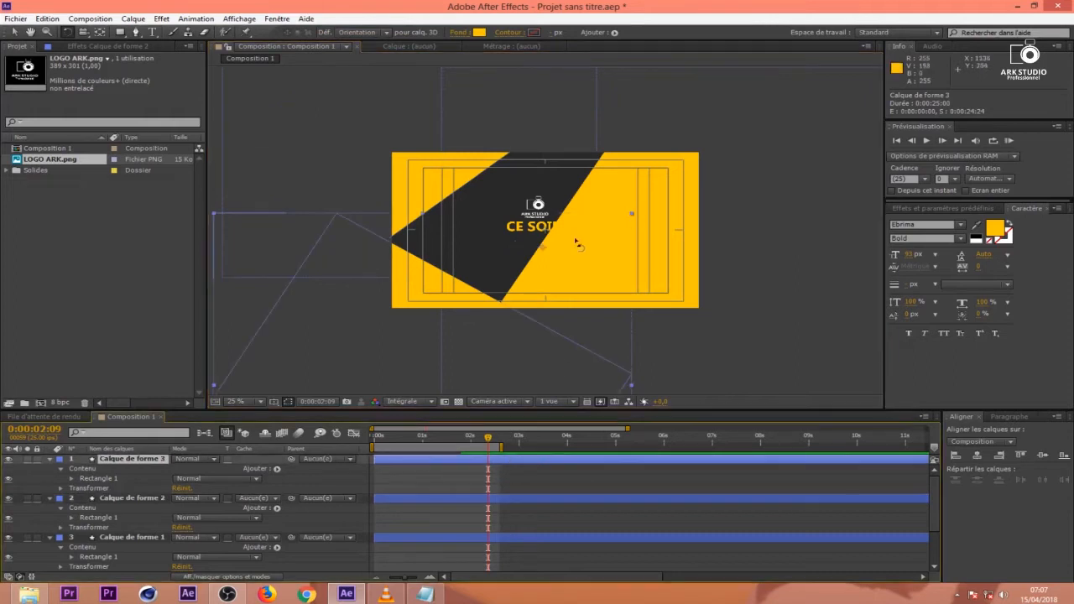
click(466, 537)
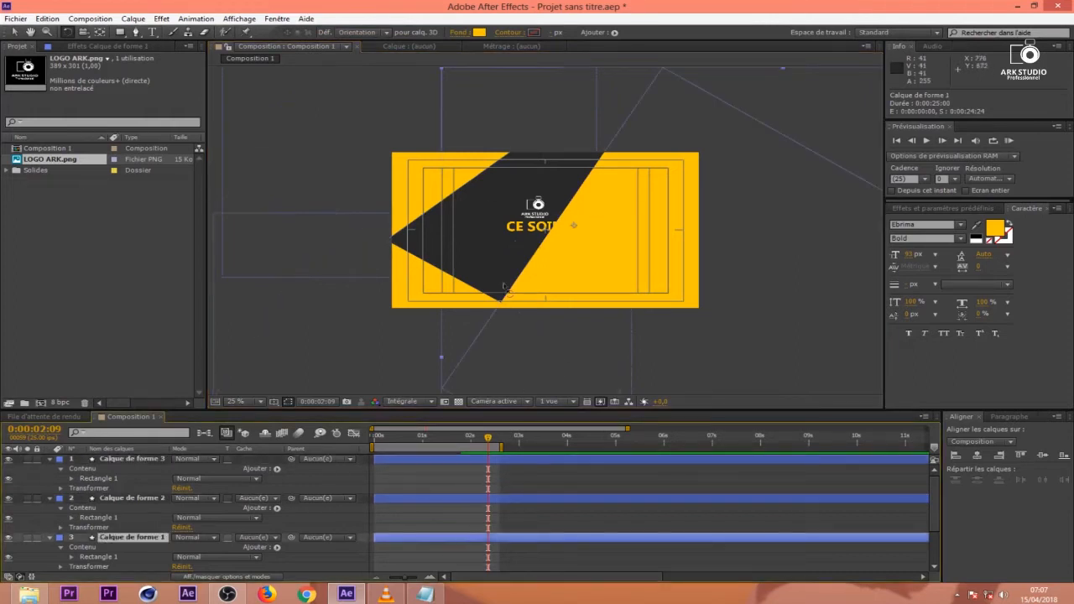
click(476, 499)
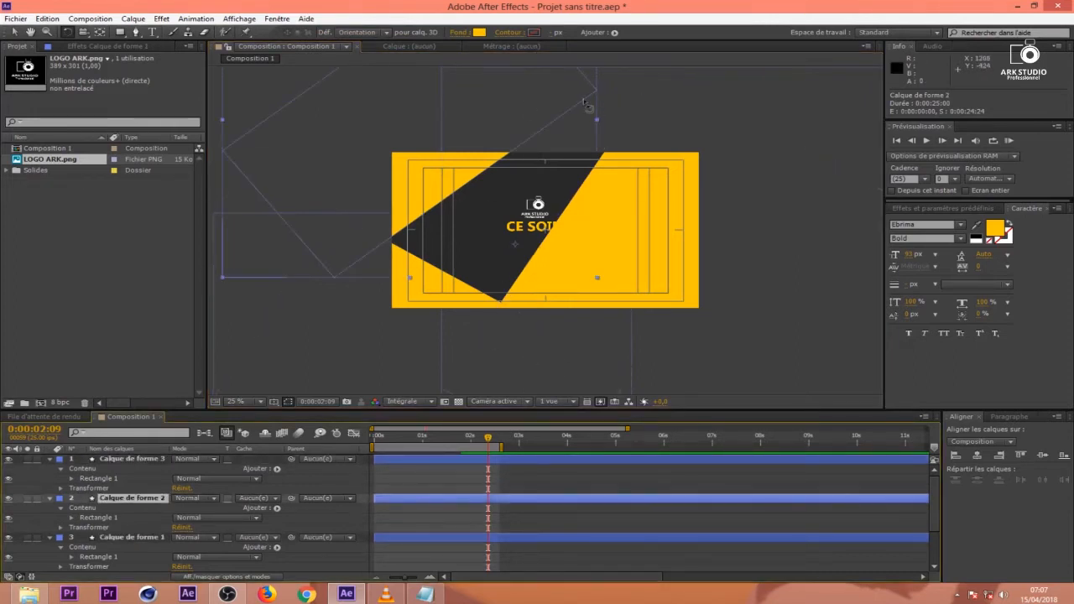
key(v)
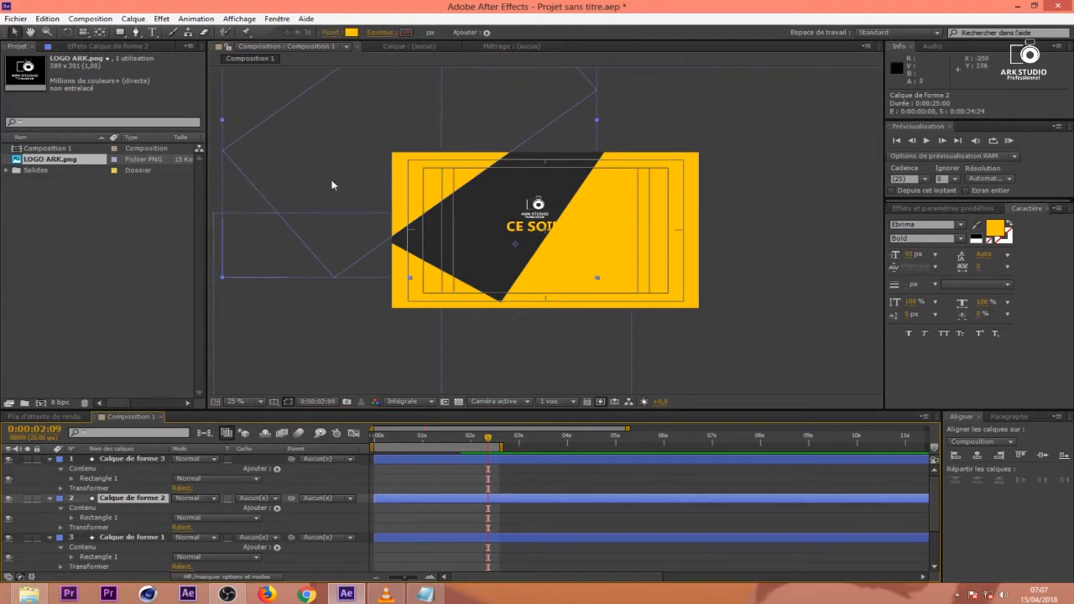
key(w)
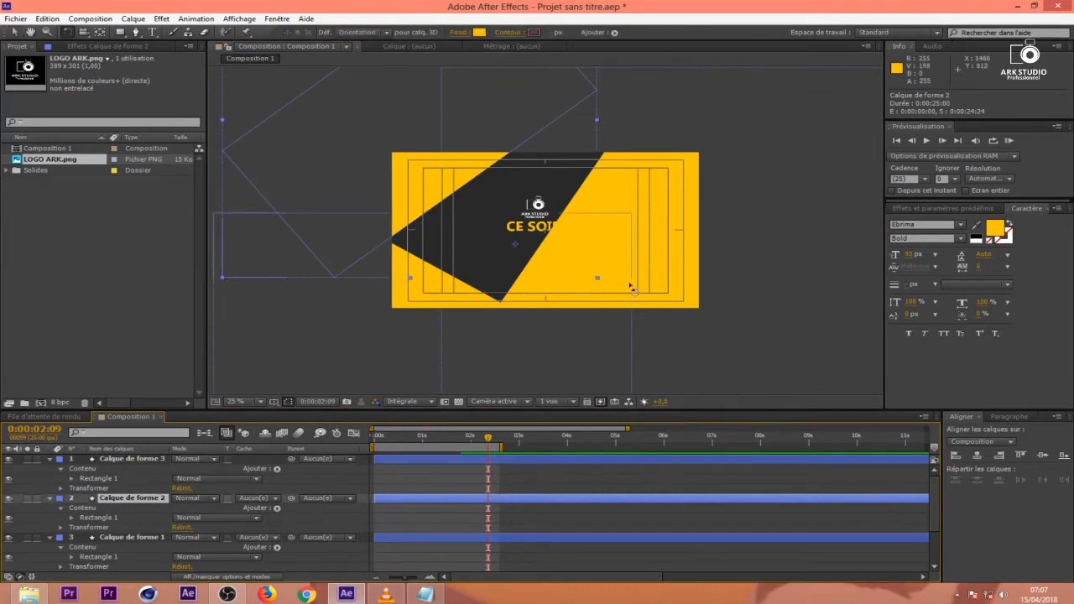
drag(600, 284, 604, 297)
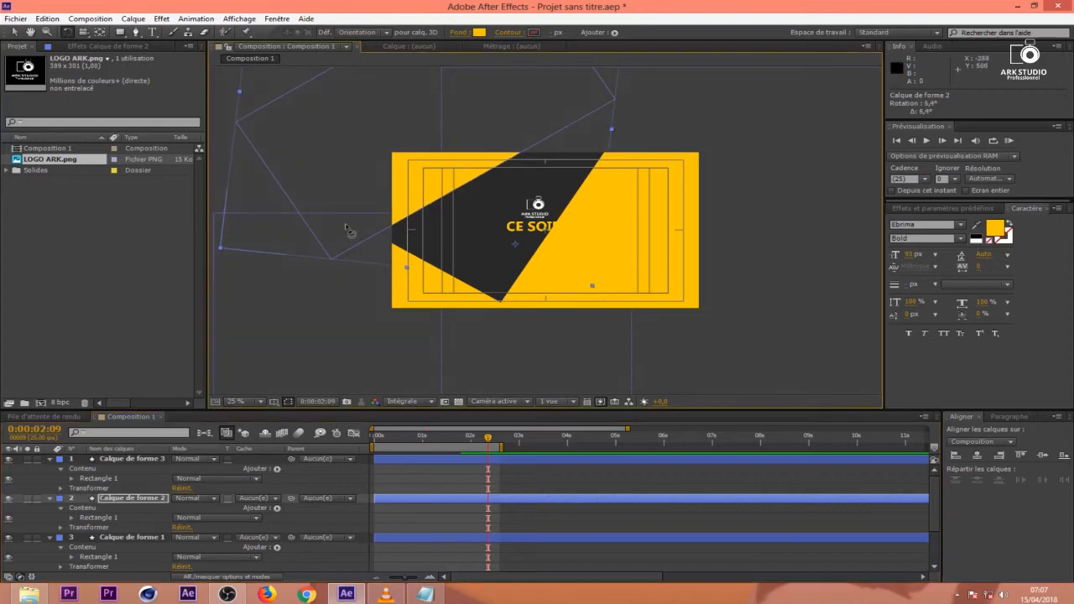
key(v)
drag(429, 113, 434, 117)
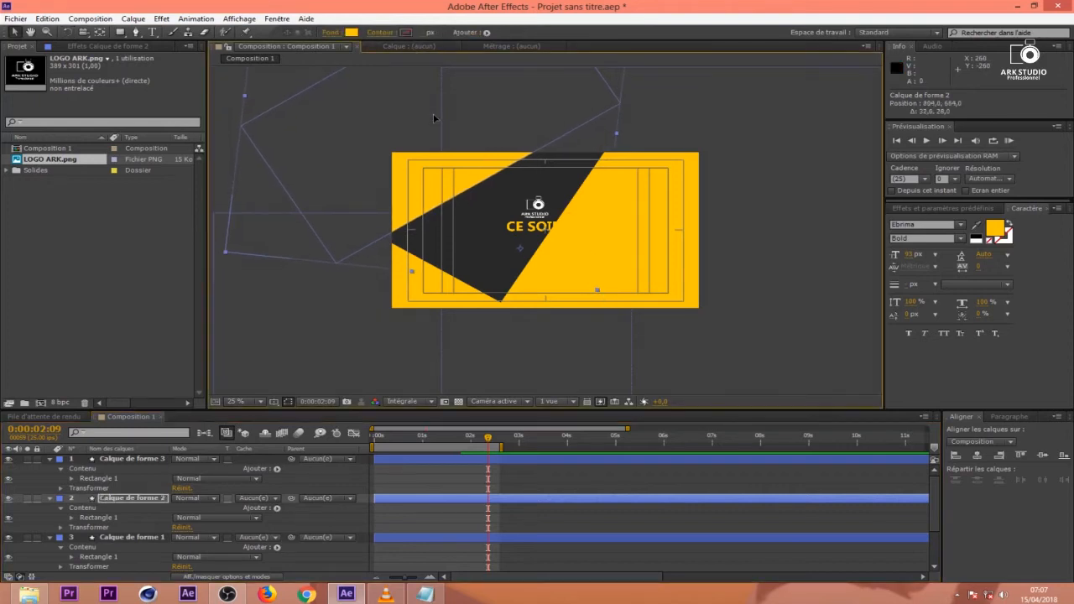
Move Calque de forme 1 off the composition's right side to 2404, 788, and shift the lower-left shape 76 px right and 88 px down.
click(610, 213)
click(686, 268)
drag(665, 283, 875, 328)
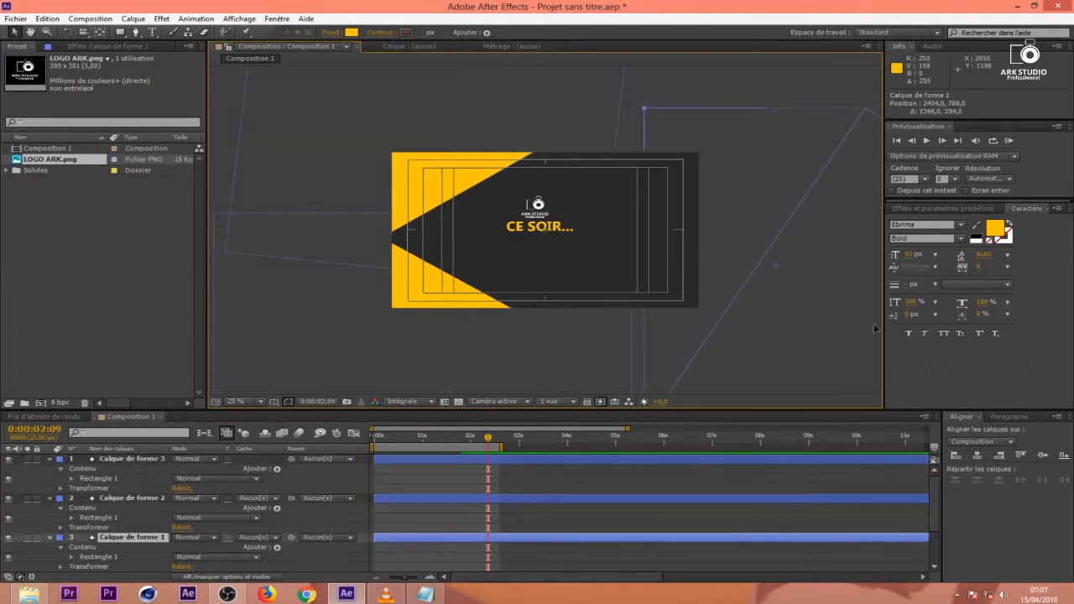
click(425, 287)
drag(449, 314, 462, 324)
scroll(628, 268, up, 1)
scroll(629, 273, down, 1)
Switch to VLC, examine the shape layout in BROADCAST TV show 2.mp4 full screen, and return to After Effects.
click(386, 594)
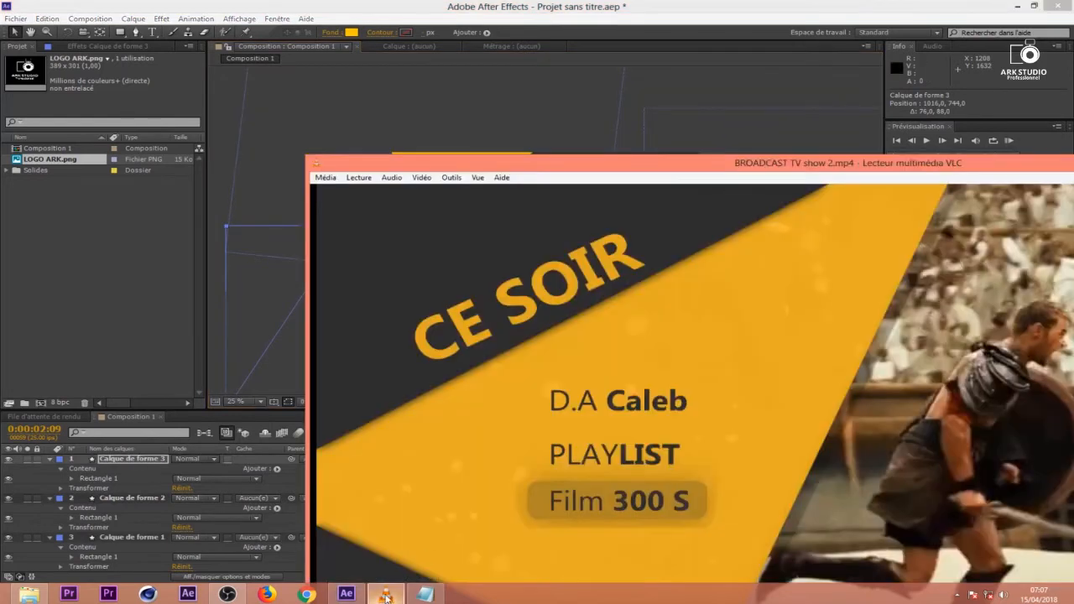
double_click(497, 468)
double_click(497, 454)
click(495, 6)
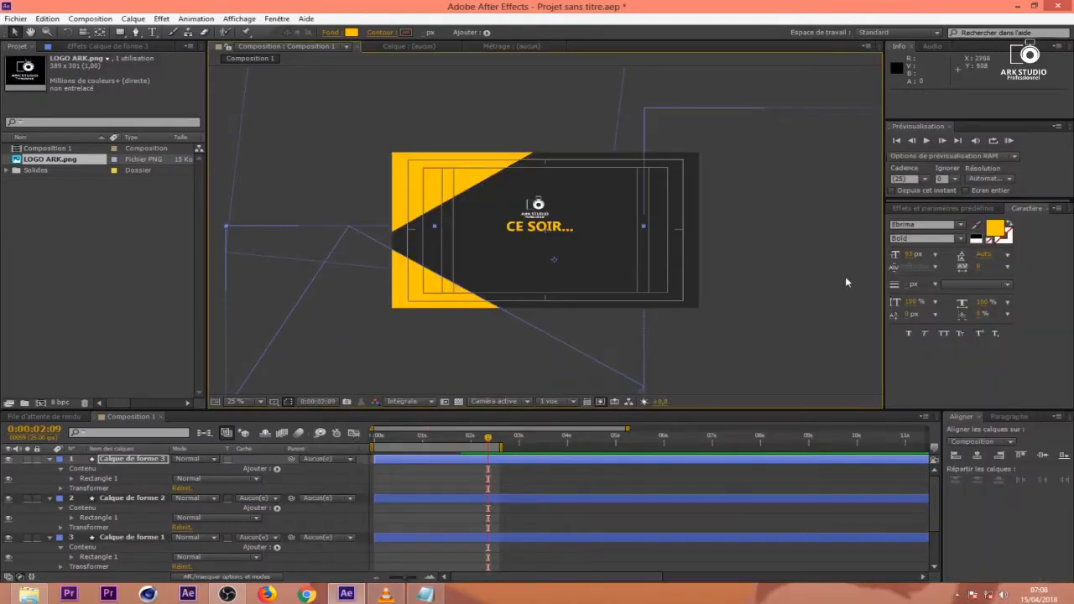
Move Calque de forme 1 back to about 204, 388 so that it covers the whole composition.
click(829, 312)
drag(721, 175, 470, 220)
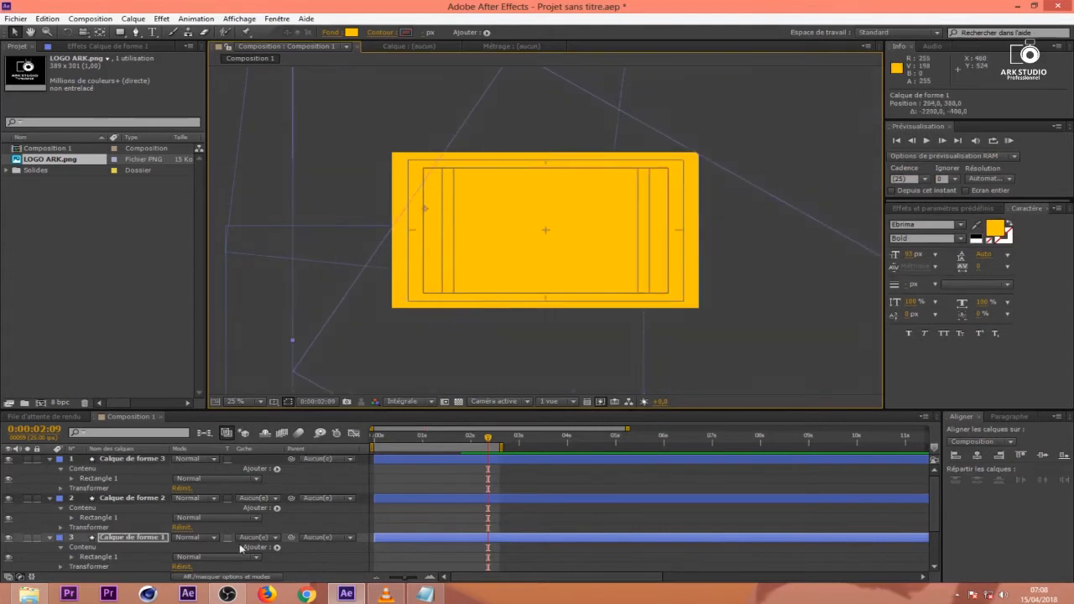
Collapse the properties of Calque de forme 1, Calque de forme 2 and Calque de forme 3 in the timeline.
click(49, 537)
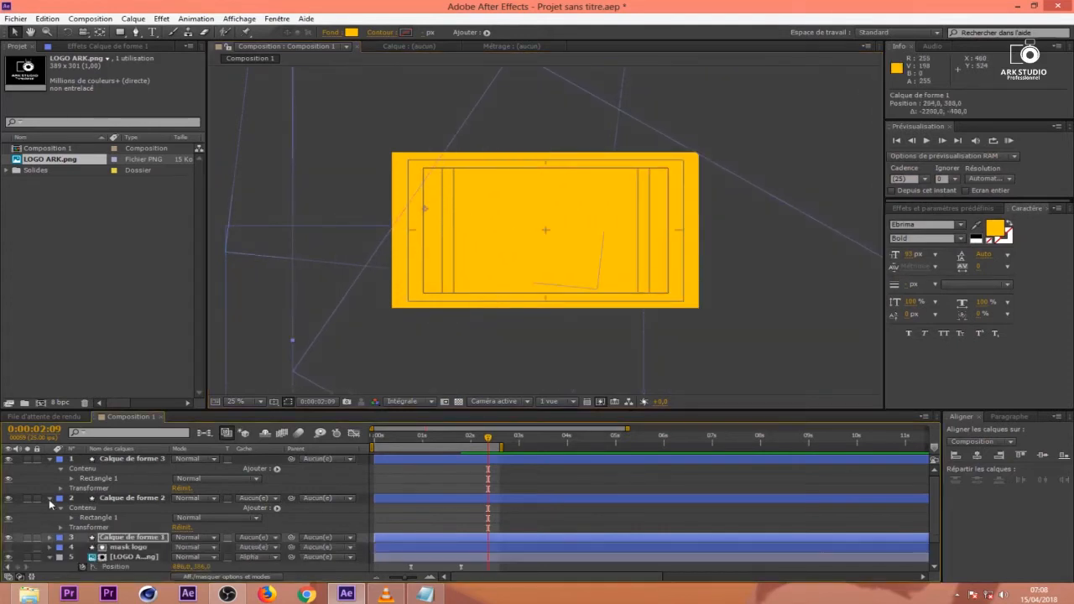
click(50, 498)
click(50, 459)
Change Calque de forme 3's fill from yellow to a sampled dark grey.
click(144, 459)
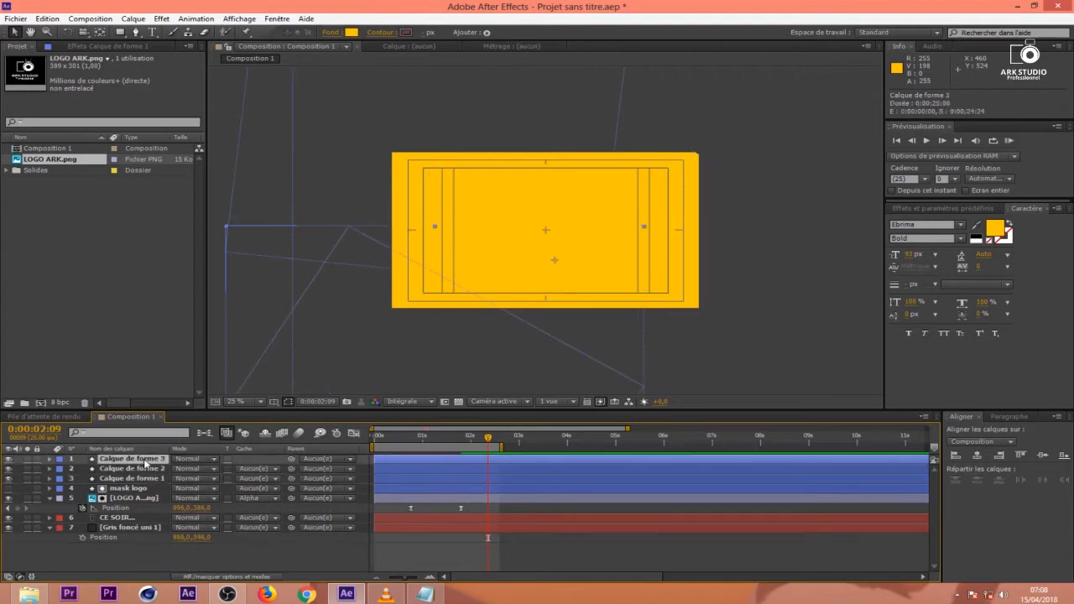
shift+click(143, 469)
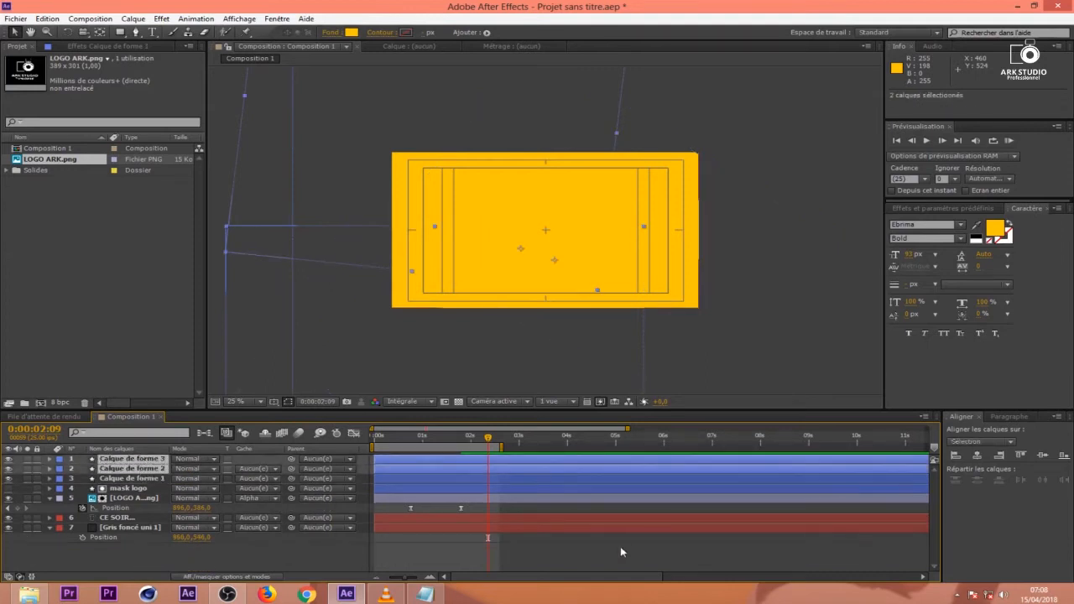
click(510, 459)
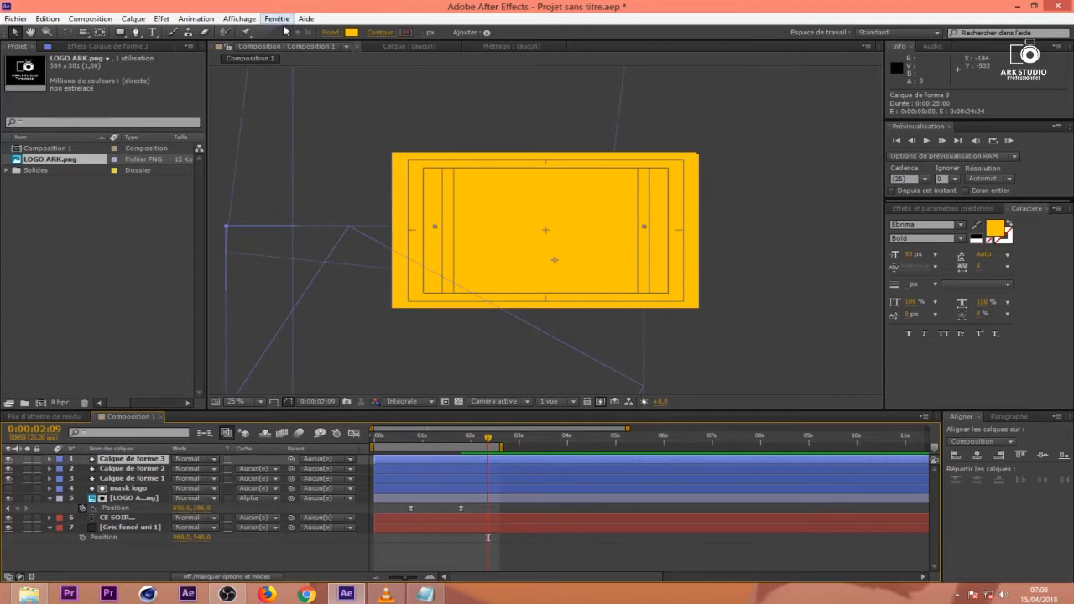
click(351, 32)
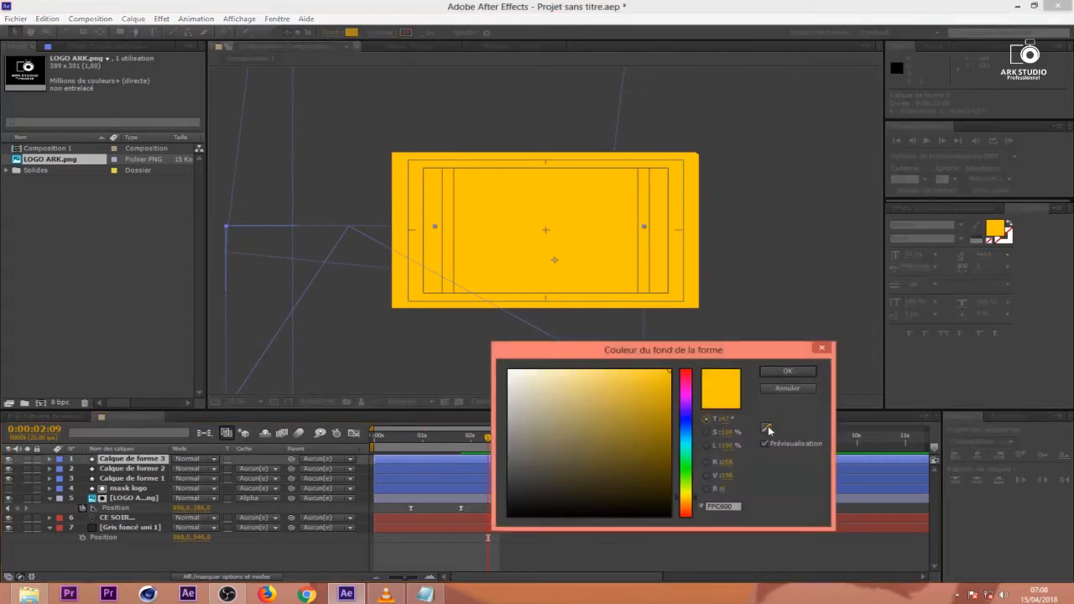
mouse_move(543, 458)
mouse_down()
mouse_move(475, 474)
mouse_move(450, 460)
mouse_move(438, 486)
mouse_up()
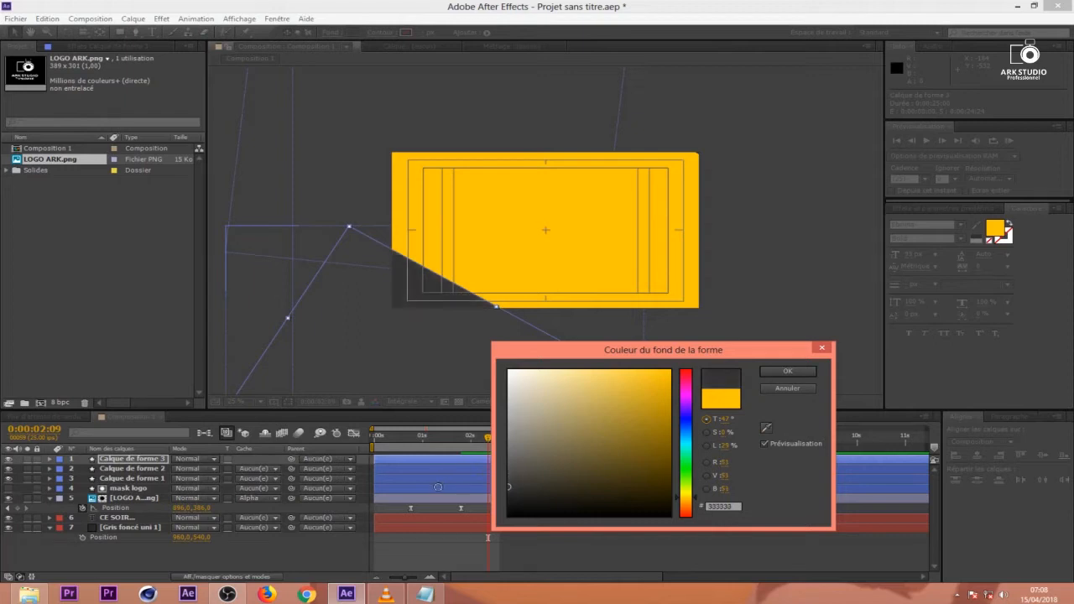
click(799, 370)
Change Calque de forme 2's fill to the dark grey 333333 sampled from the area around the composition.
click(517, 467)
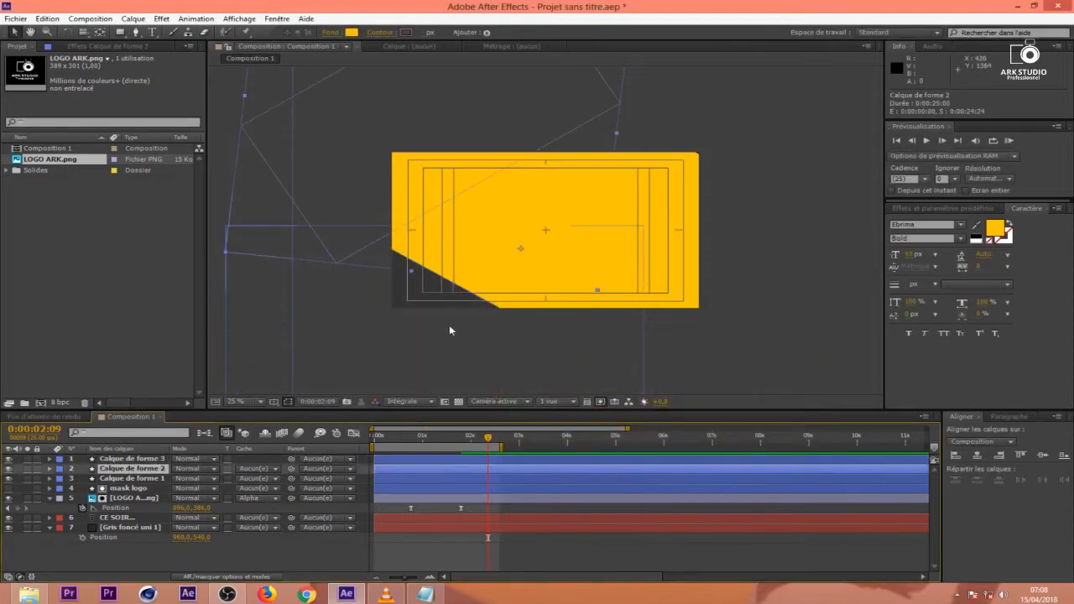
click(351, 31)
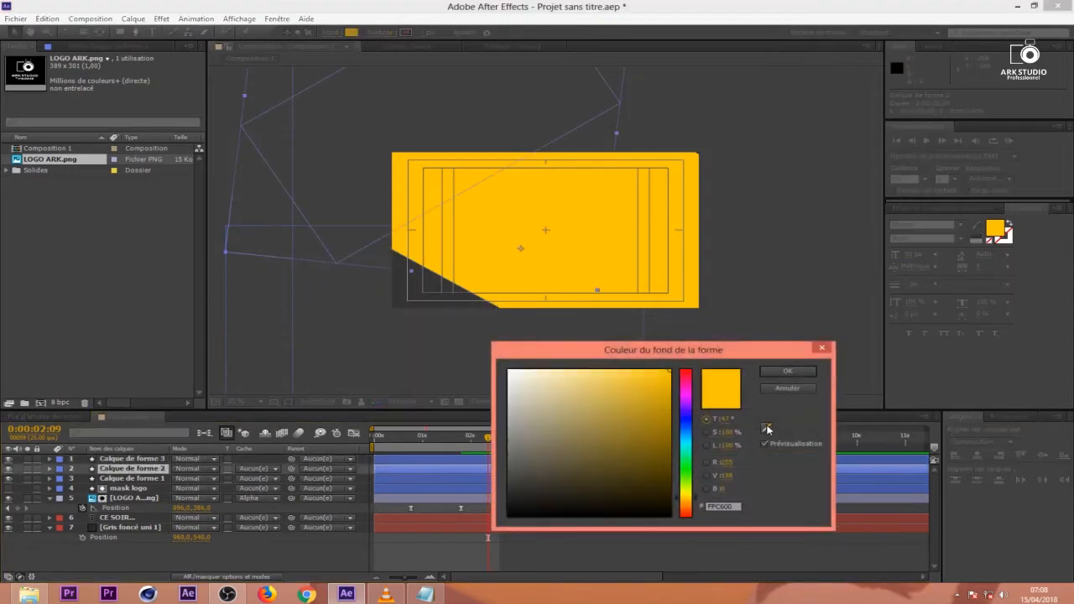
click(766, 428)
click(601, 332)
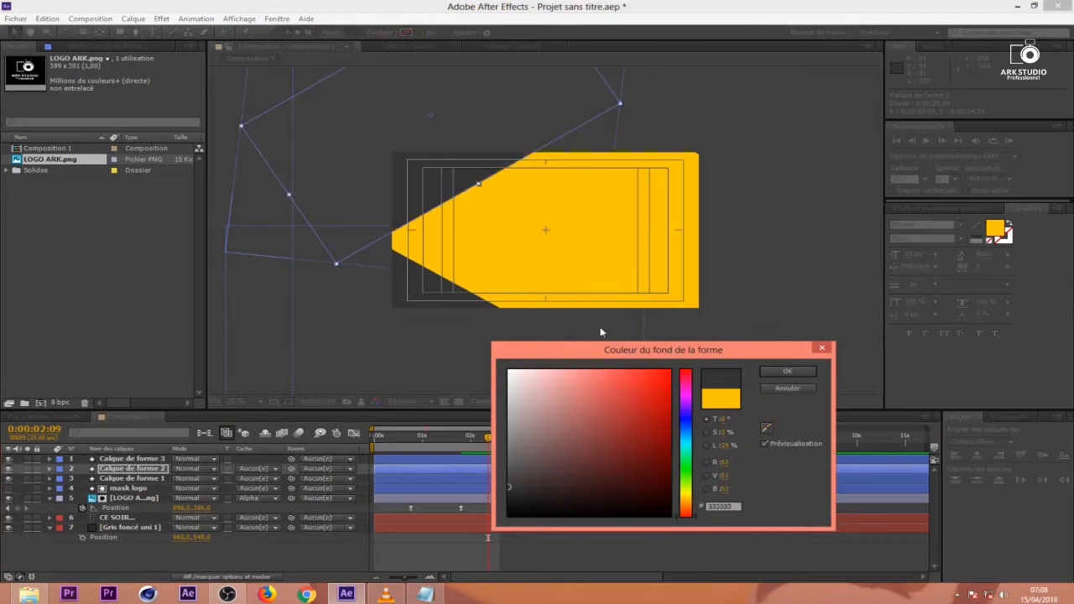
click(787, 373)
Move Calque de forme 1 off the composition's right side to about 2388, 808, and show the frame at 0:00:01:03.
click(629, 295)
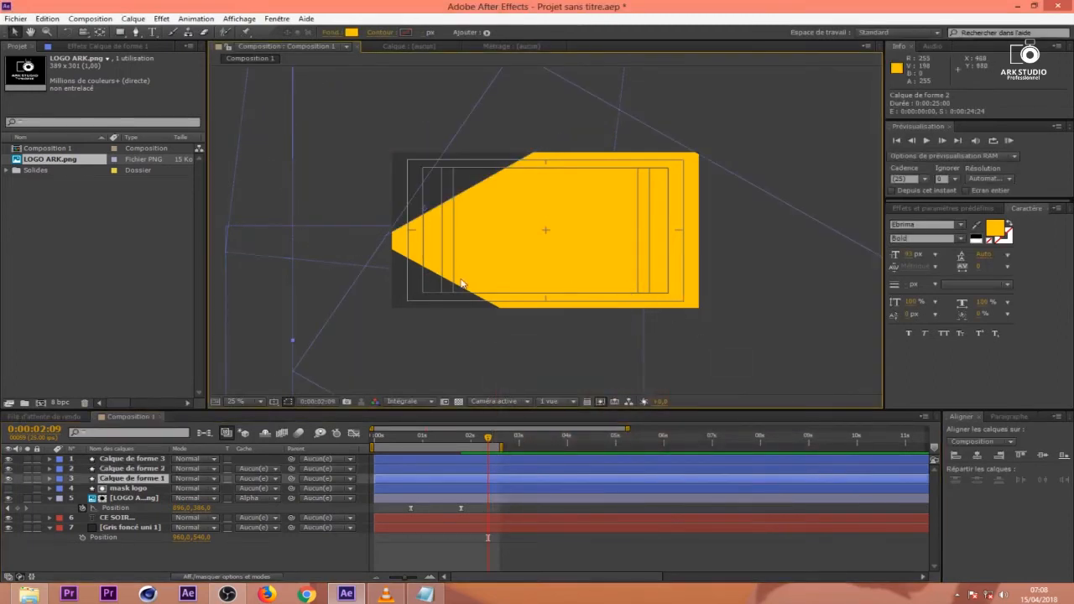
drag(439, 445, 341, 436)
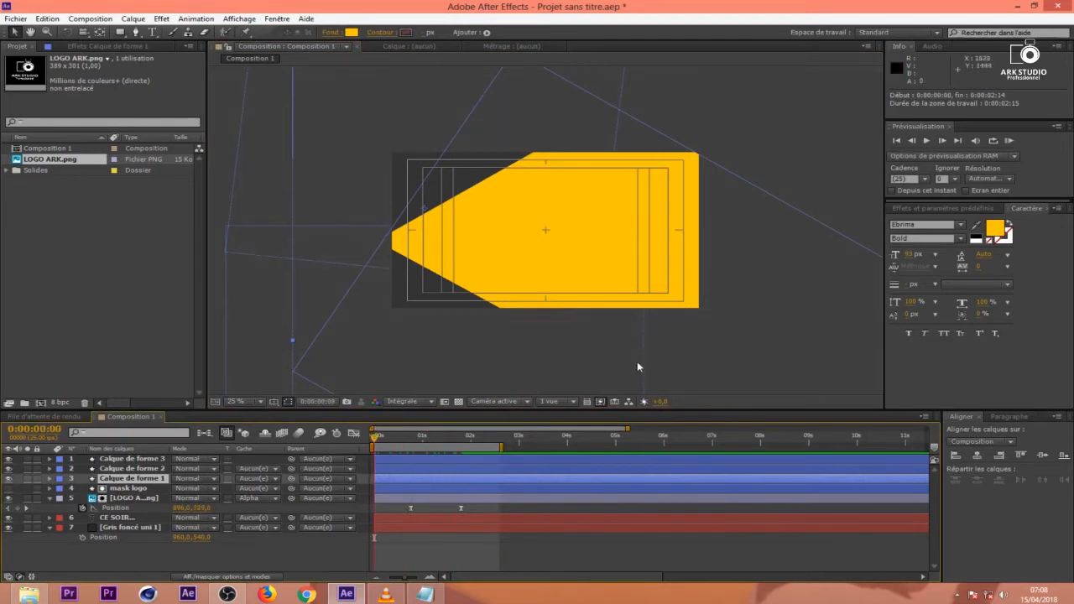
click(702, 341)
drag(468, 296, 818, 357)
click(427, 437)
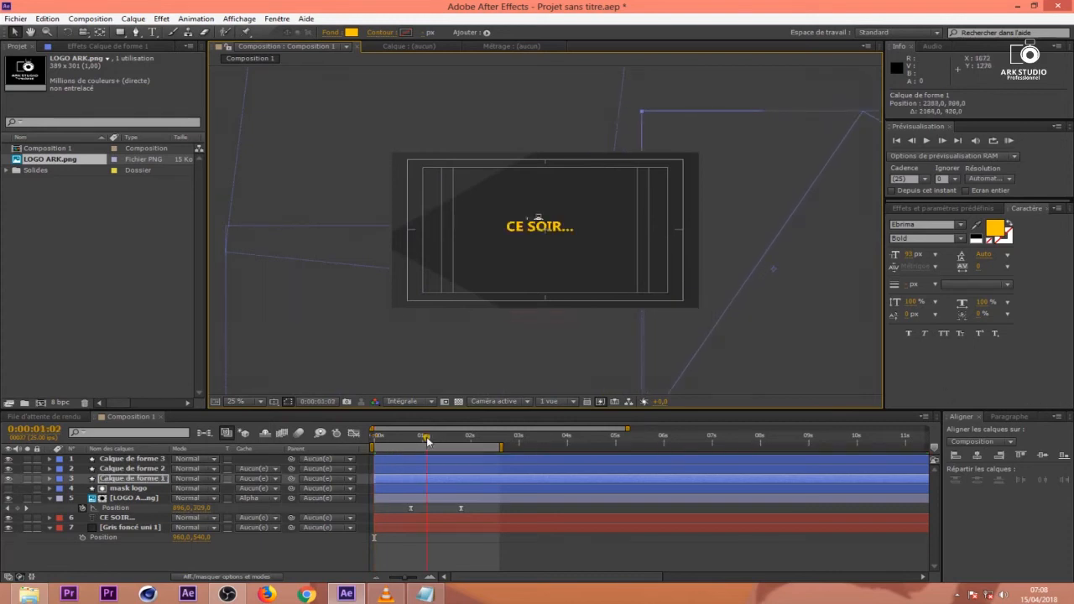
Match Calque de forme 2's fill to the composition's background by sampling its dark grey, 292929.
click(451, 469)
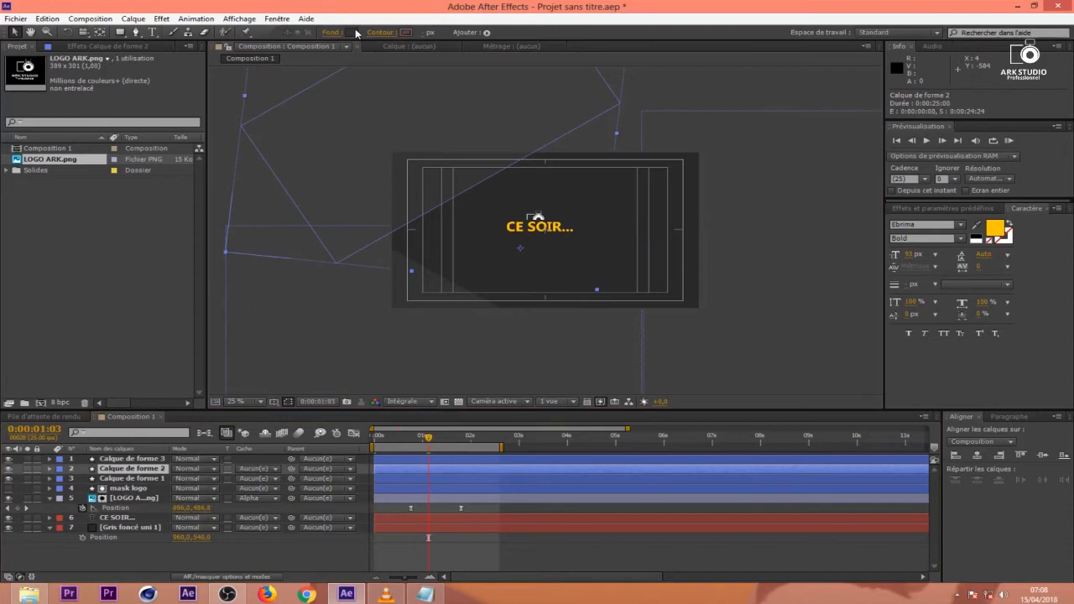
click(355, 32)
click(765, 427)
click(654, 251)
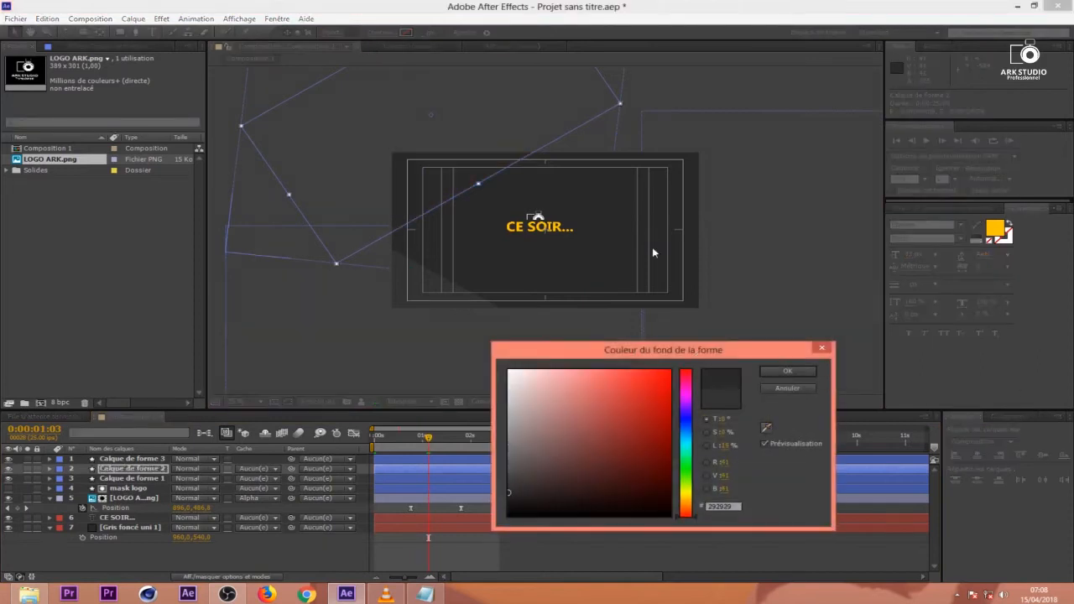
click(787, 371)
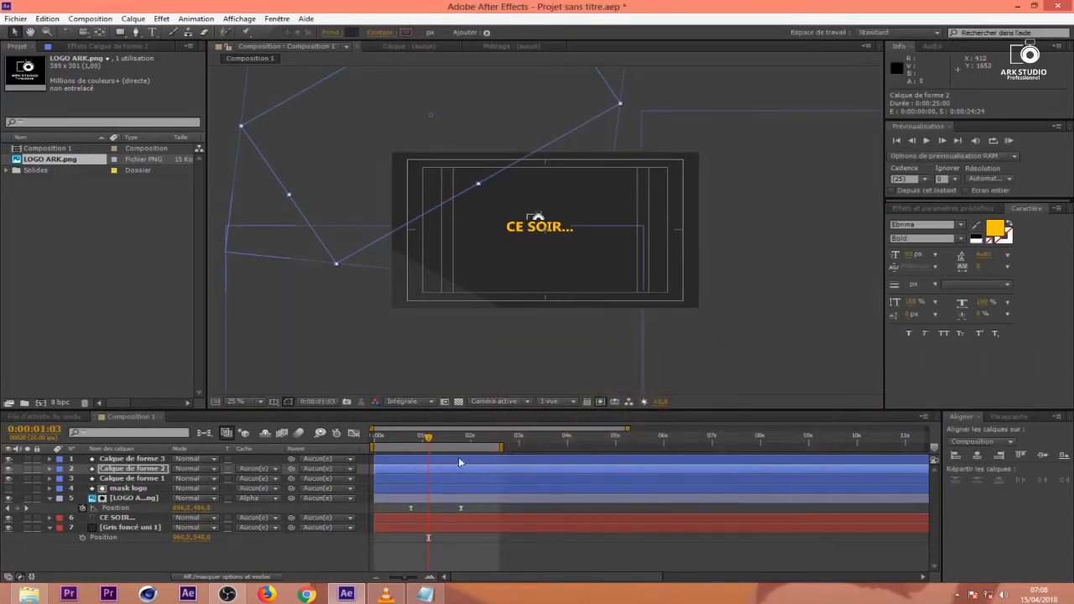
Match Calque de forme 3's fill to the background grey 292929, and move Calque de forme 1 back over the composition to about 252, 248.
click(340, 116)
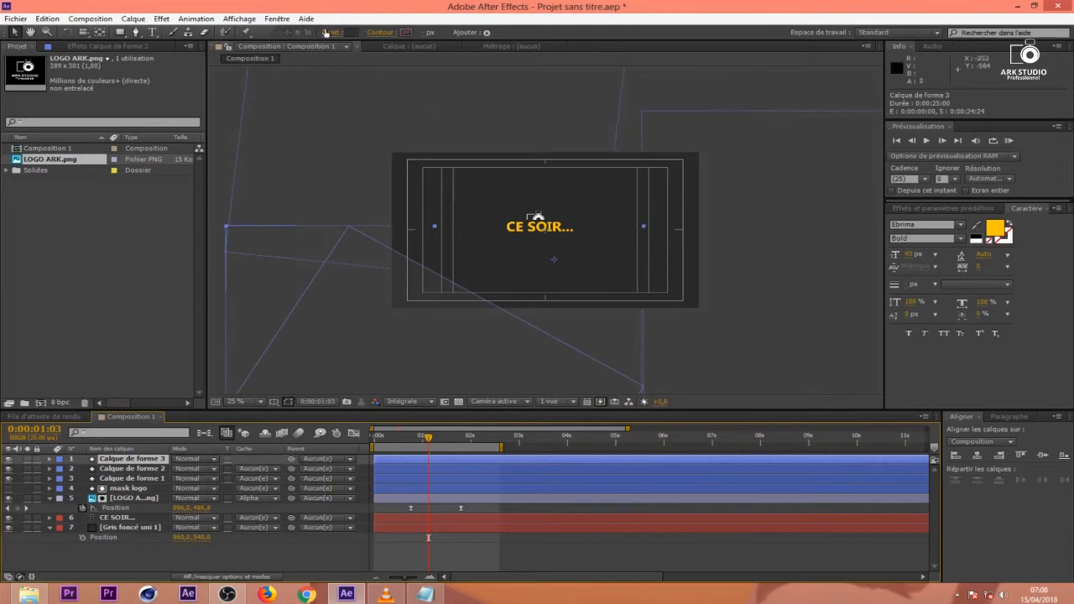
click(352, 34)
click(766, 429)
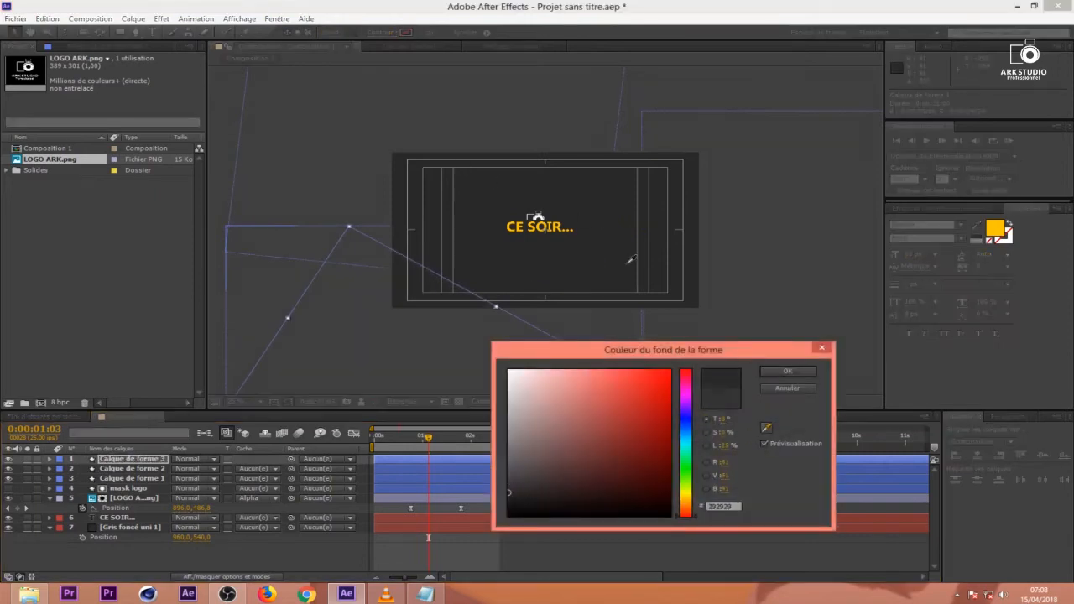
click(788, 371)
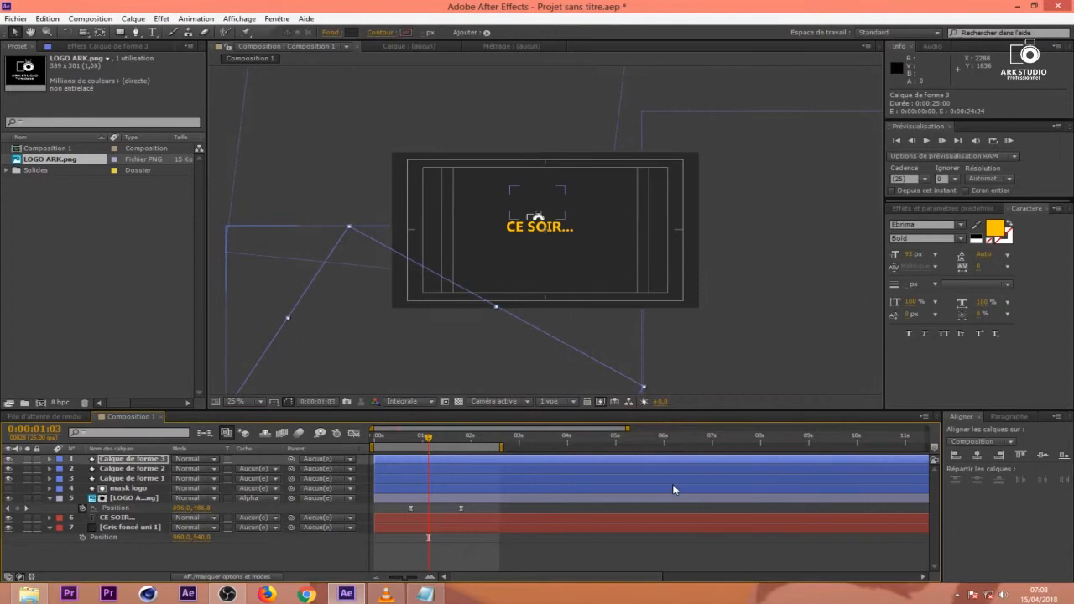
drag(800, 315, 473, 227)
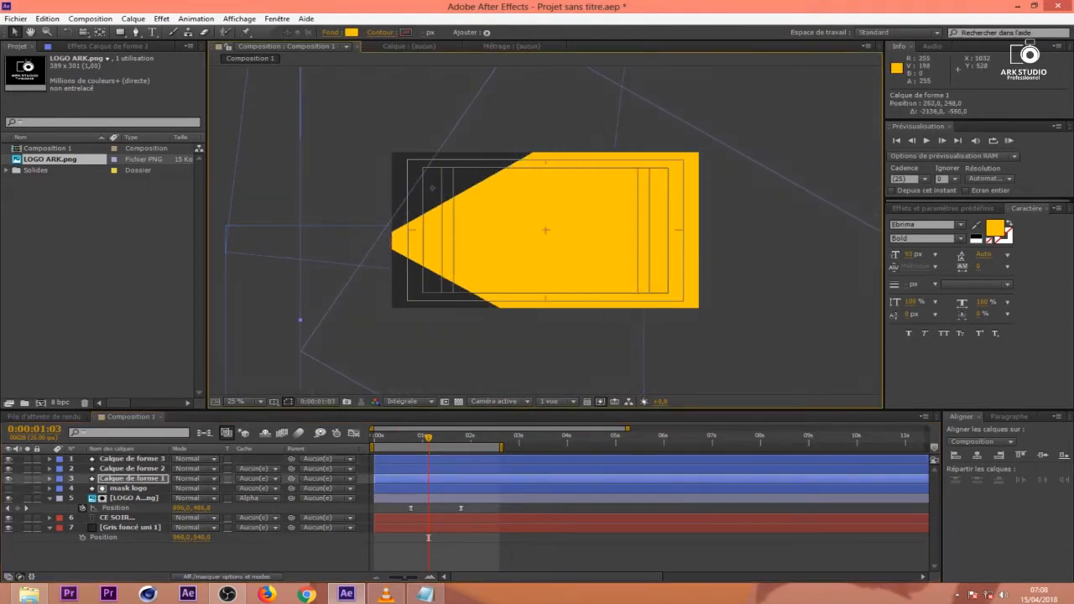
Search the effects for "ombre" and apply Ombre portée to the lower-left shape, Calque de forme 3.
click(965, 206)
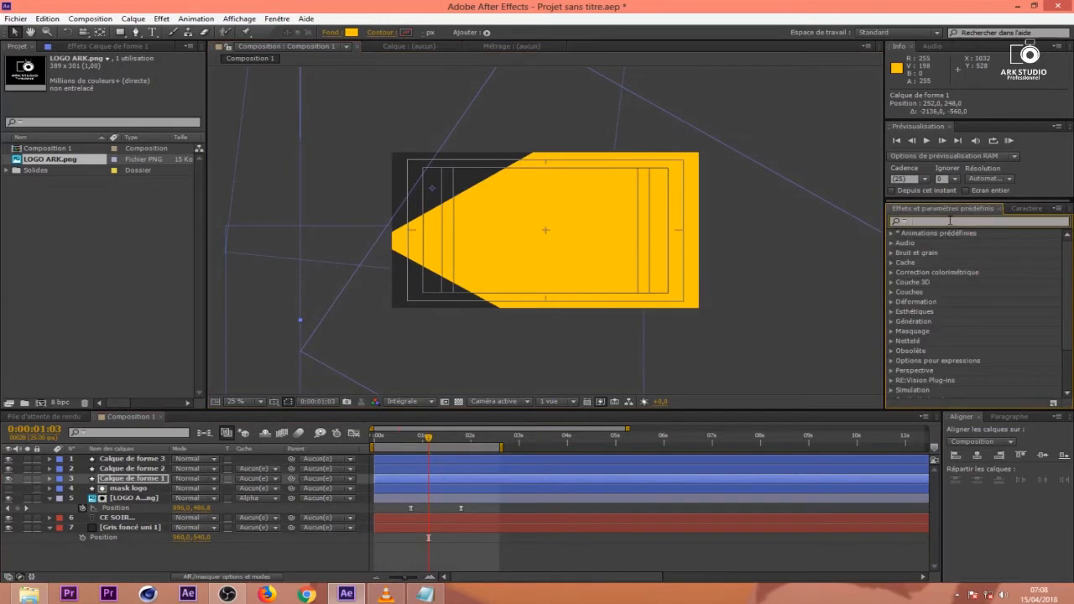
click(949, 220)
text(ombt)
key(BackSpace)
text(re)
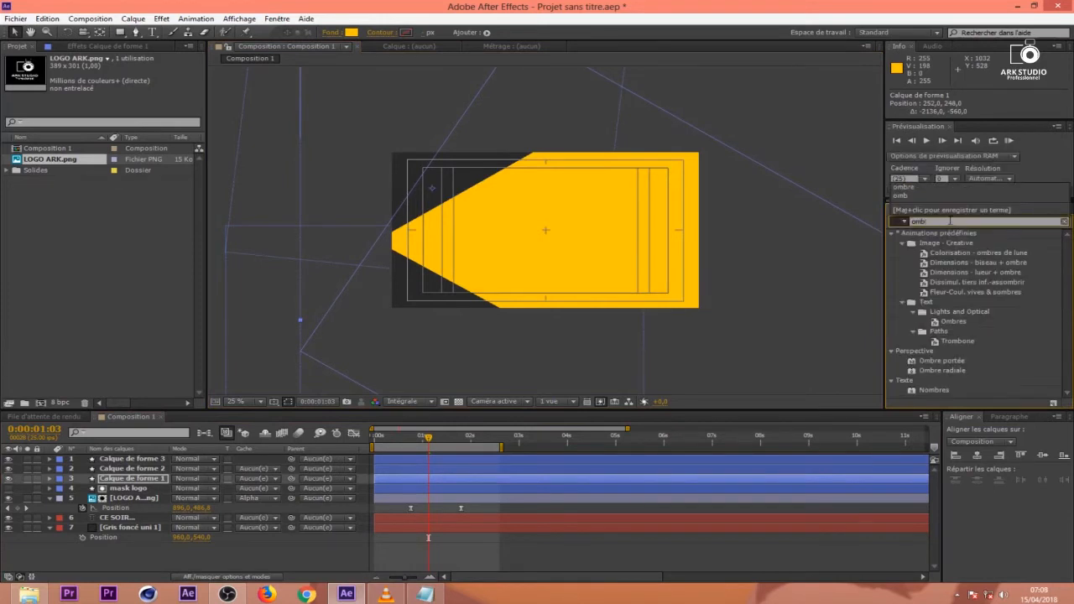
drag(941, 330, 433, 297)
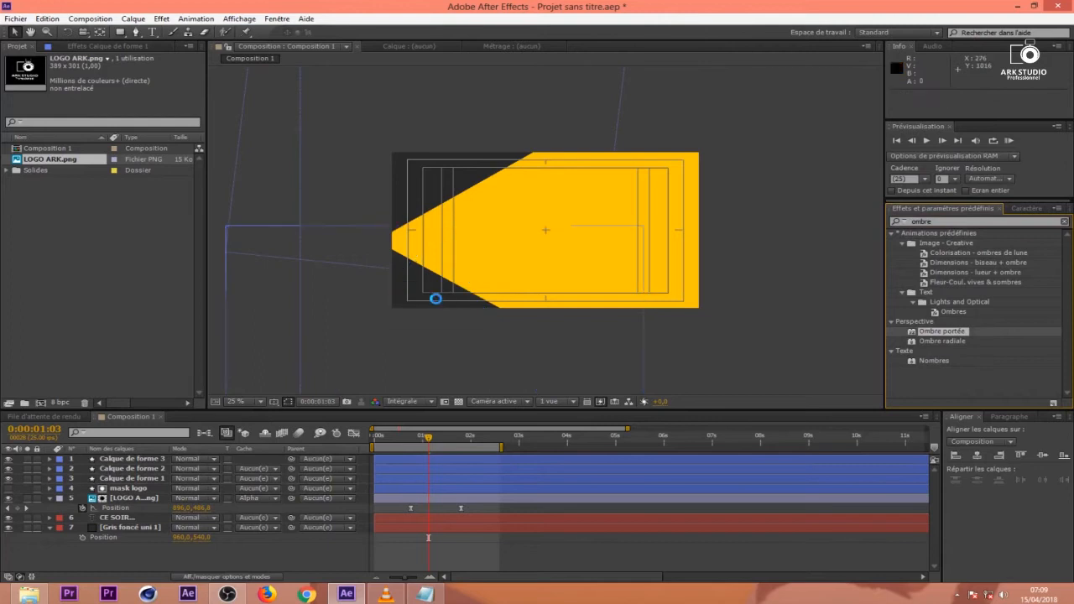
Set Calque de forme 3's Ombre portée to 100% opacity, a distance of 0 and a softness (Lissage) of 120.
key(slash)
key(comma)
key(comma)
key(h)
drag(426, 263, 615, 200)
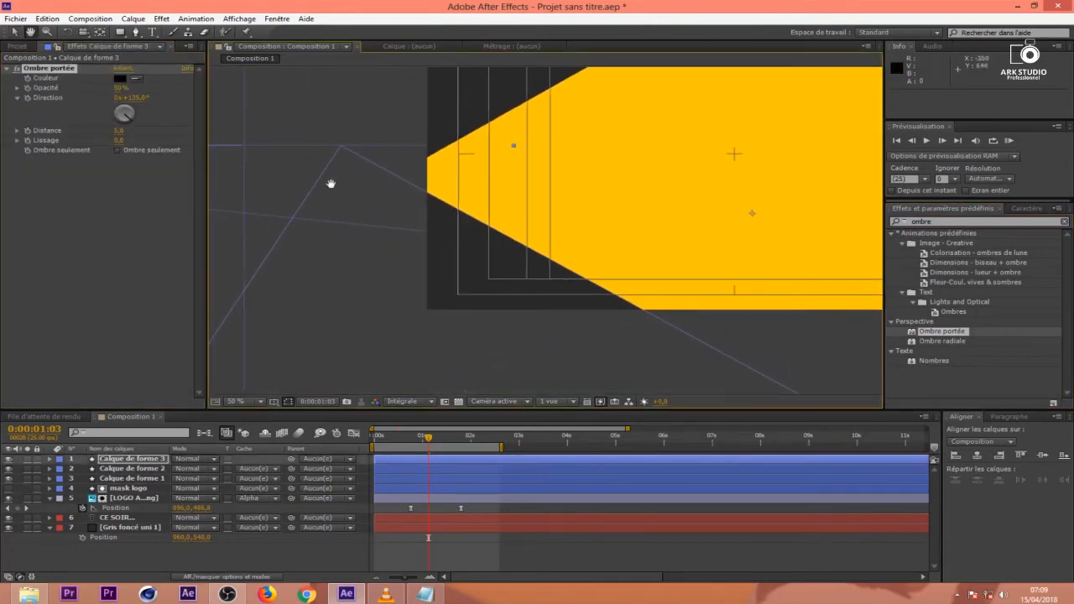
key(v)
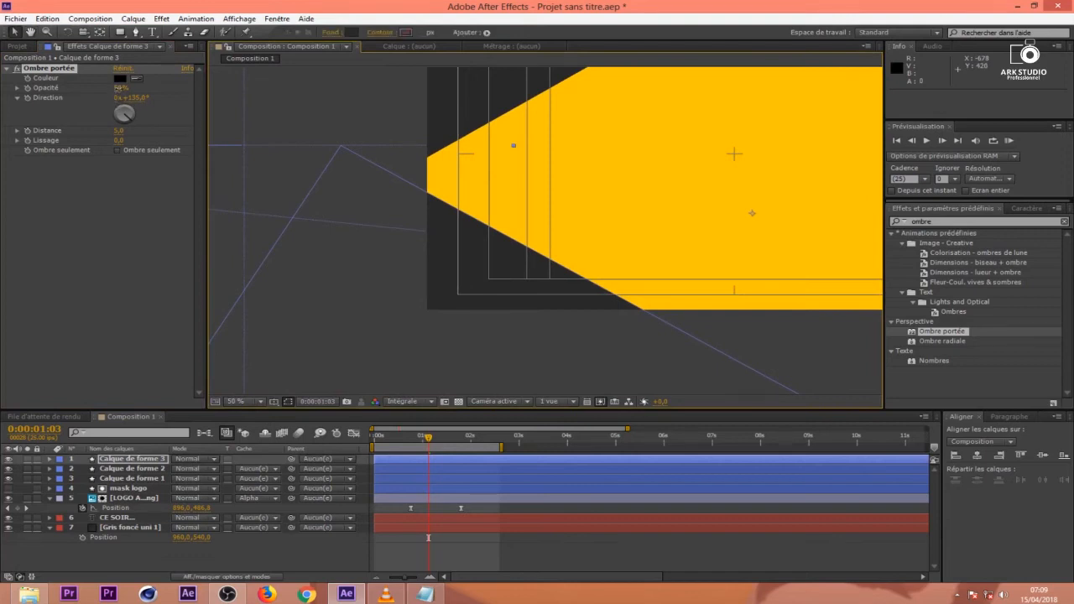
click(121, 163)
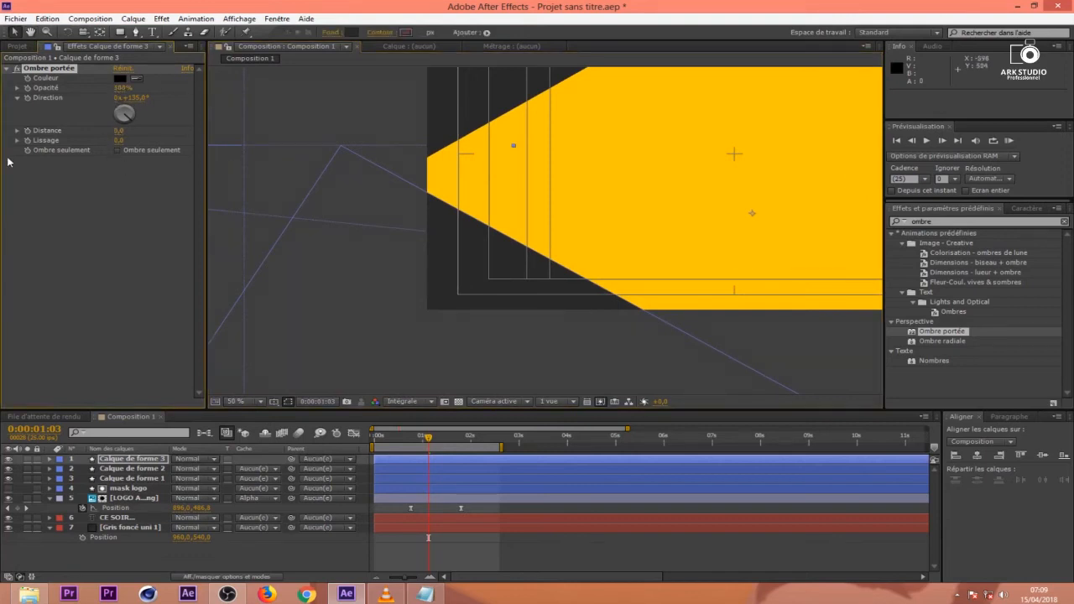
drag(120, 144, 199, 140)
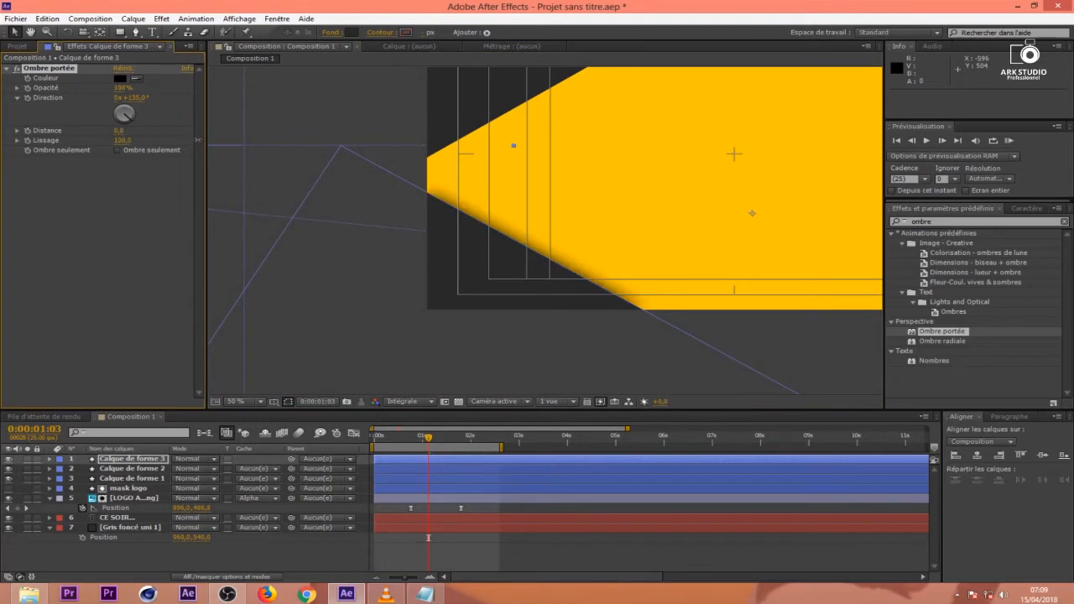
click(123, 140)
key(Return)
scroll(697, 261, down, 1)
scroll(695, 259, up, 1)
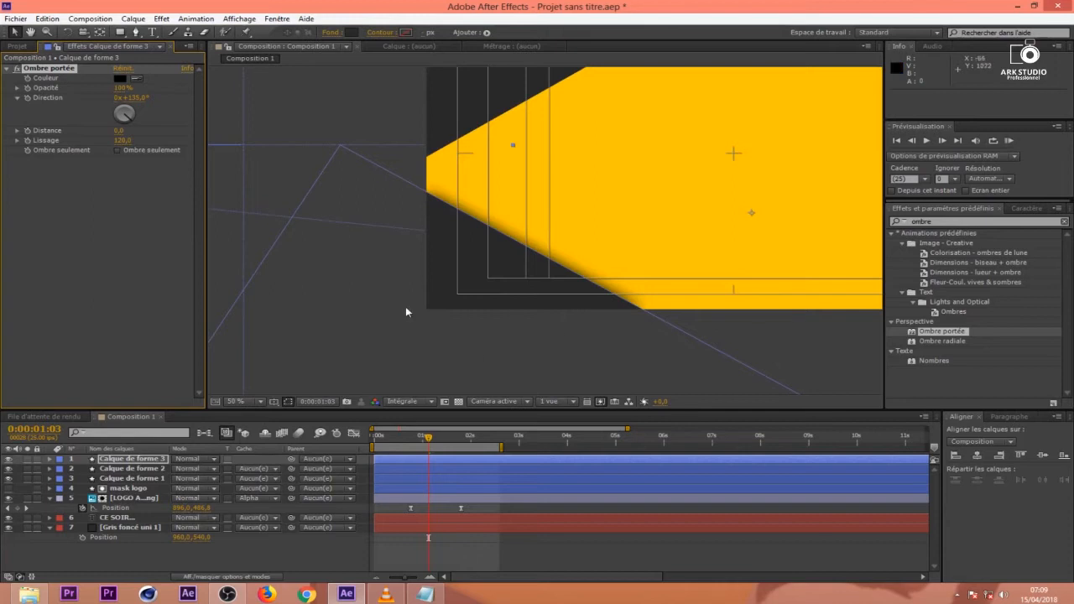
Copy the Ombre portée effect from Calque de forme 3 onto the upper-left shape, Calque de forme 2.
click(7, 69)
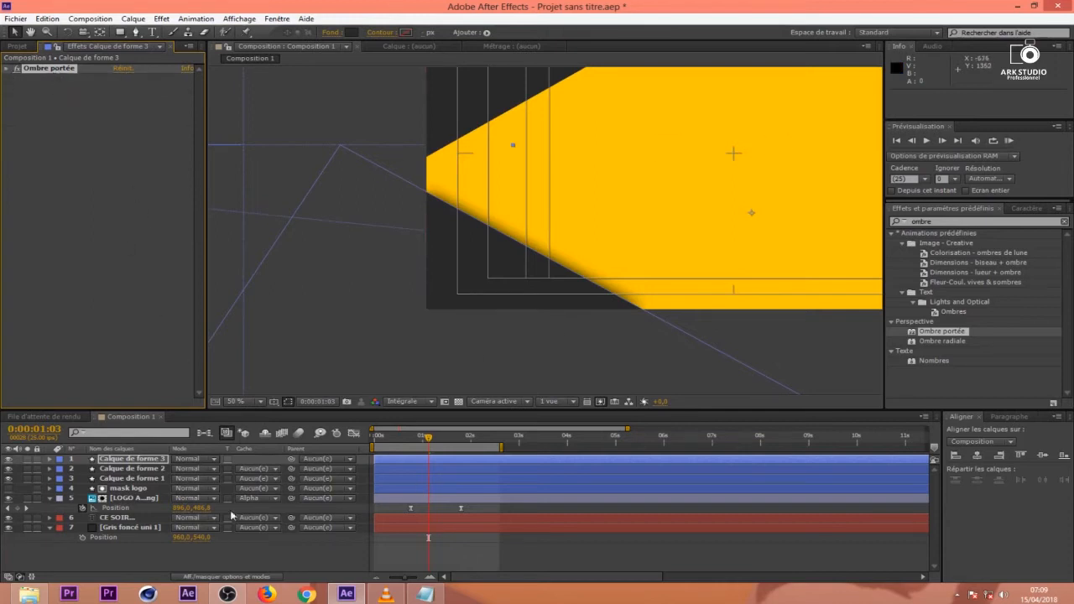
click(419, 467)
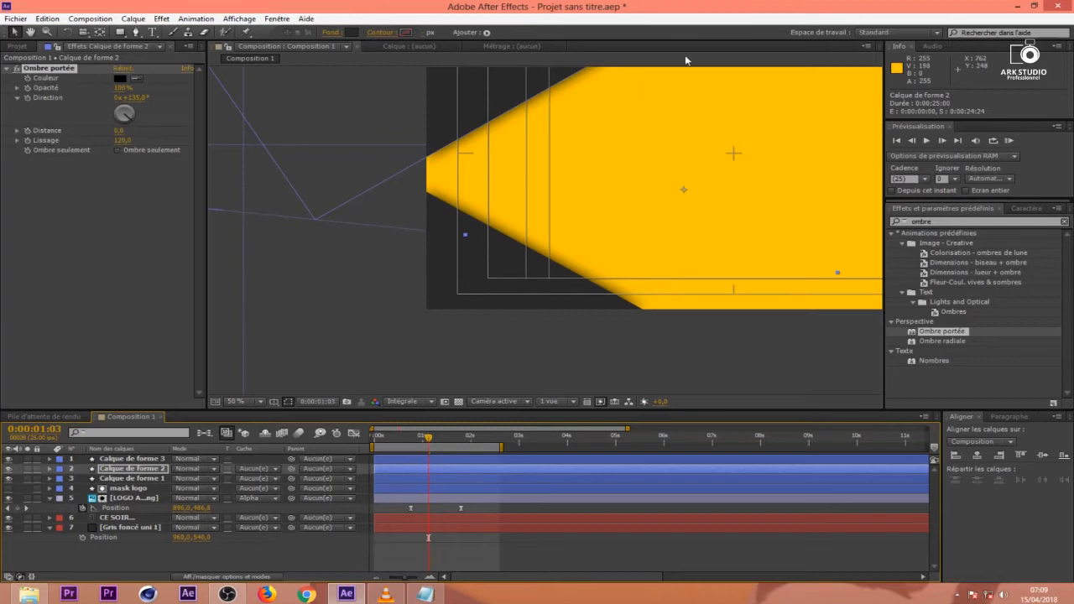
key(comma)
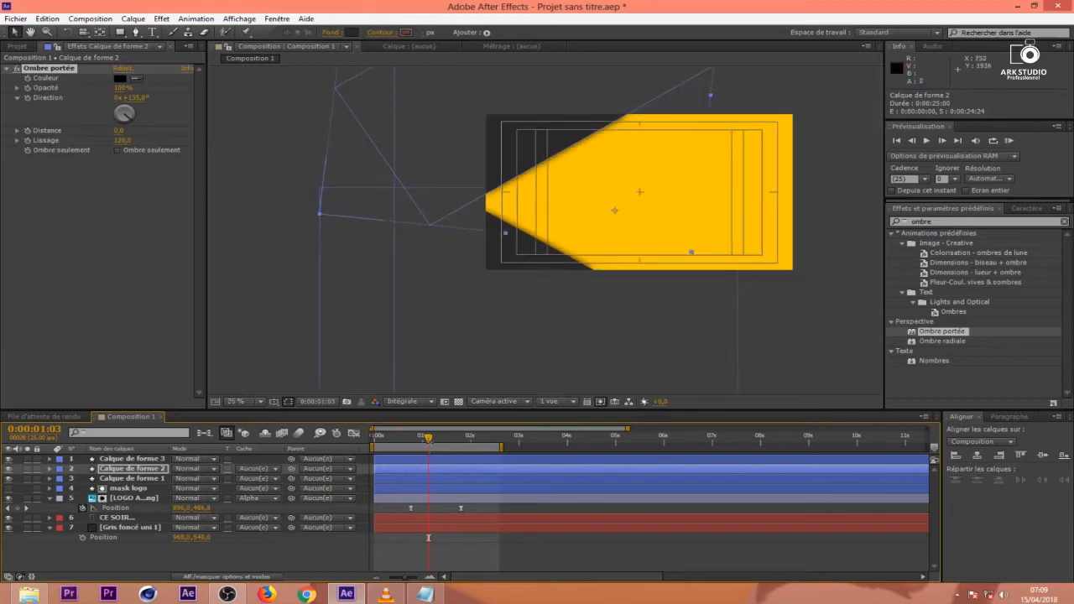
Reveal the Position of Calque de forme 3 and Calque de forme 2, and extend the work area's end to 0:00:07:09.
drag(428, 437, 352, 447)
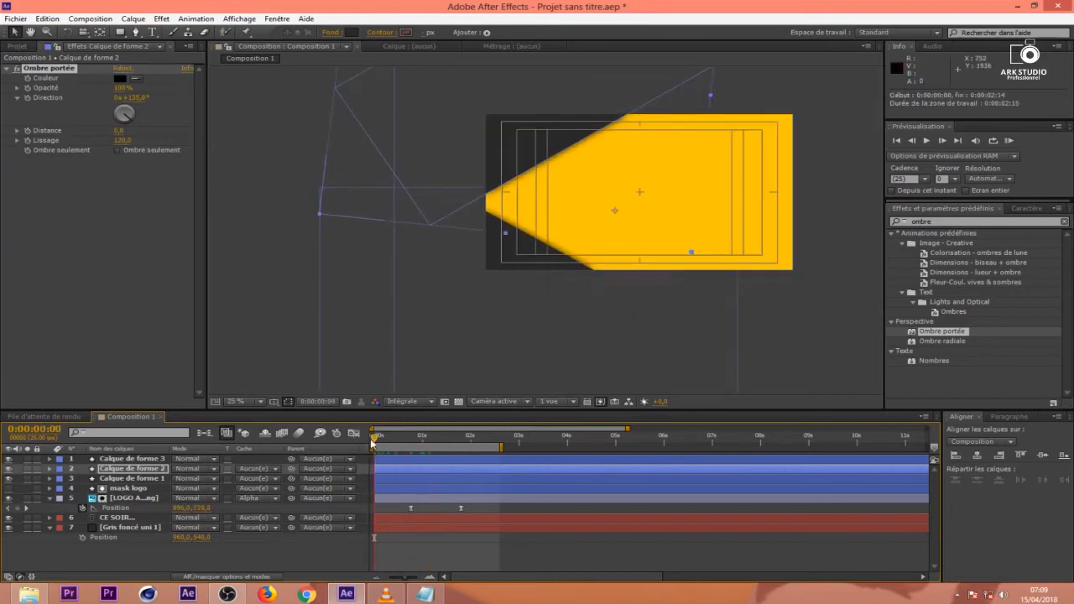
click(423, 461)
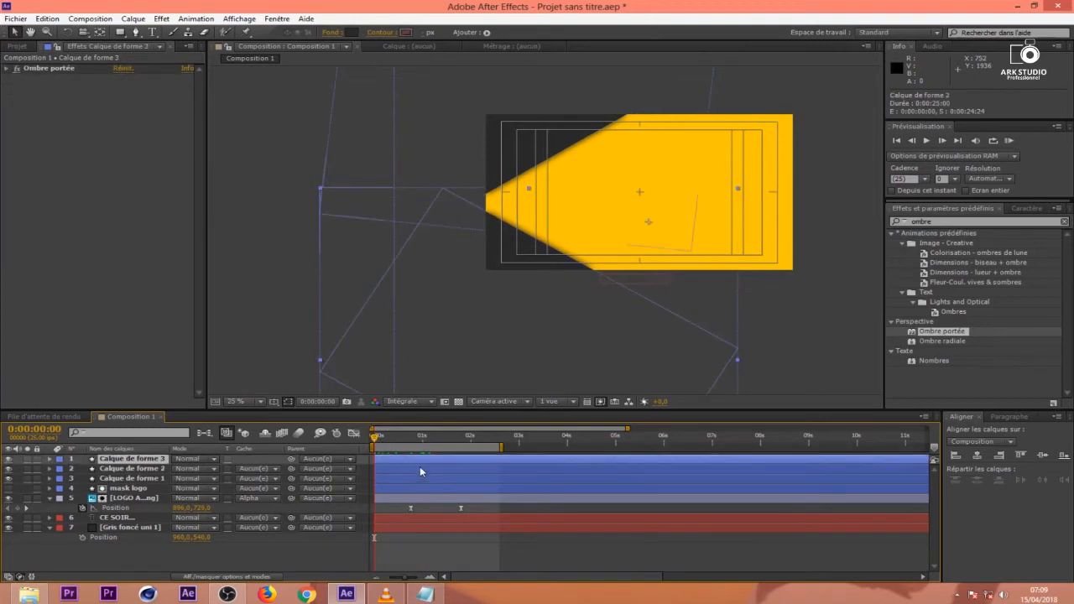
shift+click(415, 469)
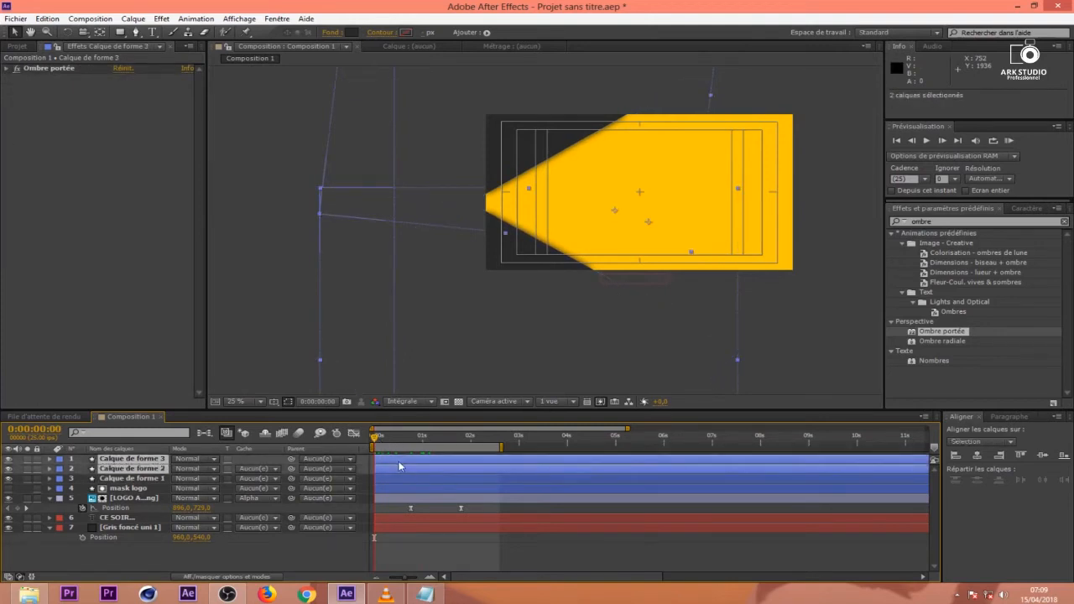
key(p)
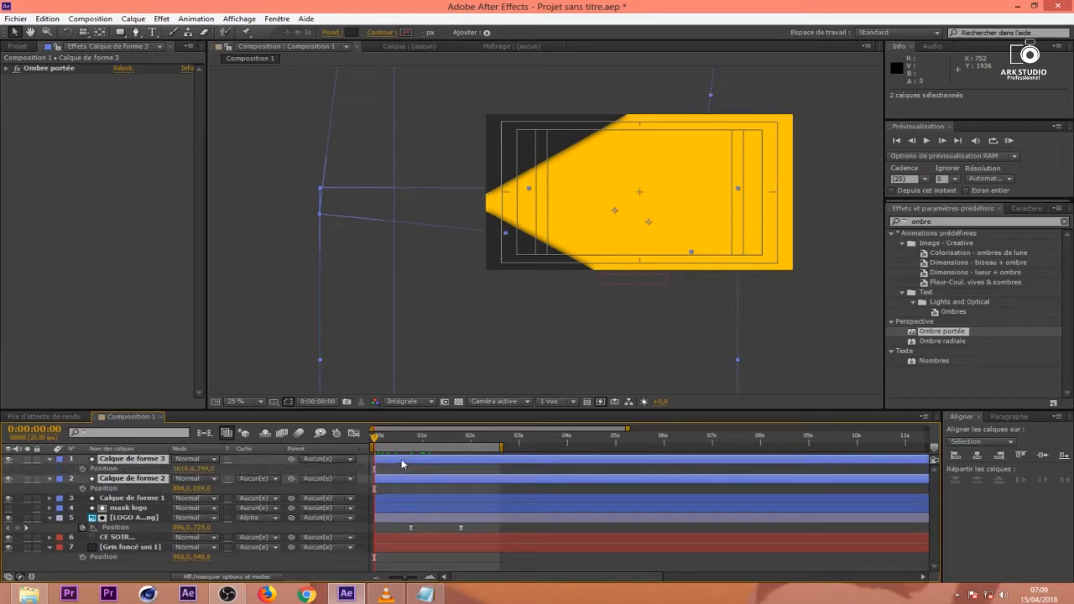
key(=)
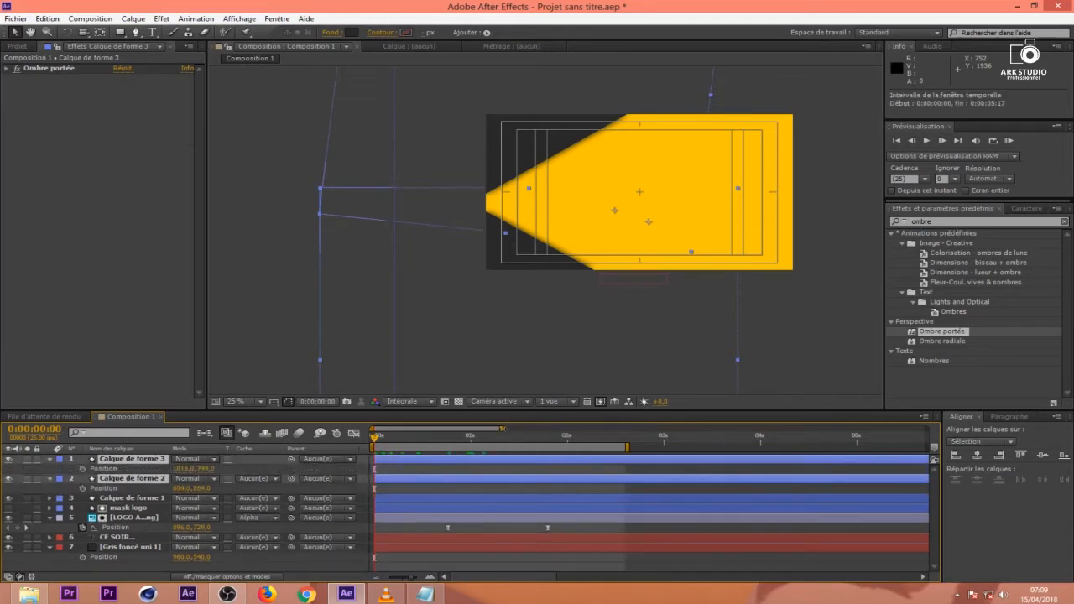
drag(501, 429, 595, 430)
drag(520, 447, 785, 447)
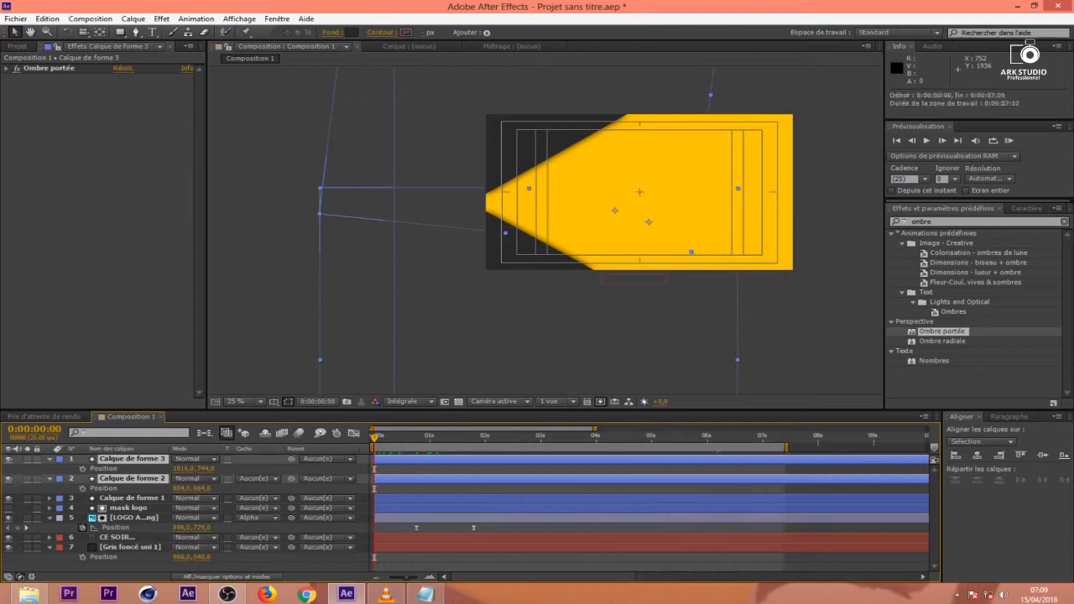
Move the yellow shape, Calque de forme 1, out past the composition's lower-right corner to about 2288, 1020.
mouse_move(374, 437)
mouse_down()
mouse_move(493, 453)
mouse_move(513, 441)
mouse_move(376, 453)
mouse_up()
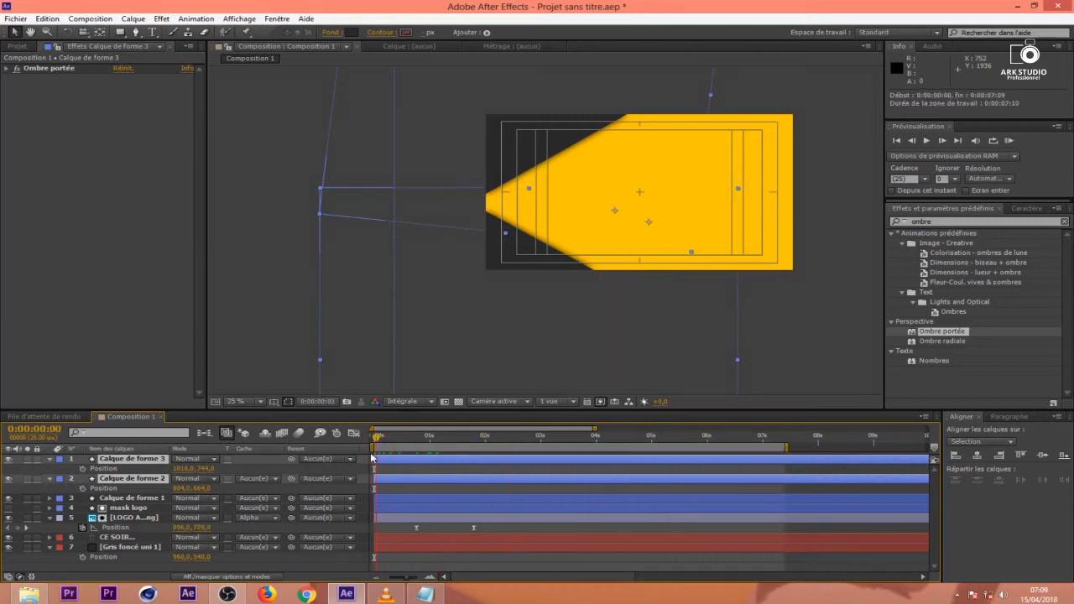
click(404, 499)
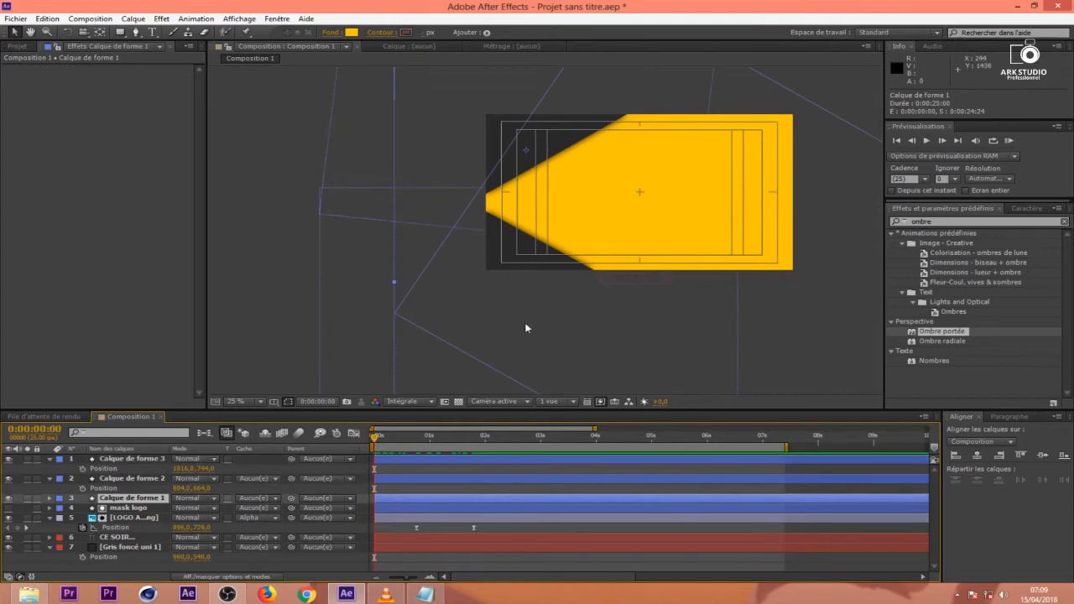
drag(455, 288, 783, 402)
Add Position keyframes to Calque de forme 3 and Calque de forme 2 in their current places and shift them to about 0:00:03:00.
drag(375, 439, 493, 459)
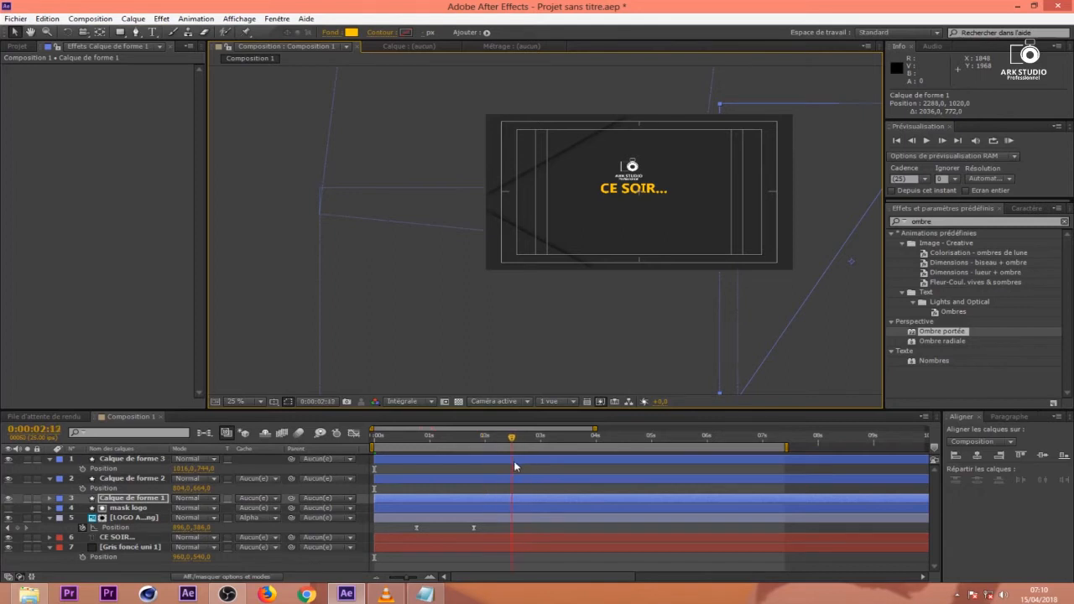
click(126, 460)
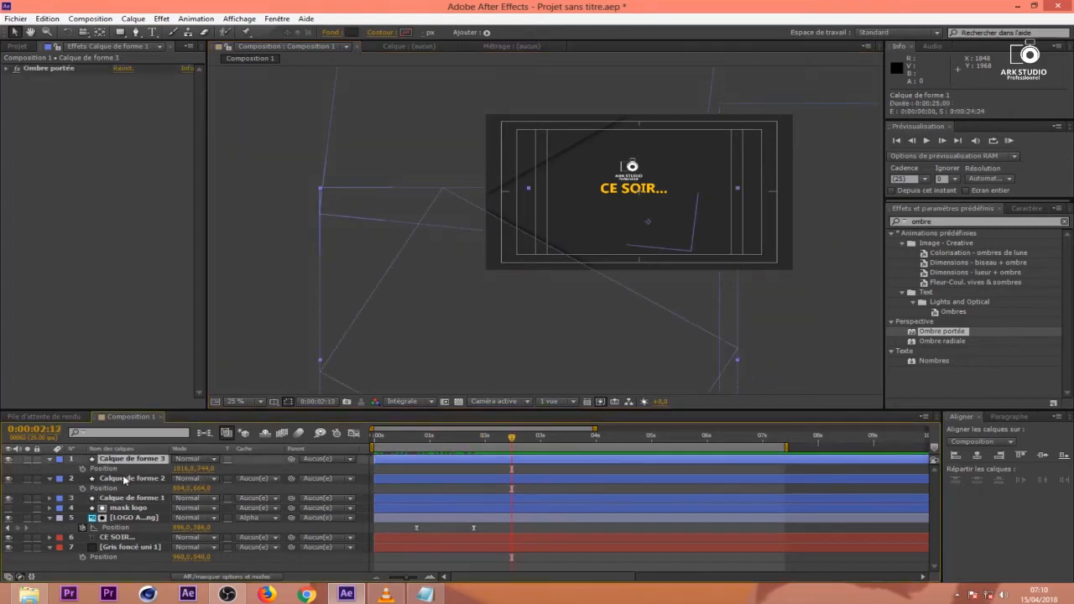
ctrl+click(122, 477)
key(p)
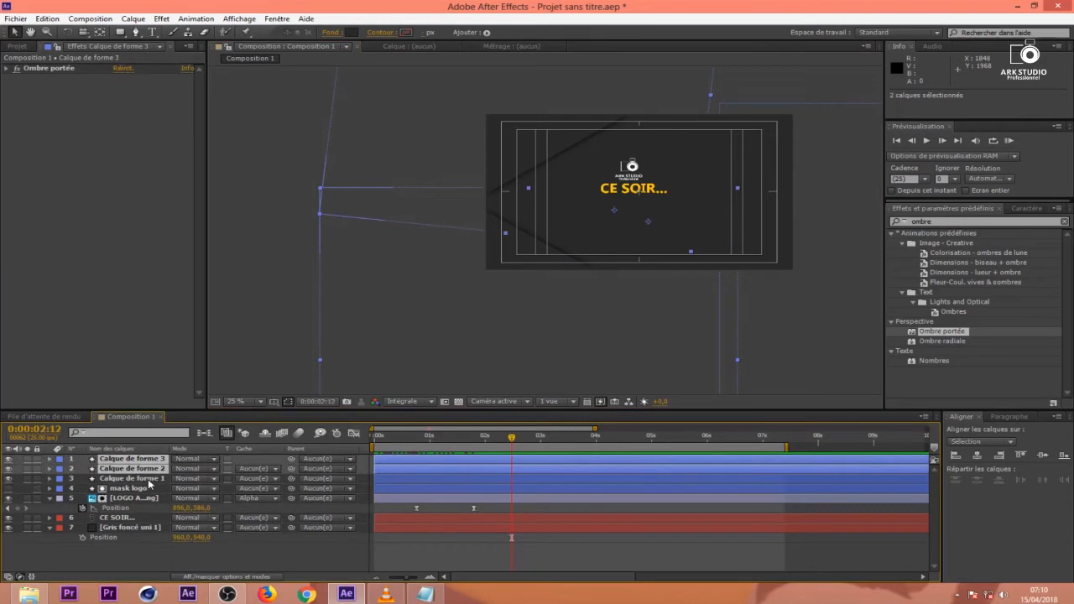
key(p)
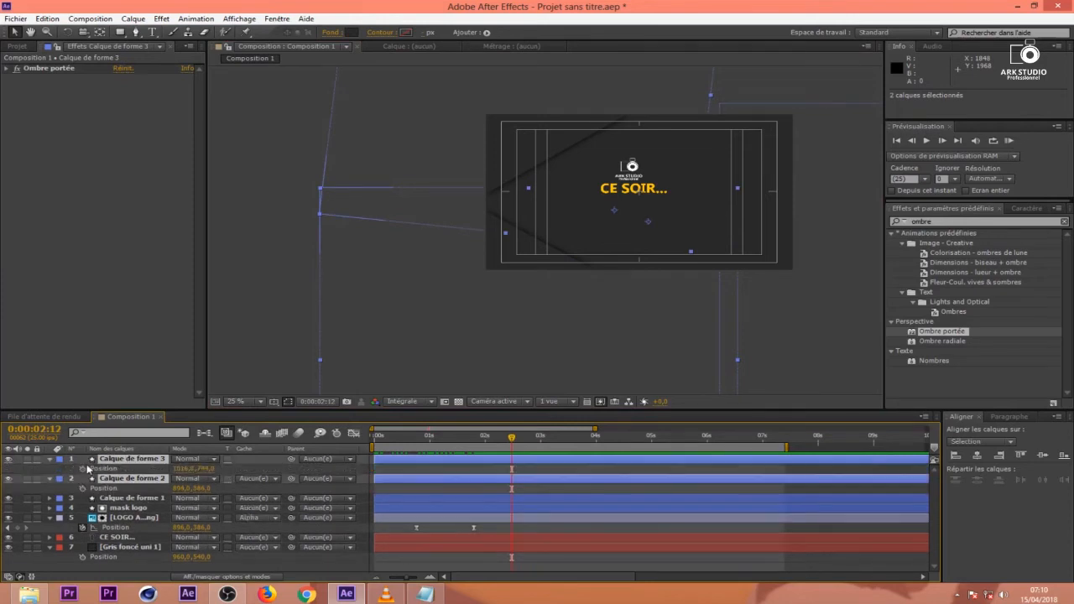
click(83, 469)
drag(512, 489, 532, 489)
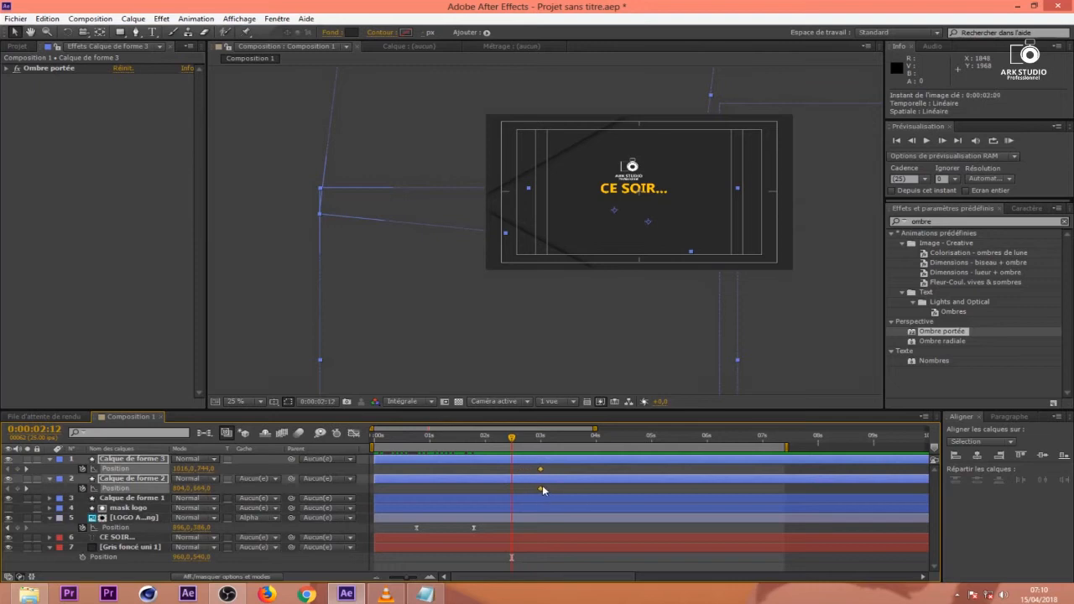
click(567, 469)
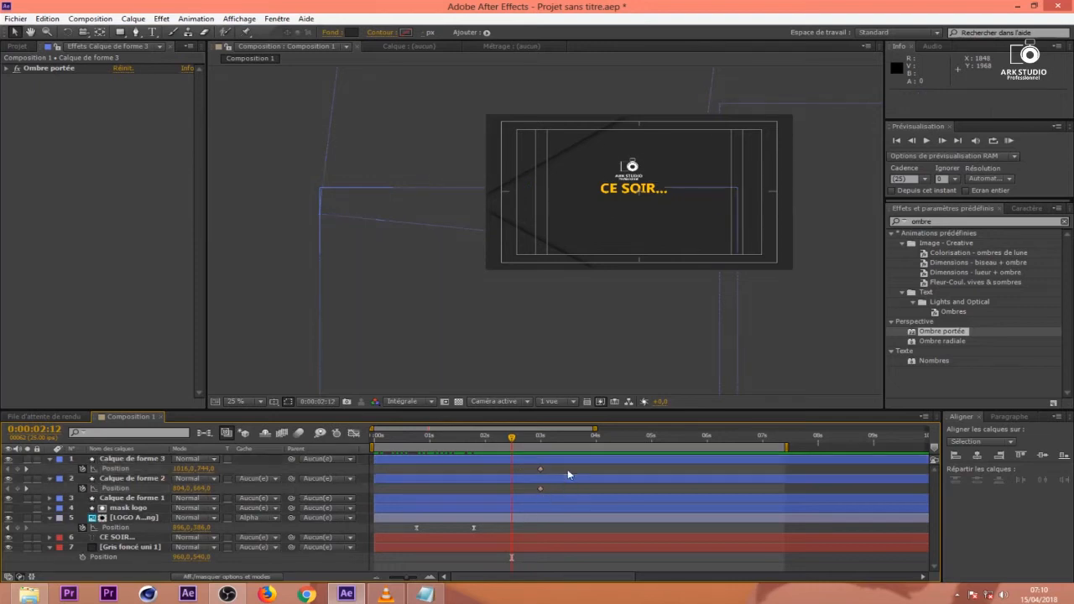
At 0:00:02:12, keyframe both dark shapes outside the frame: Calque de forme 3 at about 520, 1276 and Calque de forme 2 at about 400, 12.
click(564, 459)
drag(539, 300, 462, 386)
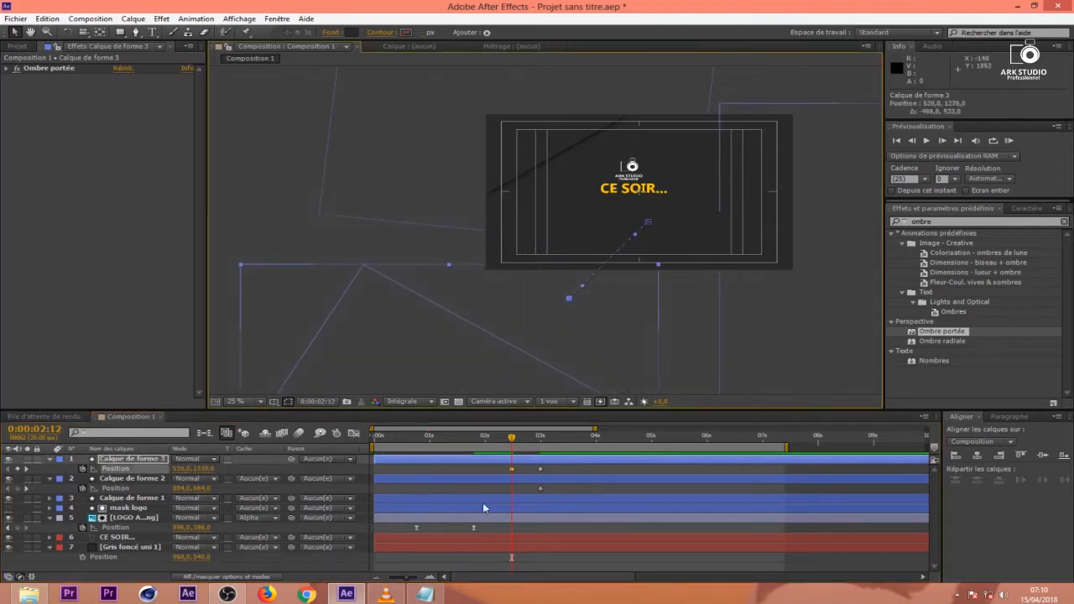
click(526, 479)
drag(549, 119, 485, 66)
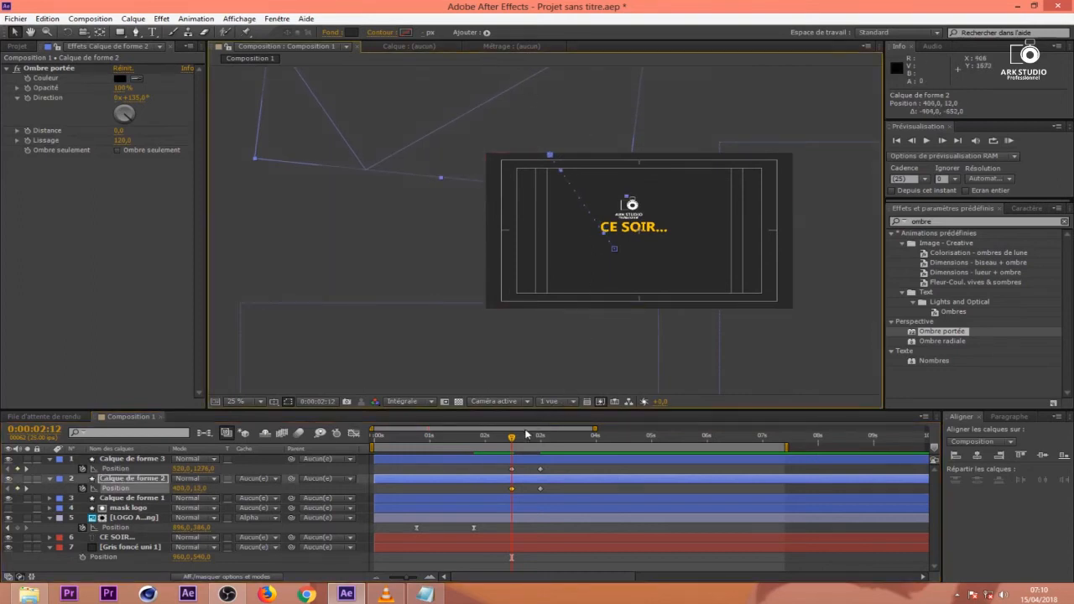
Stagger the two dark shapes' entrances by starting the Calque de forme 3 layer at 0:00:00:05 and bringing Calque de forme 2 in earlier.
drag(514, 442, 555, 460)
click(532, 459)
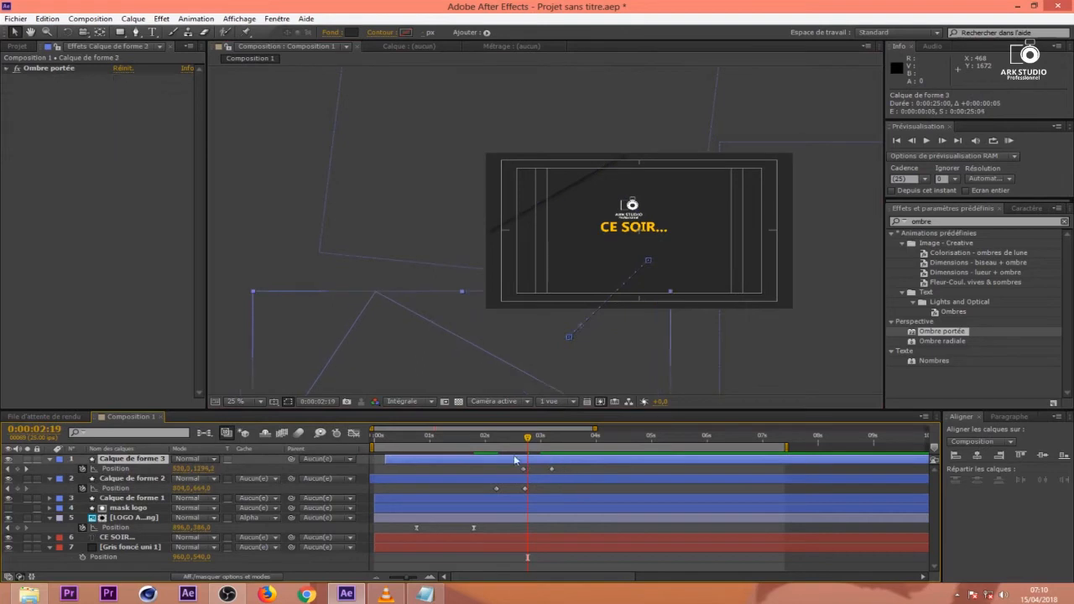
drag(480, 439, 453, 489)
Apply easing to both dark shapes' Position keyframes and shape their speed graphs for a fast start and a long, slow finish.
click(551, 469)
right_click(537, 470)
key(F9)
click(356, 433)
drag(567, 542, 491, 545)
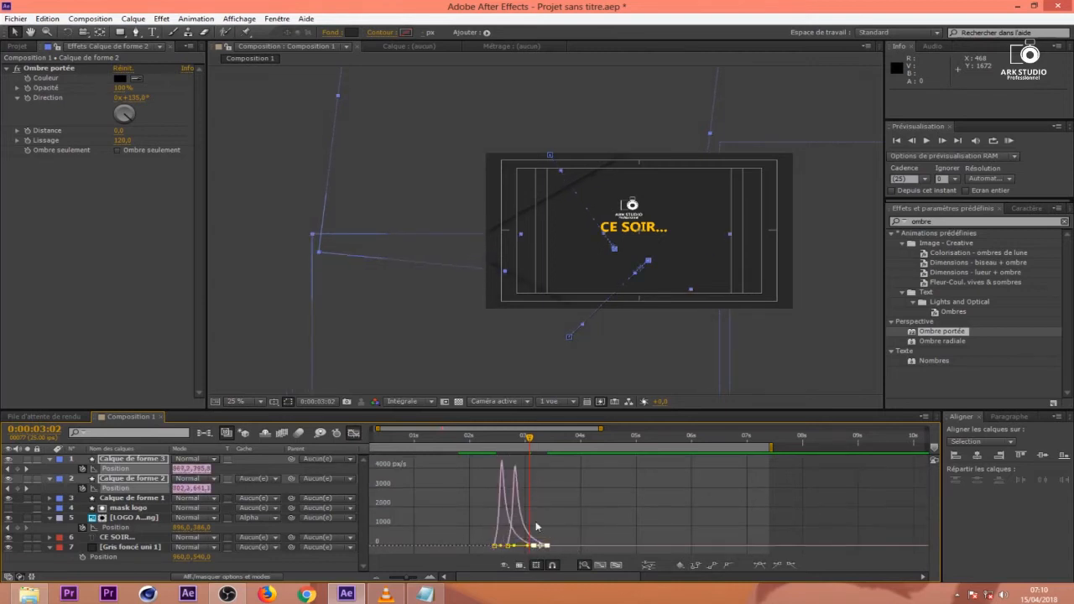
click(353, 433)
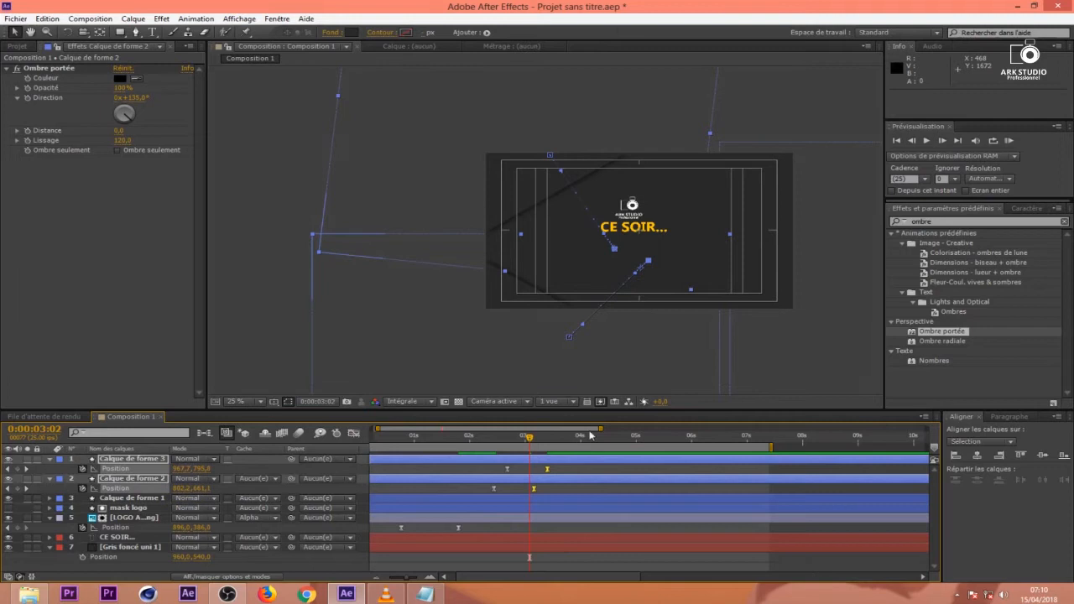
Play a RAM preview from the start and check the entrance of the two shadowed shapes.
drag(603, 429, 776, 442)
key(Home)
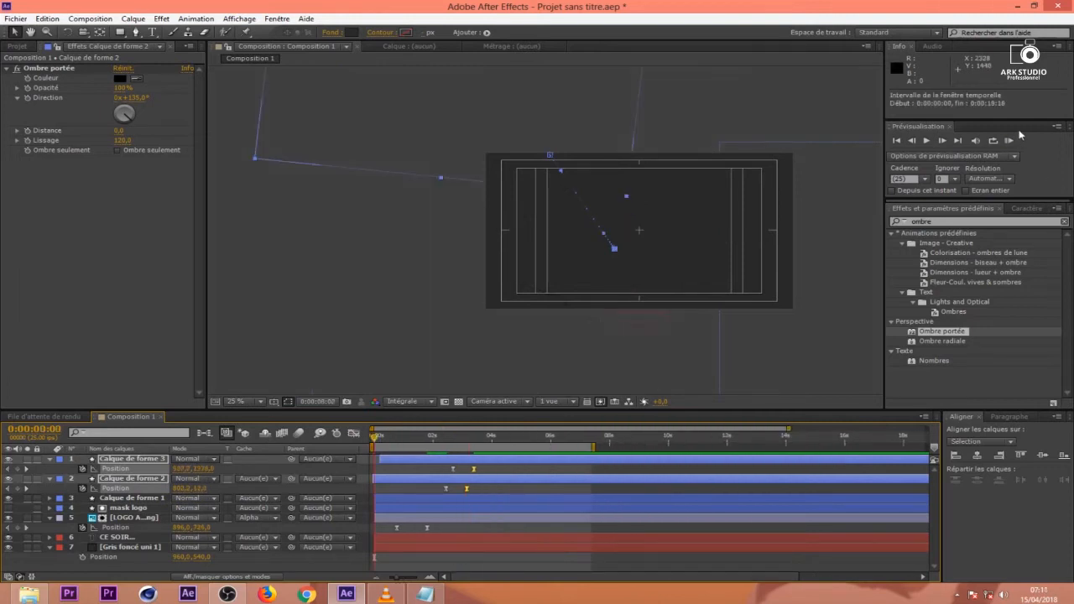
click(1009, 140)
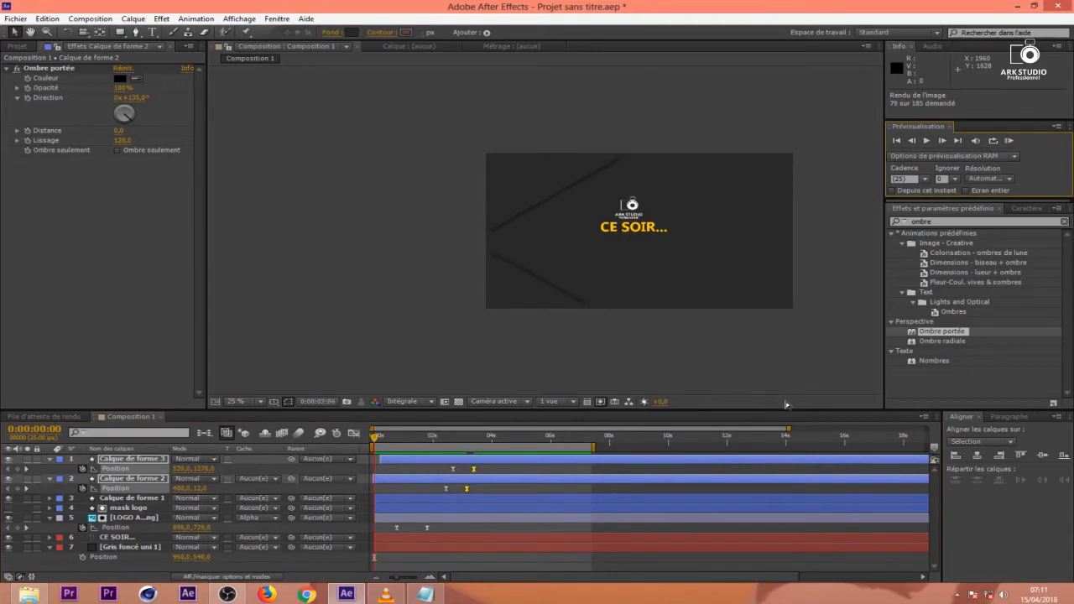
key(space)
drag(424, 440, 510, 450)
Extend the work area's end to 0:00:15:01.
click(629, 292)
scroll(628, 293, up, 2)
click(246, 404)
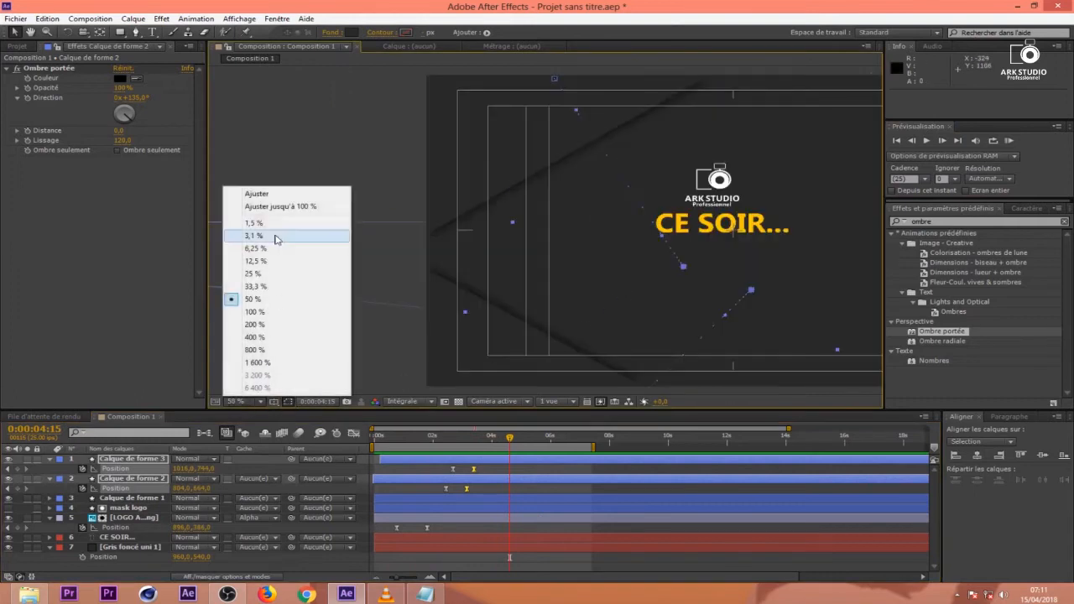
click(256, 194)
click(670, 468)
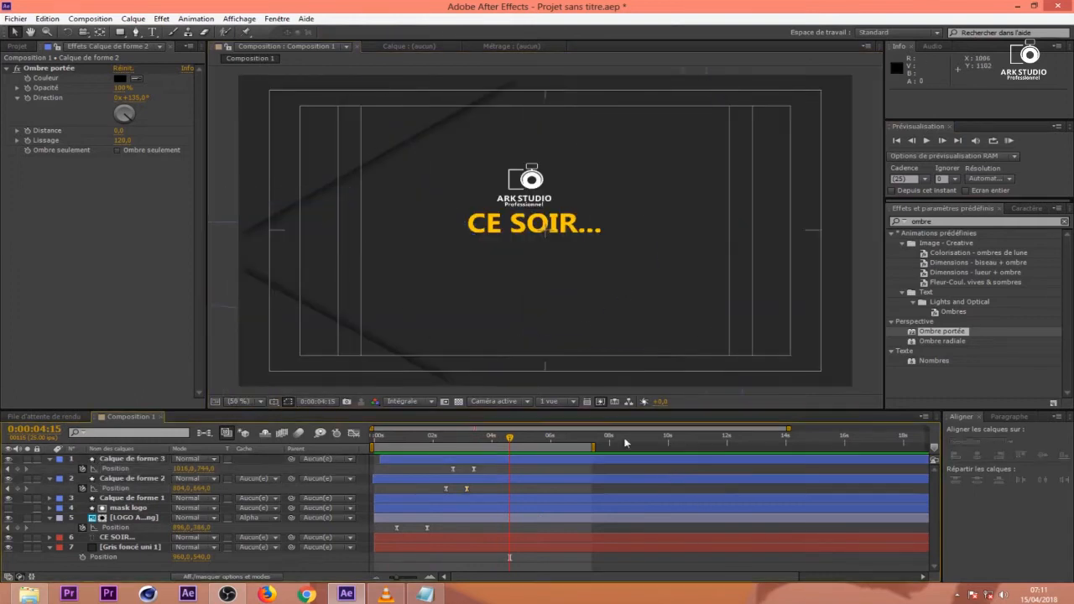
drag(593, 446, 818, 446)
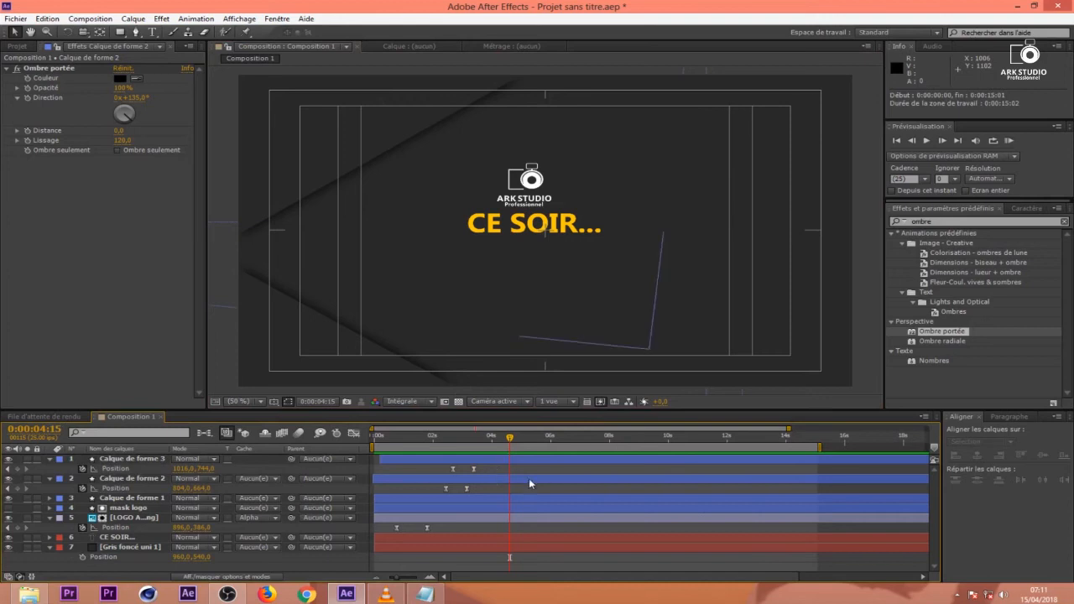
Add a Position keyframe to Calque de forme 1 at its off-frame place and line it up with Calque de forme 3's last keyframe.
scroll(676, 266, down, 2)
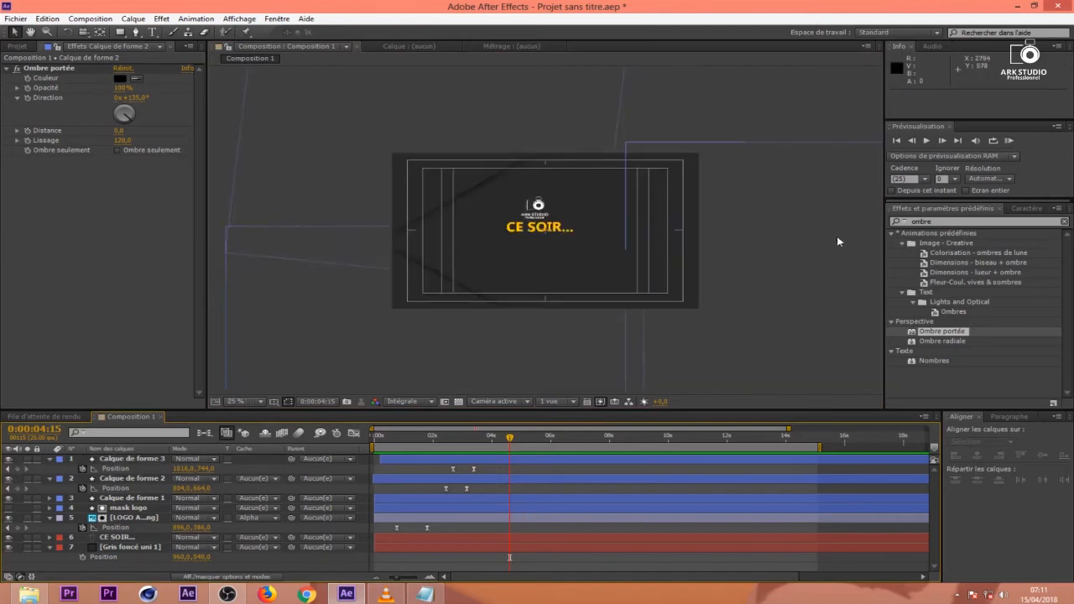
click(697, 275)
drag(508, 437, 529, 458)
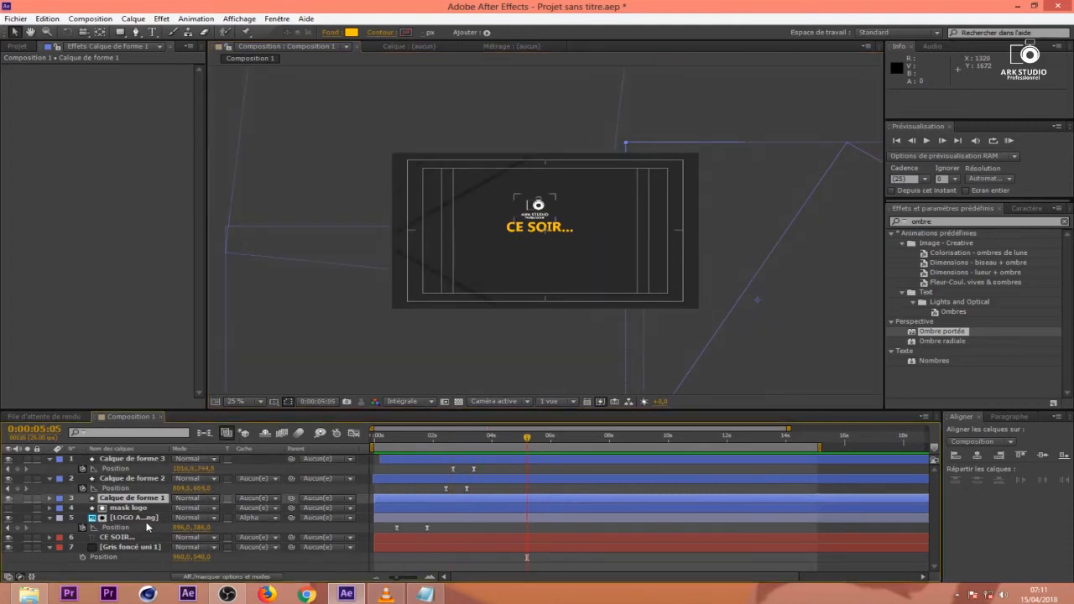
key(p)
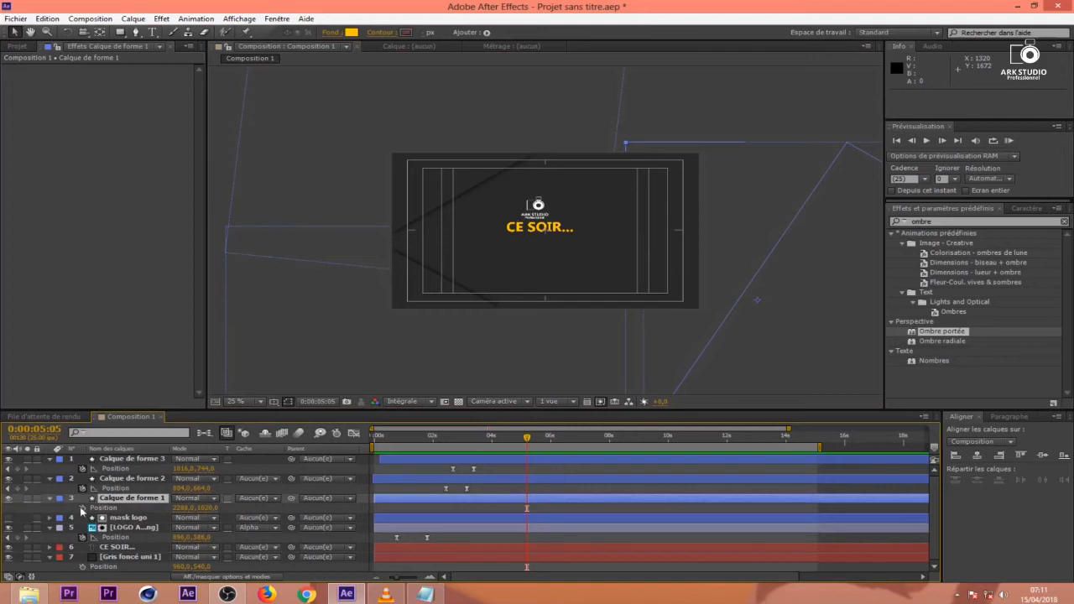
click(82, 508)
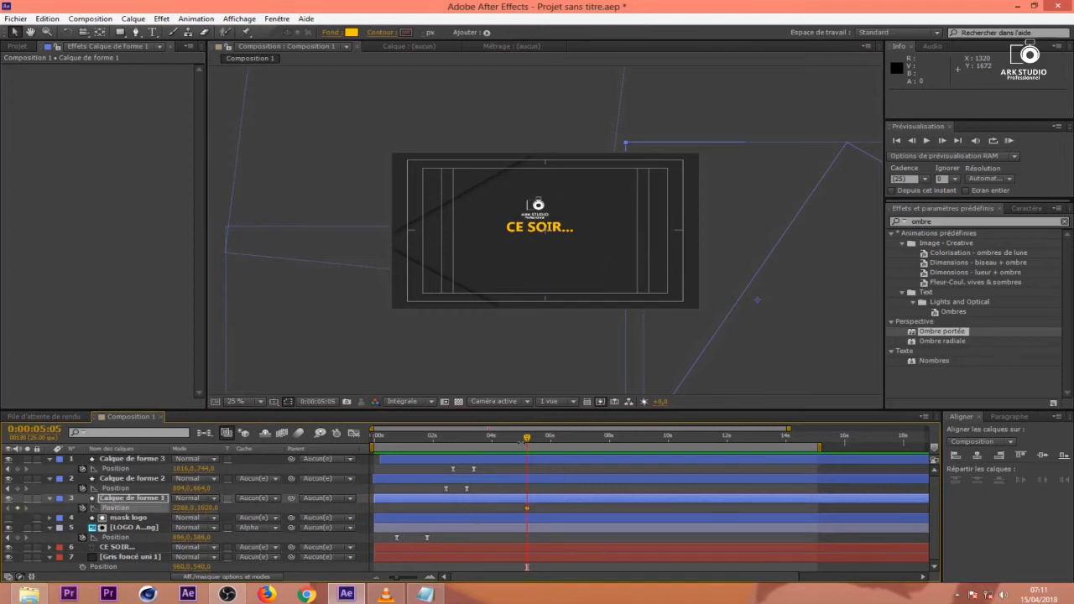
drag(526, 508, 498, 511)
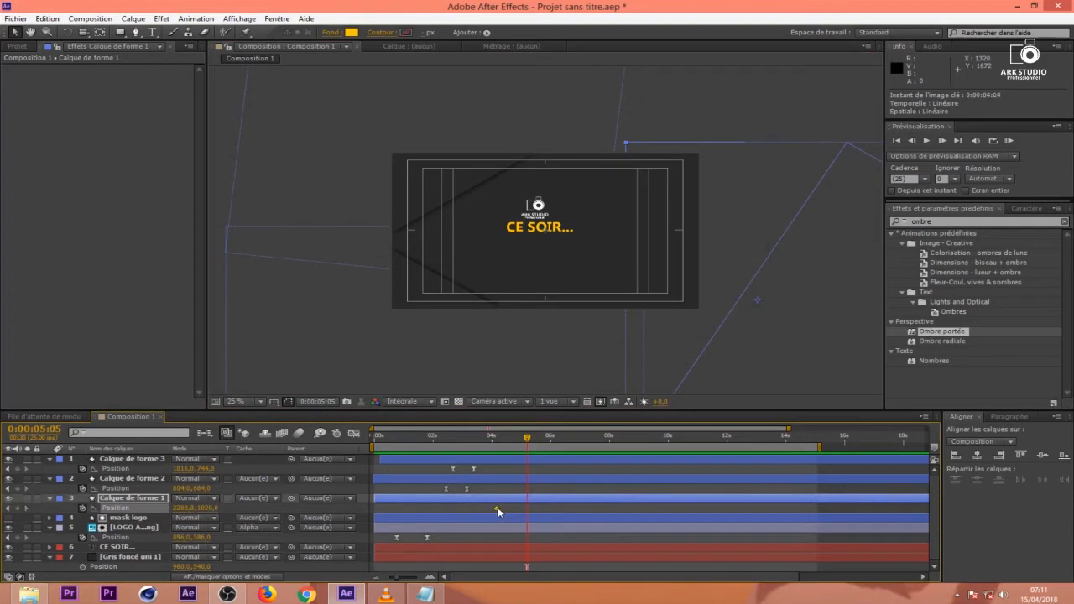
click(530, 438)
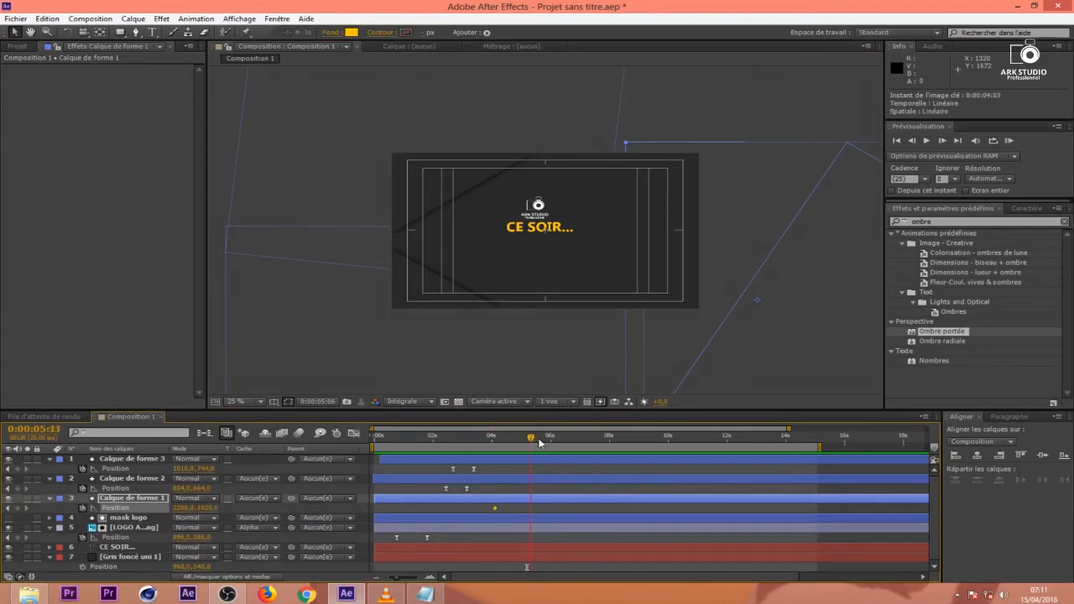
drag(473, 435, 472, 469)
At 0:00:04:04, keyframe Calque de forme 1 at about -1888, -1040 so its slanted edge crosses the frame diagonally.
drag(474, 437, 494, 439)
drag(854, 353, 378, 82)
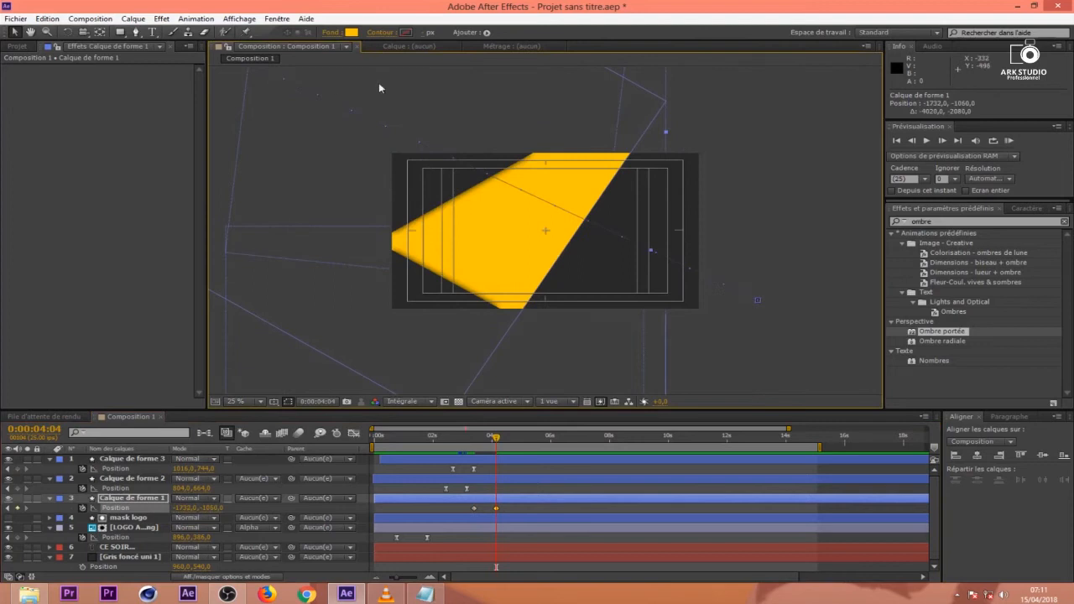
mouse_move(494, 223)
mouse_down()
mouse_move(388, 221)
mouse_move(481, 222)
mouse_up()
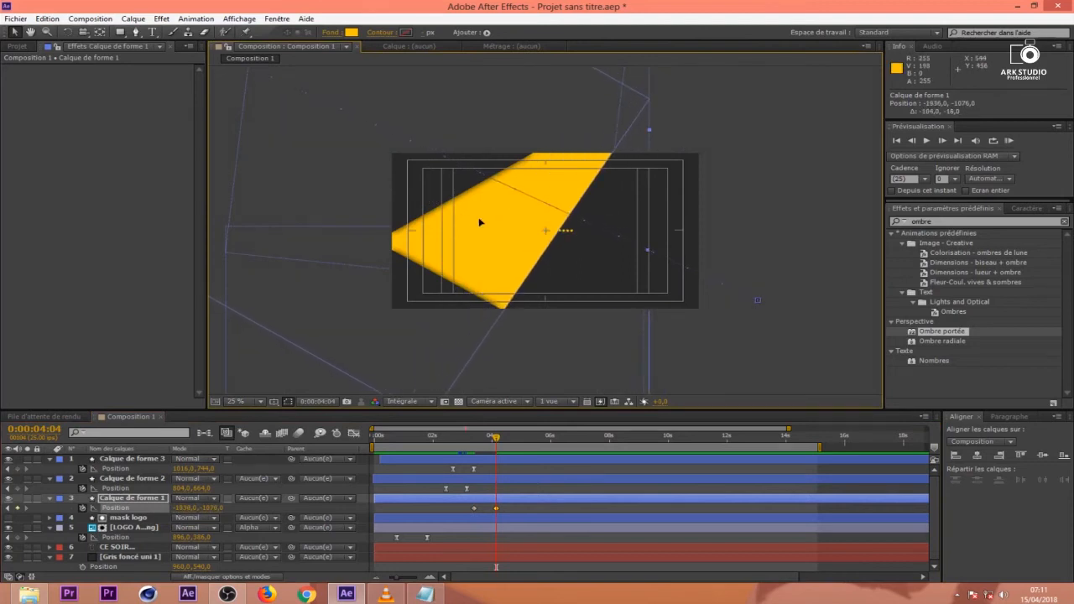
mouse_move(481, 222)
mouse_down()
mouse_move(386, 209)
mouse_move(482, 226)
mouse_move(469, 227)
mouse_up()
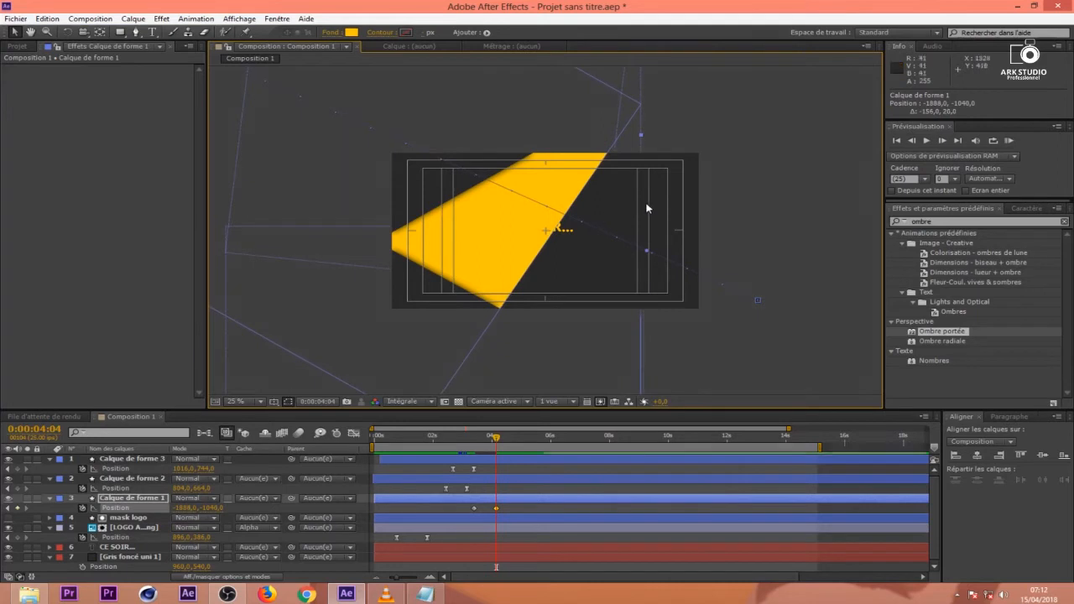
Set the label colour of Calque de forme 1 to Jaune.
click(519, 534)
mouse_move(494, 442)
mouse_down()
mouse_move(407, 444)
mouse_move(508, 455)
mouse_move(472, 456)
mouse_move(487, 455)
mouse_up()
click(493, 498)
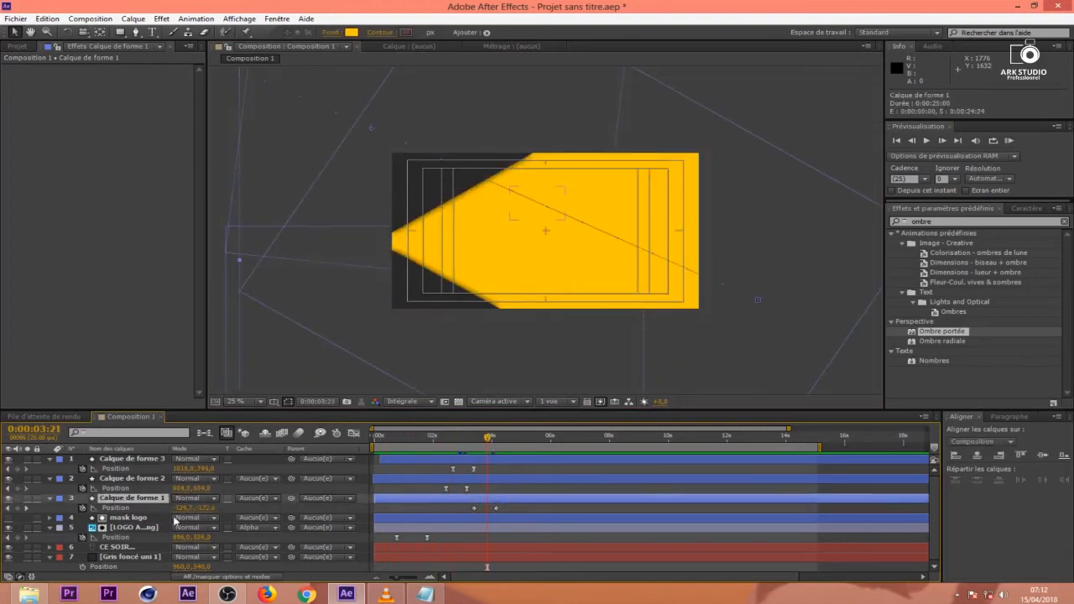
click(61, 499)
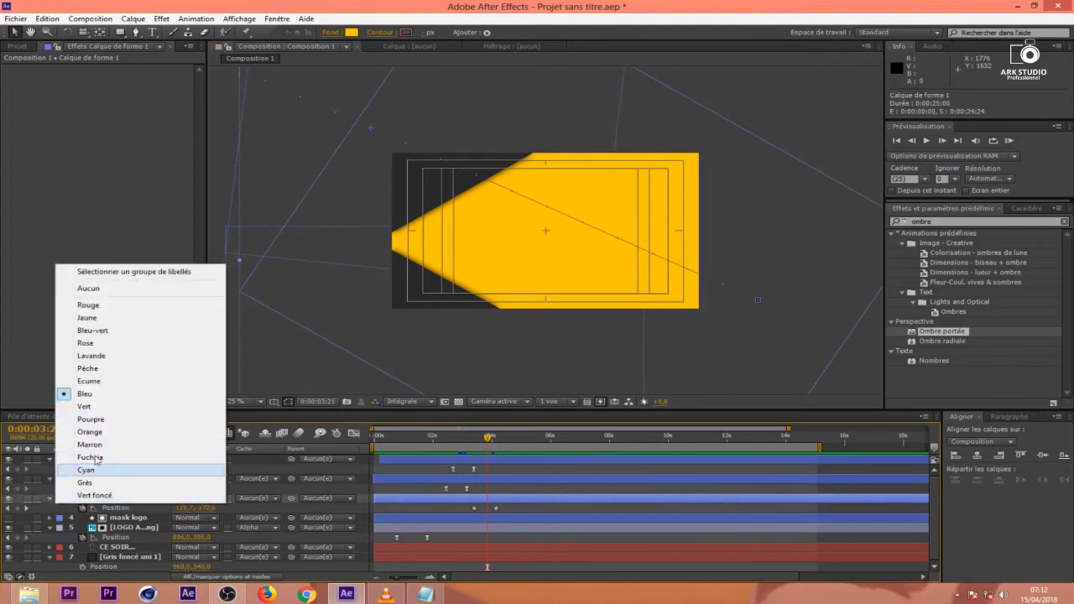
click(88, 317)
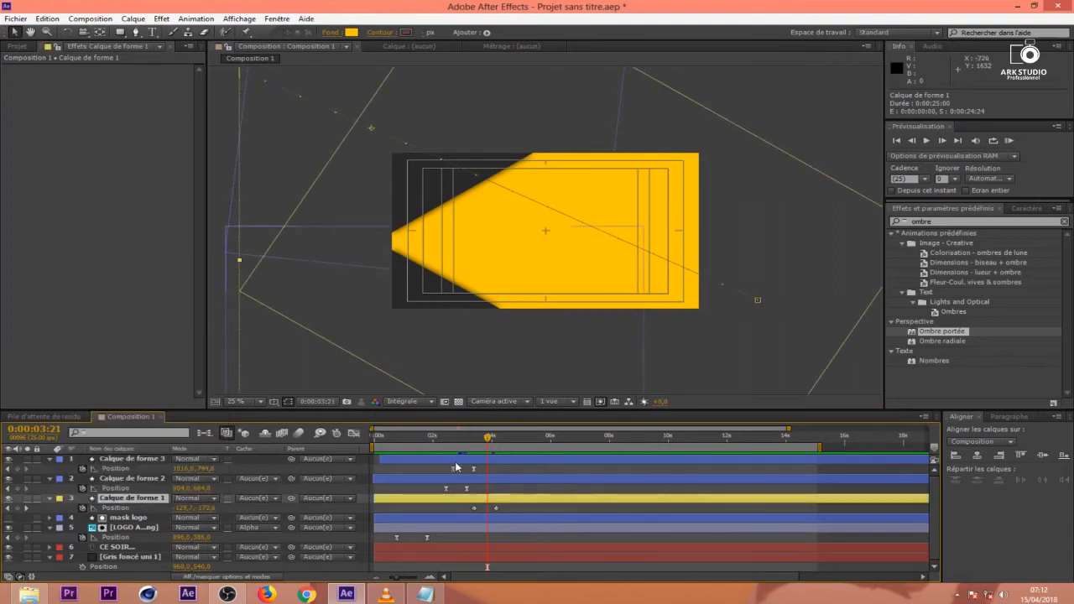
Set the label colour of Calque de forme 2 and Calque de forme 3 to Grès.
click(456, 480)
shift+click(436, 460)
click(59, 462)
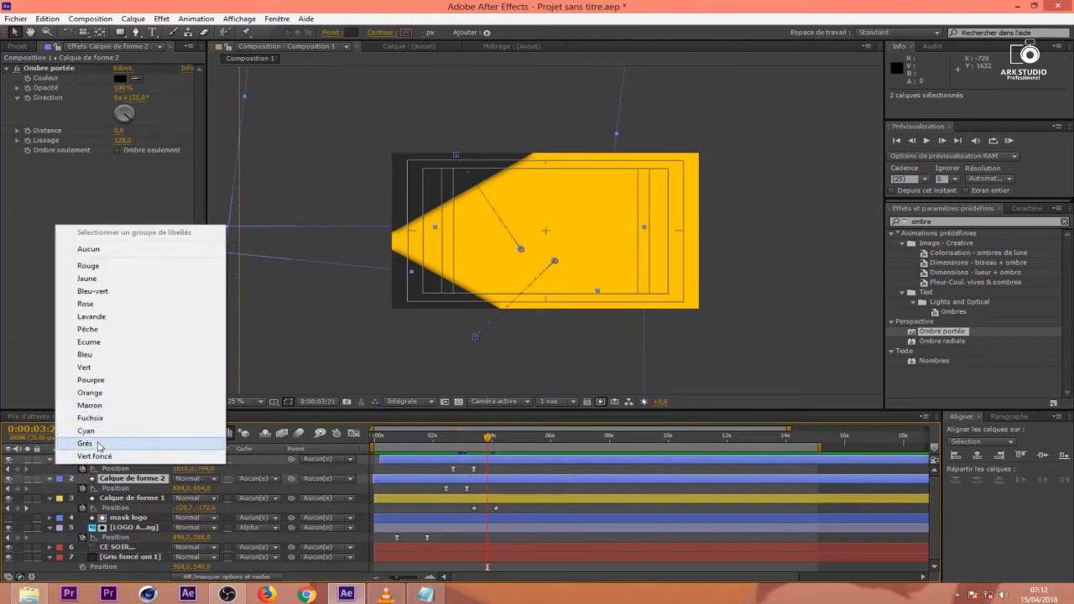
click(98, 445)
click(534, 470)
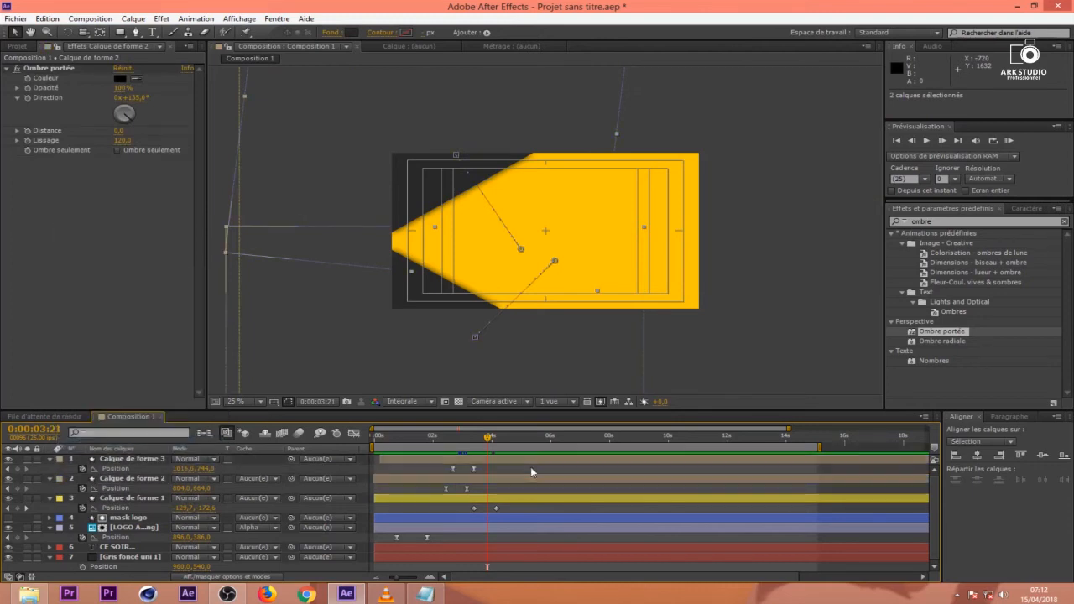
Play a RAM preview from the start and check how the yellow shape sweeps over the frame.
drag(487, 438, 362, 442)
scroll(592, 287, up, 2)
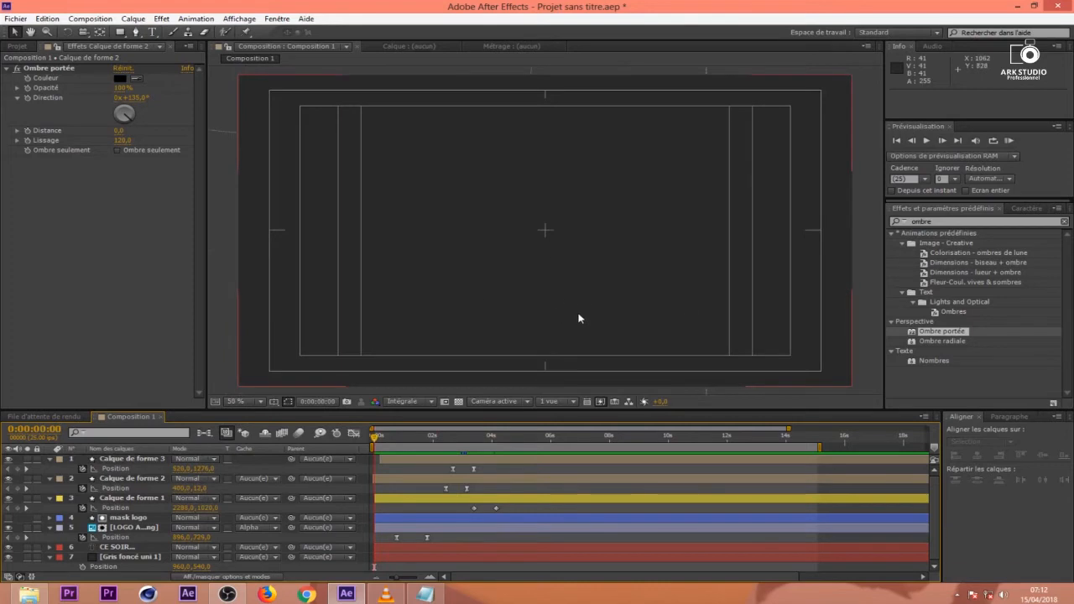
click(1008, 141)
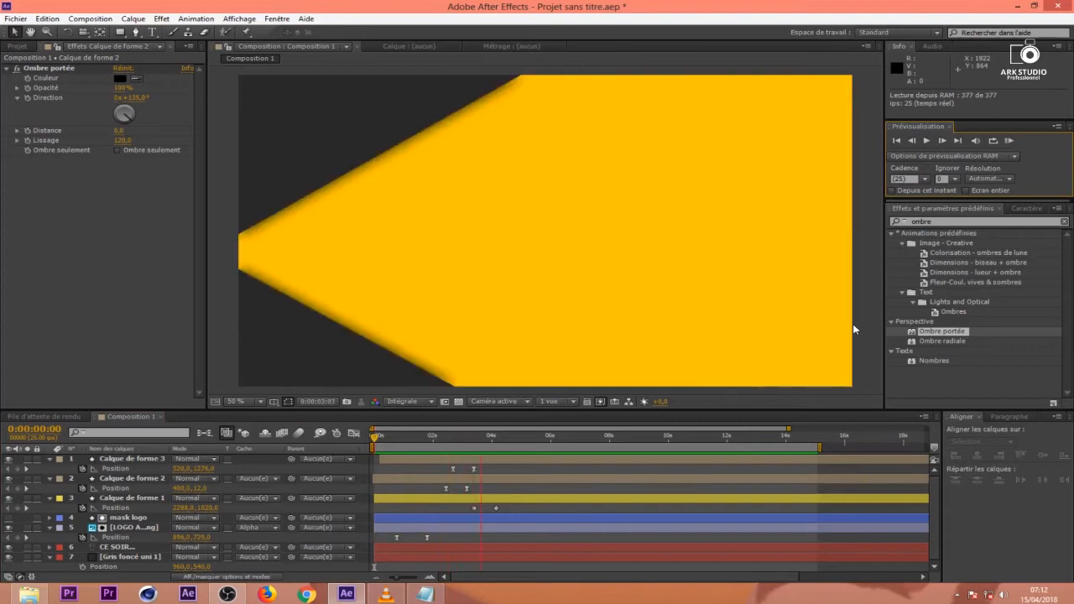
key(space)
Split the Gris foncé uni 1 background layer at 0:00:04:04 and delete the part after the cut.
mouse_move(503, 440)
mouse_down()
mouse_move(481, 442)
mouse_move(495, 453)
mouse_up()
drag(934, 510, 933, 518)
click(111, 557)
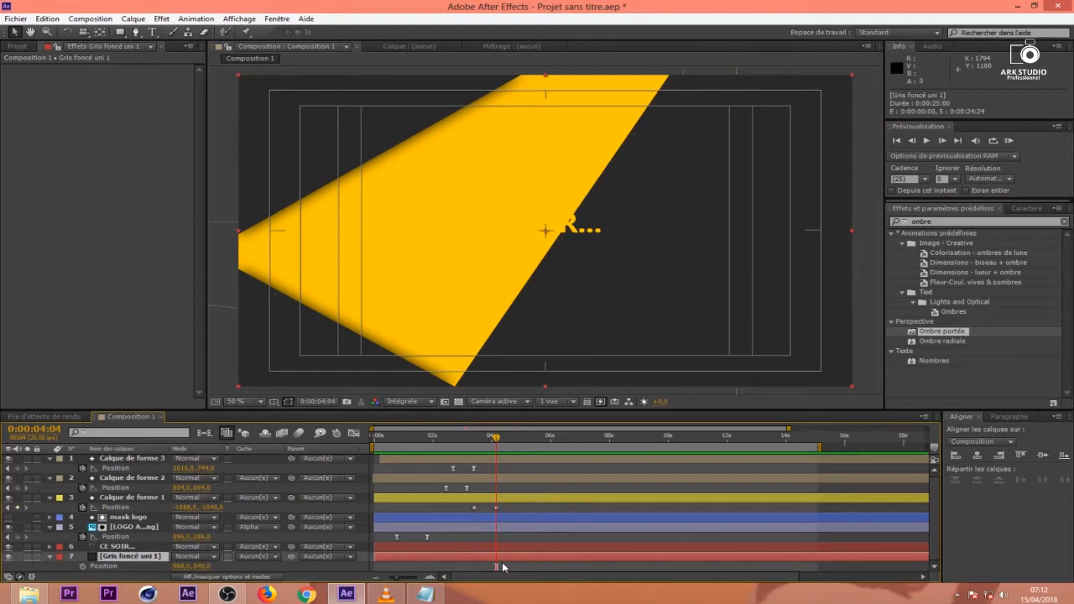
key(ctrl+shift+d)
key(Delete)
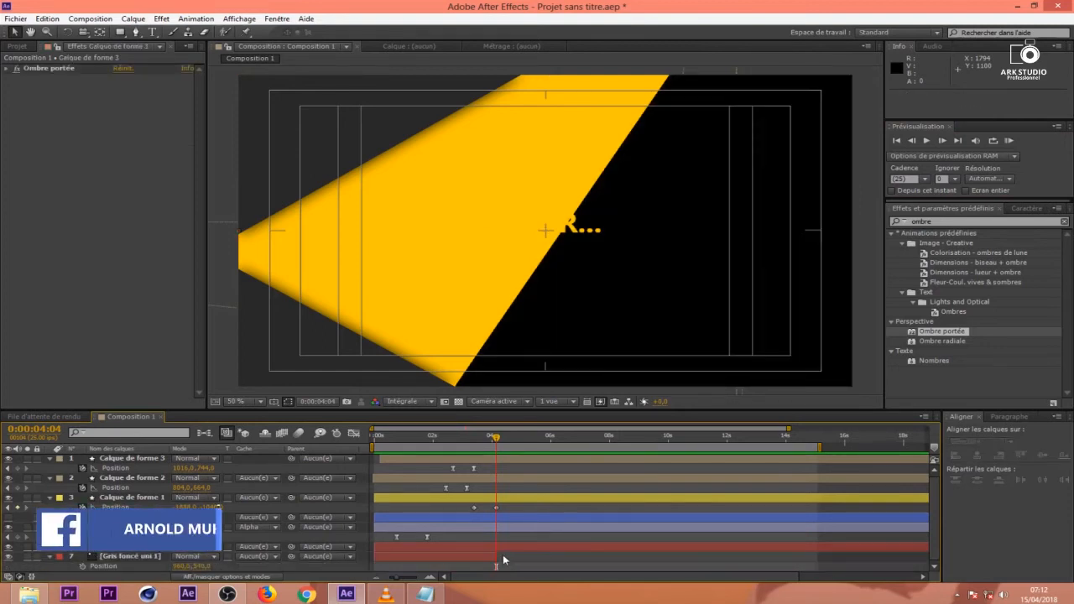
Split the CE SOIR... text layer at 0:00:04:04 and delete the part after the cut.
click(502, 548)
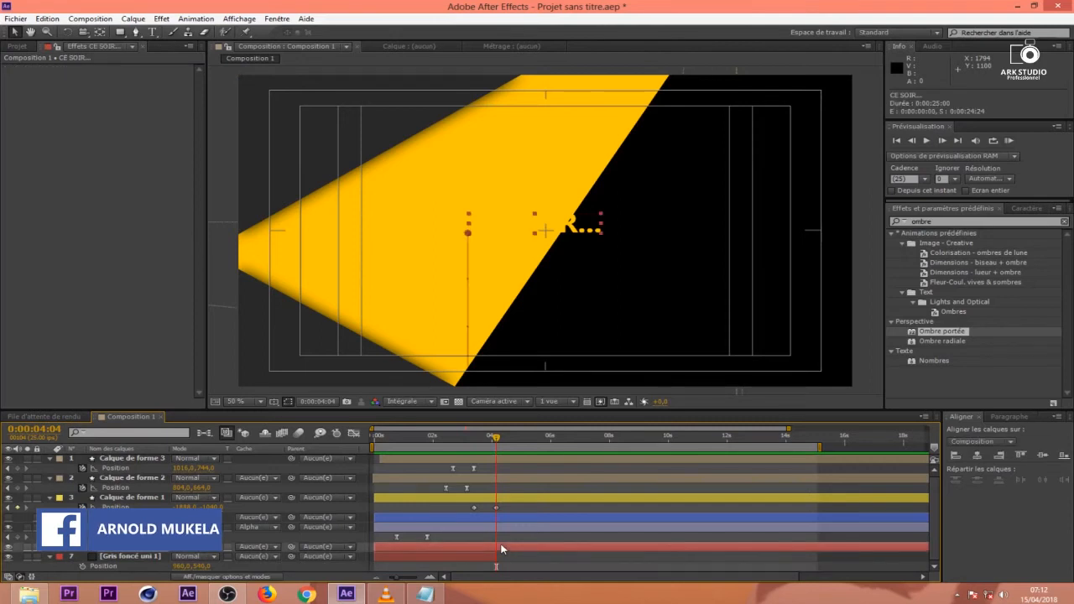
key(ctrl+shift+d)
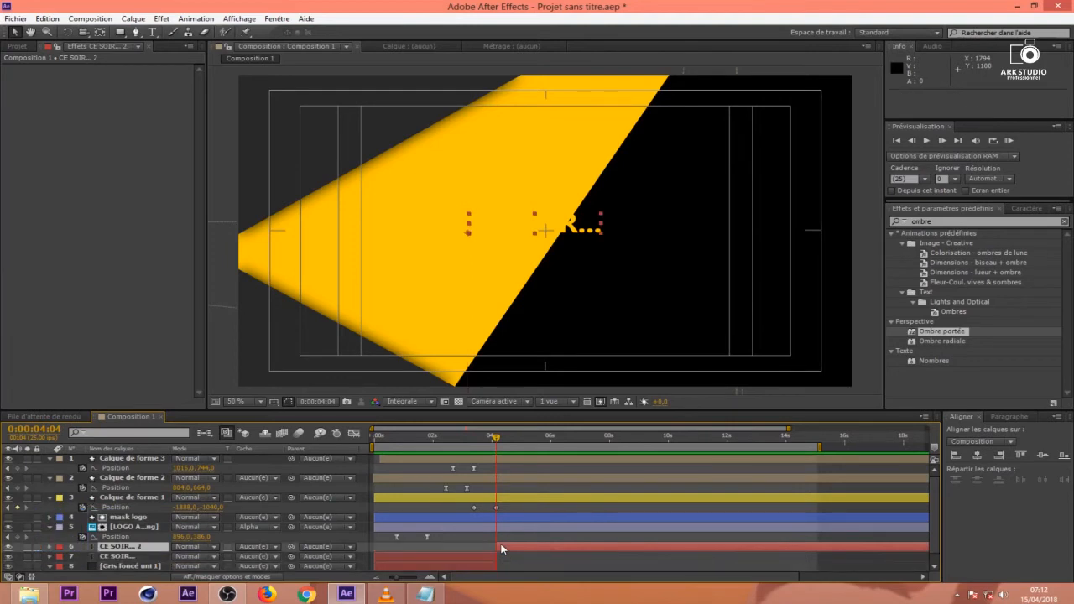
key(Delete)
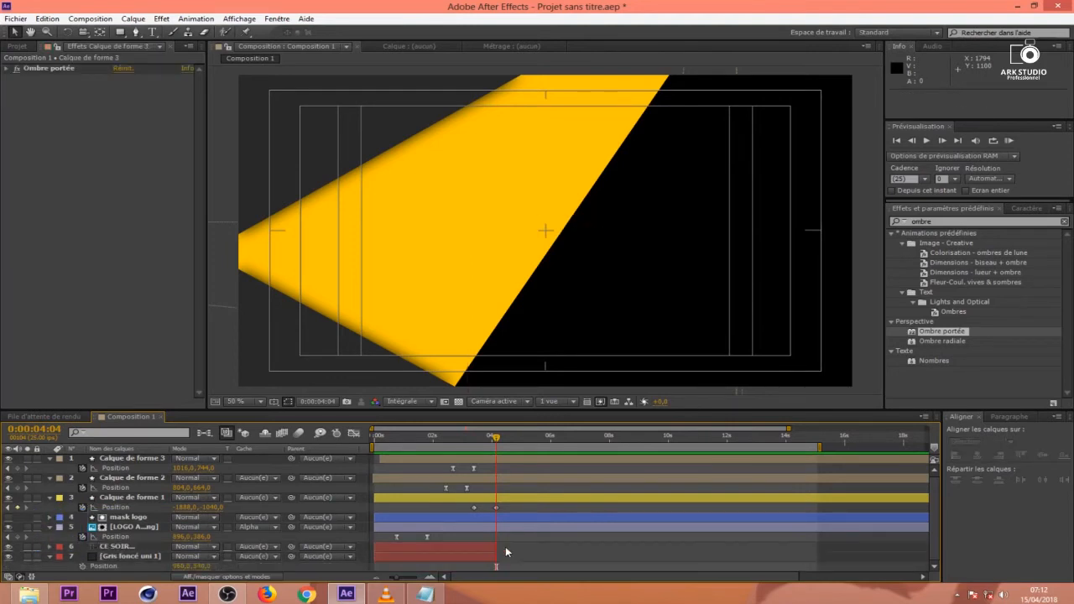
Collapse the logo layer's properties and play a RAM preview from the start to check the trimmed layers.
click(50, 527)
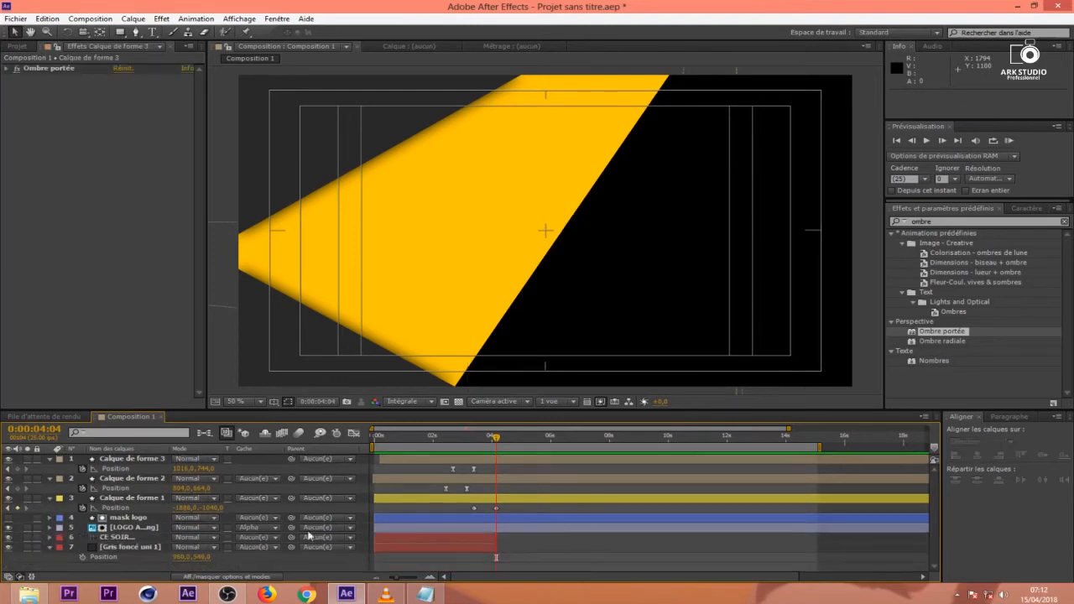
key(Home)
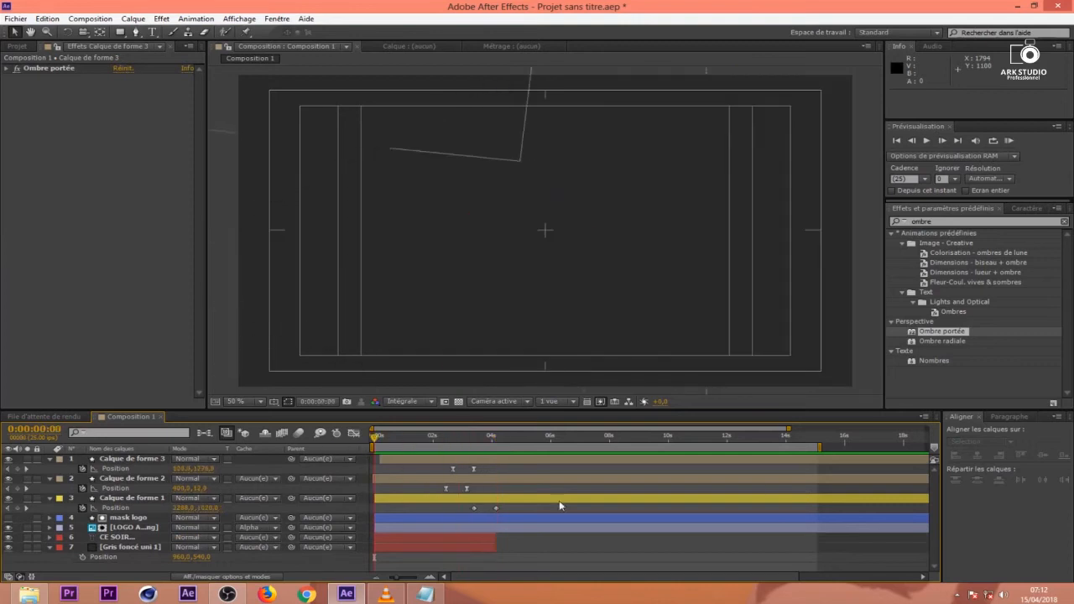
click(1009, 140)
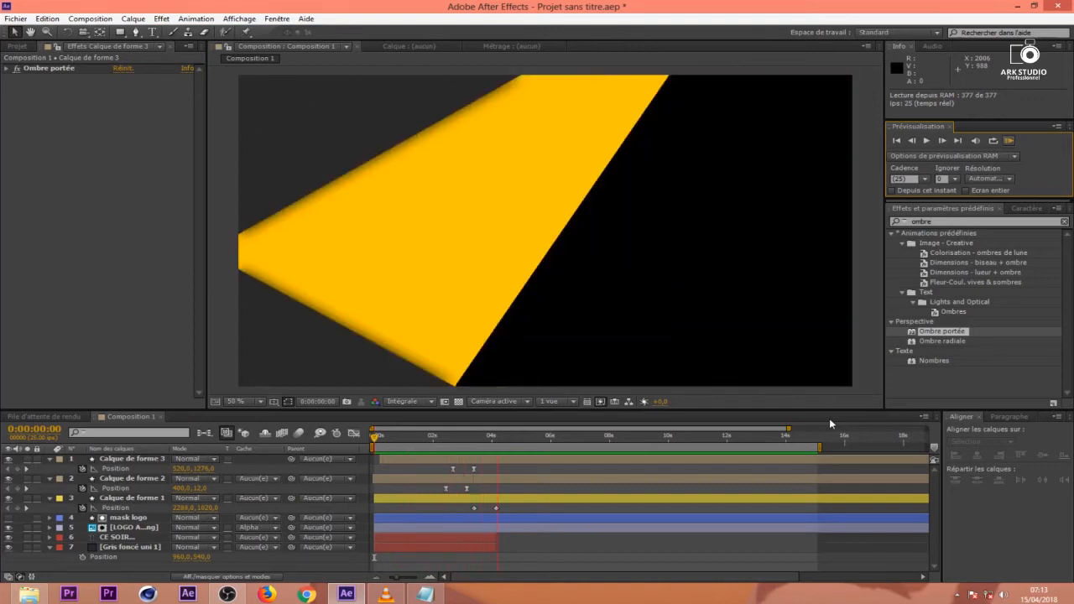
Ease both Position keyframes of Calque de forme 1 and raise the last one's incoming influence to 100% in the speed graph.
drag(534, 437, 487, 441)
drag(506, 510, 439, 520)
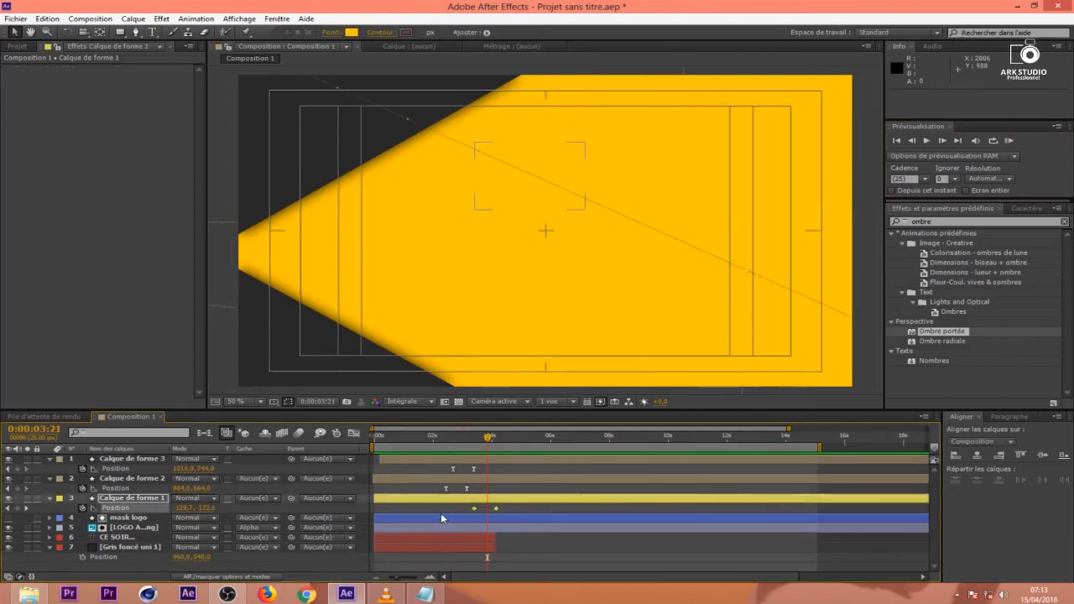
click(353, 433)
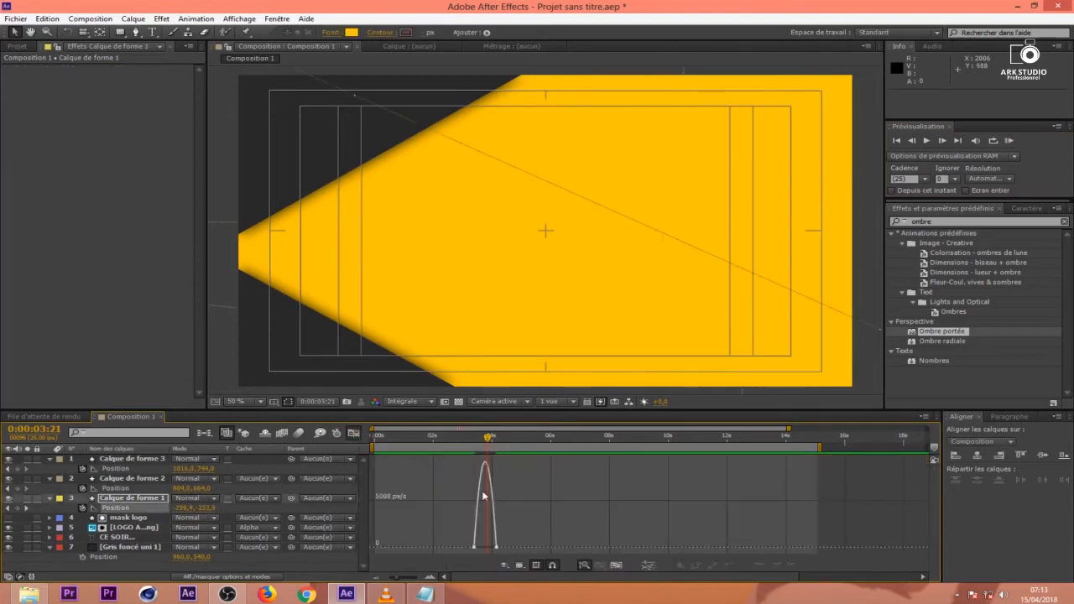
click(496, 547)
key(=)
key(=)
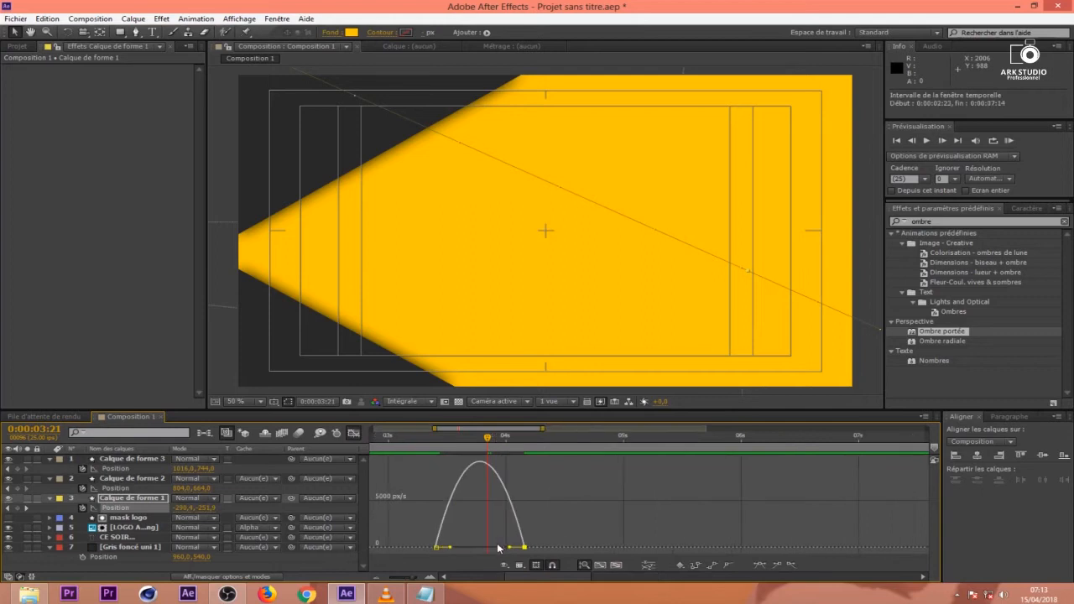
drag(507, 547, 457, 500)
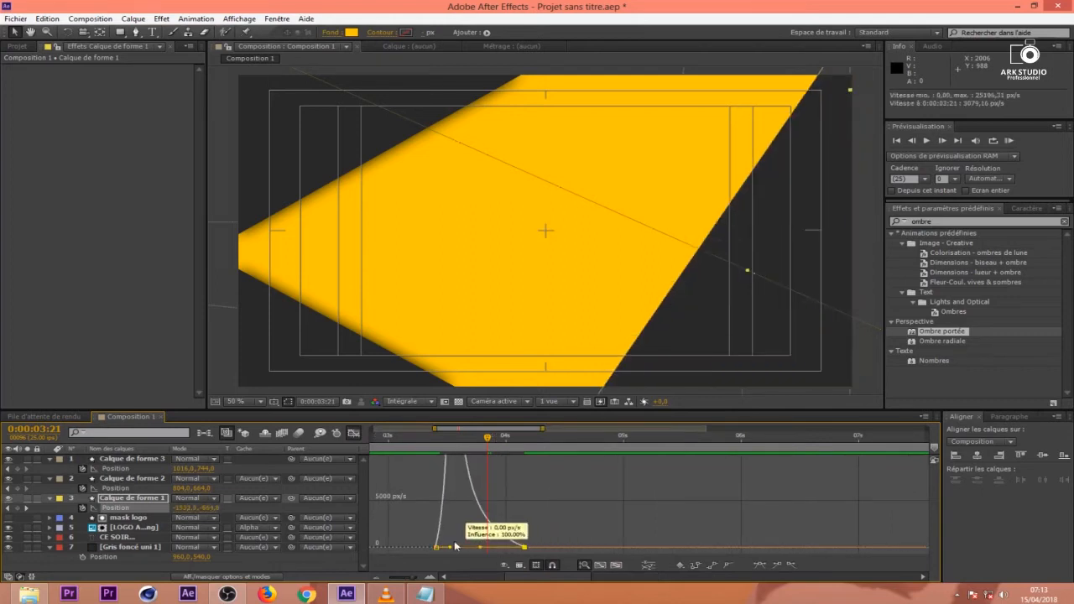
click(353, 433)
Go to 0:00:03:24 and duplicate Calque de forme 1.
mouse_move(496, 438)
mouse_down()
mouse_move(441, 438)
mouse_move(502, 438)
mouse_up()
click(497, 499)
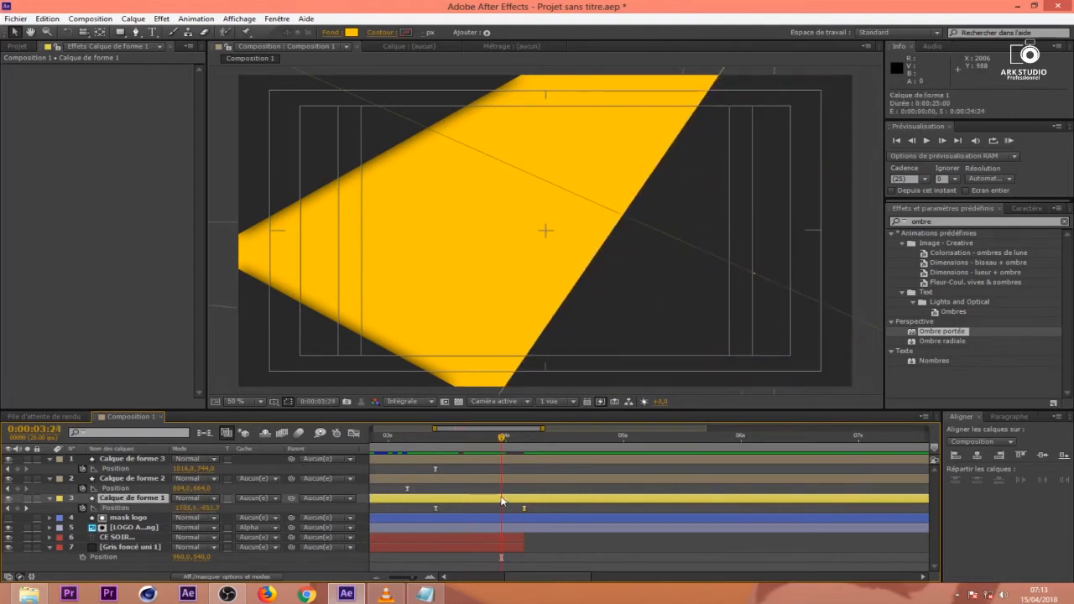
key(ctrl+d)
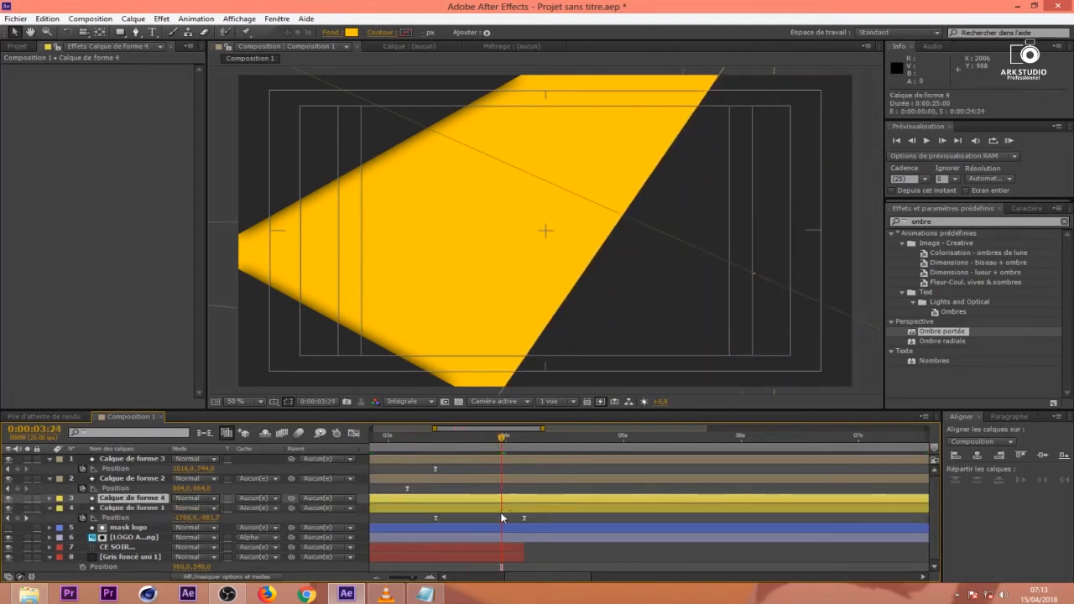
At 0:00:03:24, shift the original Calque de forme 1 right to about -1753.9, -981.7 so it can show beside its copy.
key(ctrl+shift+a)
click(502, 508)
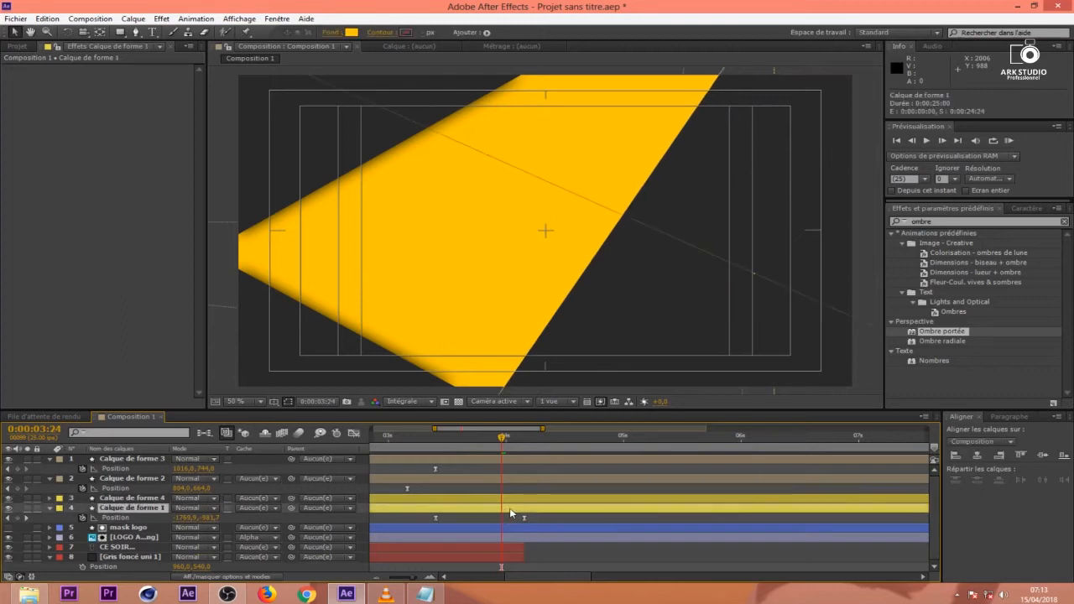
key(alt+shift+p)
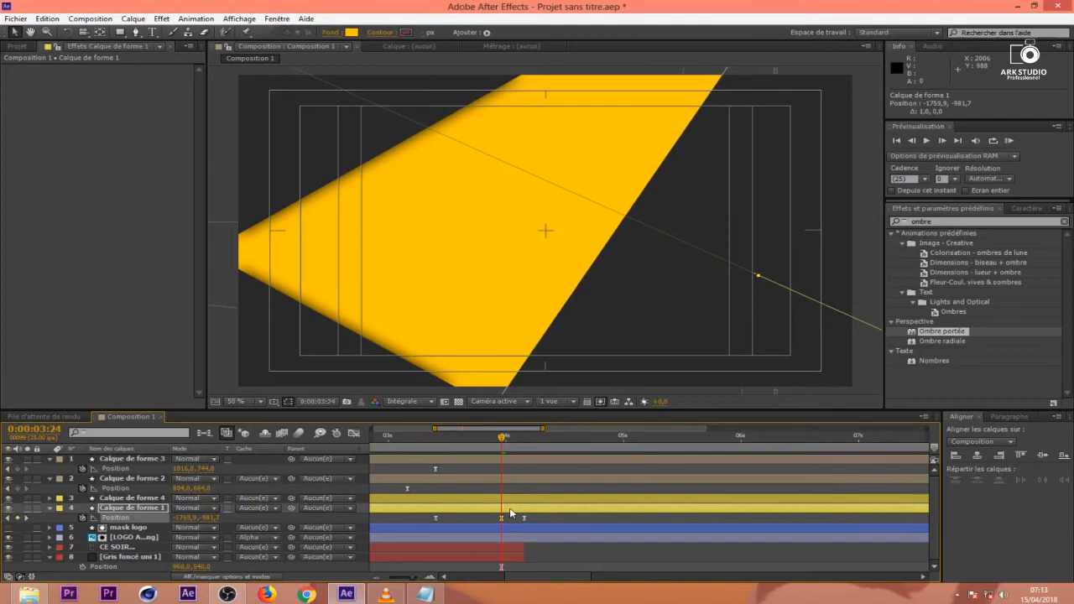
key(Right)
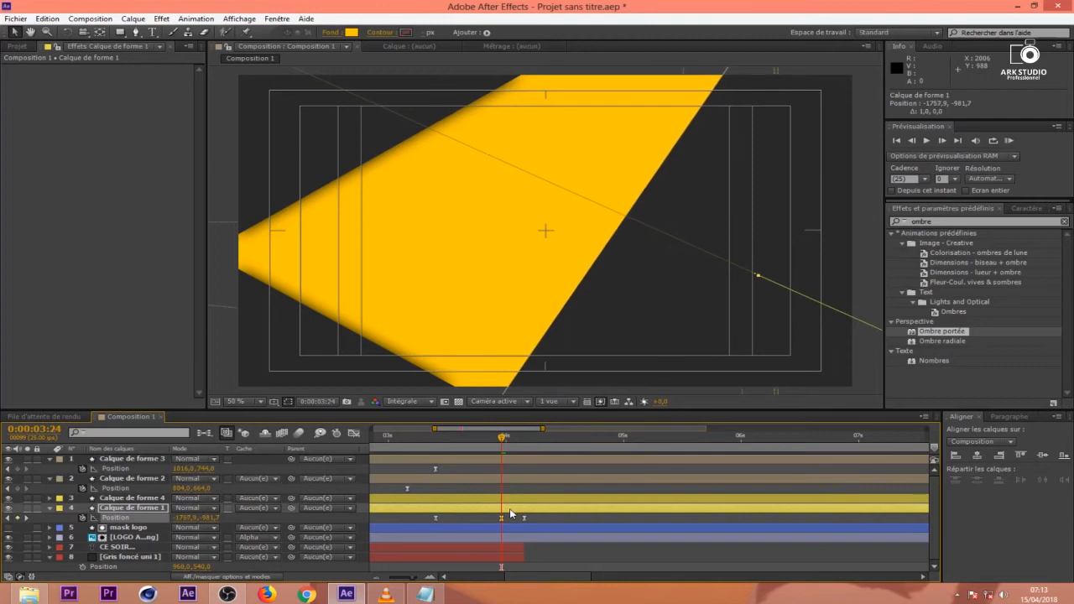
key(Right)
key(Right)
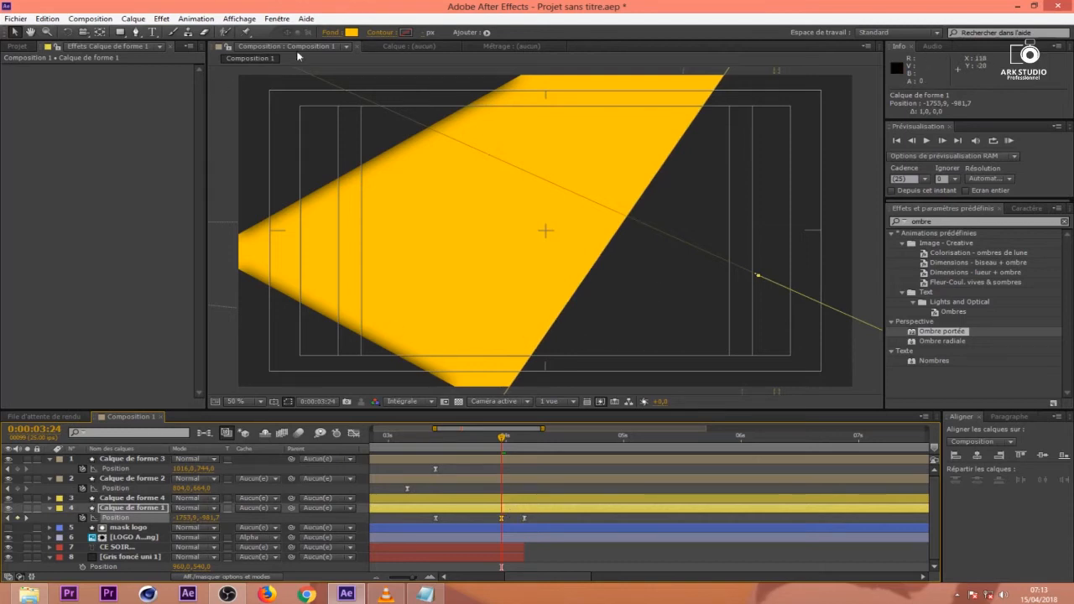
Change the fill of Calque de forme 1 to a dark grey, forming a stripe along the yellow edge.
click(352, 32)
drag(520, 458, 479, 459)
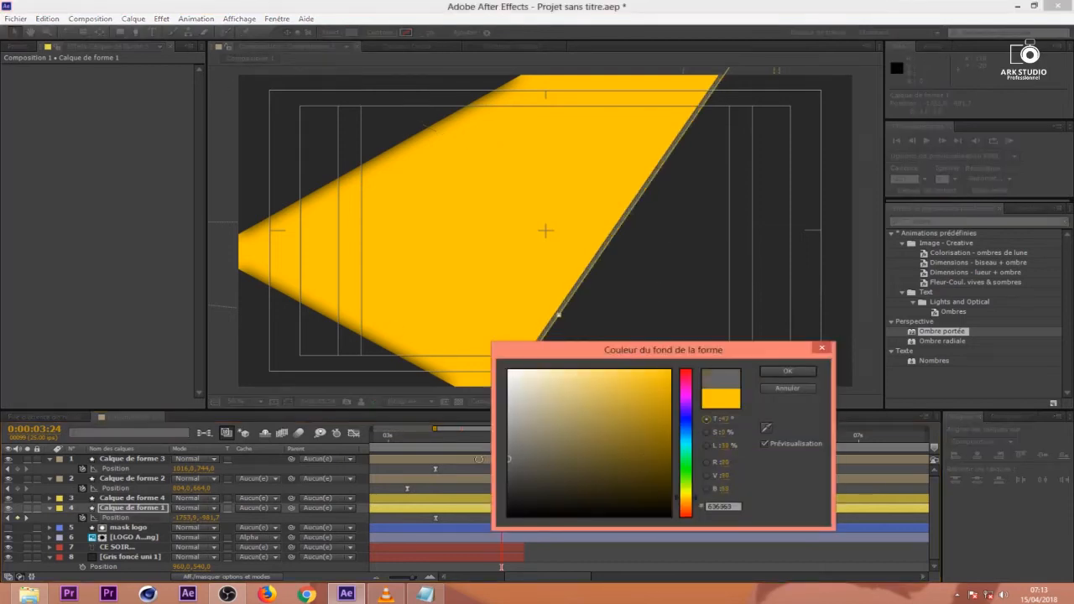
mouse_move(552, 462)
mouse_down()
mouse_move(489, 449)
mouse_move(510, 463)
mouse_up()
click(789, 376)
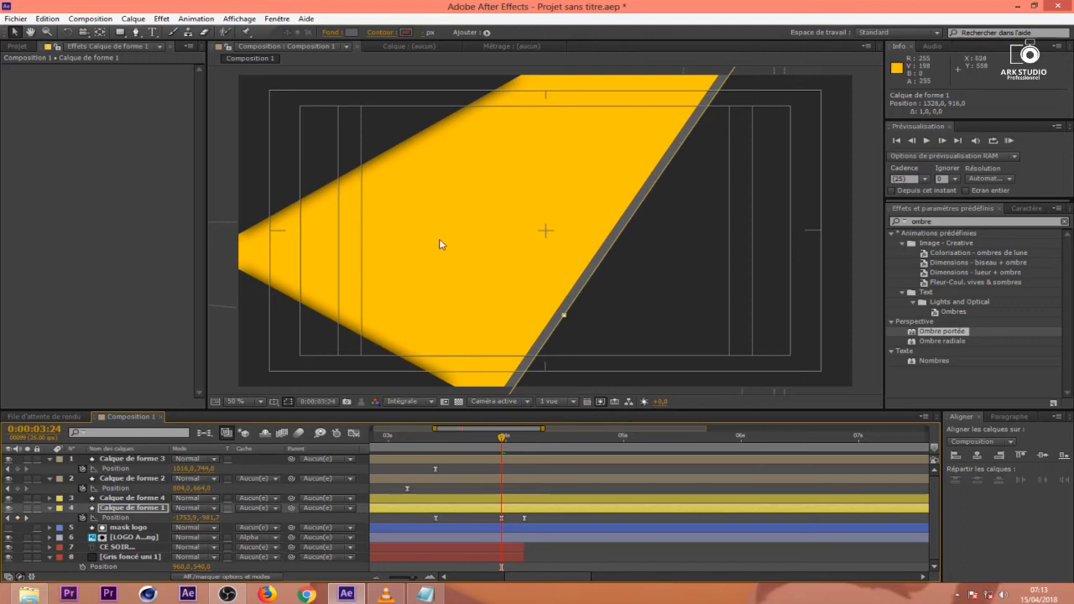
Duplicate Calque de forme 4, nudge the copy right and stack it just below Calque de forme 1.
click(530, 499)
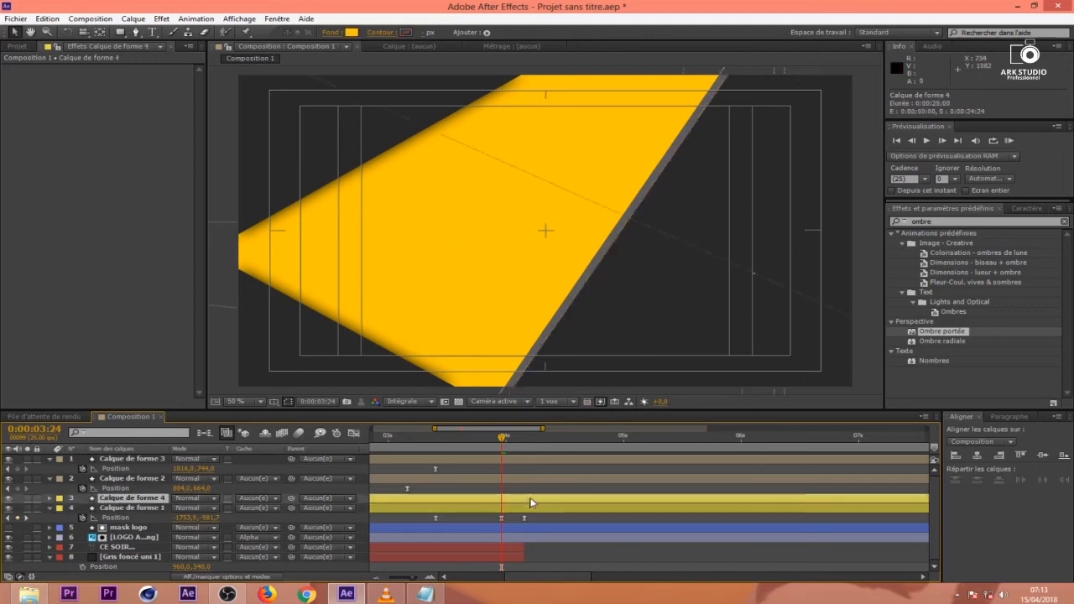
key(ctrl+d)
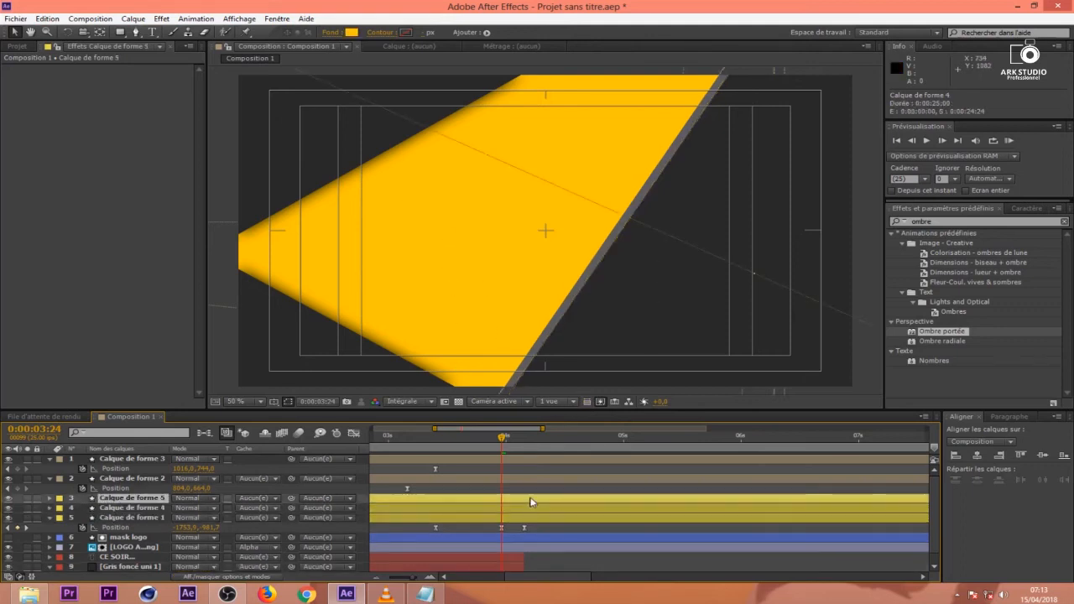
key(Right)
key(Right)
key(Right)
key(Right)
key(Right)
key(Right)
key(Right)
key(Right)
key(Right)
key(Right)
key(Right)
key(Right)
key(Right)
key(Right)
drag(149, 500, 153, 533)
Shift Calque de forme 5 further right at 0:00:03:24 to about -1709.9, -981.7, past the dark grey stripe.
key(Right)
key(Right)
key(Right)
key(Right)
key(Right)
key(Right)
key(Right)
key(Right)
key(Right)
key(Right)
key(Right)
key(Right)
key(Right)
key(Right)
key(Right)
key(Right)
key(Right)
key(Right)
key(Right)
key(Right)
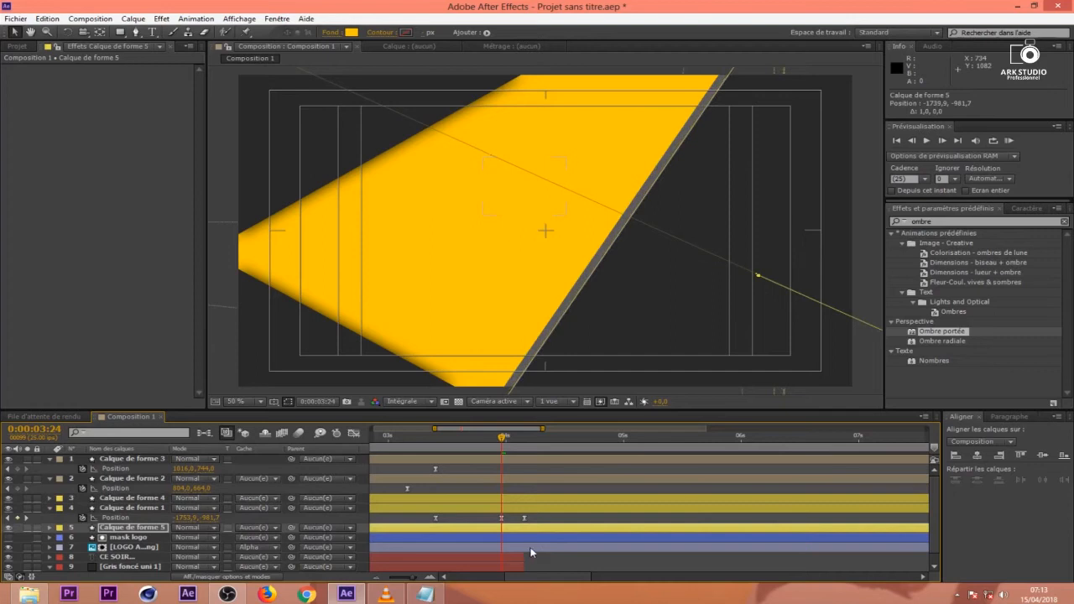
Change the fill of Calque de forme 5 to light grey A0A0A0 as a second stripe.
click(350, 32)
click(539, 429)
drag(539, 429, 503, 424)
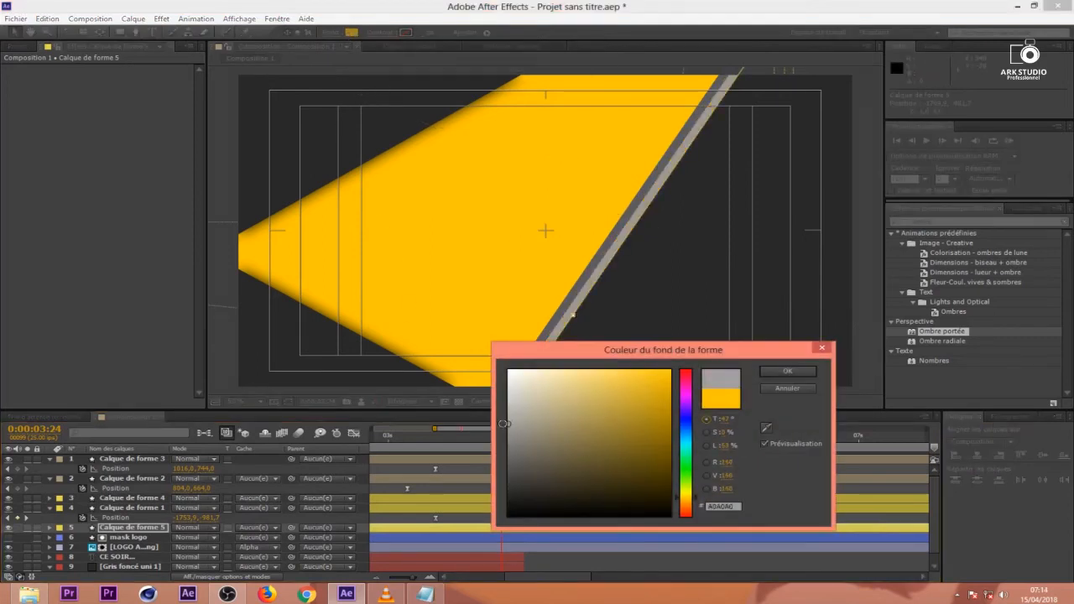
click(794, 371)
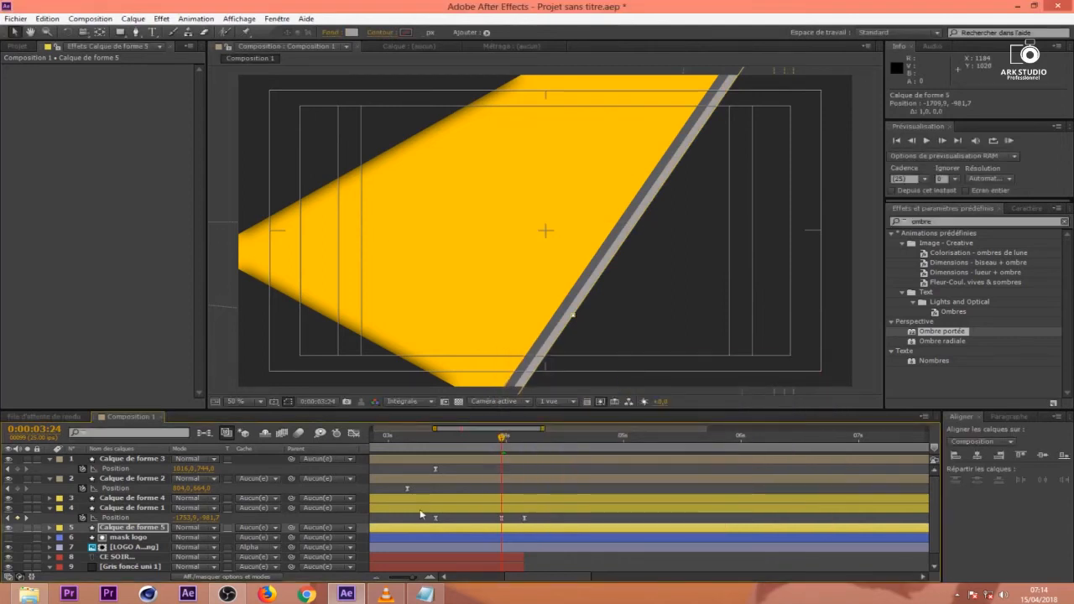
Duplicate the Calque de forme 5 layer and place the copy directly below the original in the layer stack.
click(50, 508)
click(127, 519)
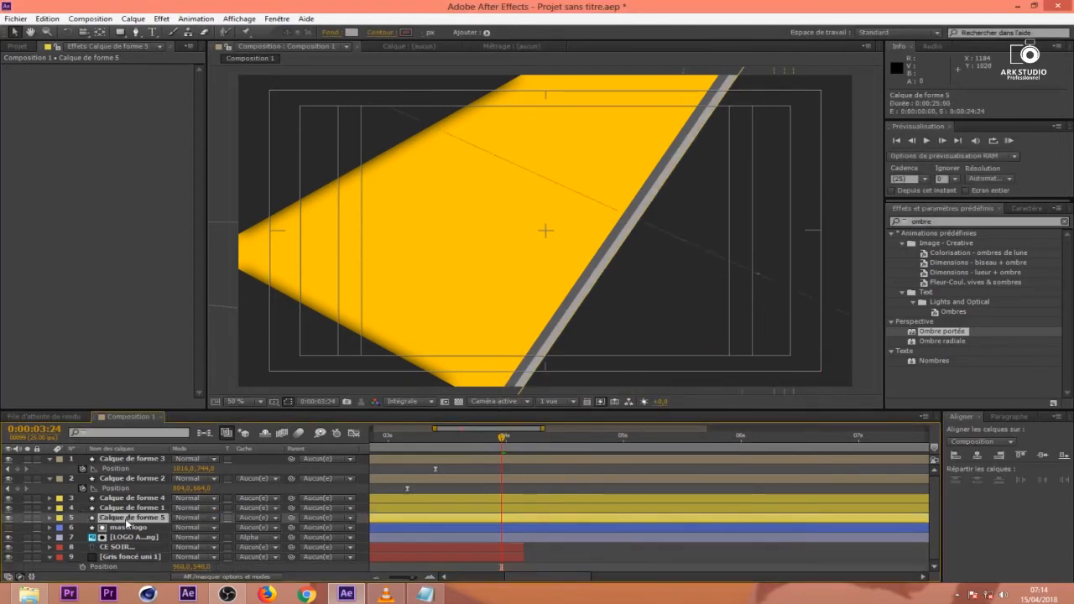
key(ctrl+d)
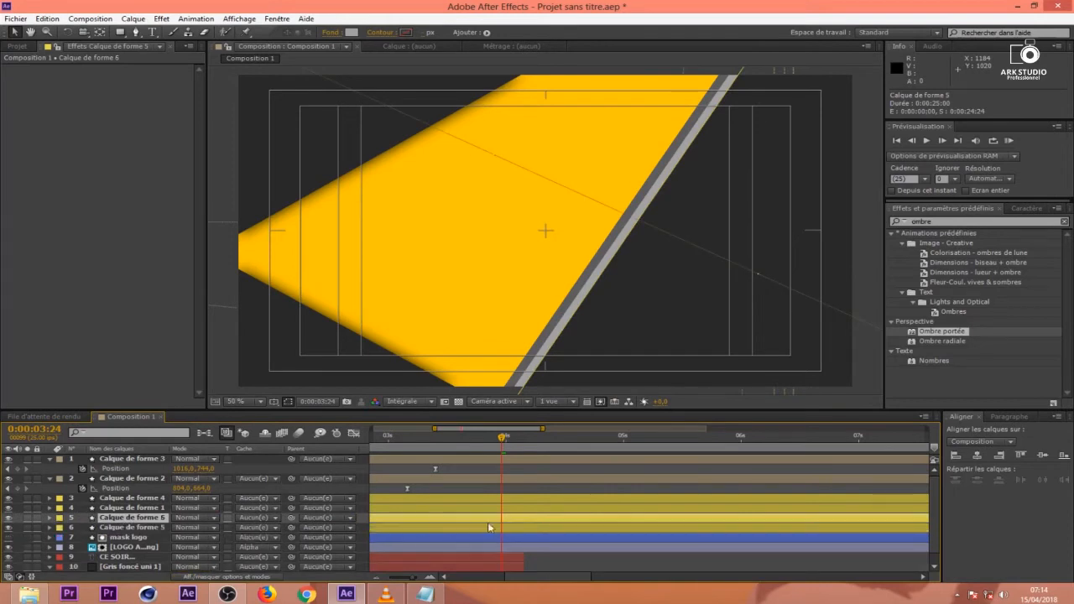
drag(145, 522, 202, 529)
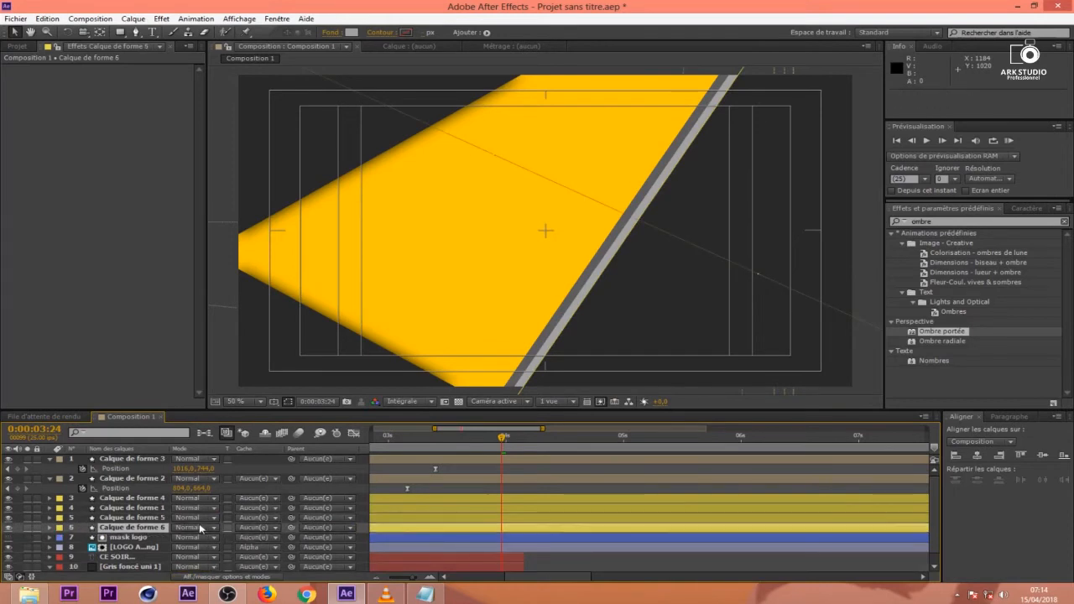
Nudge the duplicated shape layer about 40 px to the right so it extends past the grey diagonal strip.
key(Right)
key(Right)
key(Right)
key(Right)
key(Right)
key(Right)
key(Right)
key(Right)
key(Right)
key(Right)
key(Right)
key(Right)
key(Right)
key(Right)
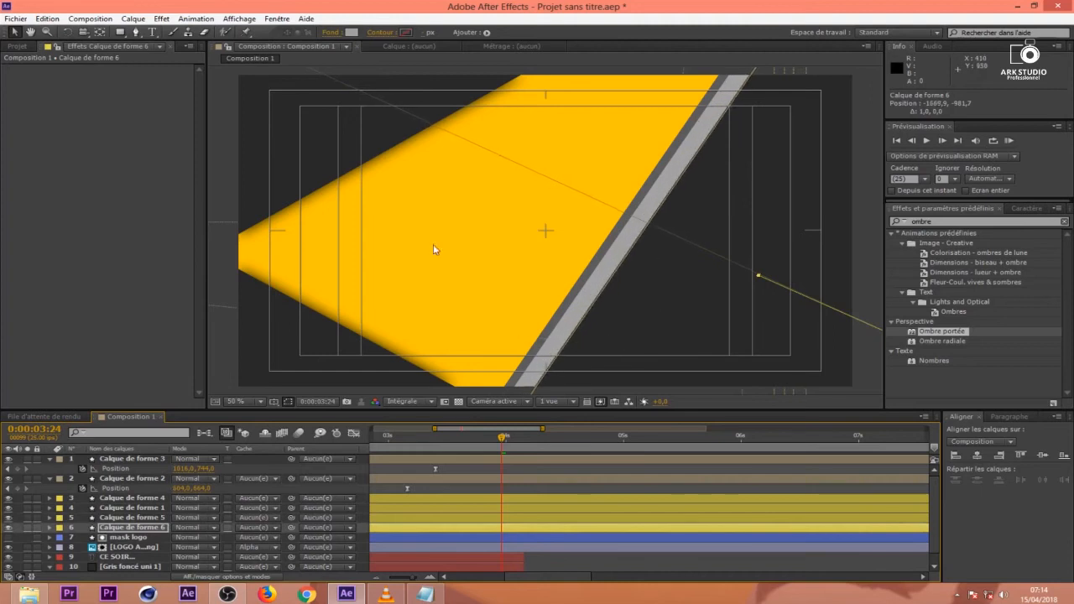
Change the fill of the duplicated shape layer Calque de forme 6 to a lighter grey.
click(352, 33)
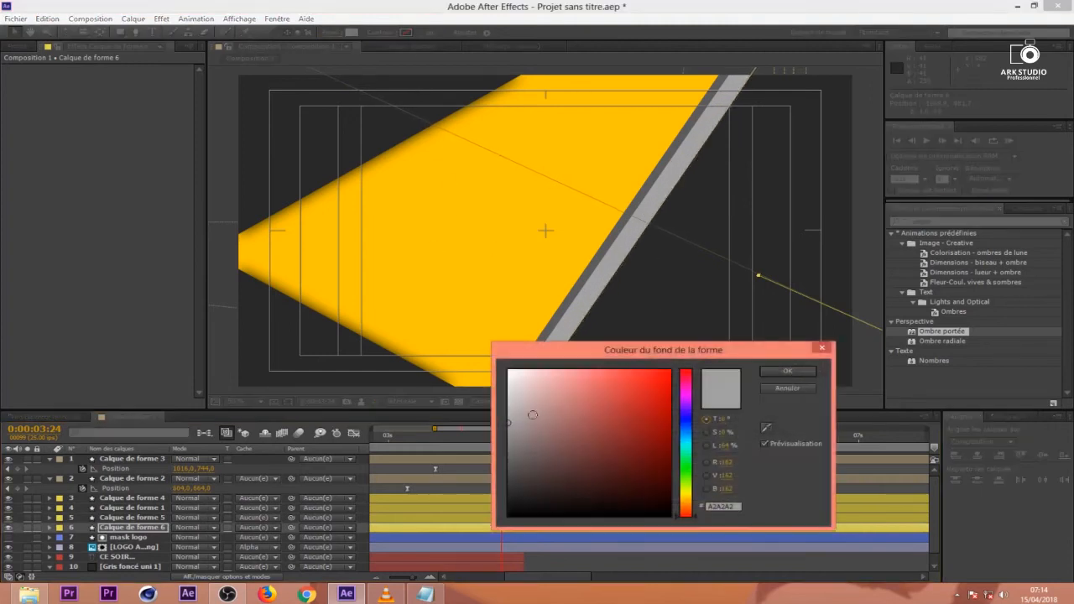
drag(508, 422, 502, 397)
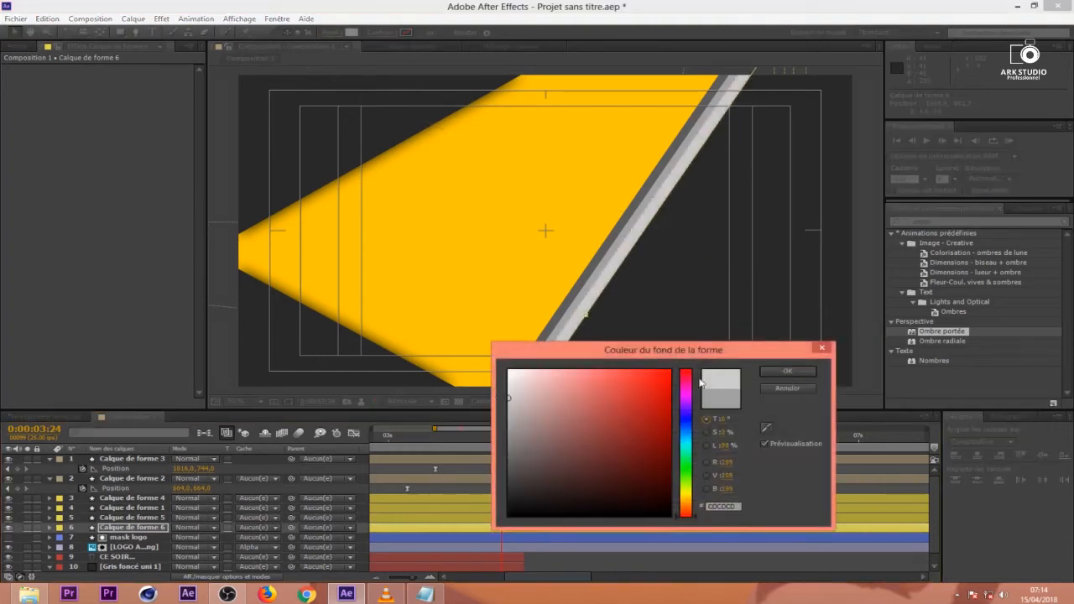
click(787, 371)
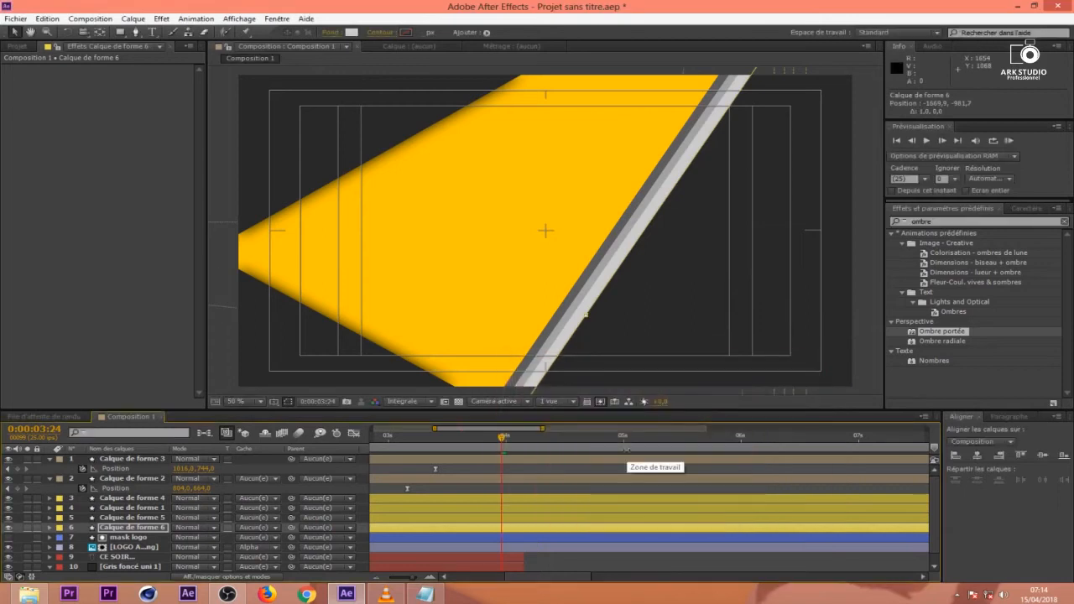
Nudge the light grey strip slightly back to the left to narrow its visible band, and deselect the layer.
key(Left)
key(Left)
key(Left)
key(Left)
key(Left)
key(Left)
key(Left)
key(Left)
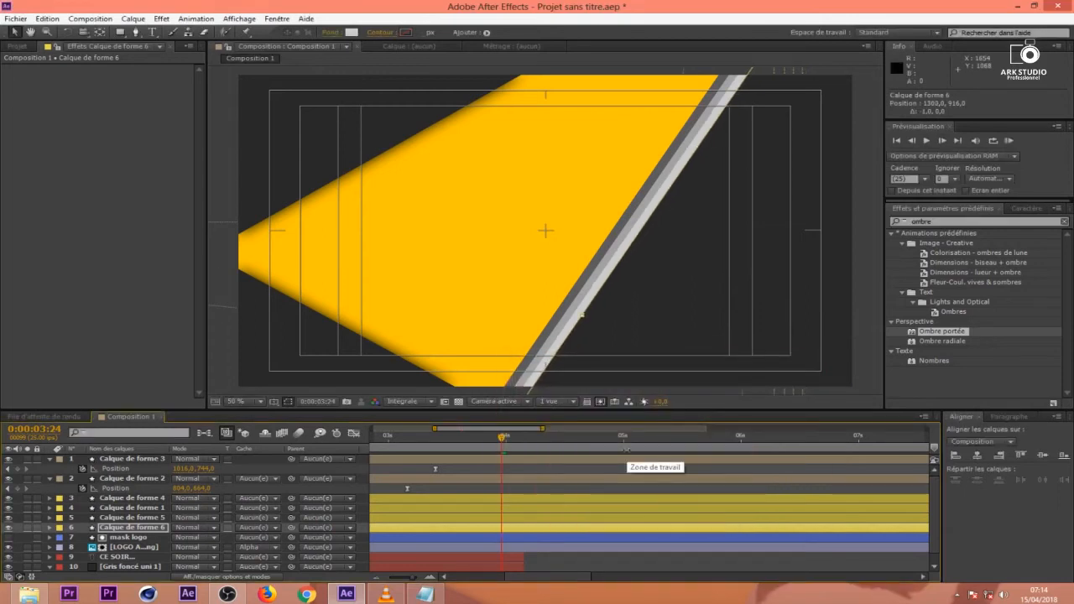
click(515, 484)
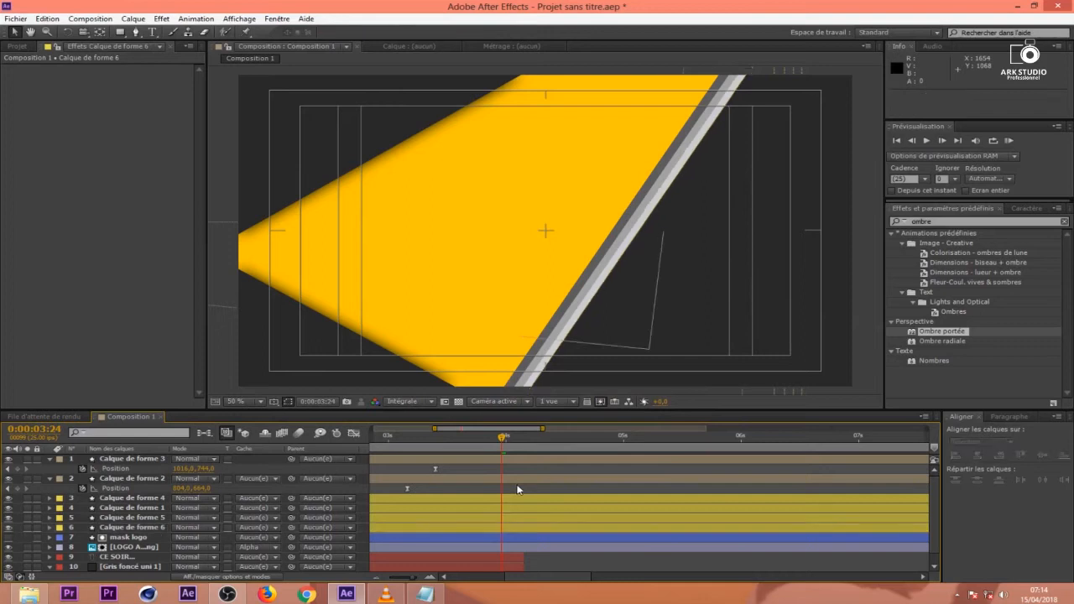
Stagger the start times of the shape layers Calque de forme 4, 1, 5 and 6 by a few frames.
drag(434, 428, 372, 429)
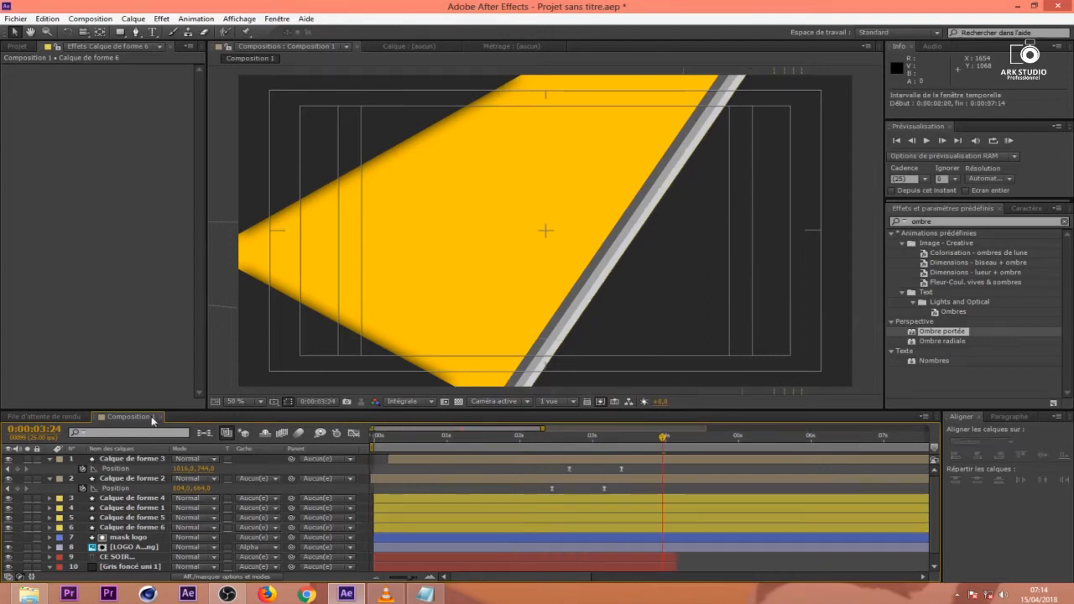
drag(541, 429, 693, 428)
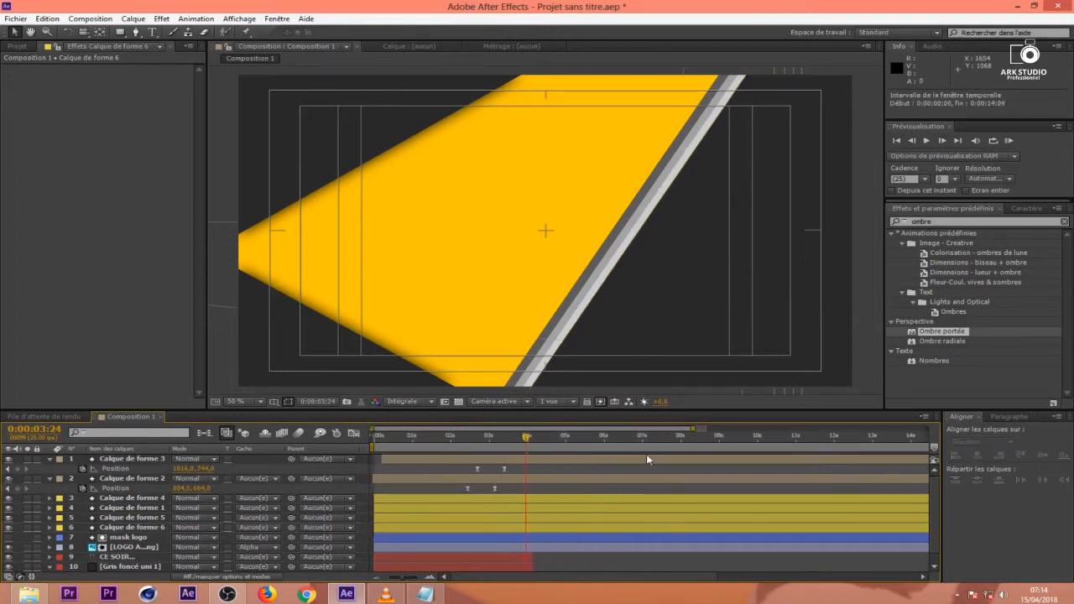
drag(491, 502, 512, 527)
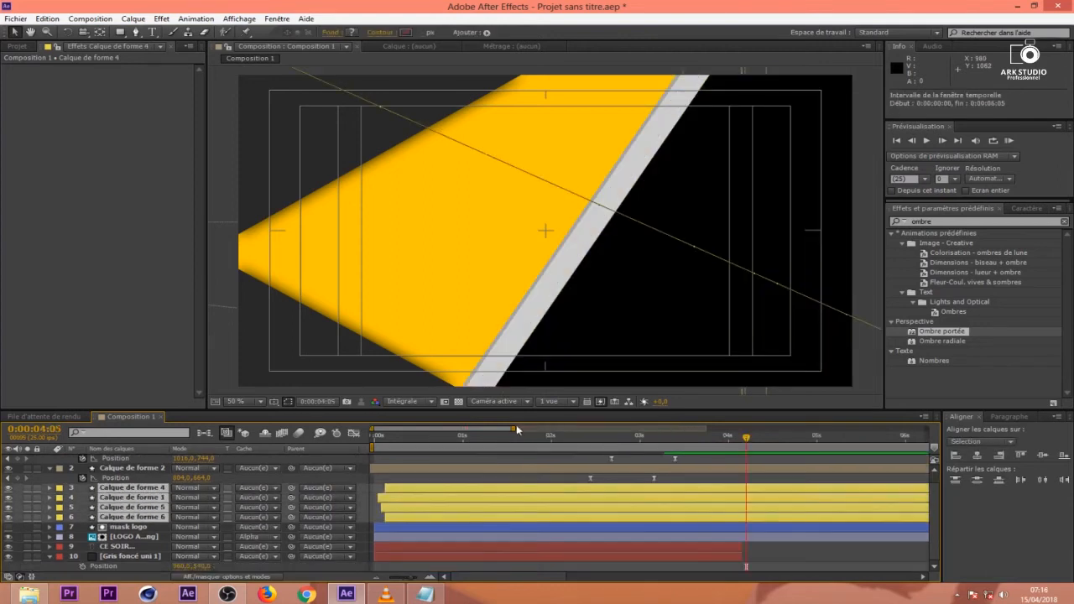
Play a RAM preview of the composition to check the staggered diagonal shape animation.
drag(517, 430, 707, 430)
click(1008, 140)
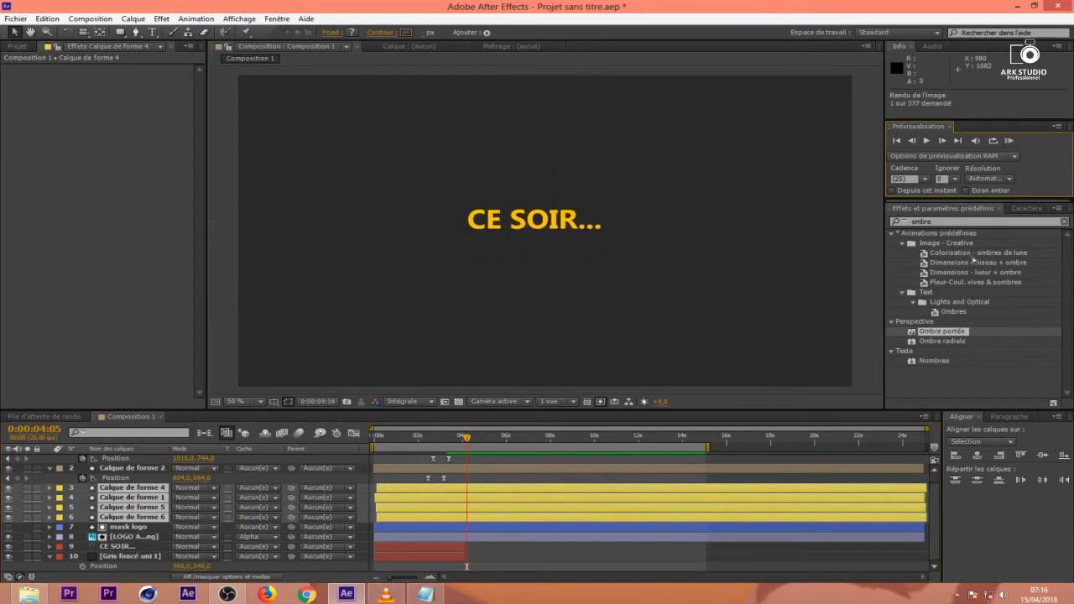
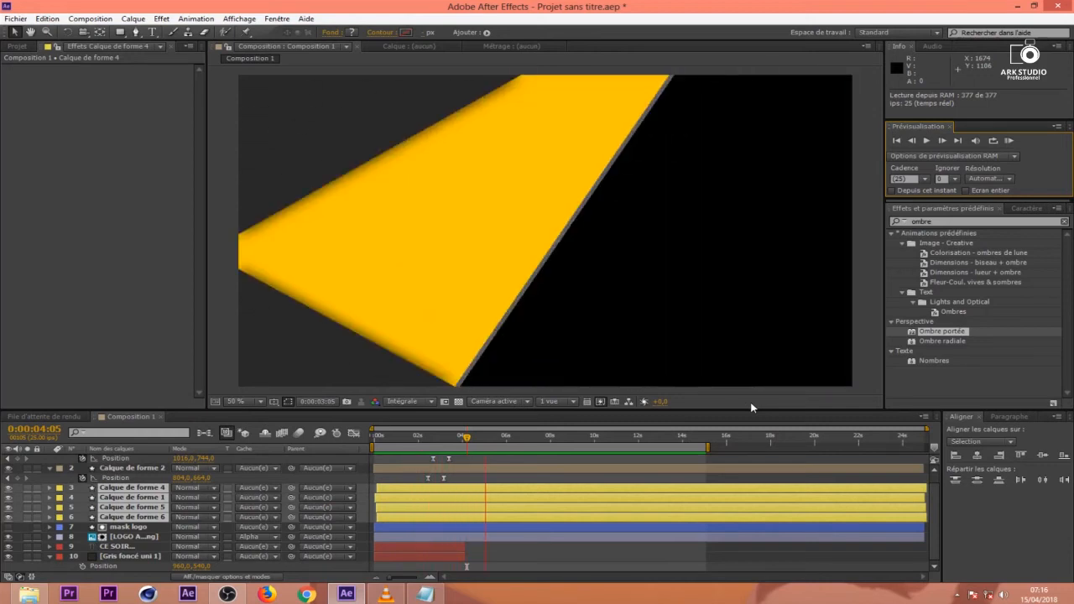
key(space)
Show the Position keyframes of Calque de forme 4, 1, 5 and 6 and move their end keyframes later by increasing offsets.
key(p)
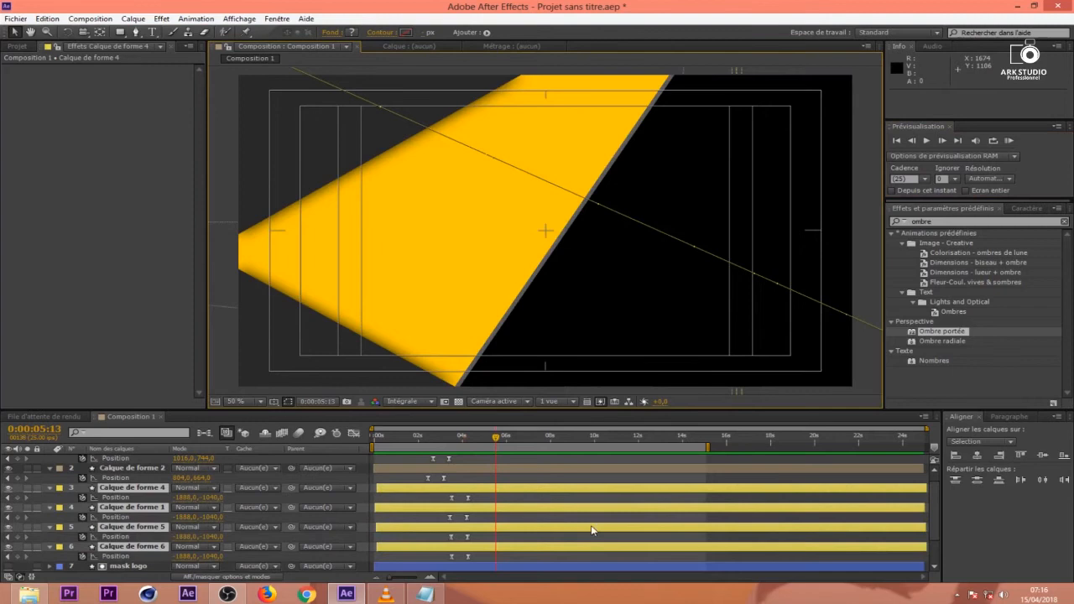
drag(485, 502, 443, 560)
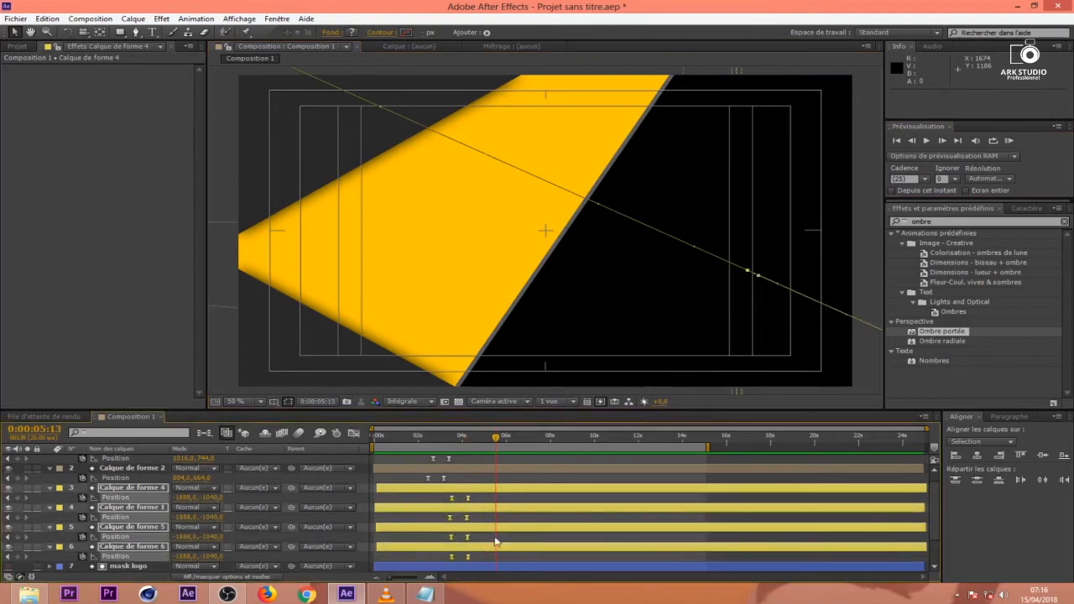
click(466, 438)
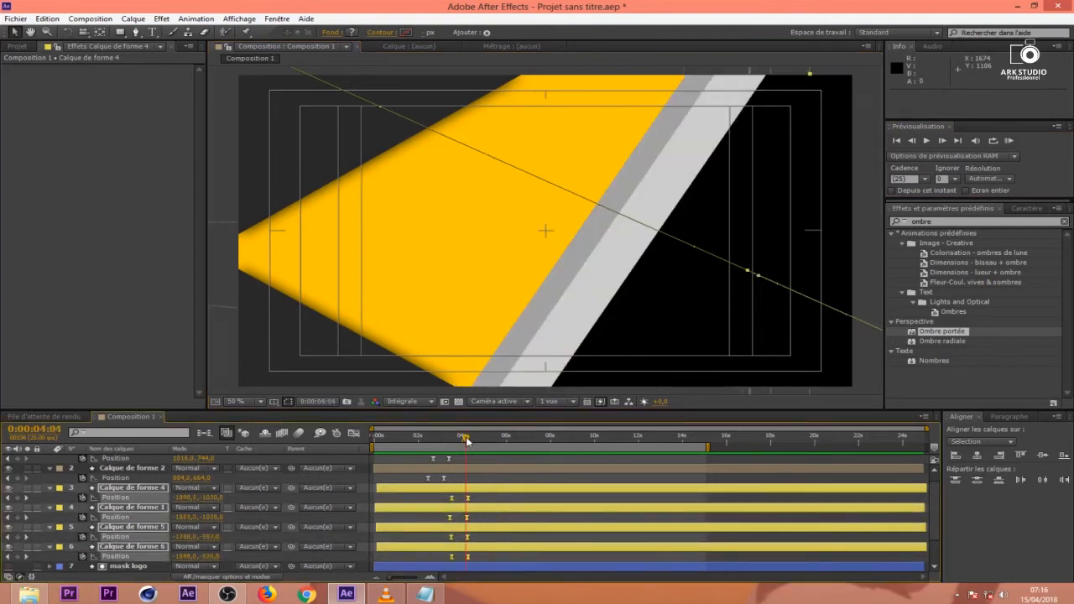
key(equal)
key(equal)
key(equal)
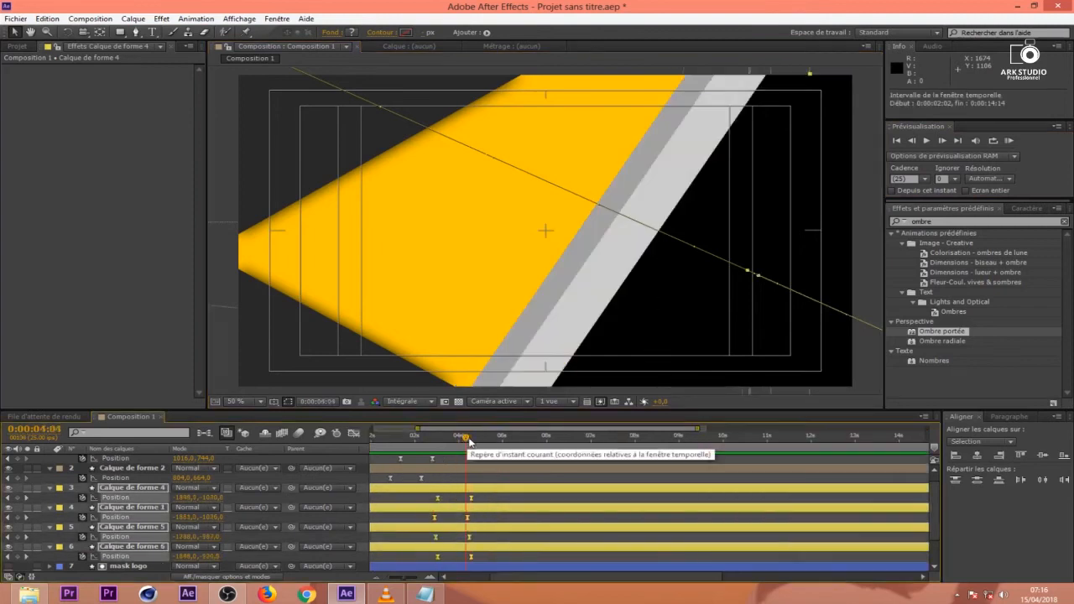
drag(546, 577, 519, 581)
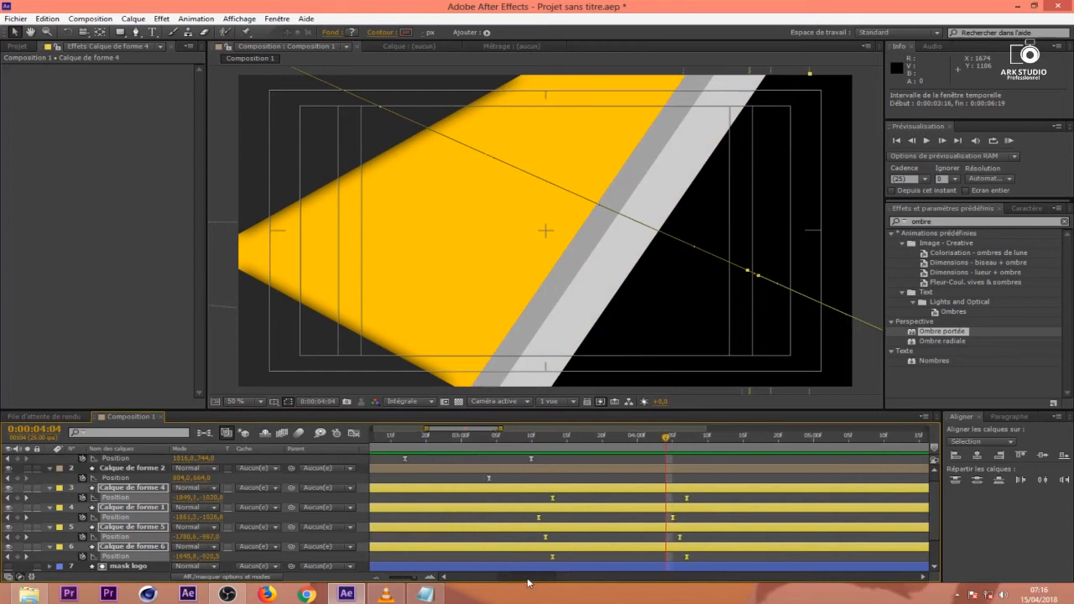
drag(656, 496, 715, 563)
drag(665, 516, 688, 519)
drag(717, 556, 730, 563)
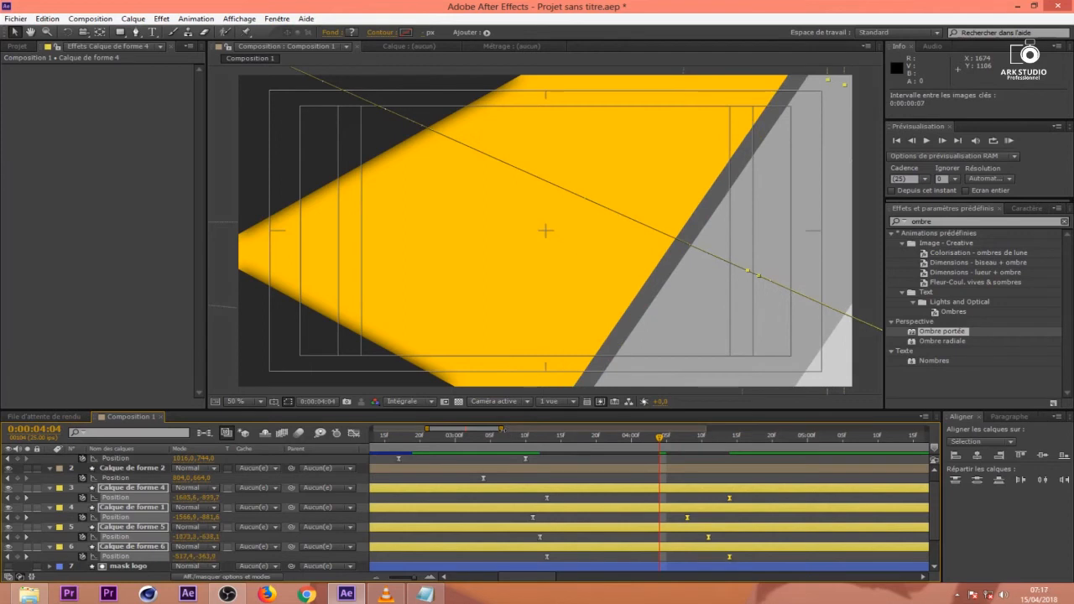
End the work area at 0:00:06:23 and run a RAM preview of the slowed shape transition.
click(513, 436)
drag(501, 428, 636, 436)
drag(426, 428, 371, 428)
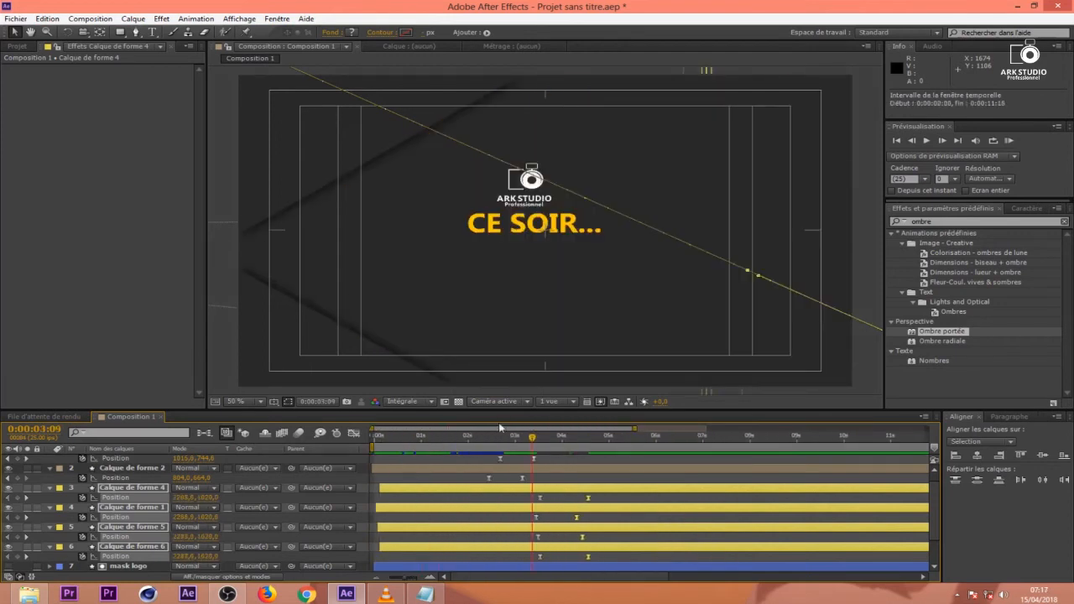
click(700, 438)
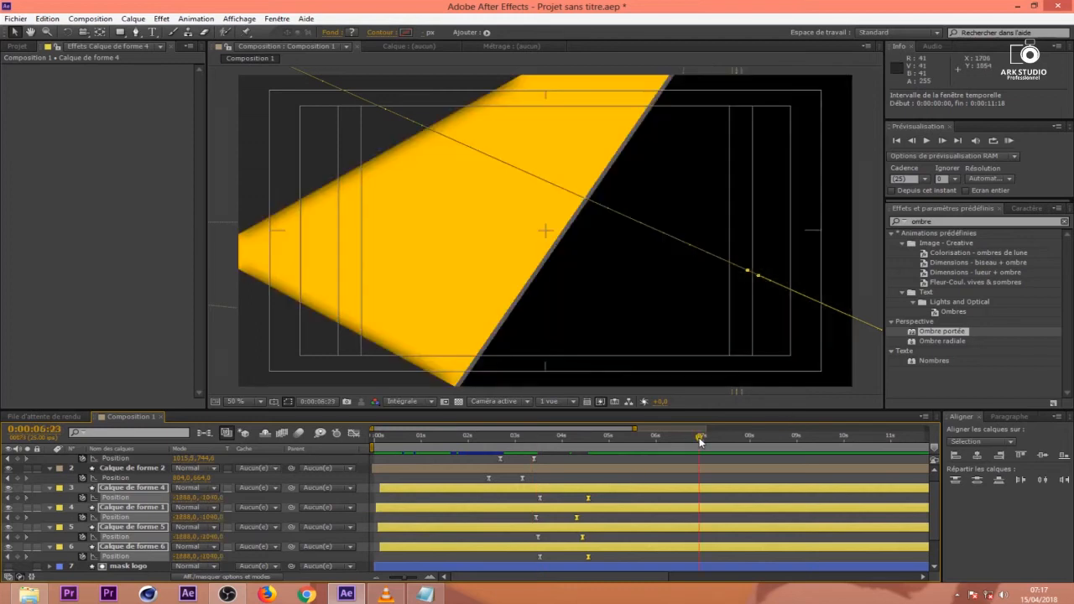
key(n)
click(1008, 140)
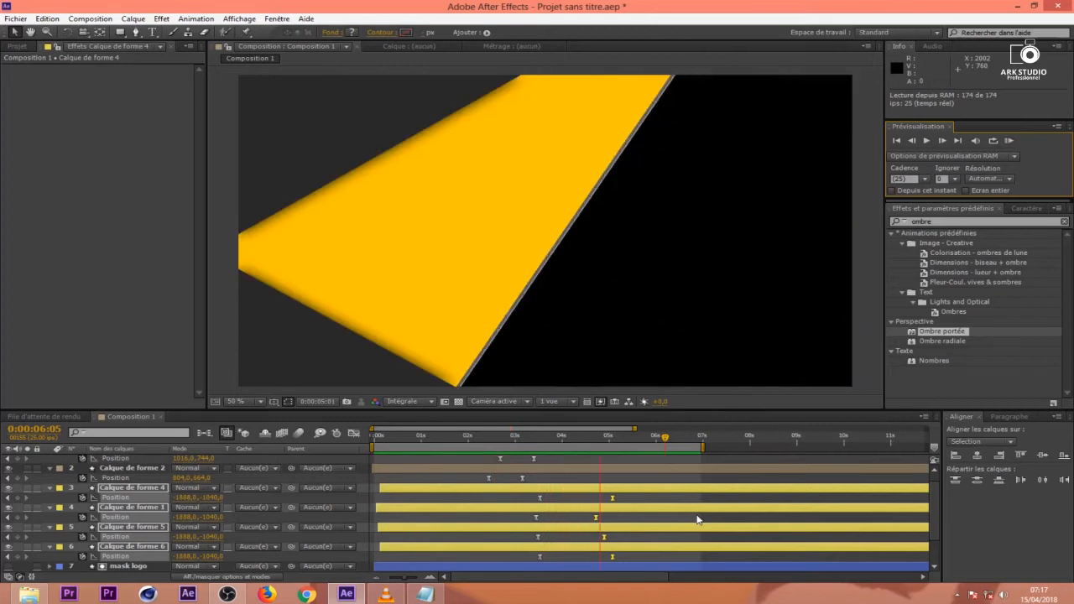
Scrub through the transition to 0:00:05:18 and collapse the open properties of all layers.
click(568, 434)
drag(568, 435, 643, 468)
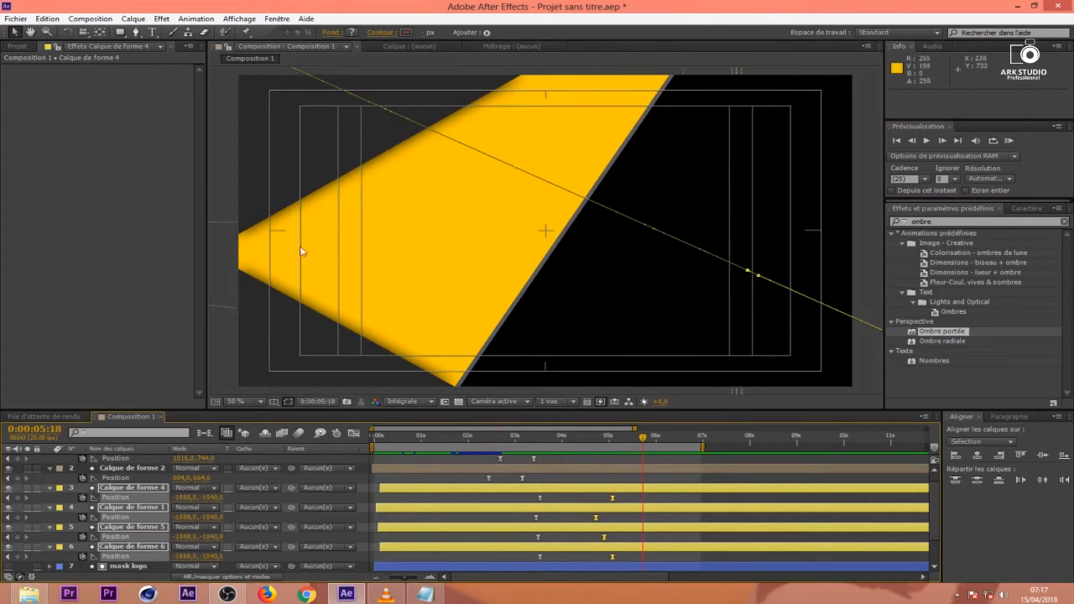
scroll(377, 260, up, 1)
scroll(427, 332, down, 3)
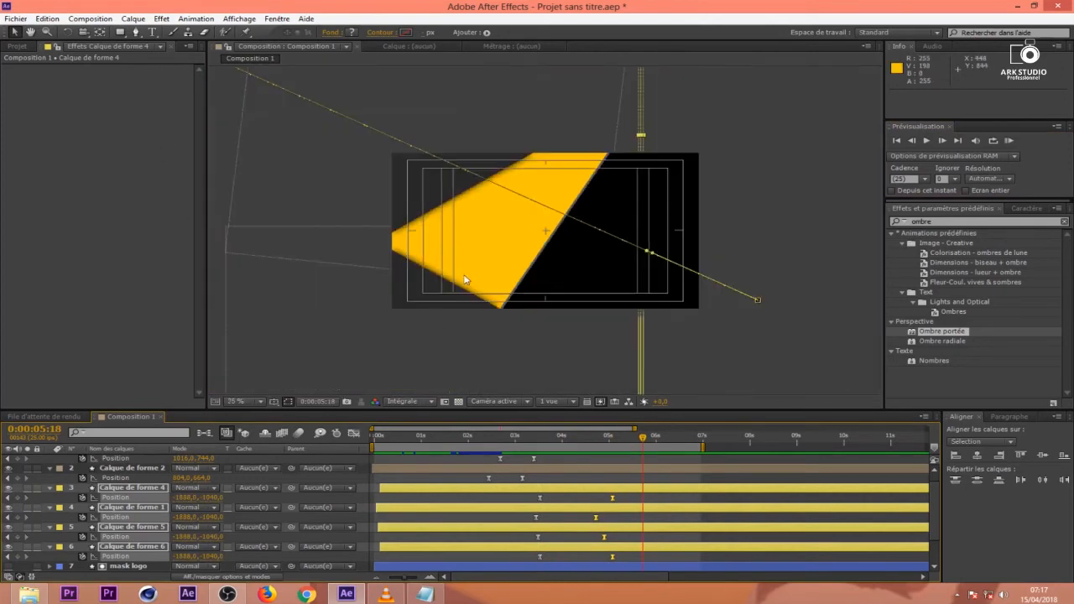
click(440, 390)
click(732, 526)
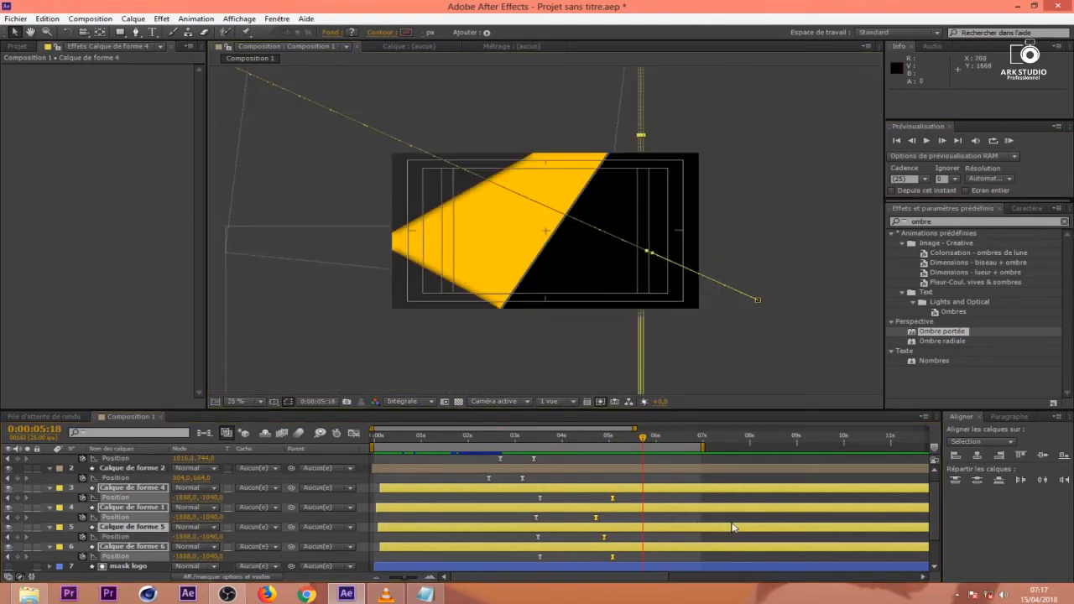
key(ctrl+a)
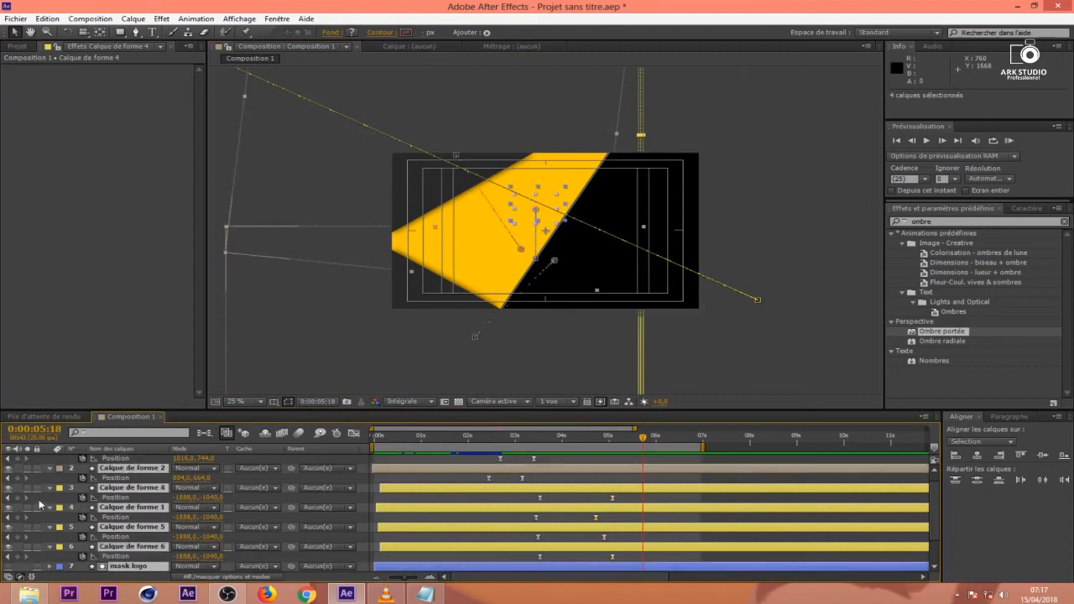
click(49, 469)
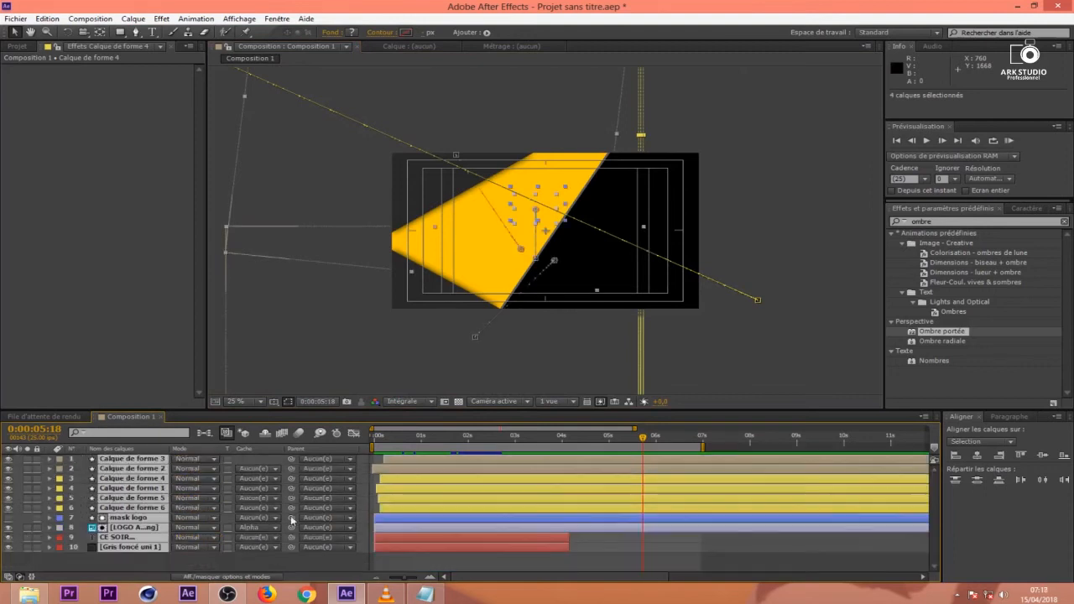
click(515, 559)
Add a text layer reading "CE SOIR..." near the upper edge of the yellow shape.
key(period)
key(ctrl+t)
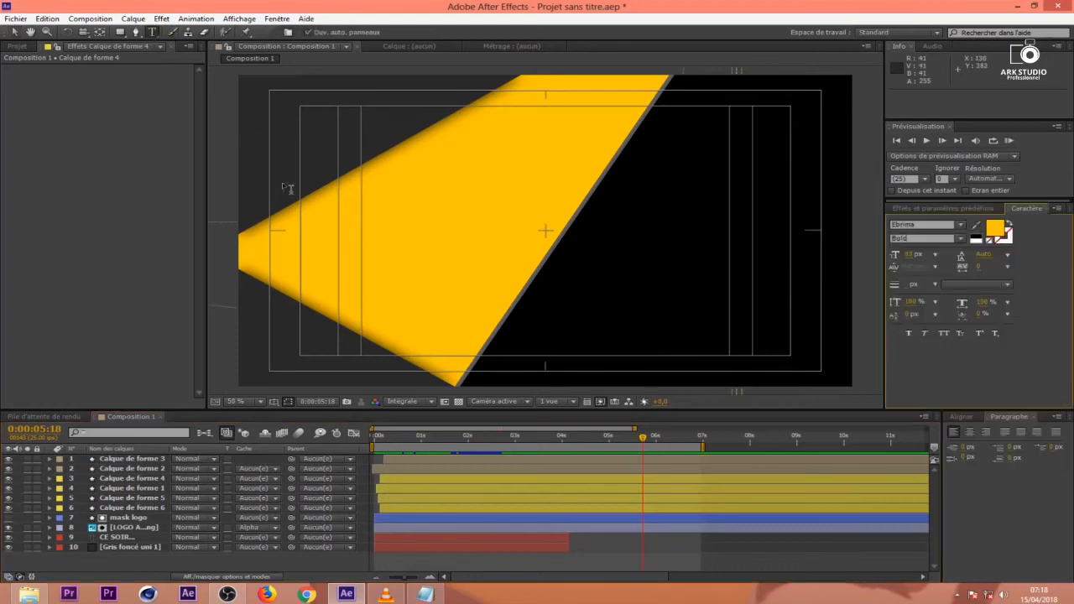
click(288, 186)
text(C)
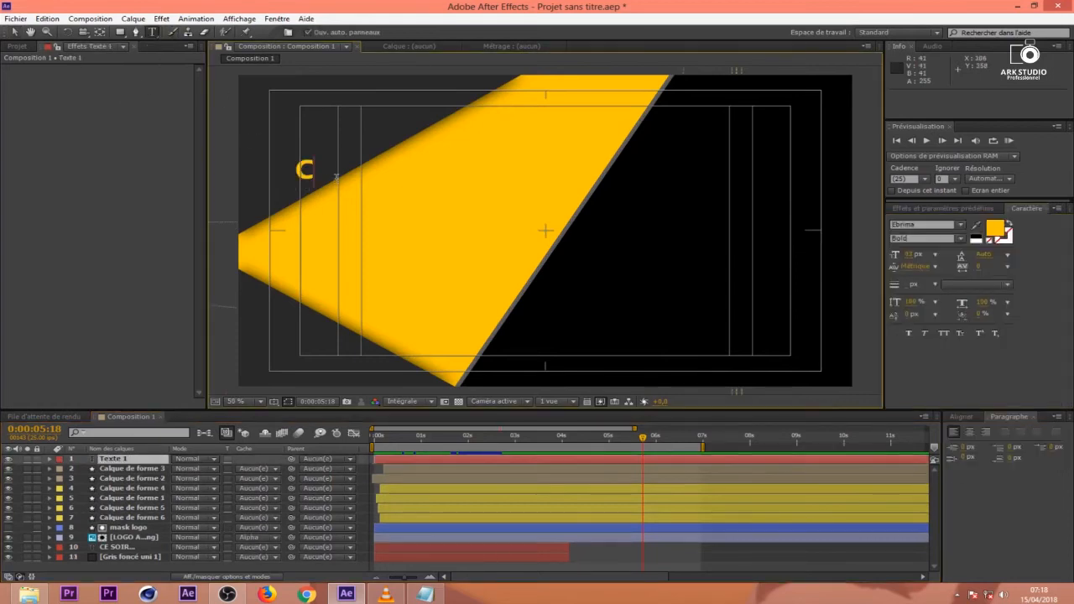
text(E SOIR)
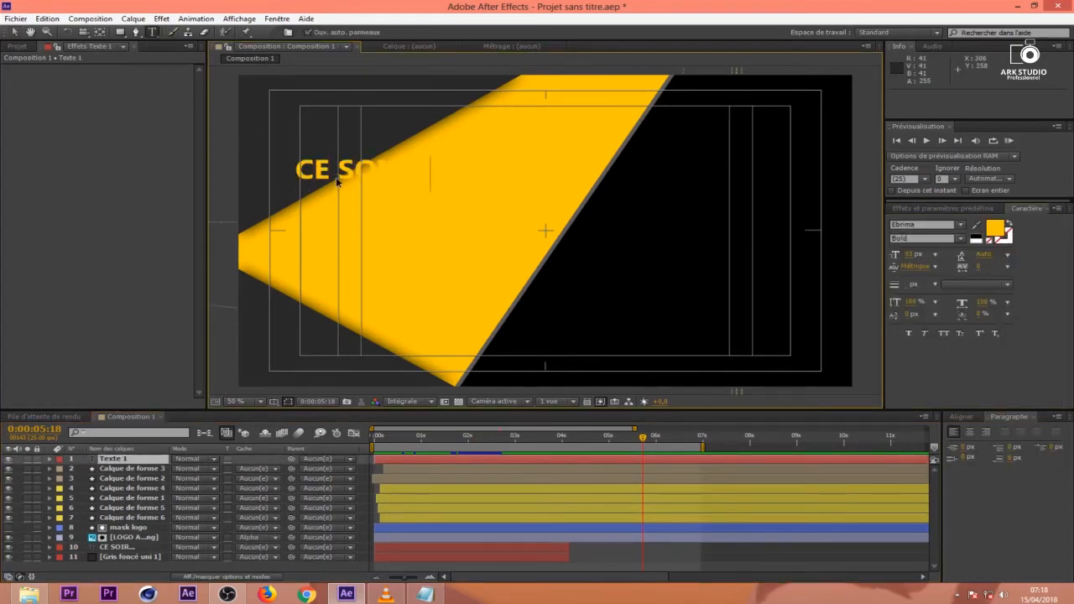
click(15, 32)
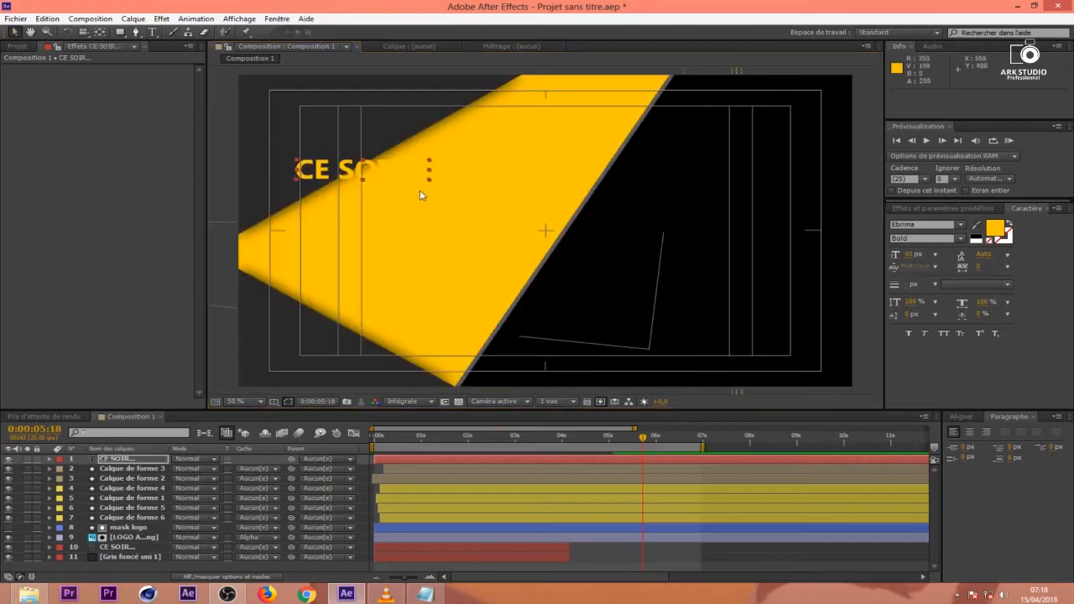
Rotate the CE SOIR... text to about -30° and position it along the yellow shape's upper slanted edge.
drag(414, 174, 396, 88)
key(w)
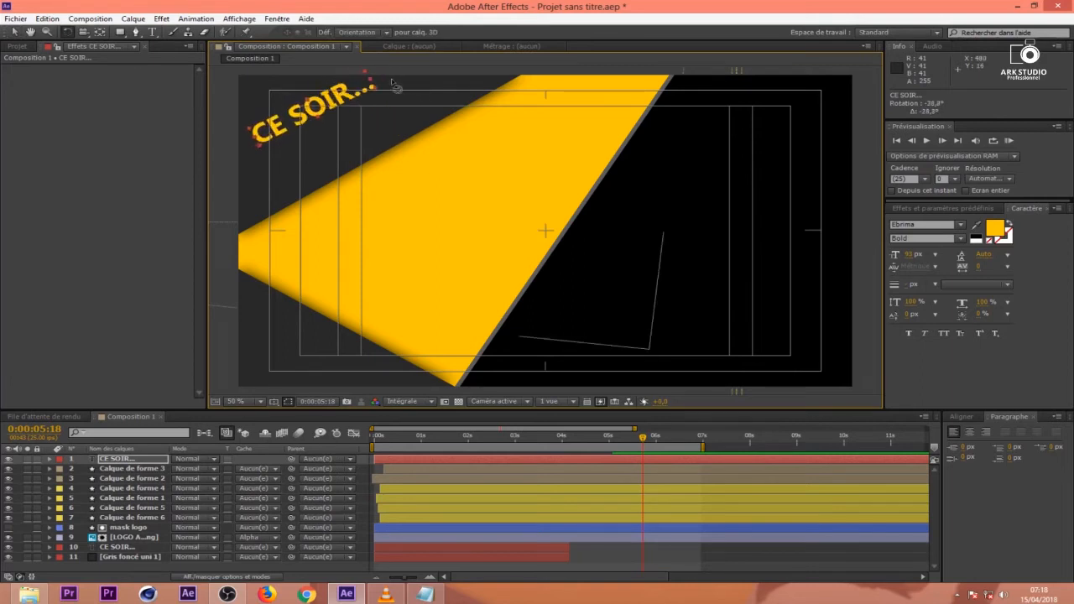
key(v)
drag(306, 108, 360, 143)
key(w)
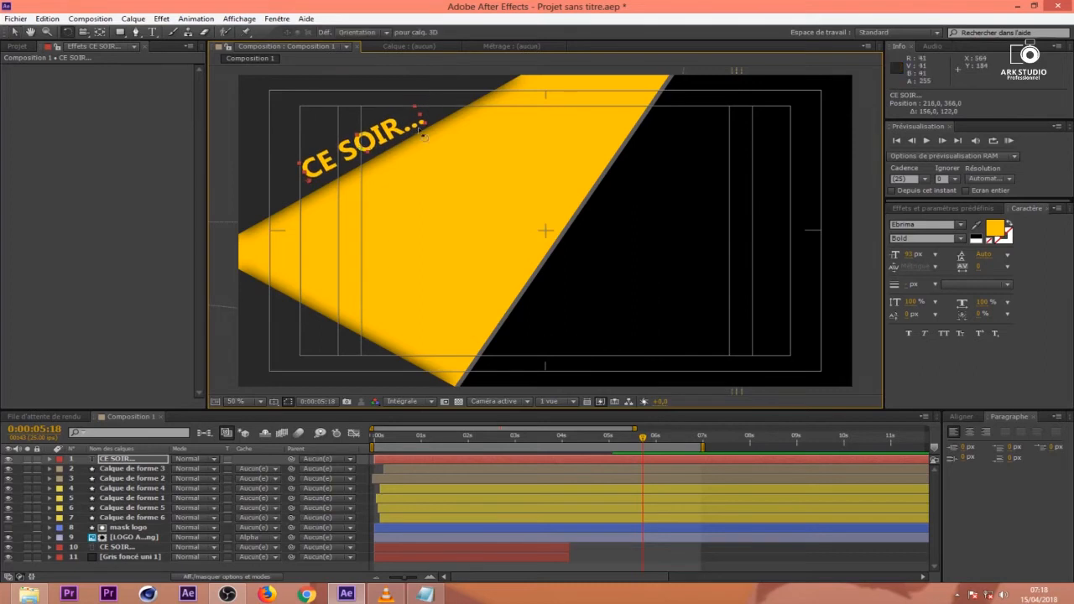
drag(429, 127, 366, 149)
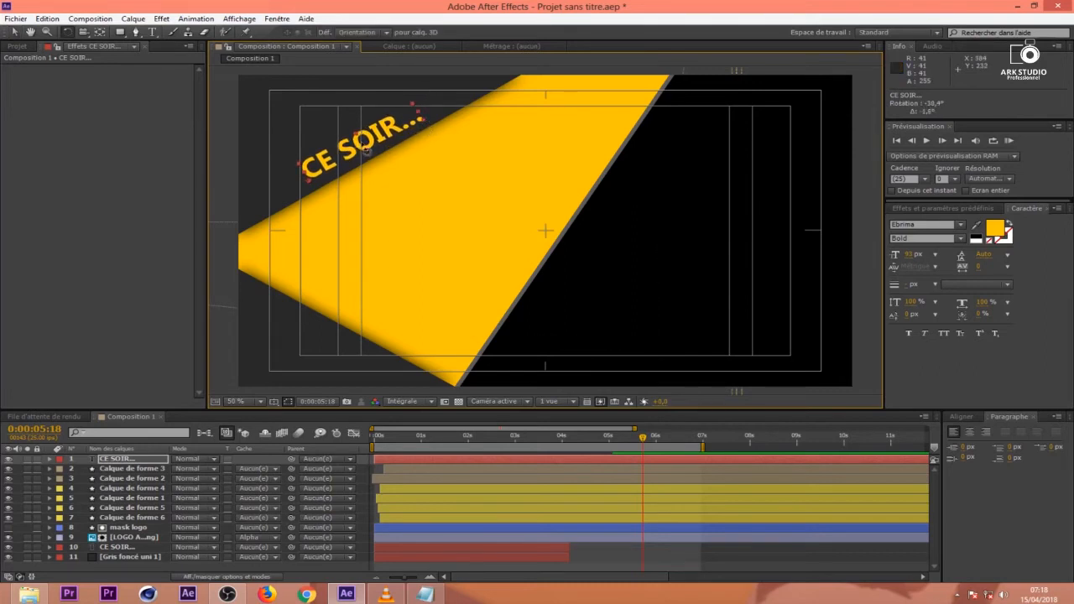
Keyframe the position of the slanted CE SOIR... text so it slides in from beyond the composition's left edge, from 0:00:03:20 to 0:00:04:09.
drag(642, 437, 553, 457)
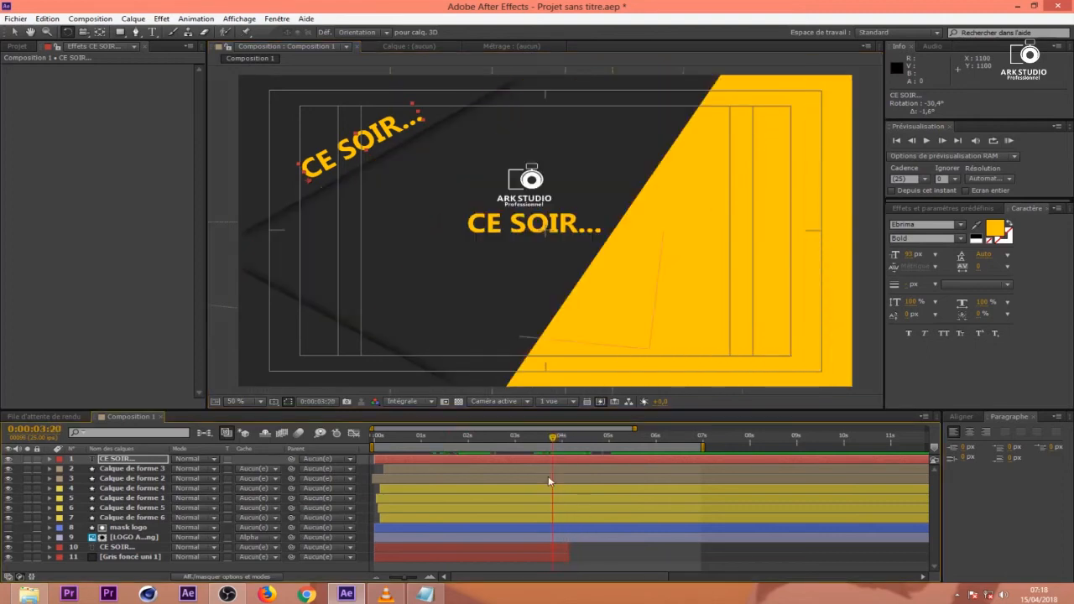
key(p)
click(83, 468)
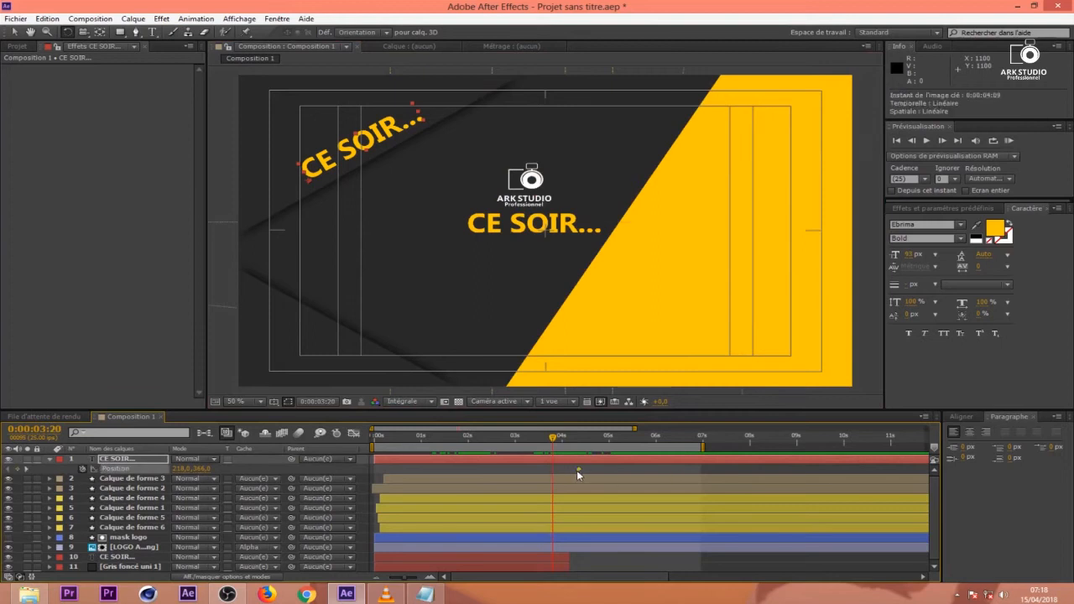
key(v)
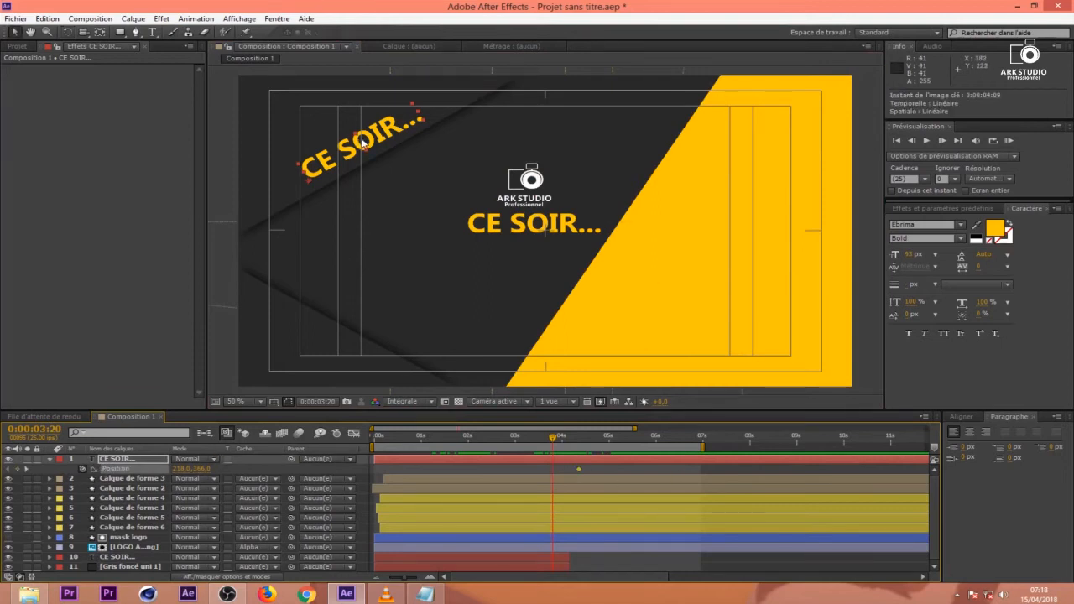
drag(366, 140, 200, 237)
Apply Easy Ease to both CE SOIR... position keyframes, shift the last one slightly later, and reshape the speed graph to peak early.
drag(552, 437, 529, 472)
key(F9)
click(568, 439)
drag(579, 470, 582, 470)
click(354, 434)
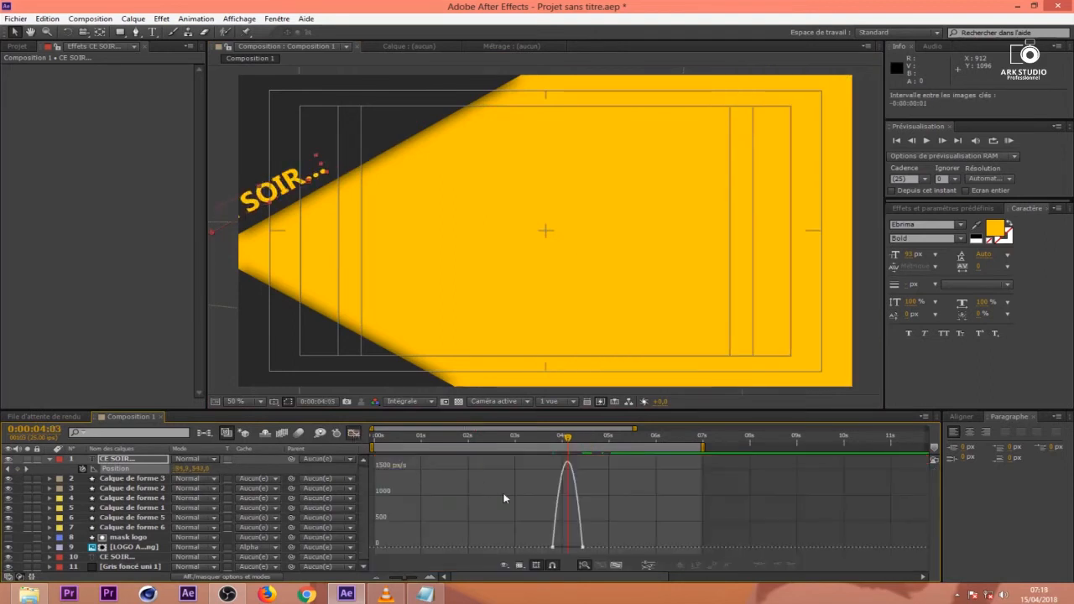
key(=)
key(=)
drag(640, 542, 512, 547)
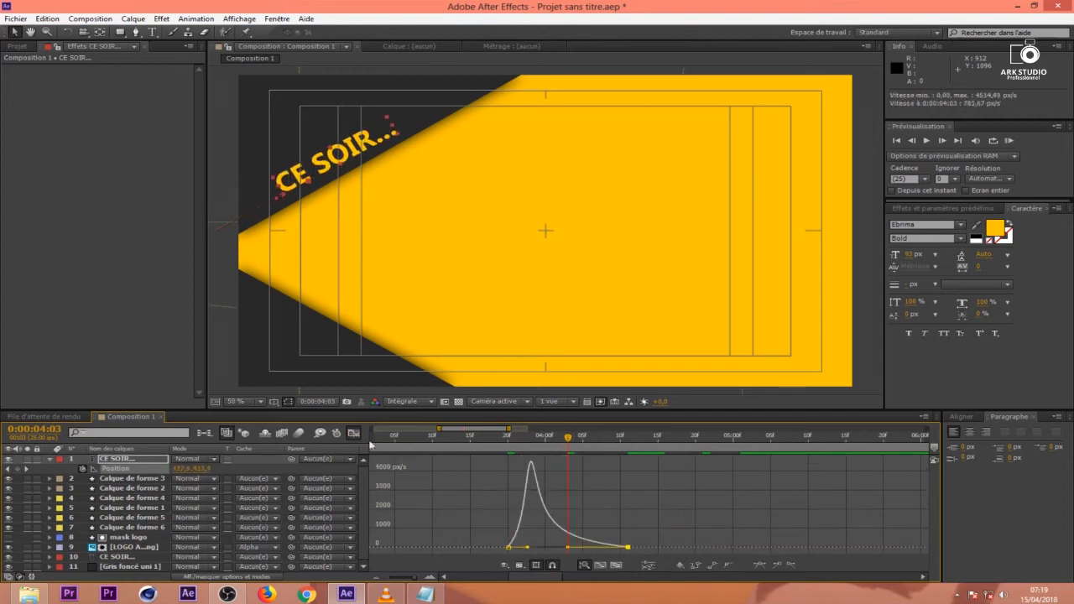
click(354, 435)
Run a RAM preview of the eased CE SOIR... text entrance.
drag(589, 445, 687, 438)
drag(444, 428, 326, 443)
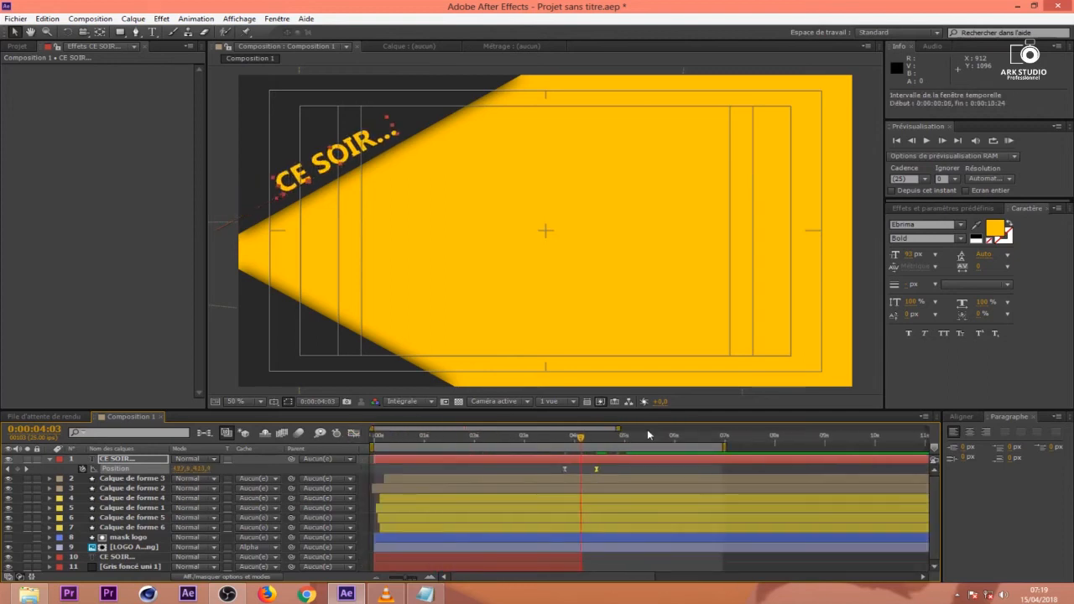
drag(620, 428, 725, 429)
click(1008, 141)
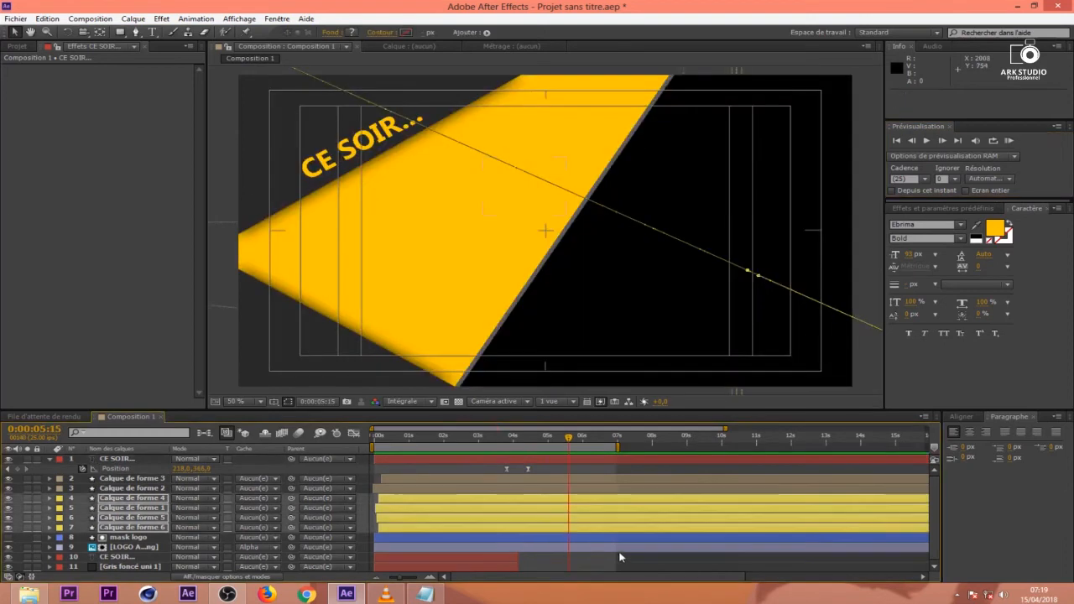
At 0:00:05:01, add a text layer with the artist's name on the yellow shape, filled with dark grey sampled from the background.
click(460, 446)
drag(460, 446, 548, 456)
click(153, 32)
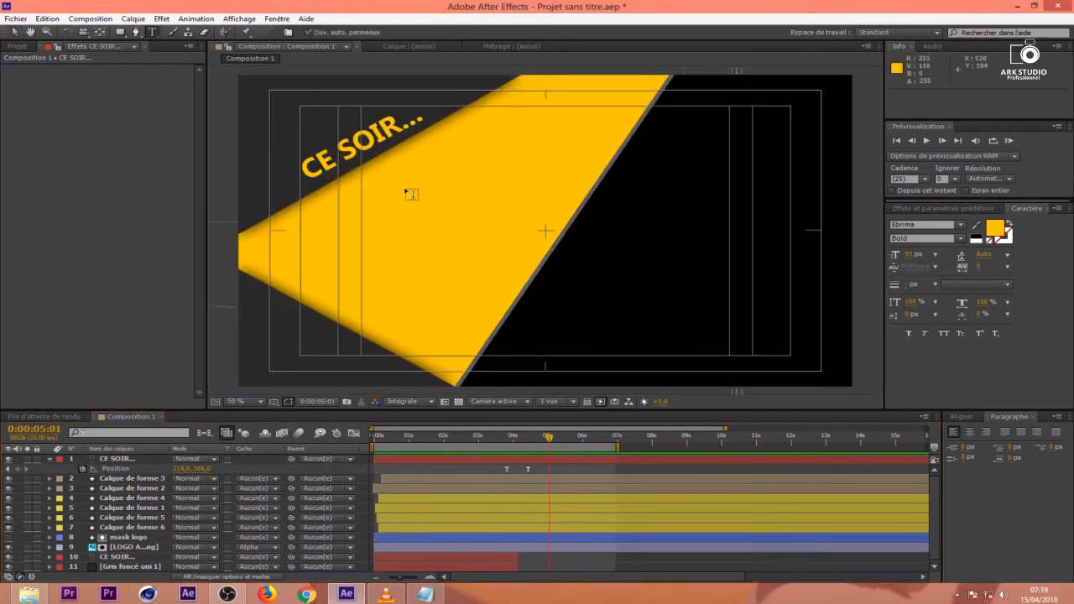
click(367, 193)
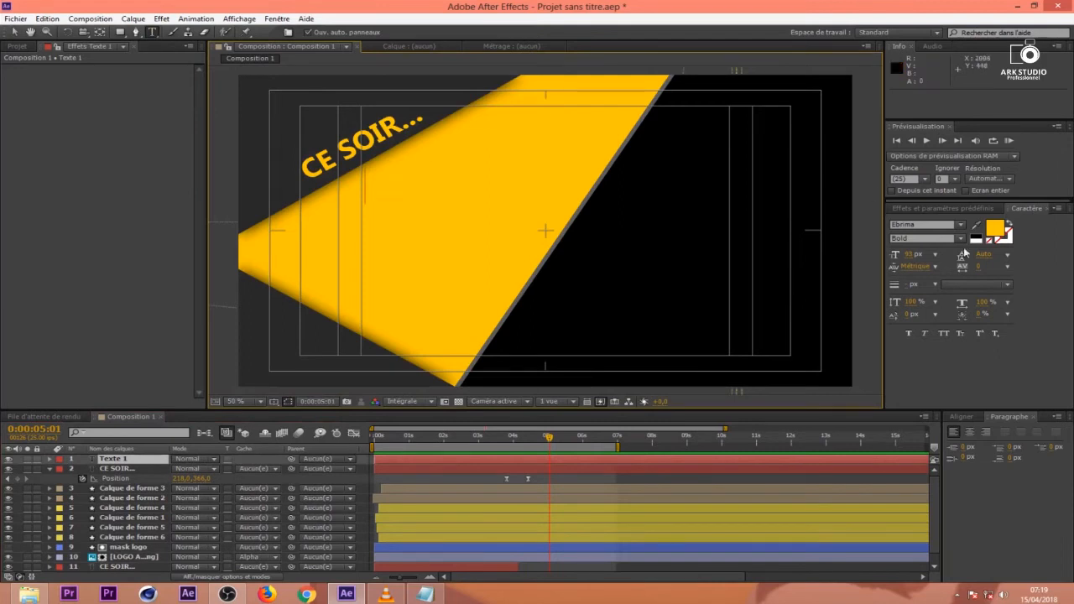
click(975, 225)
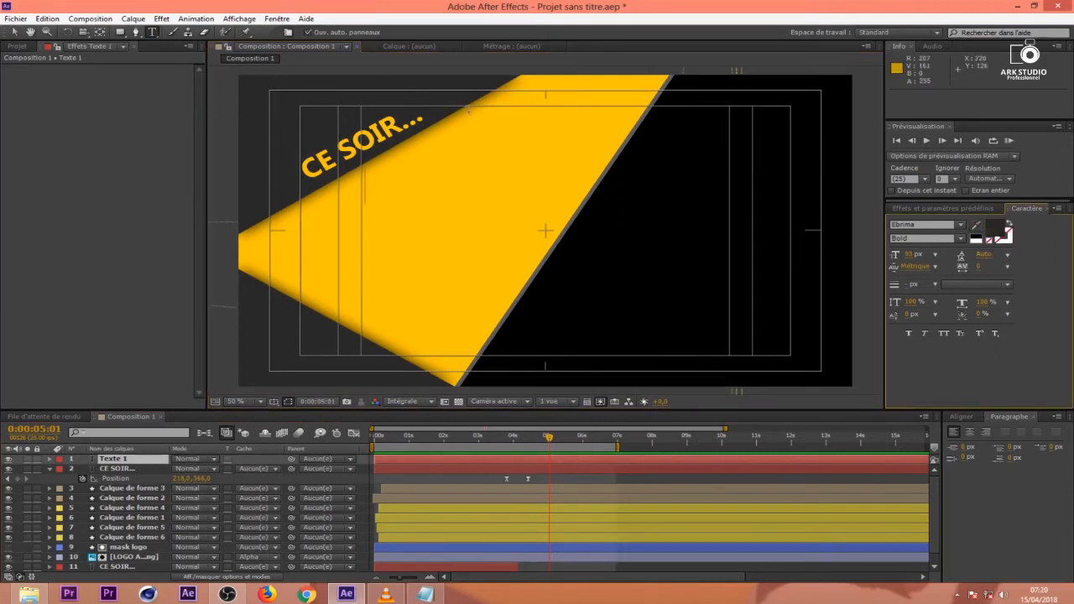
click(366, 195)
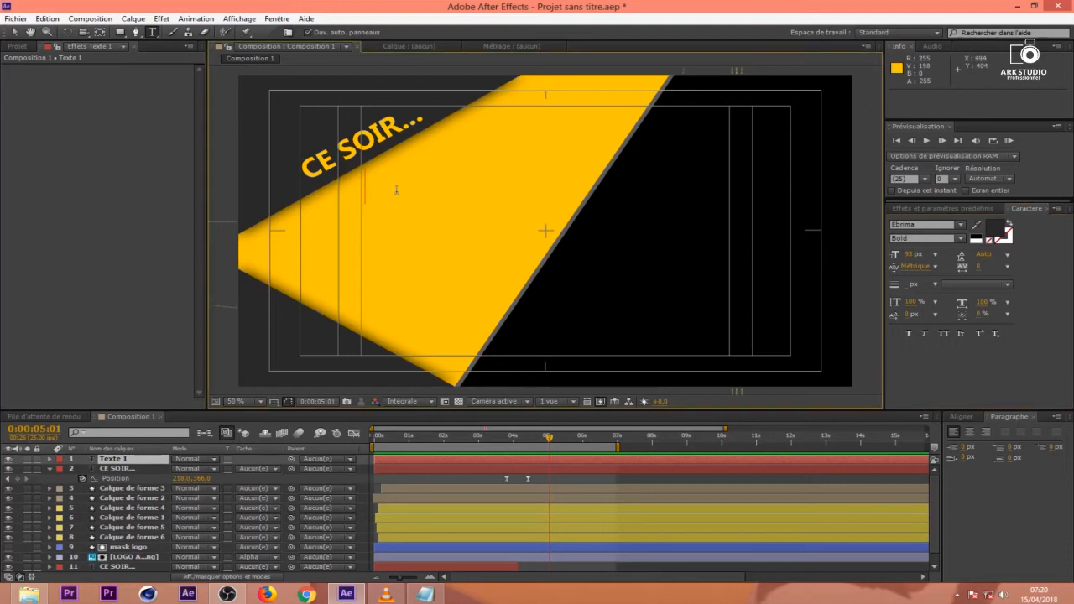
text(D.A Caleb)
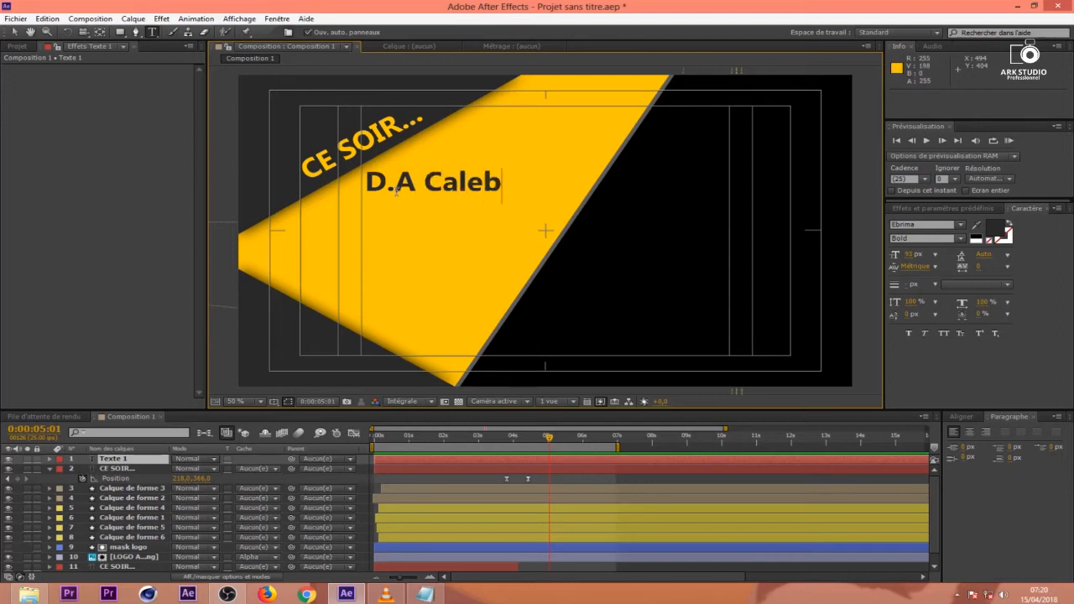
Set the font size of the artist's name text to 61 px.
click(14, 31)
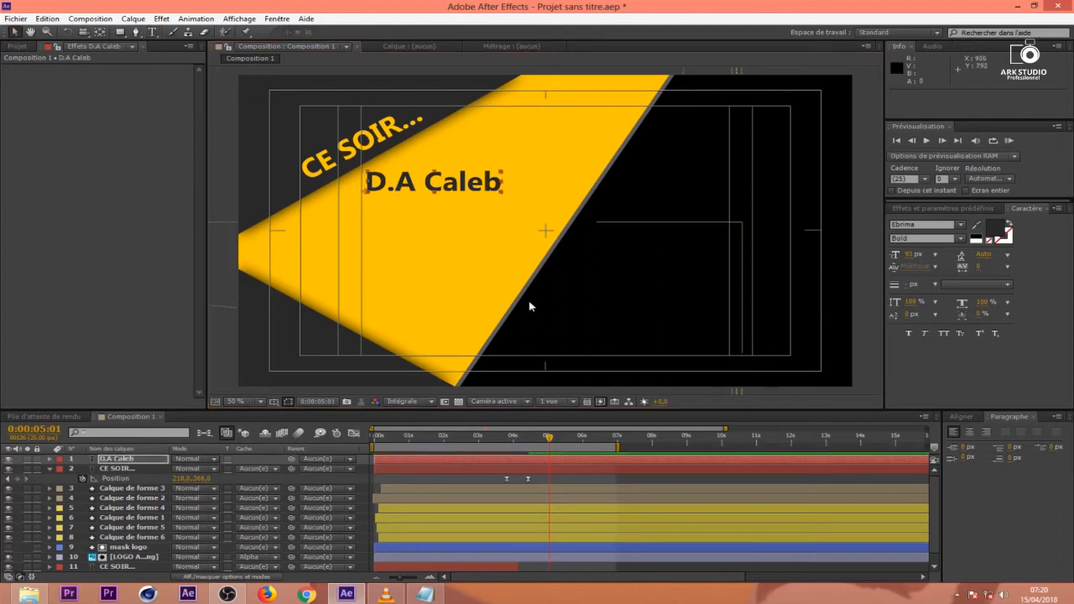
key(s)
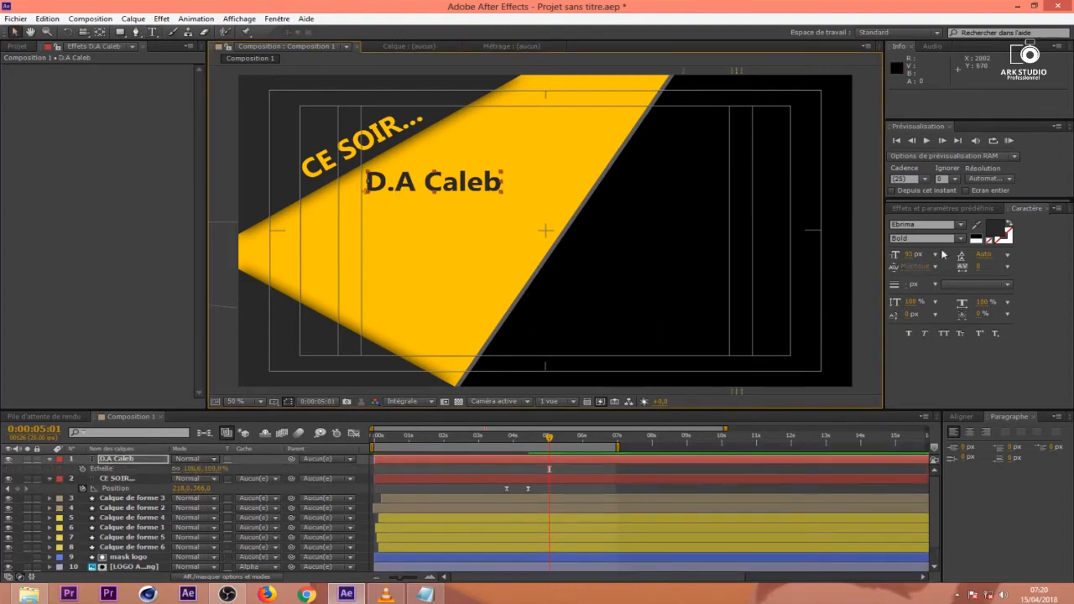
drag(913, 254, 896, 266)
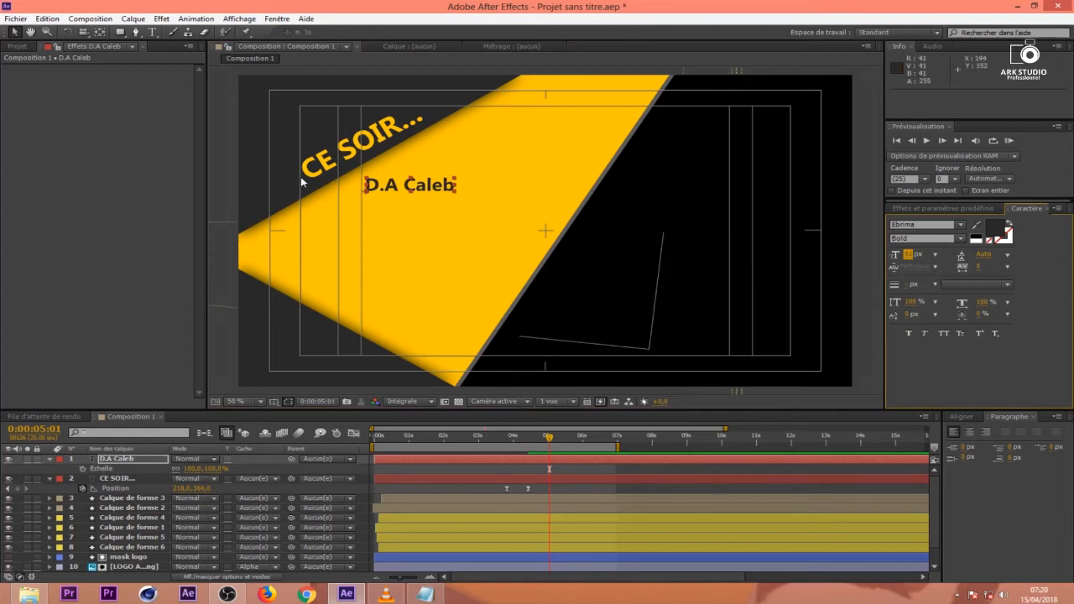
Show the rulers, add a vertical guide below the CE SOIR... text and align the artist's name to it.
key(ctrl+r)
drag(216, 174, 422, 189)
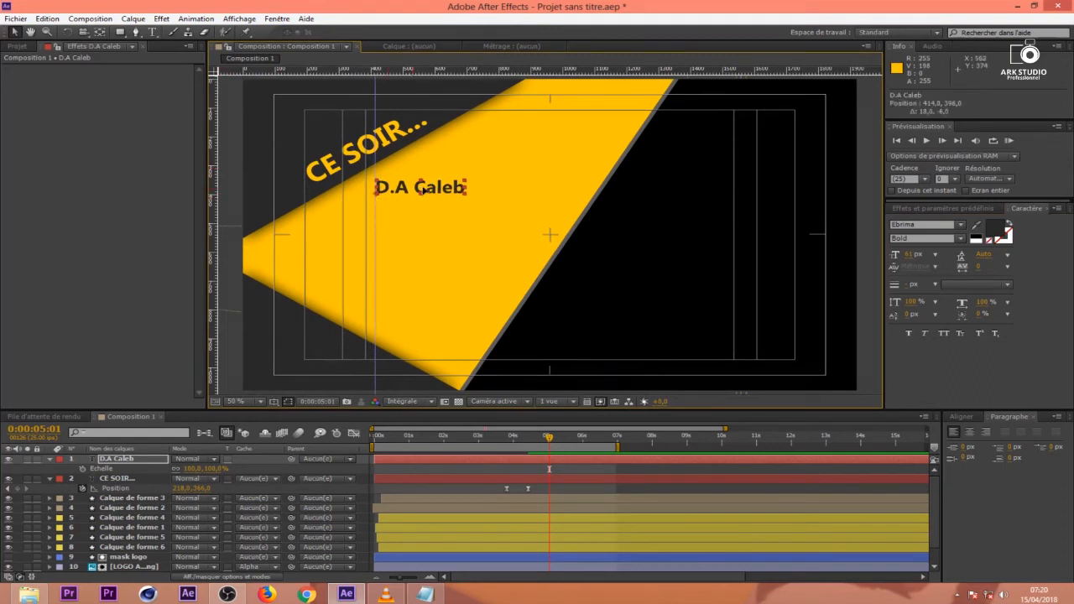
key(period)
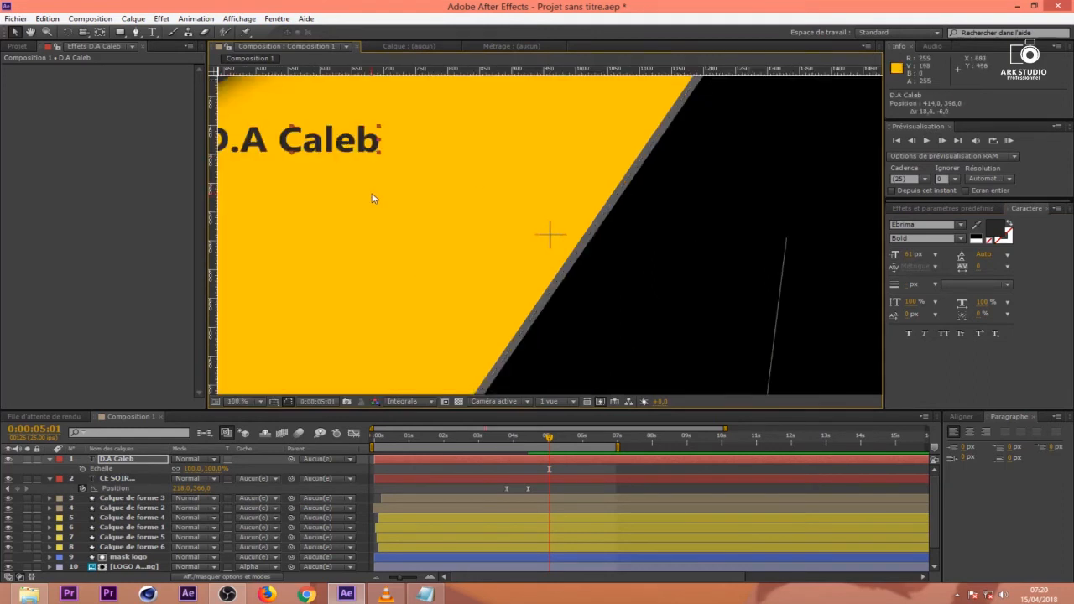
drag(372, 173, 570, 246)
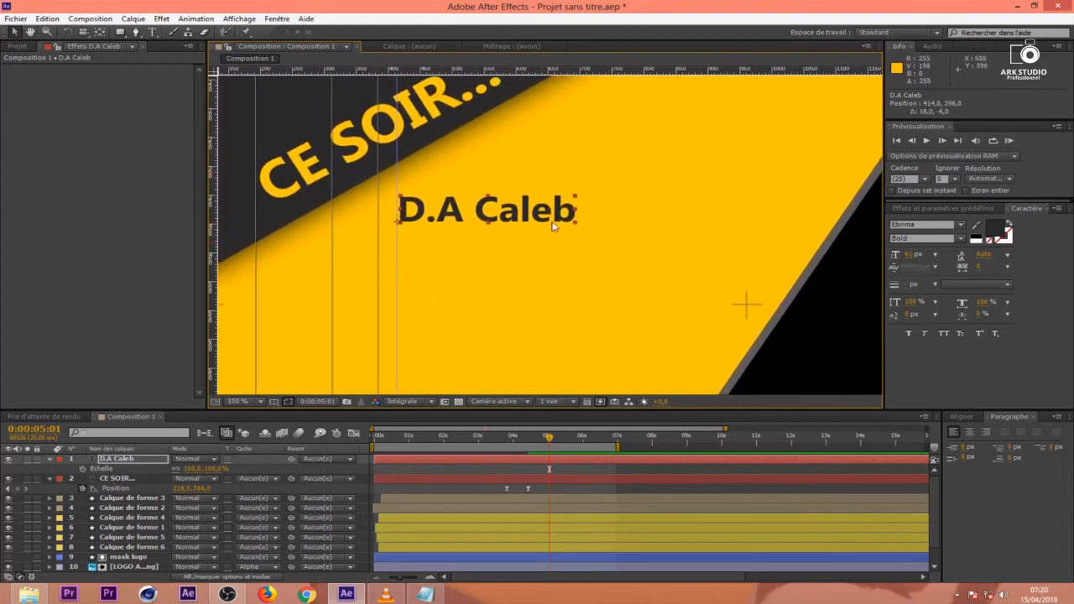
drag(476, 218, 472, 216)
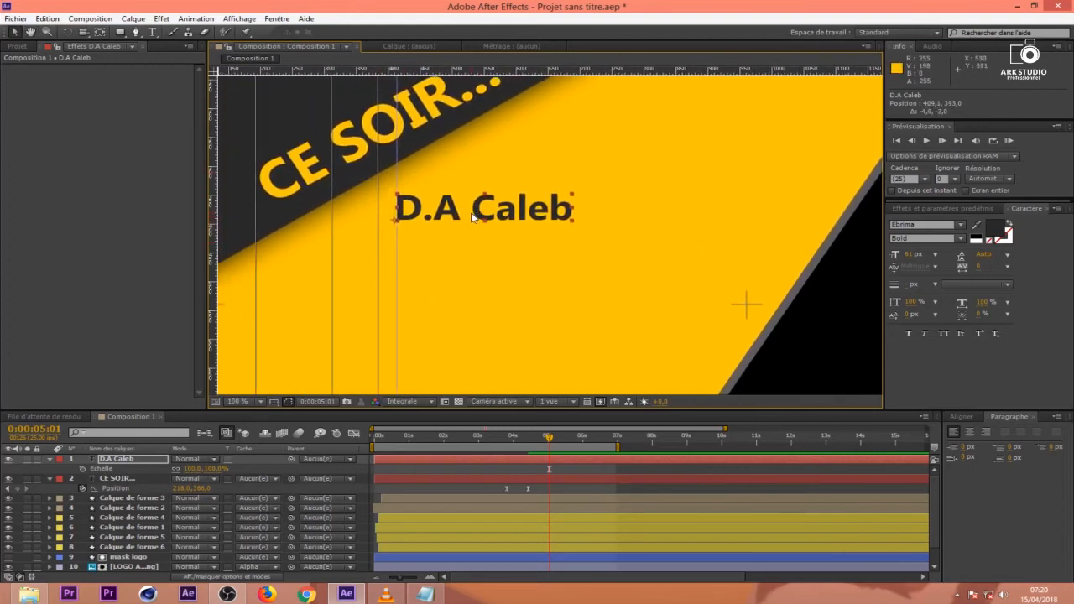
Centre the anchor point of the artist's name text, shift the guide slightly left and realign the text's left edge to it.
drag(395, 232, 437, 265)
key(ctrl+z)
drag(396, 223, 394, 241)
key(ctrl+alt+Home)
key(v)
drag(507, 218, 494, 216)
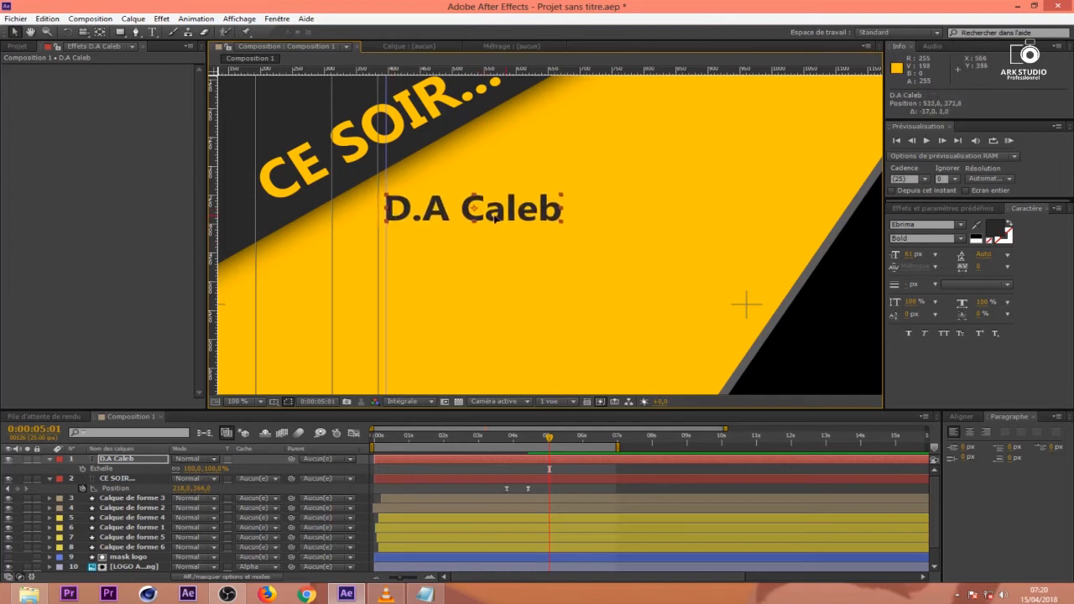
Change the label colour of the artist's name layer to teal.
click(544, 273)
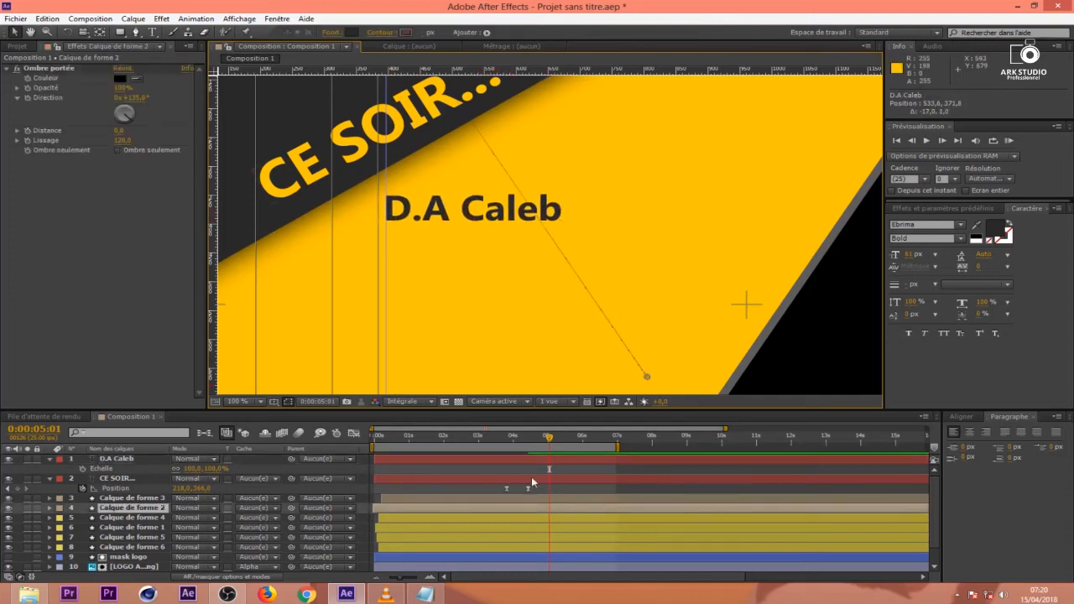
click(472, 460)
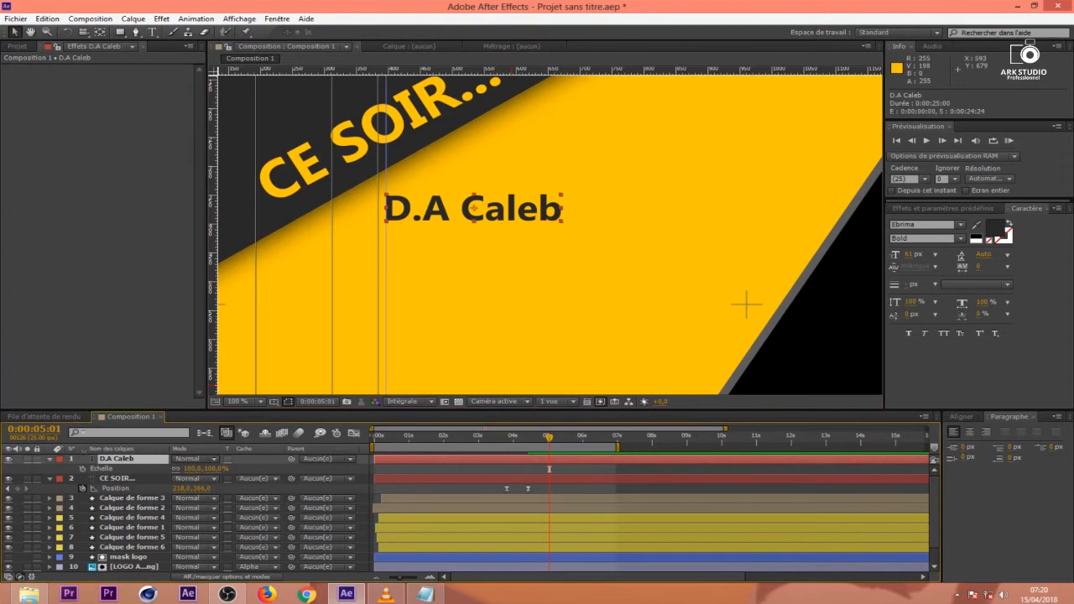
click(59, 459)
click(105, 434)
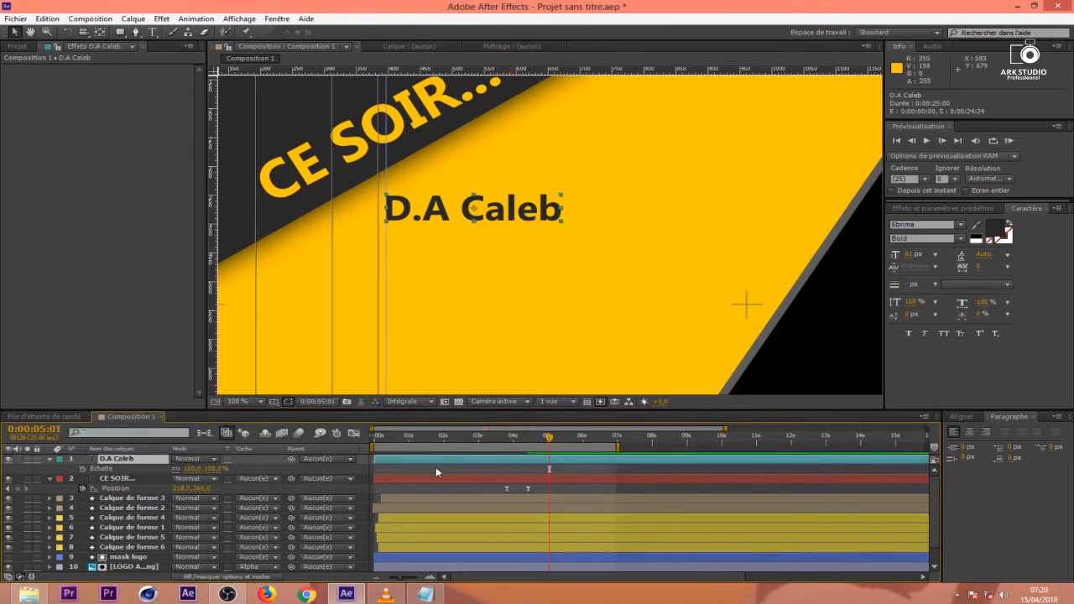
Duplicate the artist's name layer and move the copy straight down, about 95 px below the original.
key(ctrl+d)
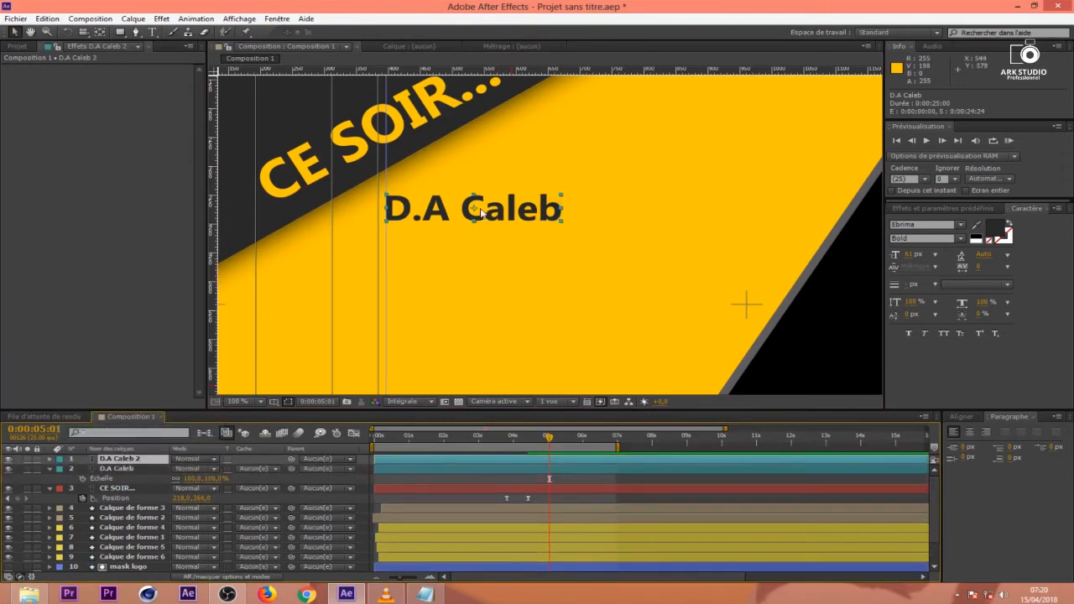
drag(473, 221, 463, 279)
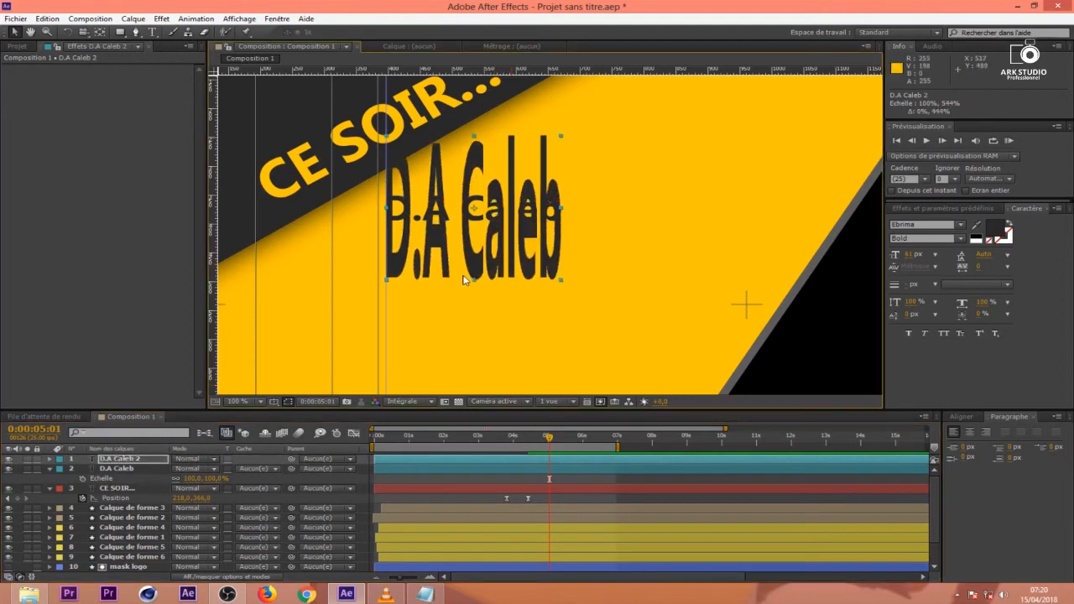
key(ctrl+z)
drag(510, 216, 512, 270)
Replace the duplicated layer's text with "PLAYLIST MUSIC".
double_click(512, 270)
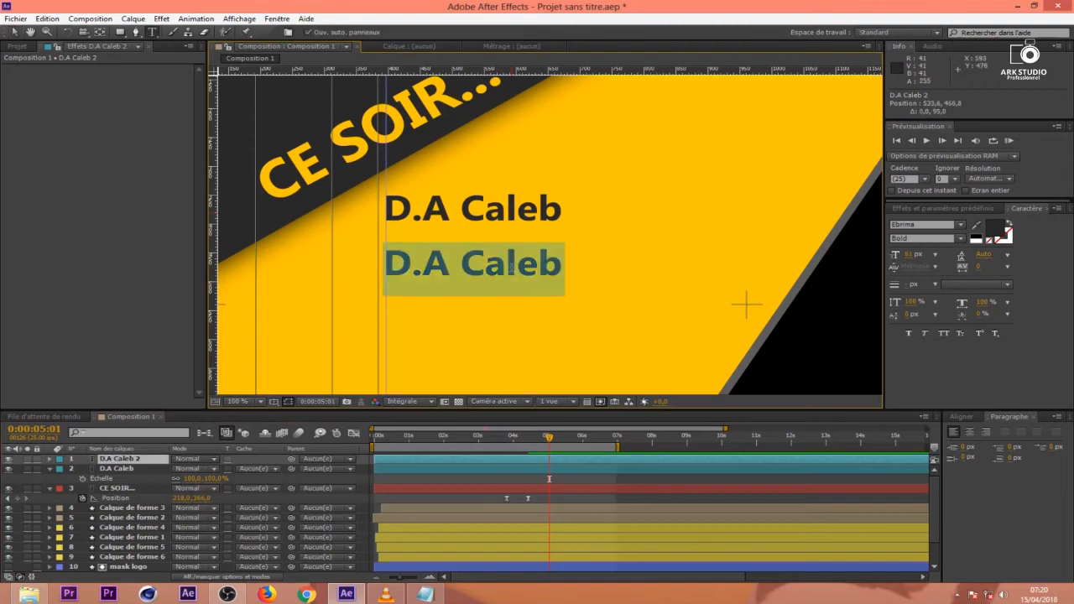
text(PL)
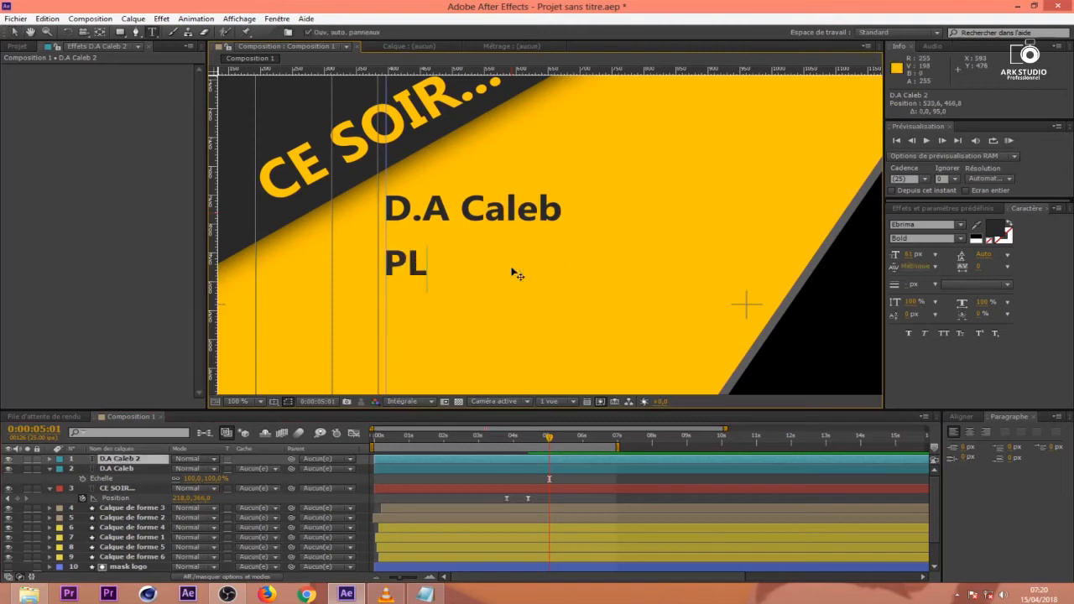
text(AYLIS)
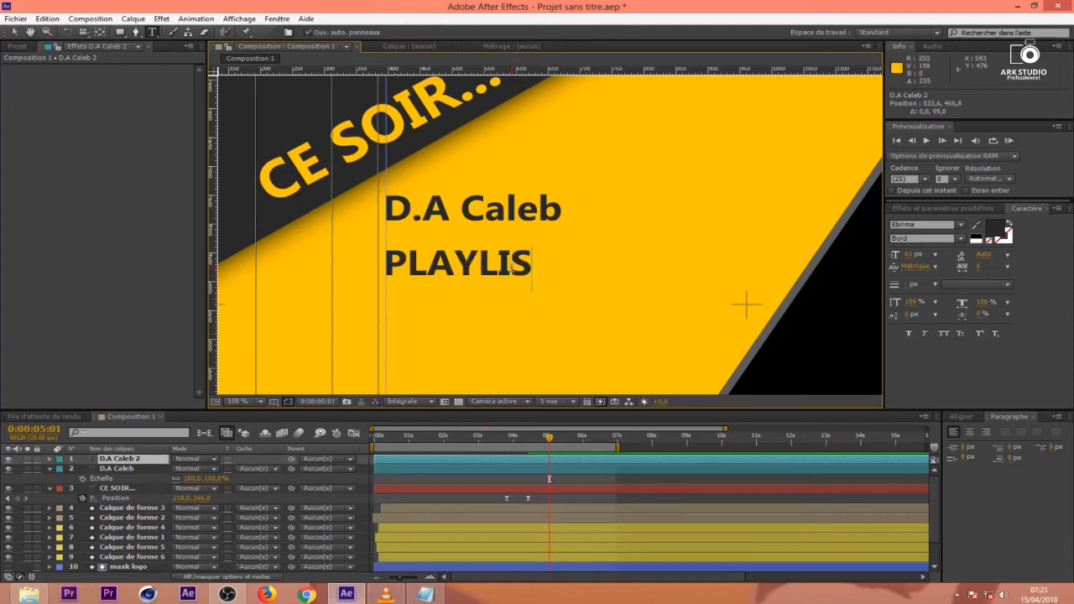
text(T MUSIC)
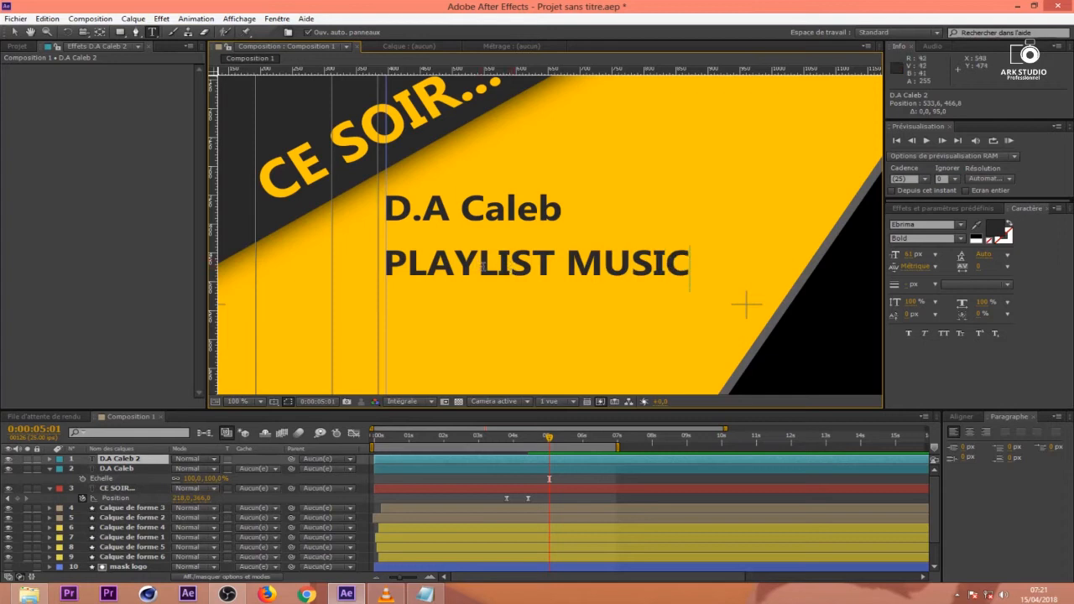
Set the letters "PLAY" in the PLAYLIST MUSIC text to the Regular font style.
drag(478, 267, 558, 268)
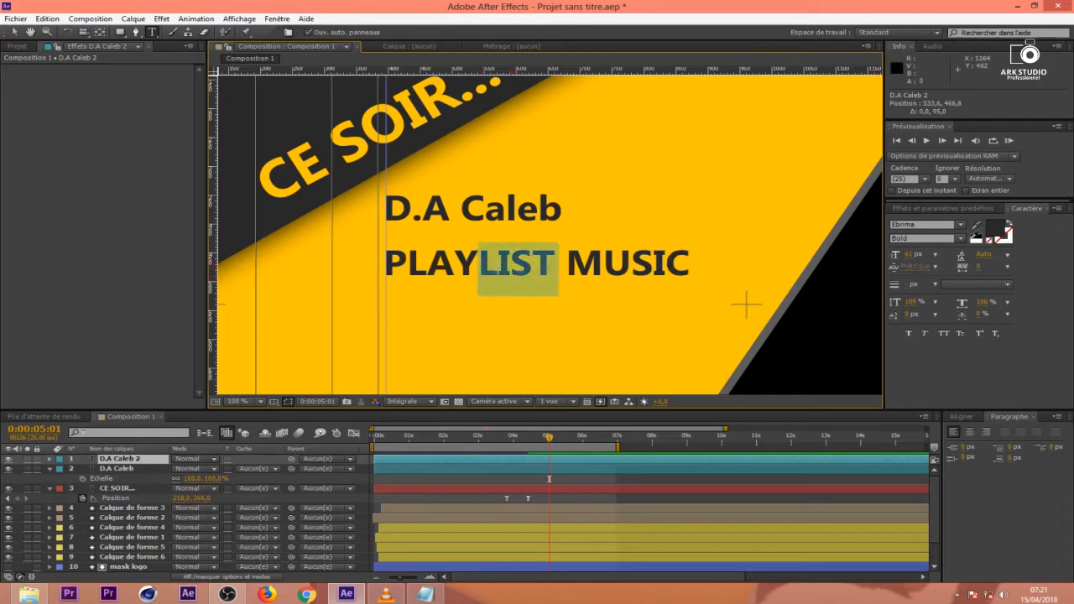
drag(483, 265, 360, 263)
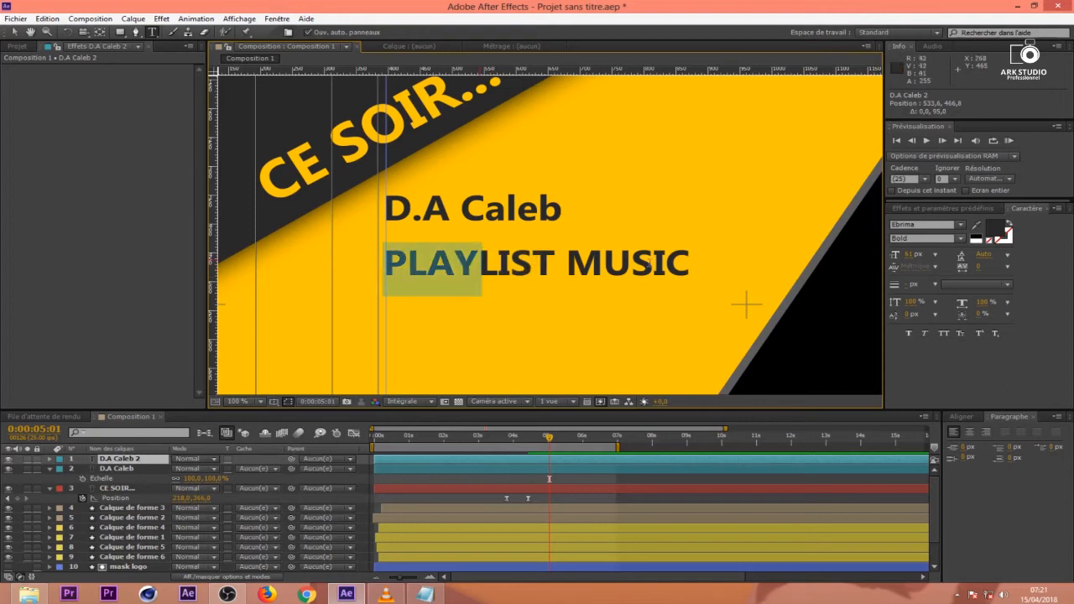
click(925, 239)
click(920, 249)
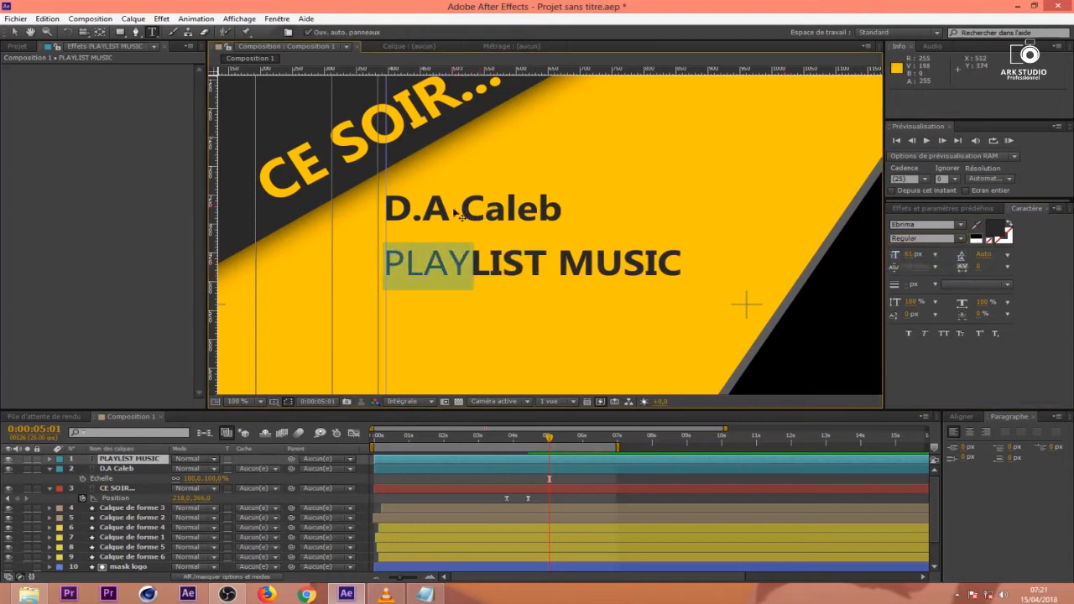
Move the artist's name layer above PLAYLIST MUSIC in the layer stack and set its leading initials to the Regular font style.
click(508, 467)
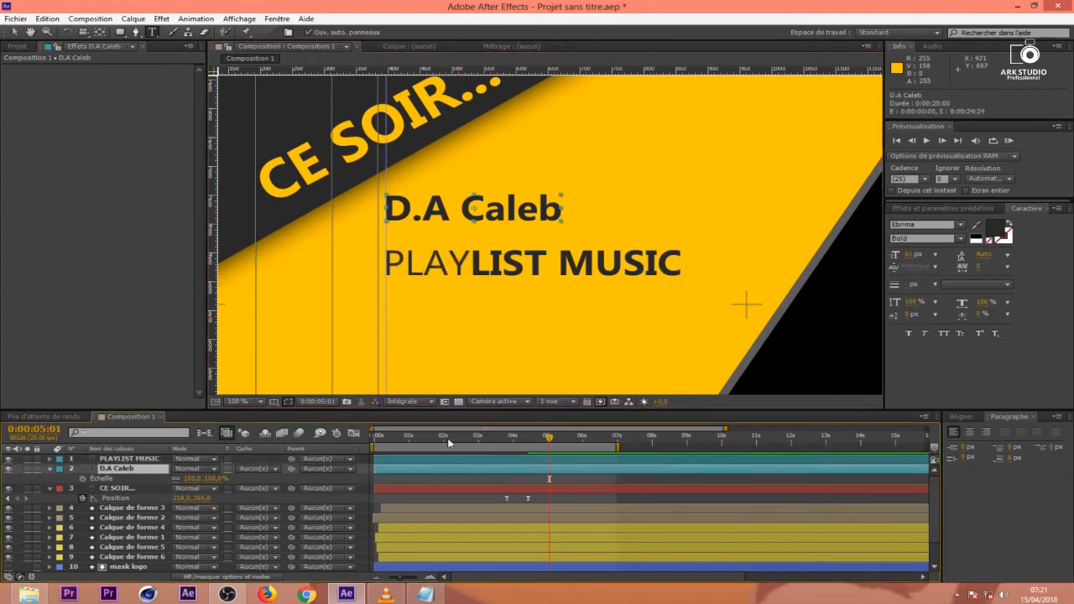
drag(130, 470, 133, 456)
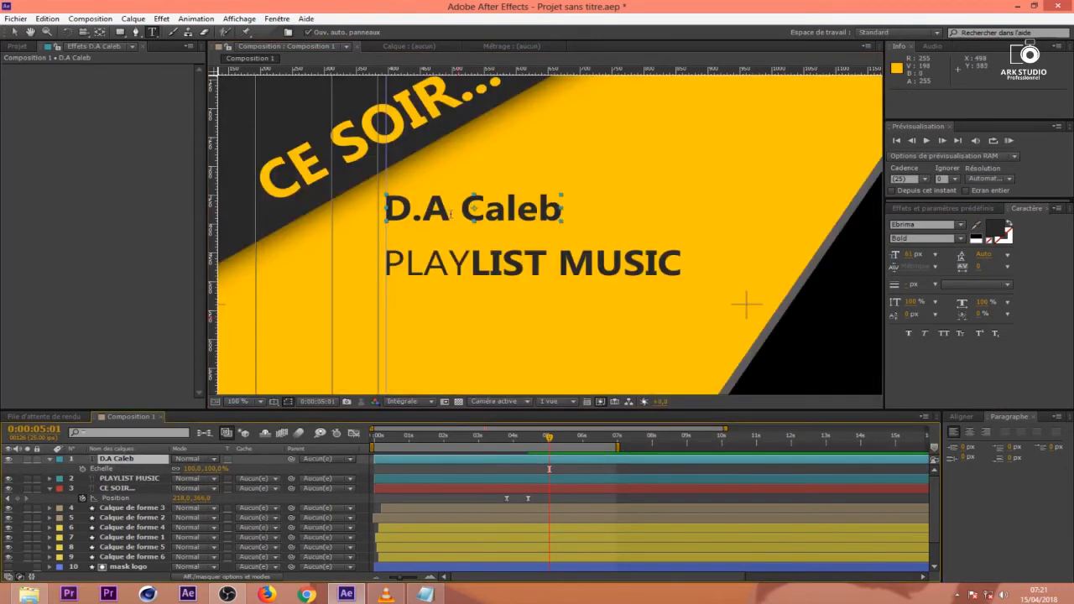
drag(454, 205, 373, 216)
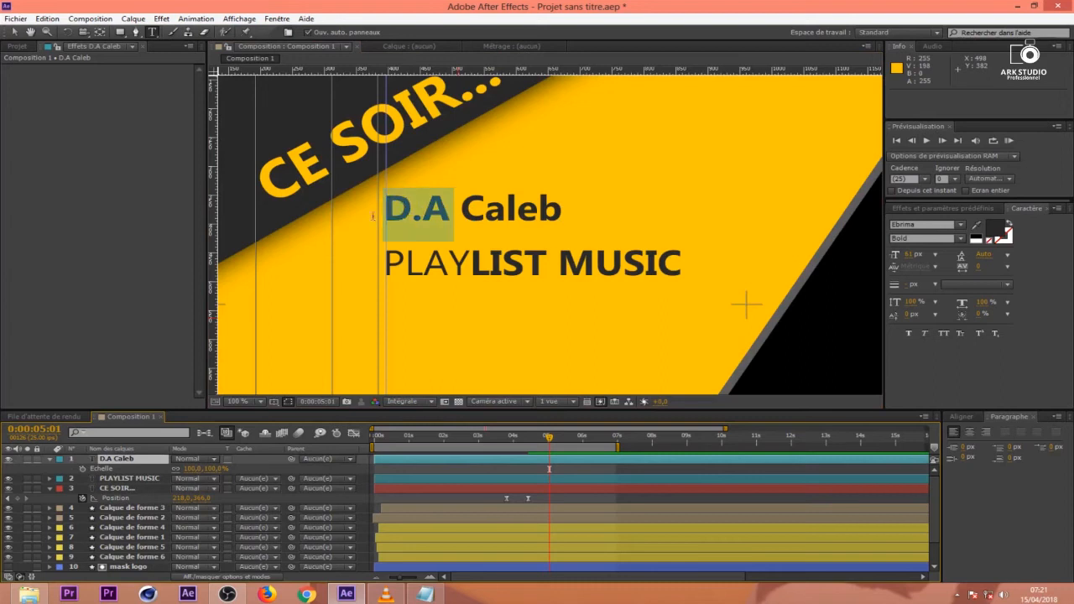
click(960, 238)
click(939, 252)
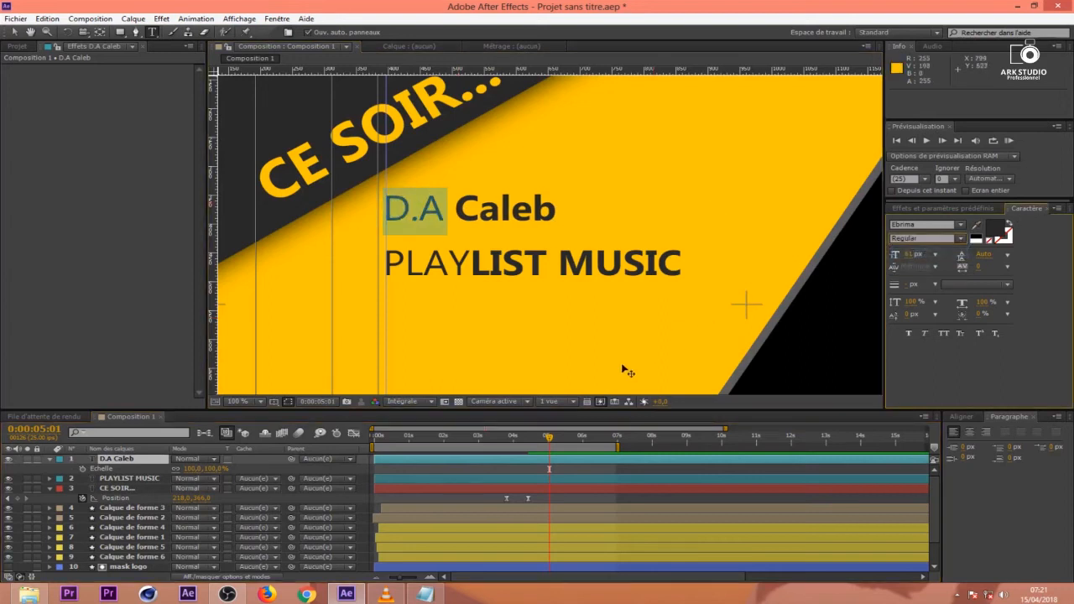
Duplicate the PLAYLIST MUSIC layer, keeping the copy beneath it in the stack, and move the copy about 96 px down in the composition.
scroll(544, 264, down, 2)
click(593, 467)
click(596, 459)
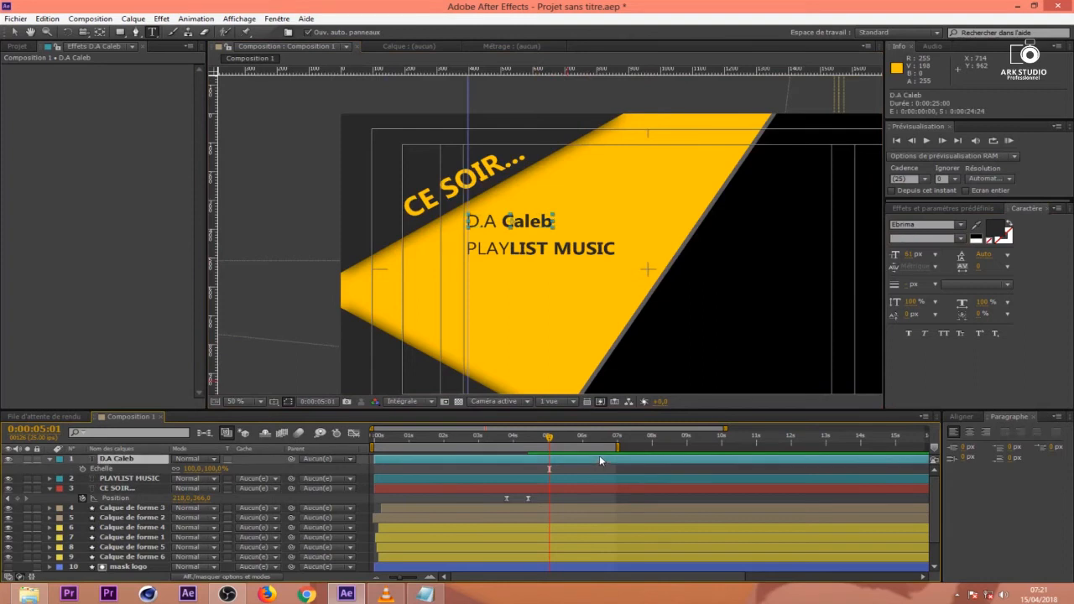
click(574, 477)
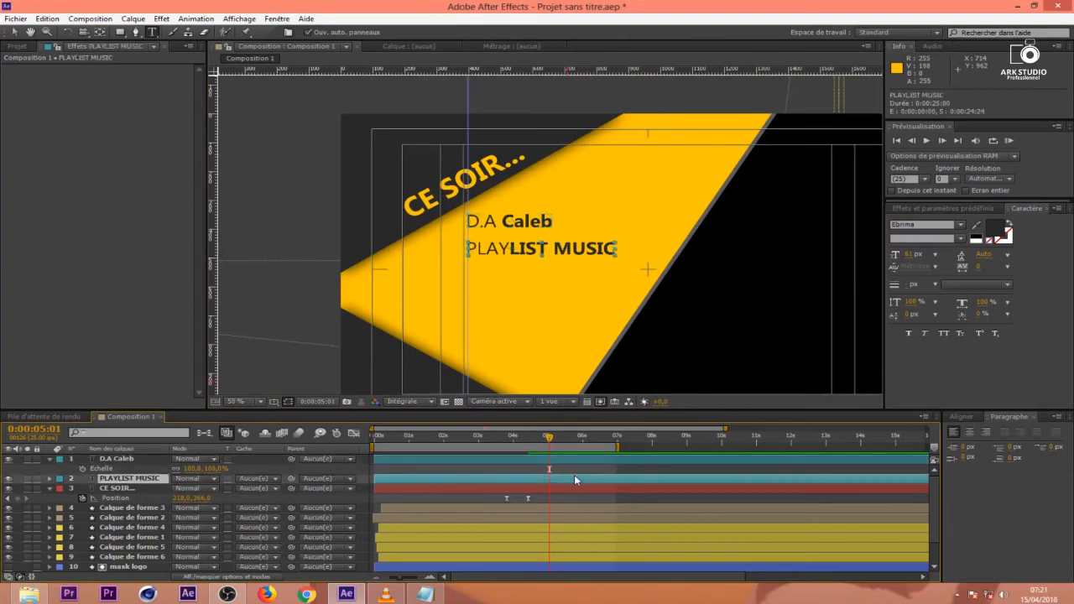
key(ctrl+d)
drag(151, 480, 156, 493)
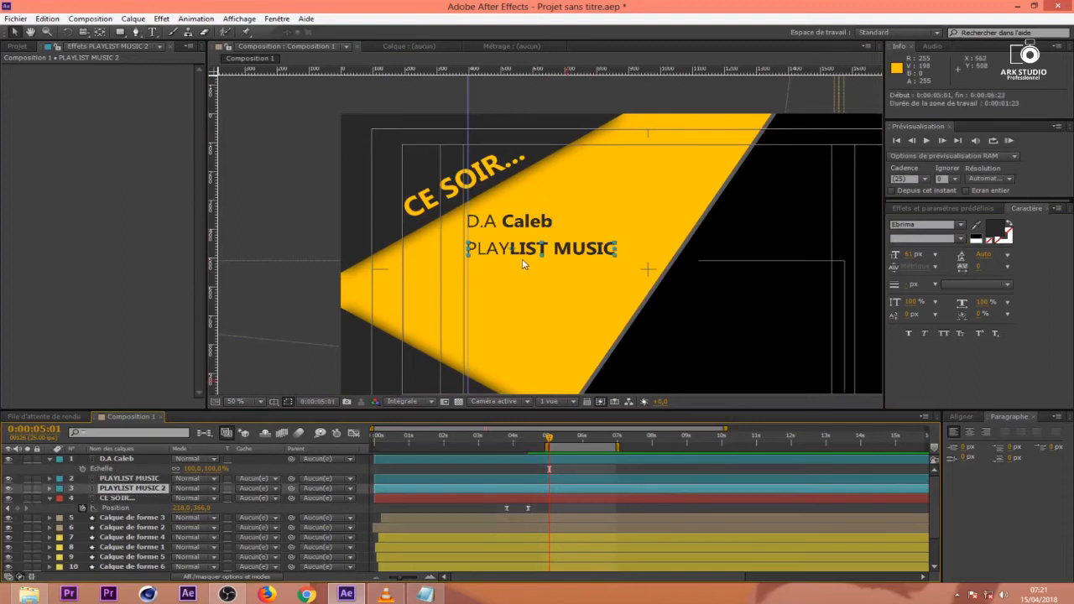
drag(528, 251, 521, 281)
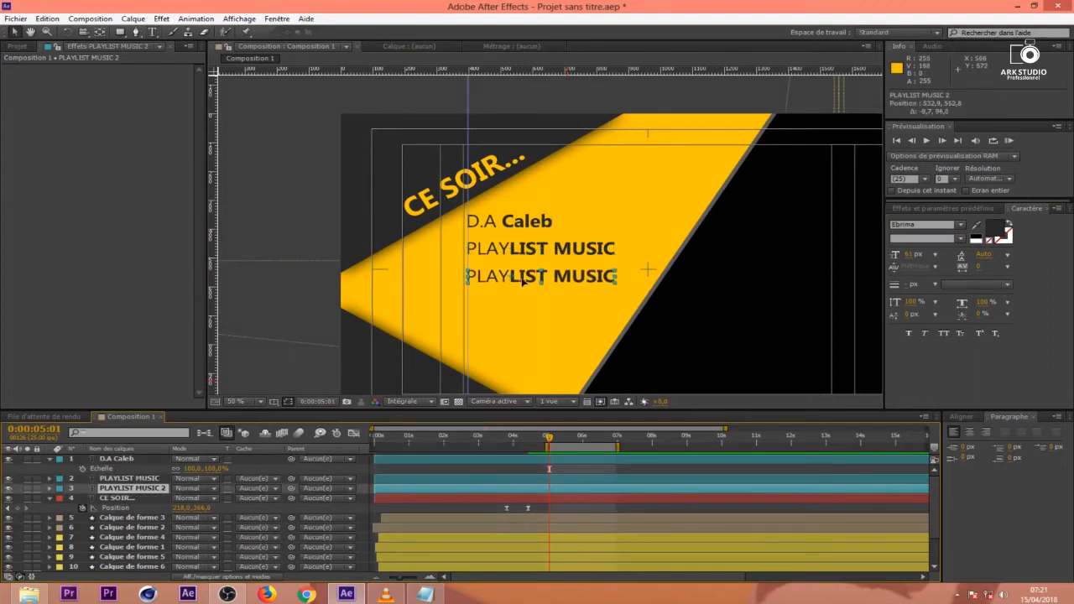
Replace the text of the duplicated PLAYLIST MUSIC layer with "Film HERCULES".
double_click(522, 280)
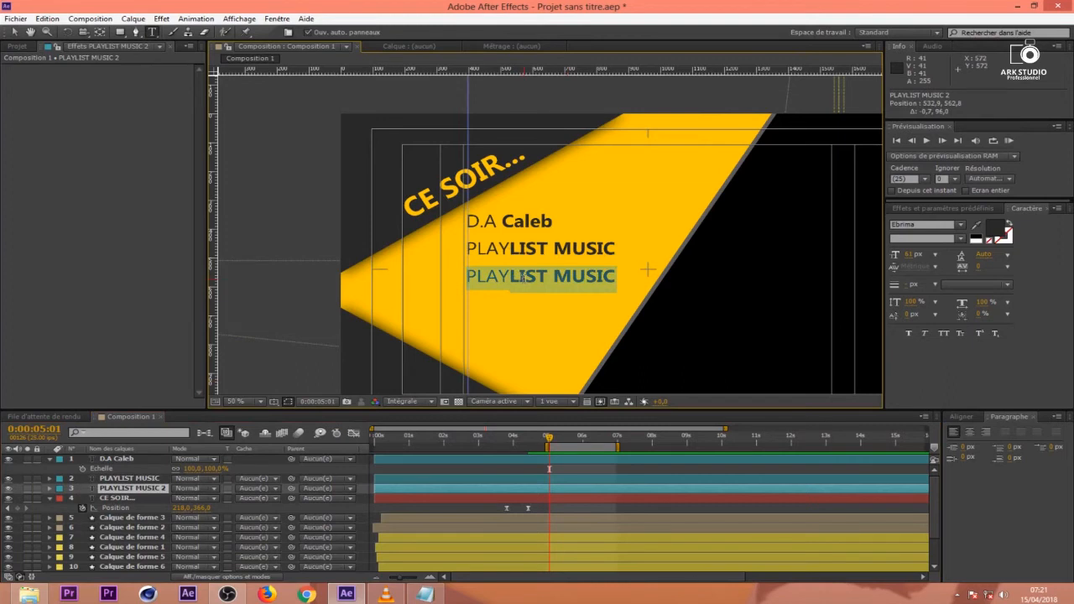
text(Film)
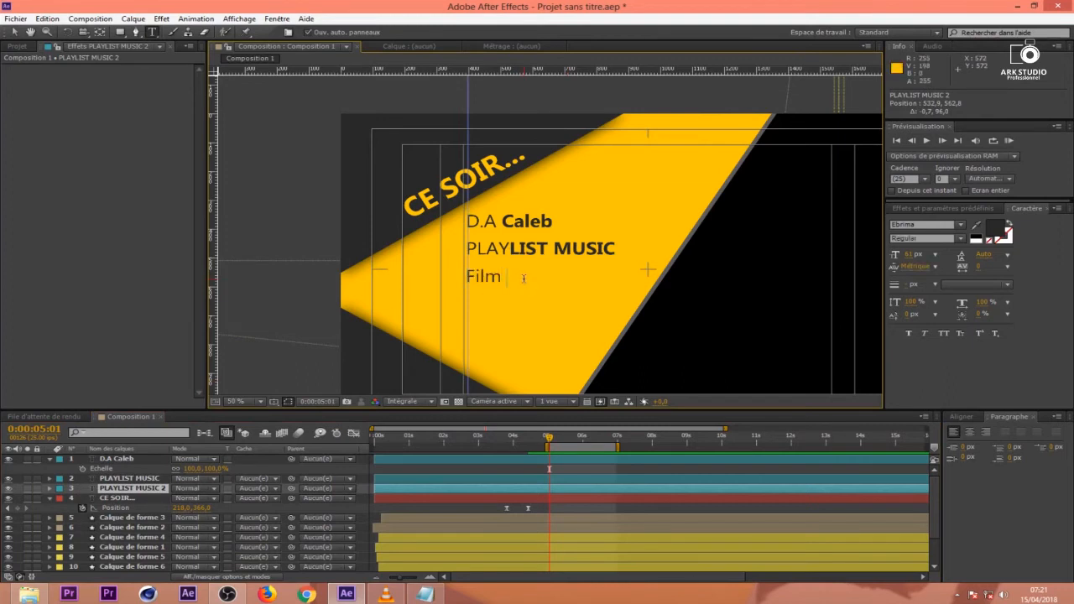
text( HERCULES)
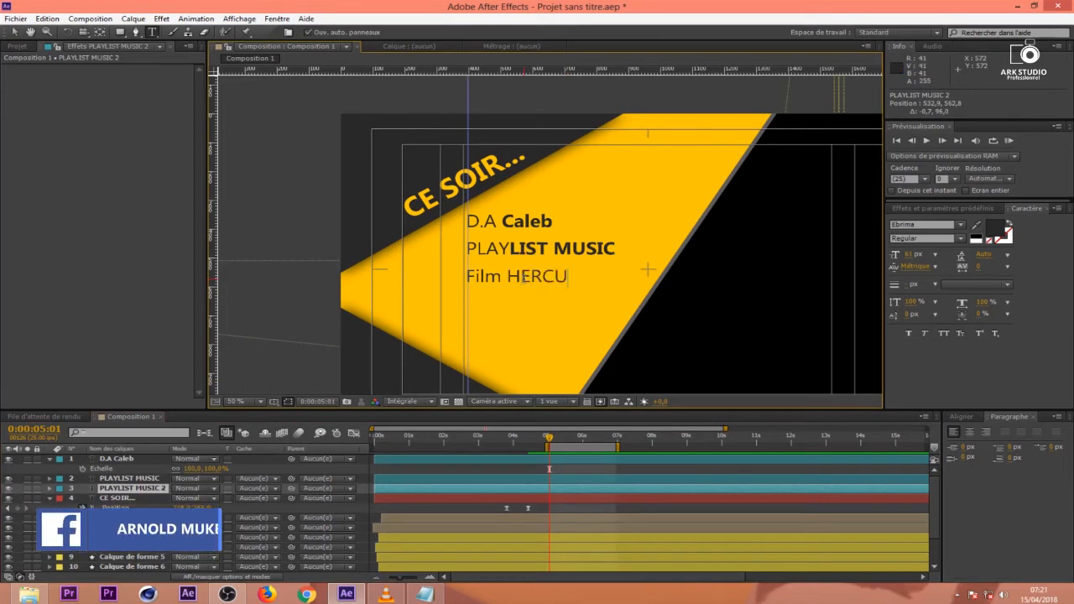
Set the word "HERCULES" in the third programme line to the Bold font style.
mouse_move(609, 278)
mouse_down()
mouse_move(507, 277)
mouse_move(599, 277)
mouse_up()
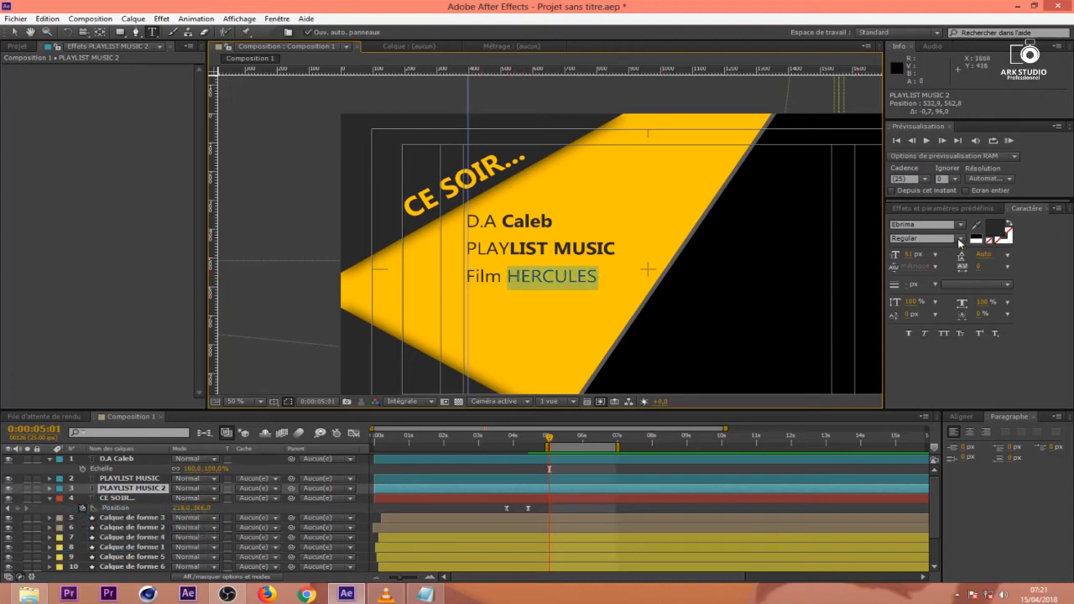
click(957, 238)
click(923, 254)
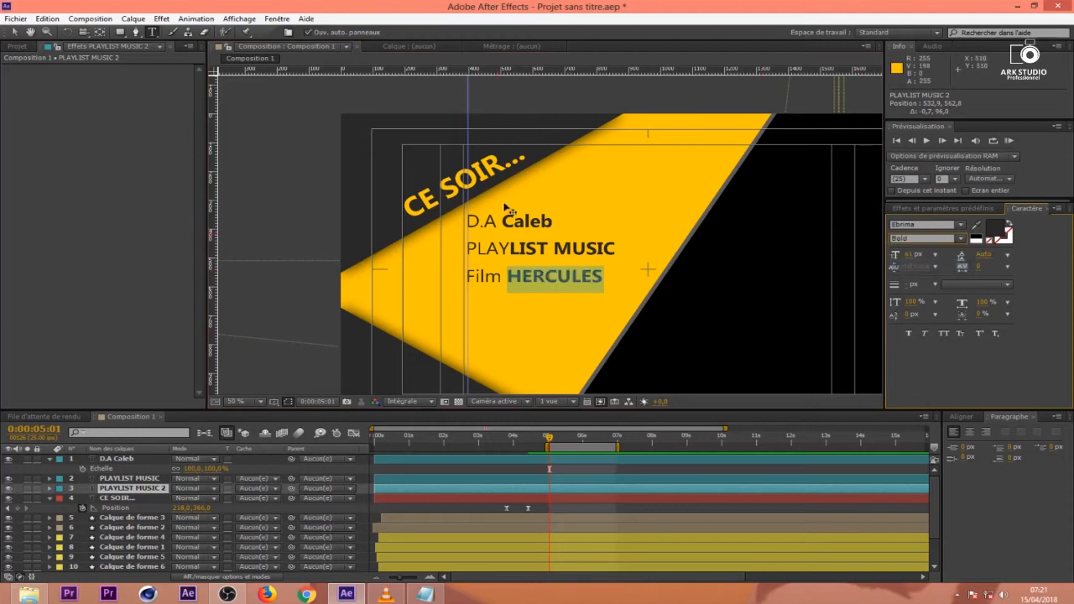
click(14, 32)
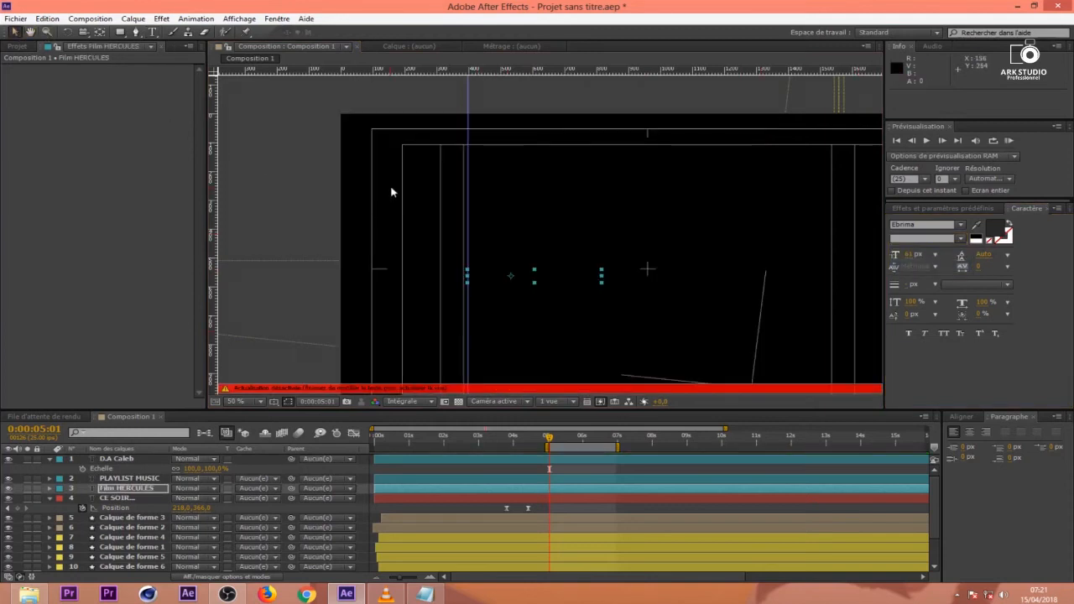
Reveal the Position and Opacity properties of all three programme text layers and start the work area at 0:00:02:03.
click(587, 497)
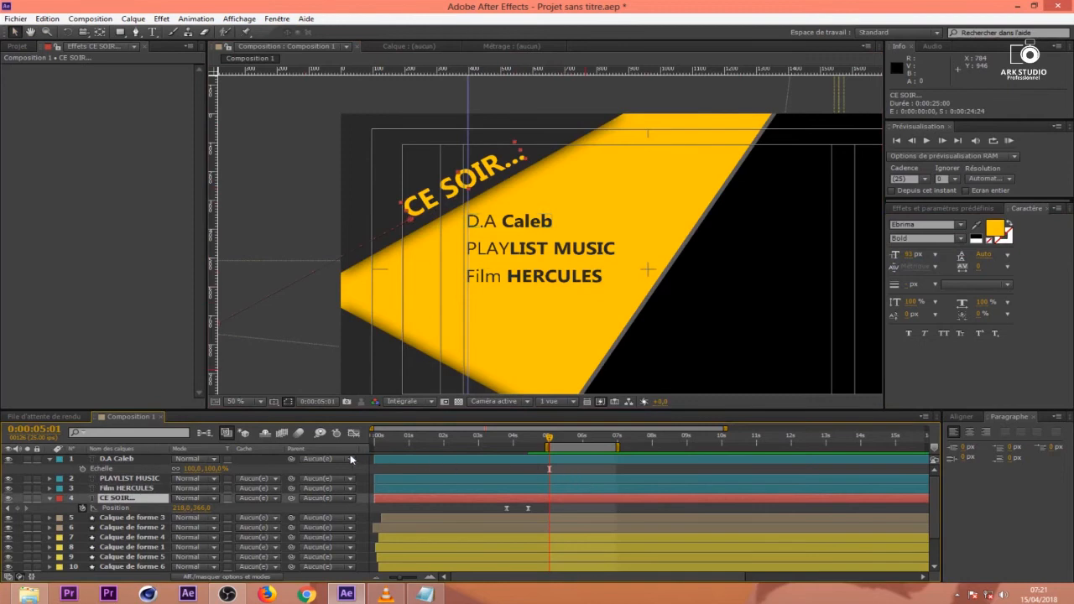
click(49, 460)
click(118, 459)
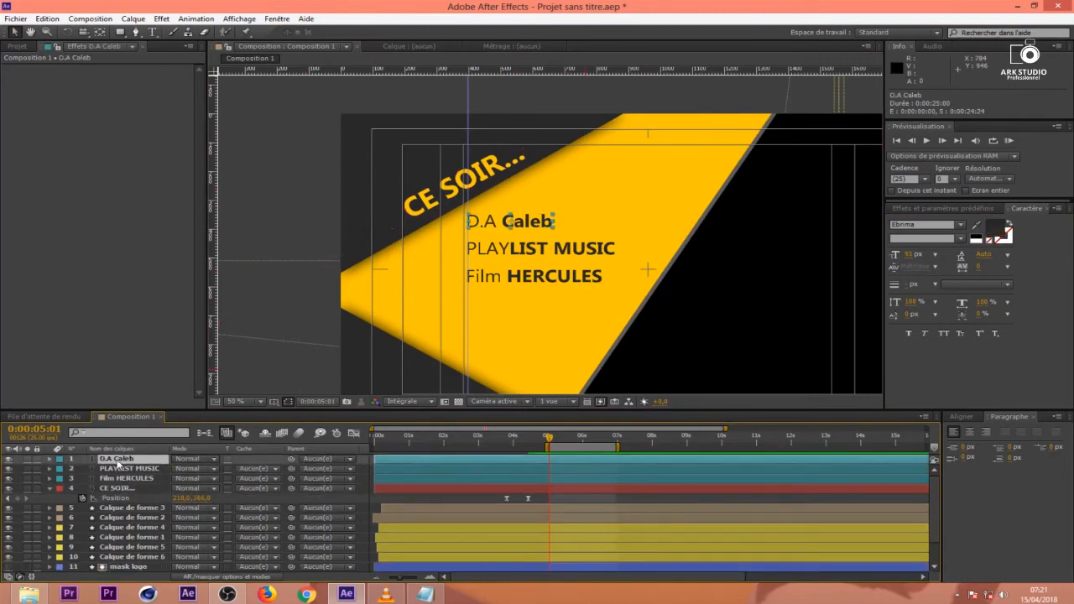
ctrl+click(119, 468)
ctrl+click(120, 478)
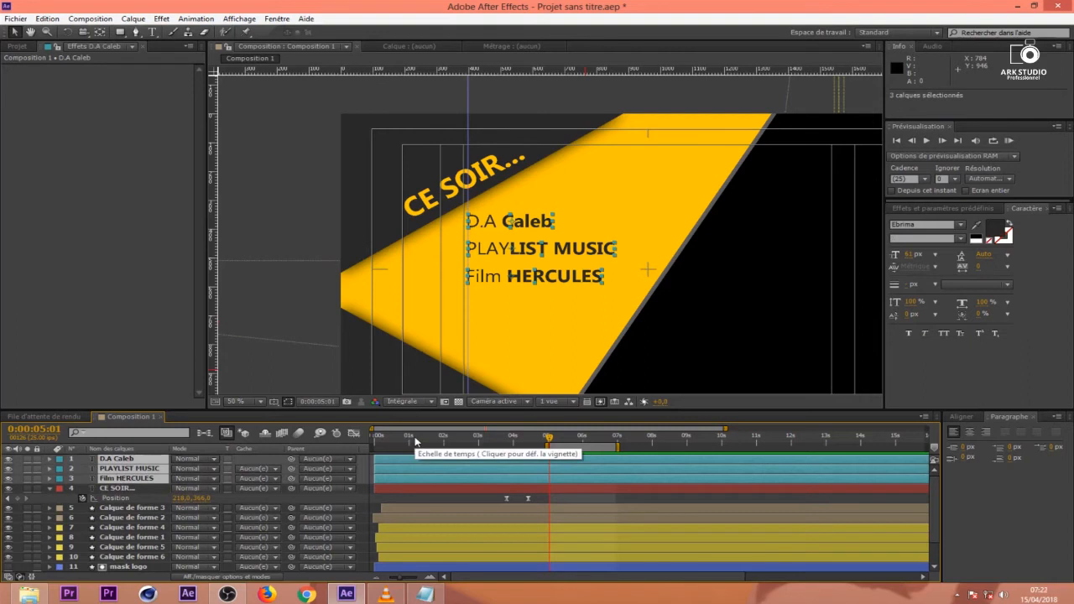
key(alt+shift+p)
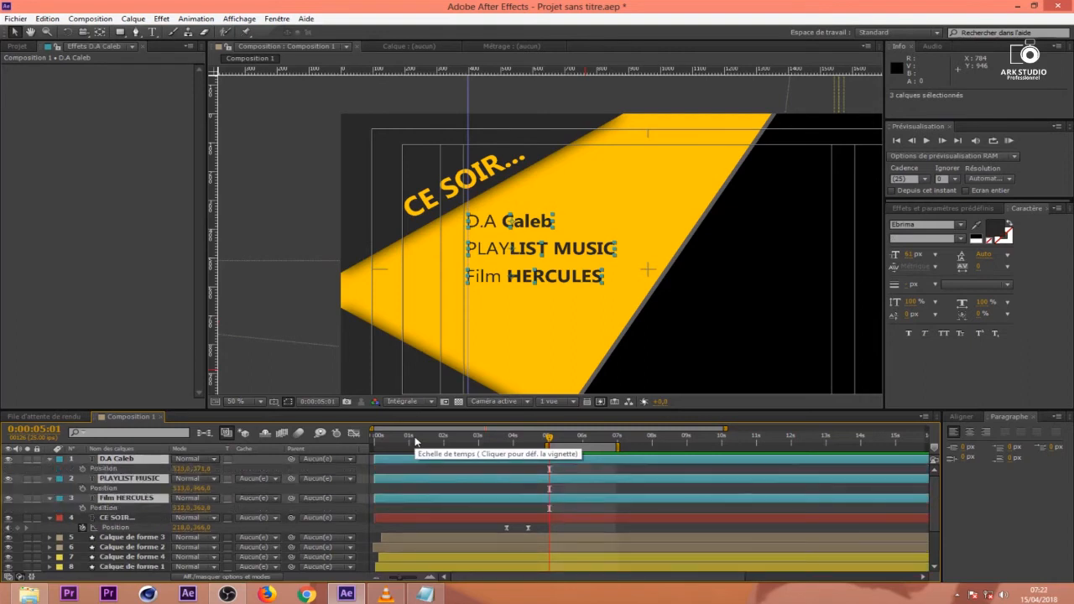
key(alt+shift+t)
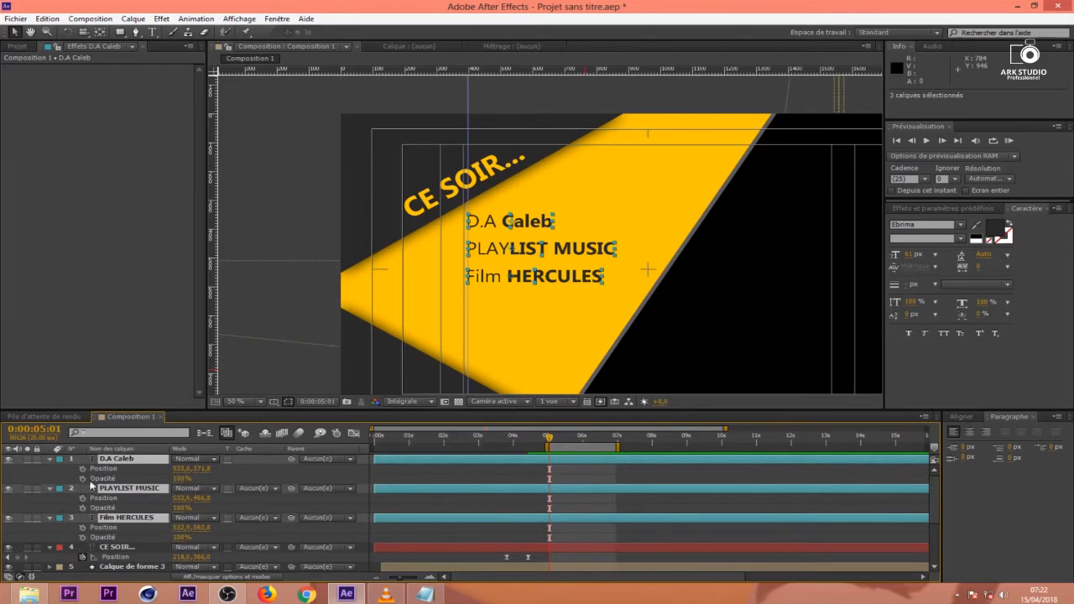
drag(546, 440, 446, 447)
Add Position and Opacity keyframes to the three text layers at 0:00:05:00 and shift them all about half a second forward in time.
drag(541, 438, 541, 461)
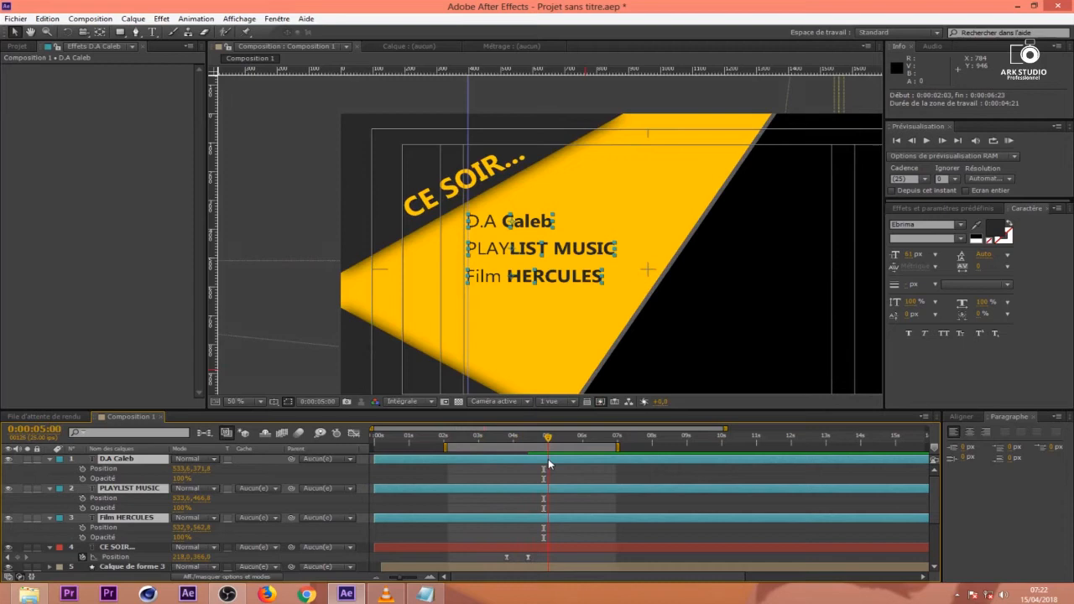
click(82, 469)
click(82, 478)
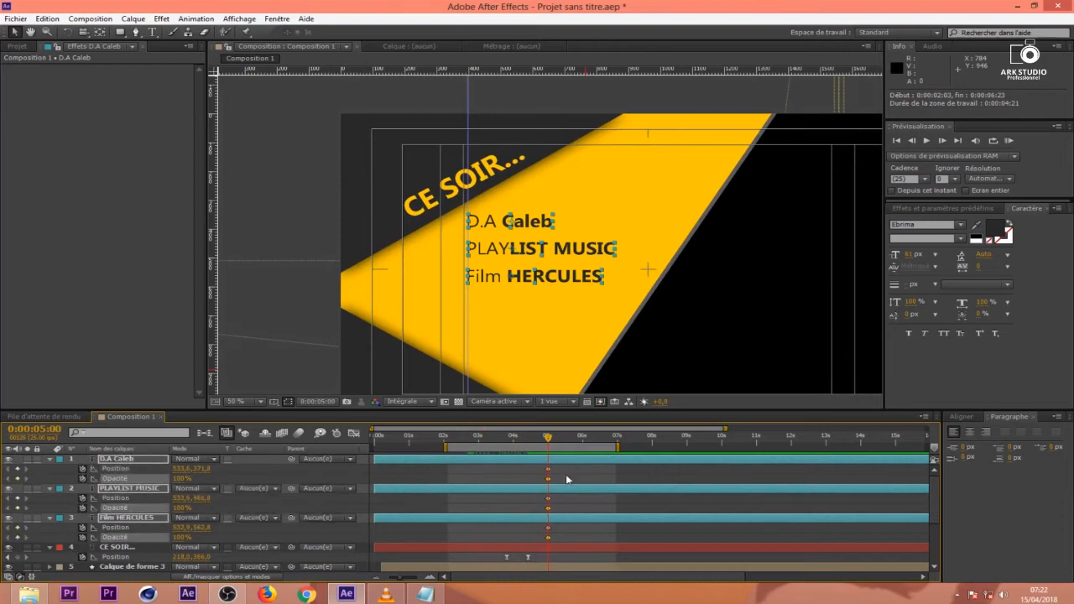
drag(559, 468, 568, 543)
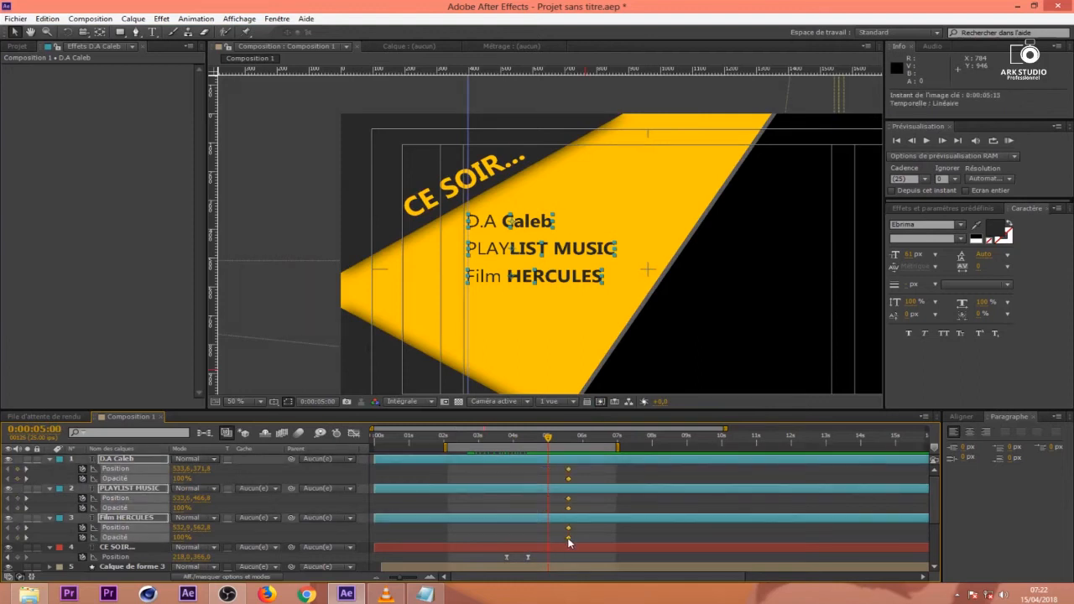
At 0:00:04:17, lower the Position of all three programme text layers together by about 87 px.
drag(547, 437, 537, 445)
ctrl+click(120, 480)
ctrl+click(120, 507)
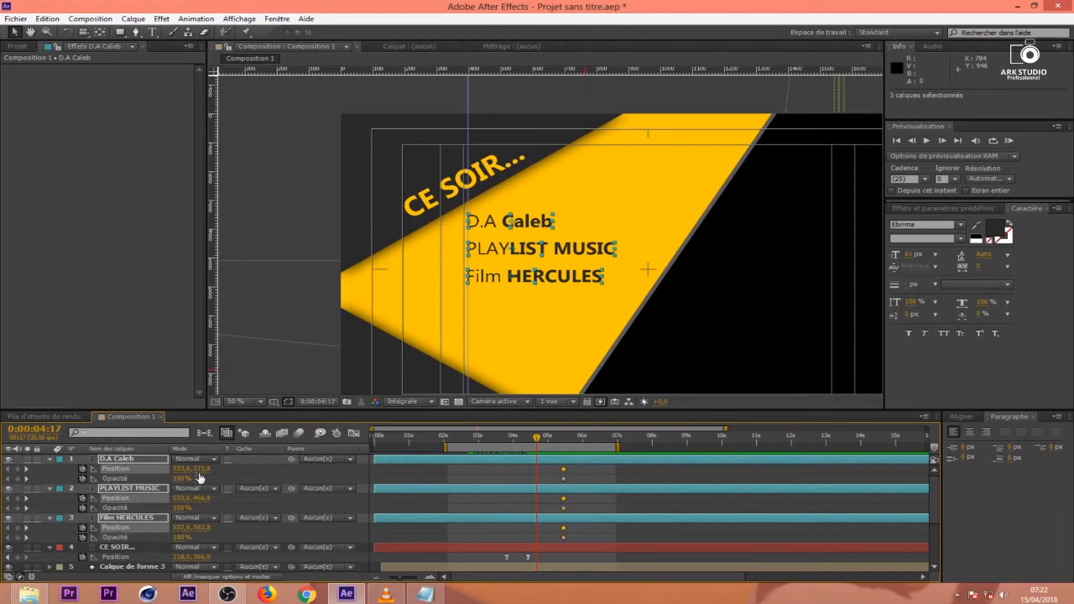
drag(204, 469, 266, 460)
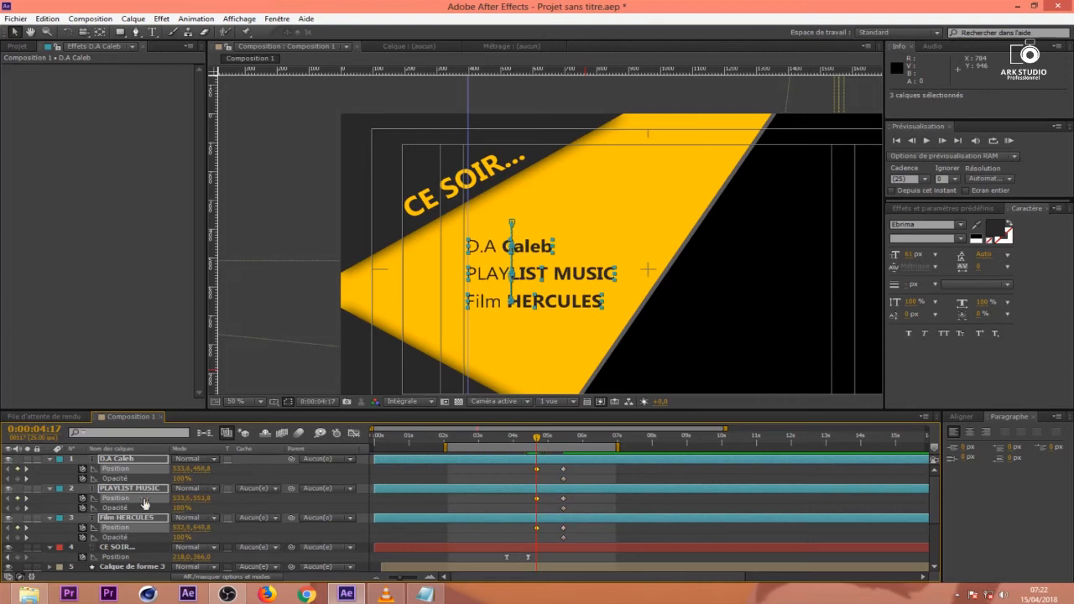
Set the Opacity of all three programme text layers to 0% at 0:00:04:17.
click(120, 480)
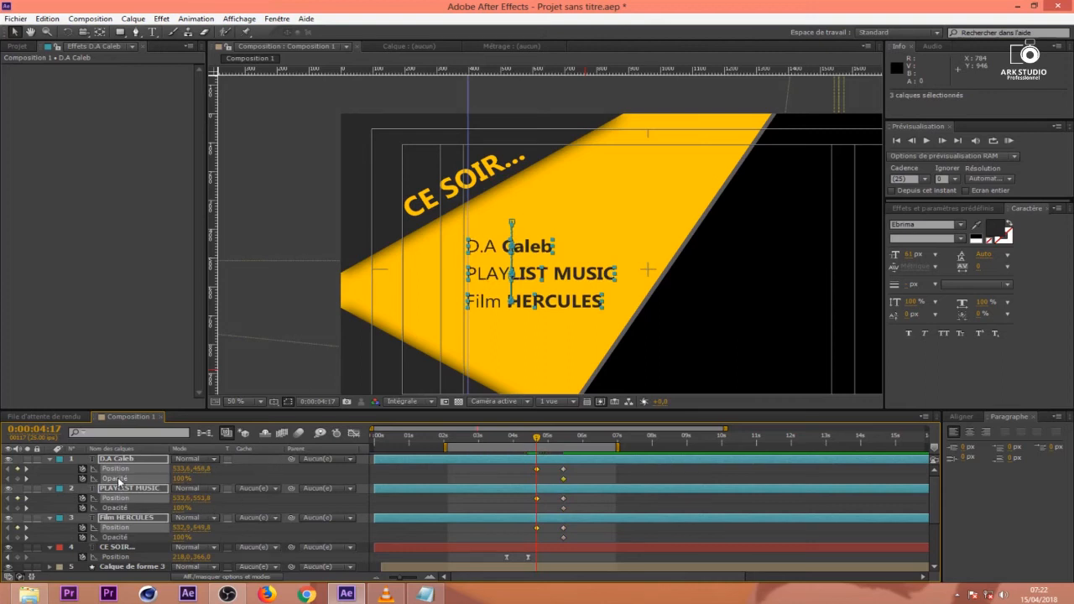
shift+click(119, 536)
shift+click(116, 508)
click(177, 508)
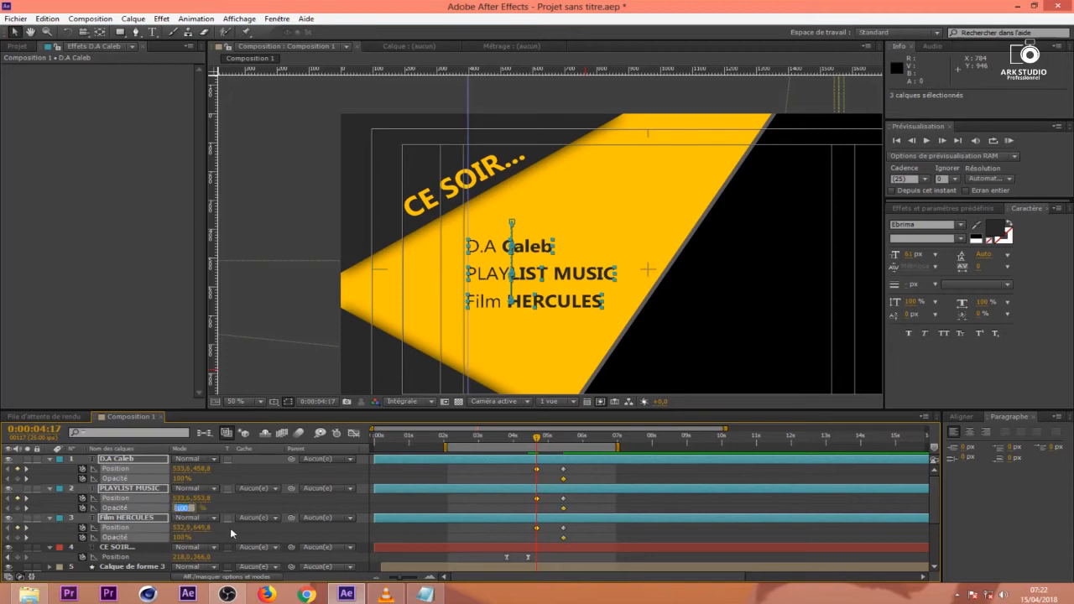
text(0)
key(Return)
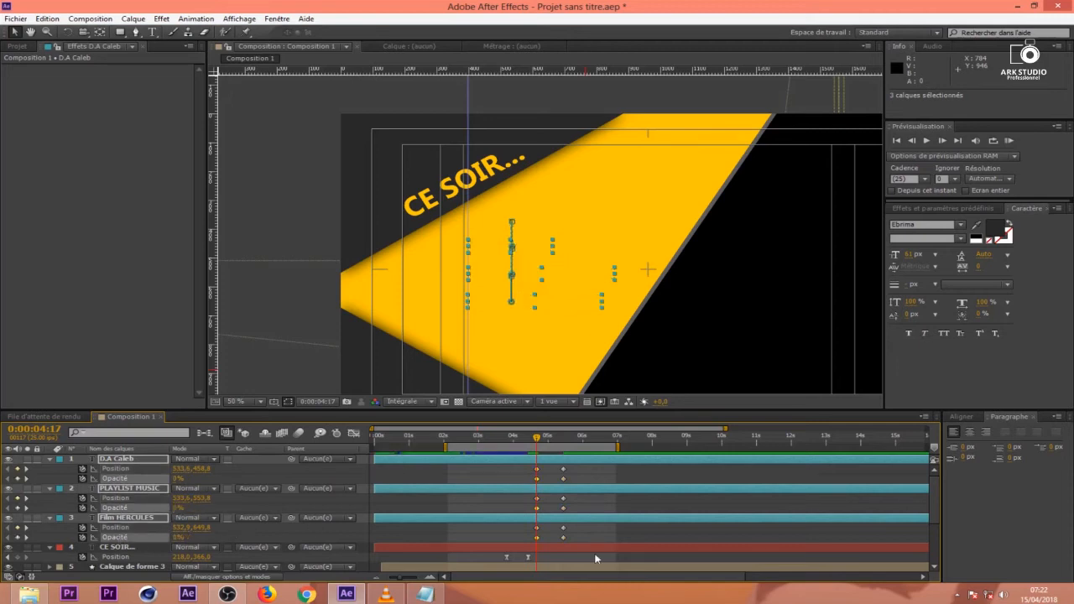
Apply Easy Ease to all Position and Opacity keyframes of the three programme text layers.
drag(541, 443, 521, 555)
click(570, 467)
drag(522, 476, 583, 541)
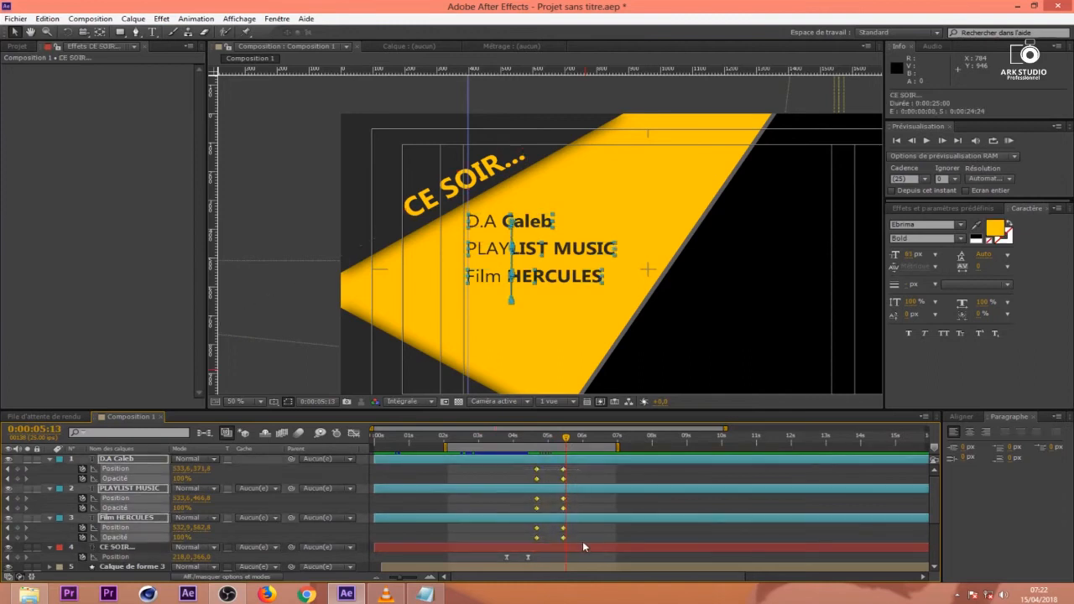
key(F9)
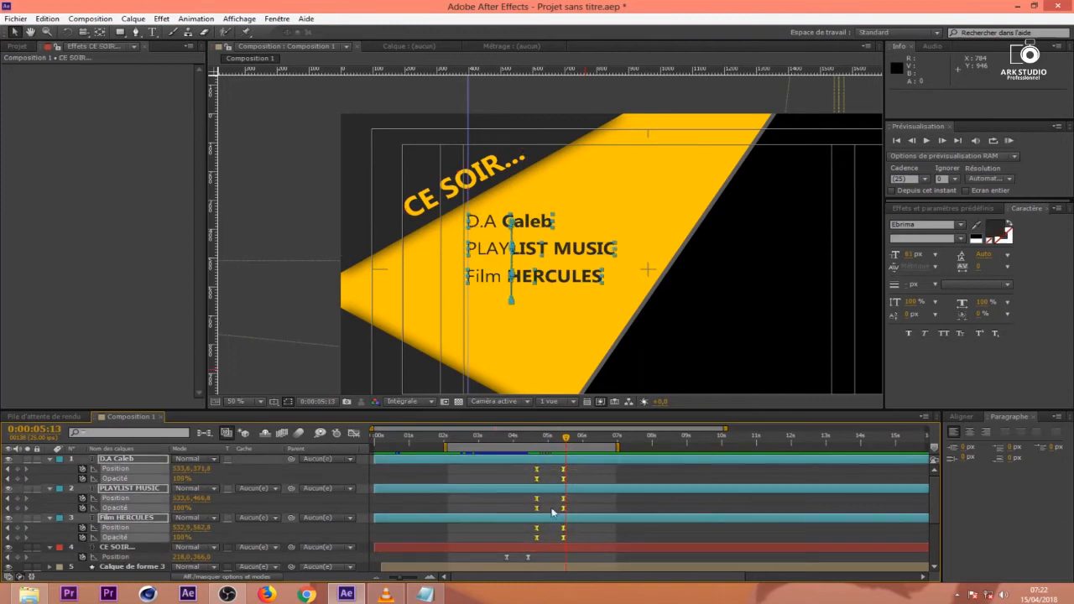
Lengthen the incoming ease of the final keyframes in the speed graph so the three text lines start fast and slow down gradually.
click(353, 433)
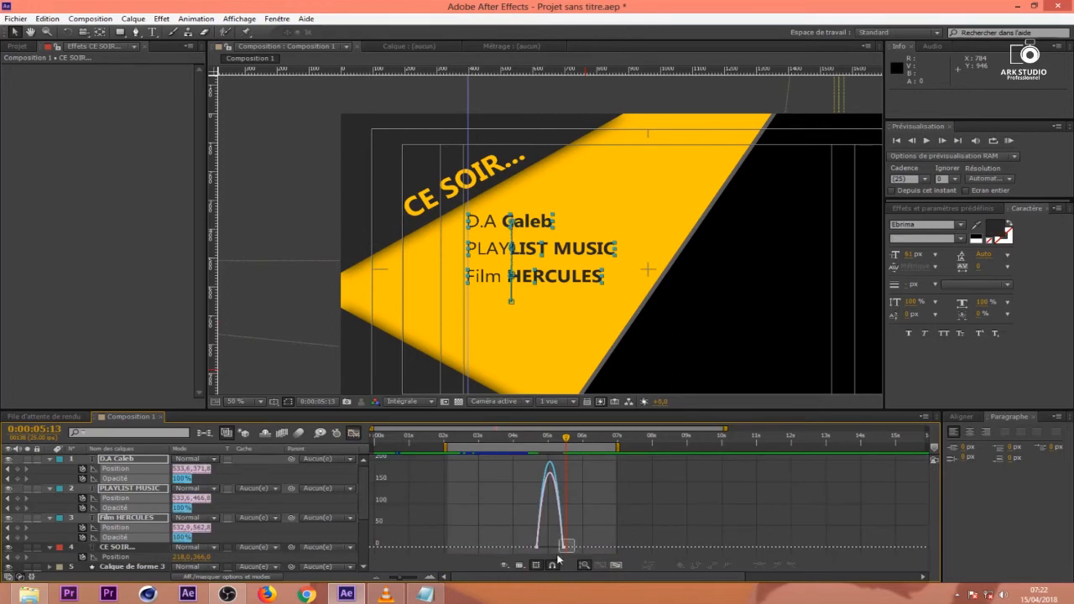
click(551, 559)
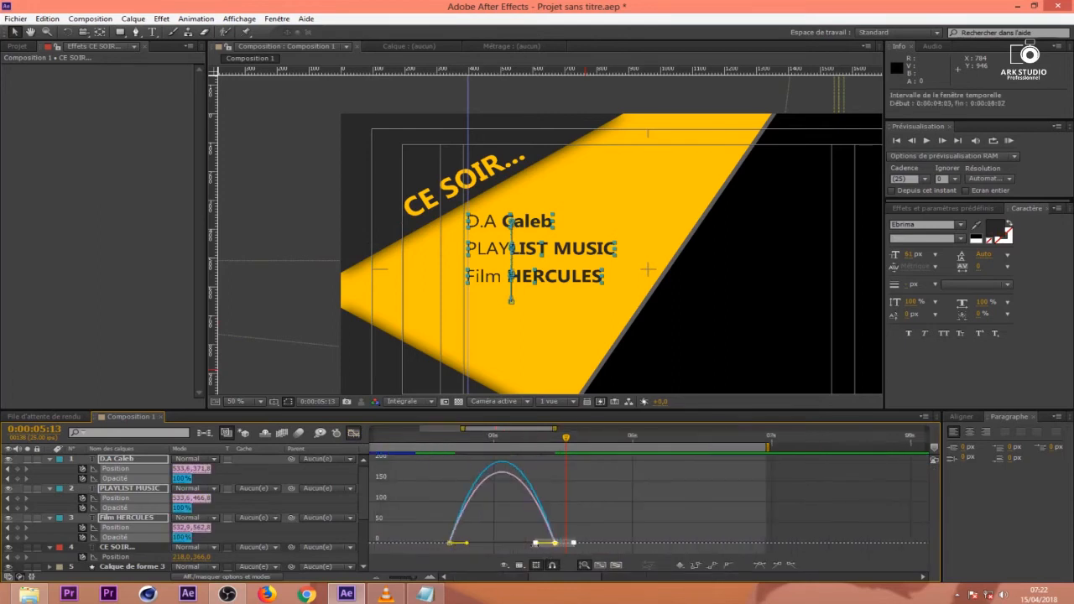
key(equal)
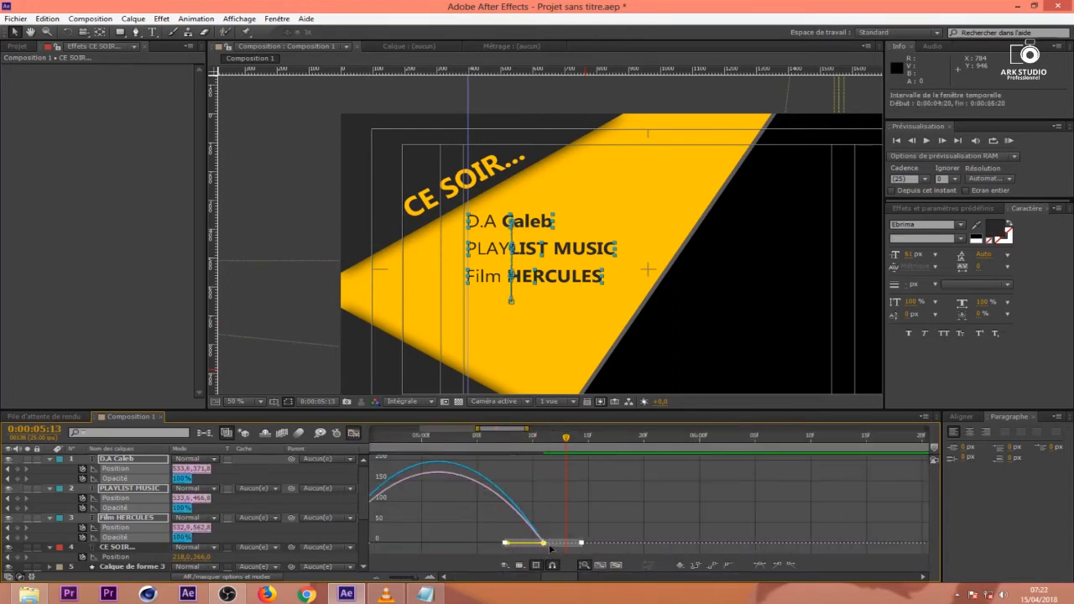
click(615, 564)
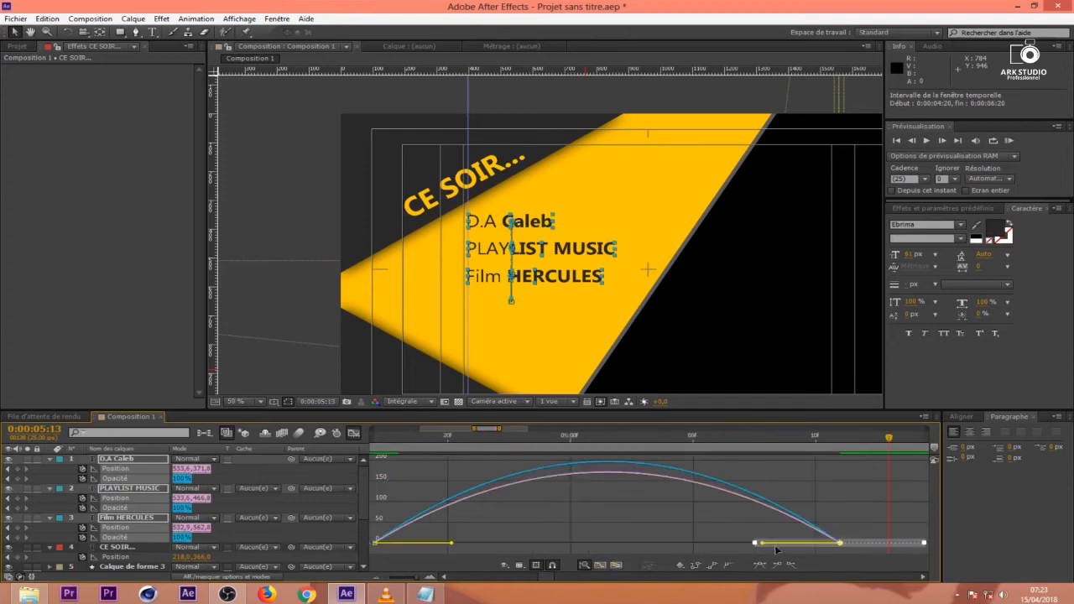
drag(760, 543, 525, 541)
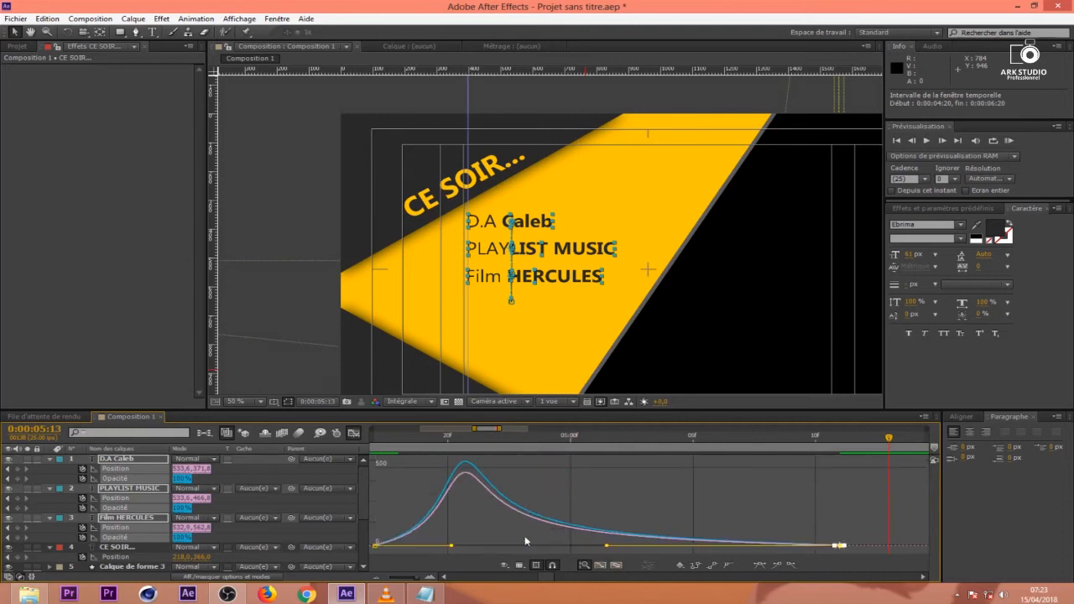
click(353, 433)
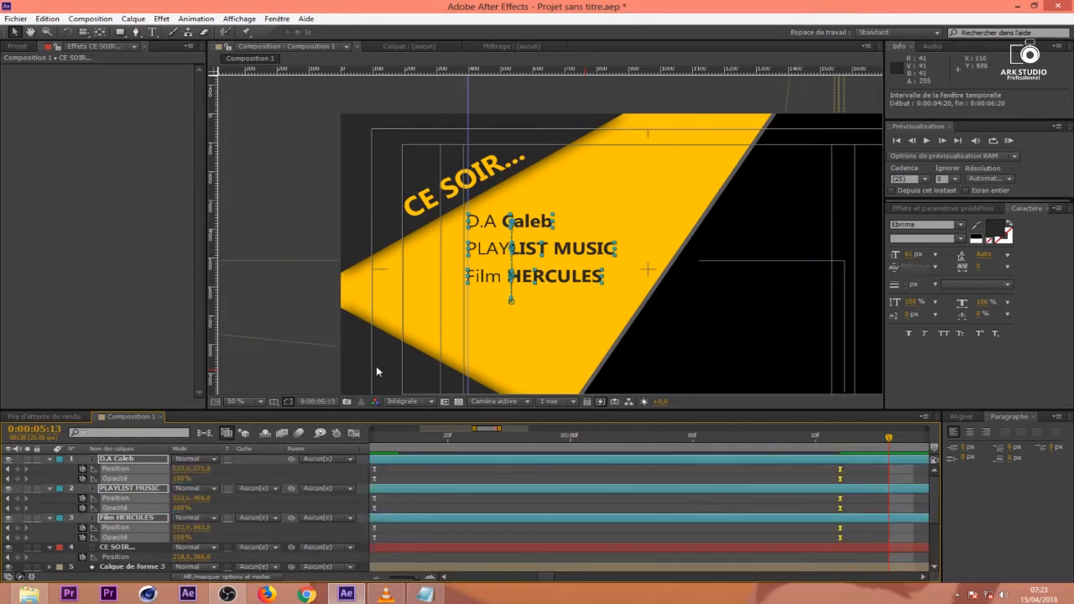
Hide the rulers, remove the vertical guide beside the programme text, and collapse the properties of all layers.
key(ctrl+r)
drag(462, 126, 765, 525)
click(240, 509)
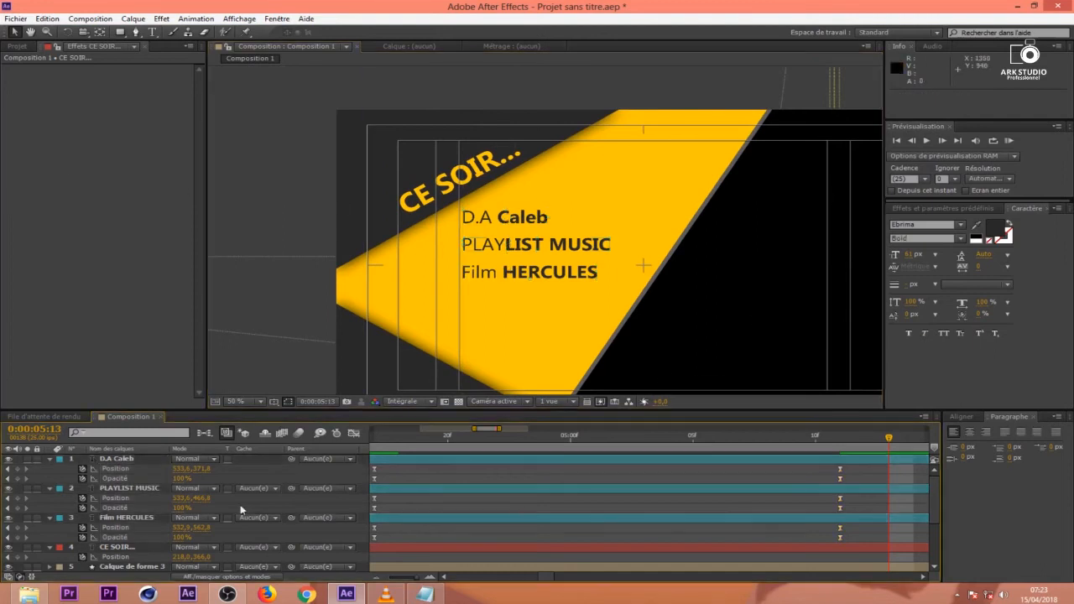
key(ctrl+a)
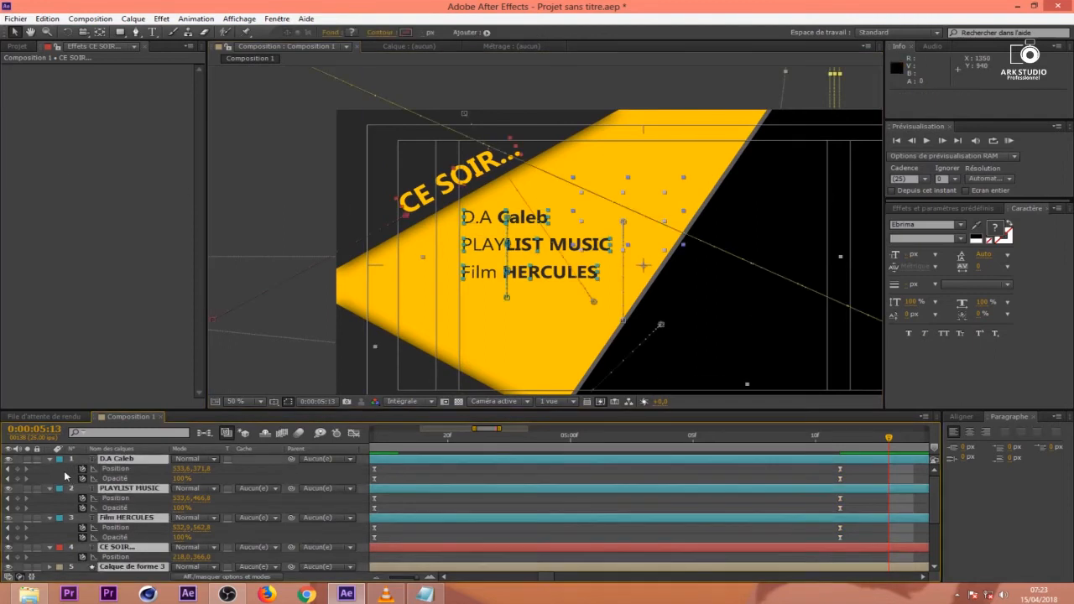
click(49, 460)
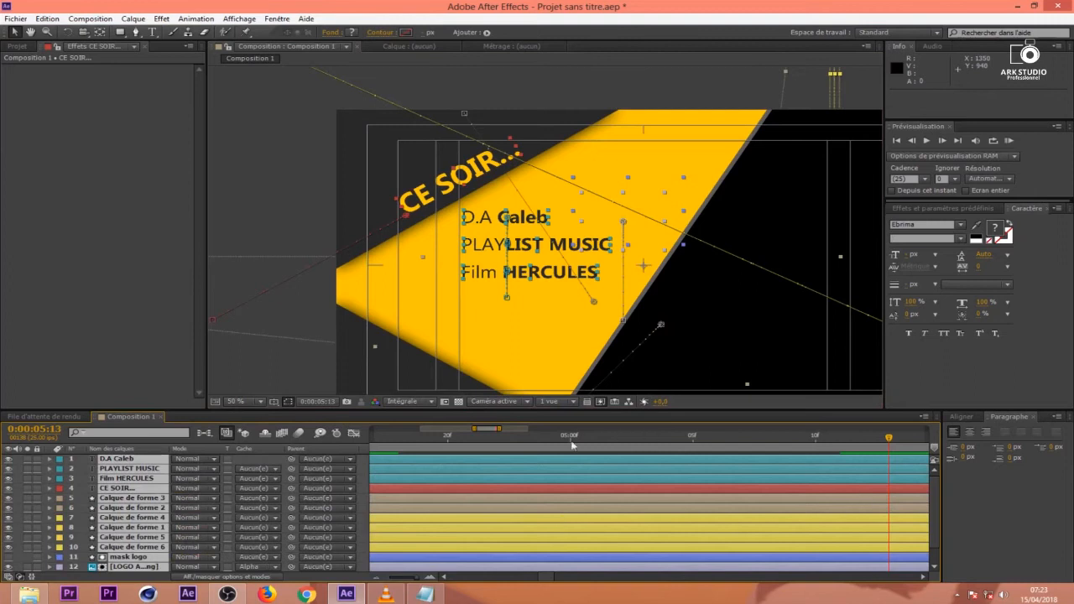
Show the timeline from its start and play a RAM preview of the whole animation.
drag(496, 427, 801, 429)
drag(556, 429, 373, 445)
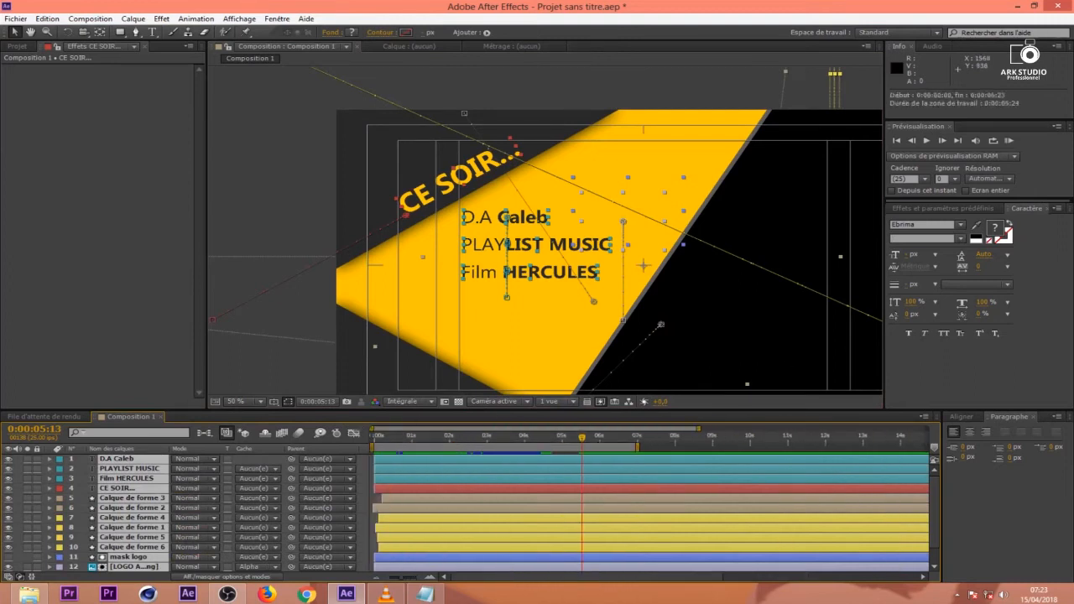
click(1011, 141)
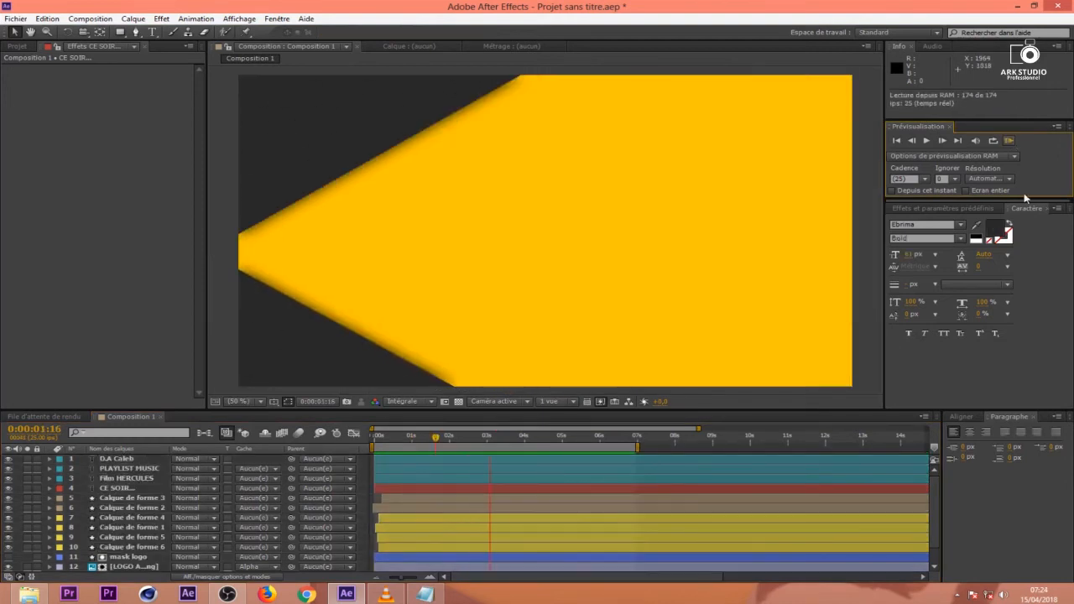
key(space)
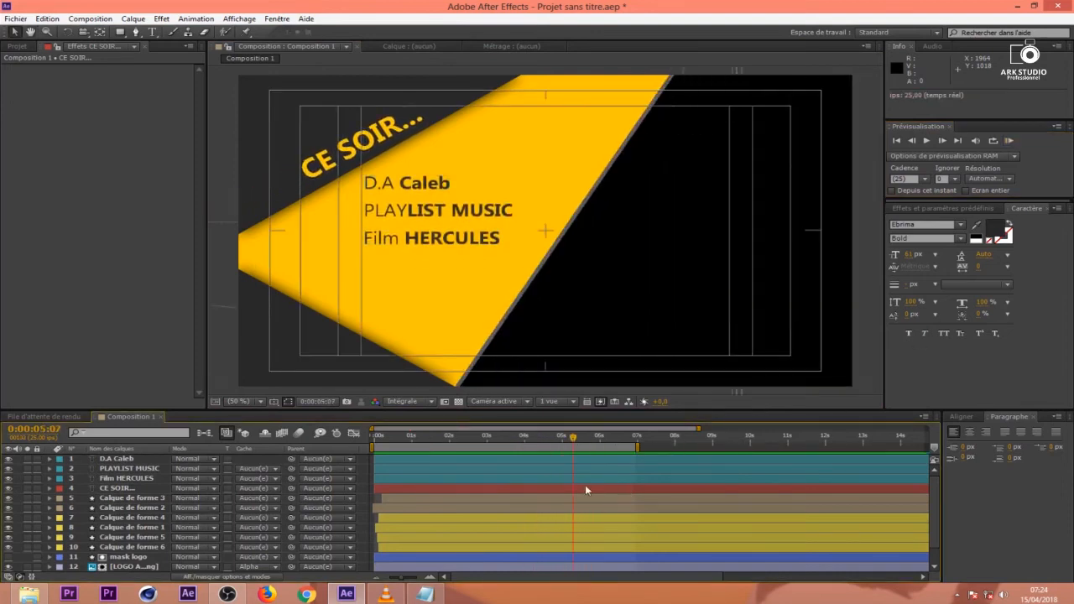
Reveal the keyframes of the three programme text layers and shift PLAYLIST MUSIC and Film HERCULES progressively later than the first line.
click(549, 459)
shift+click(549, 468)
shift+click(546, 478)
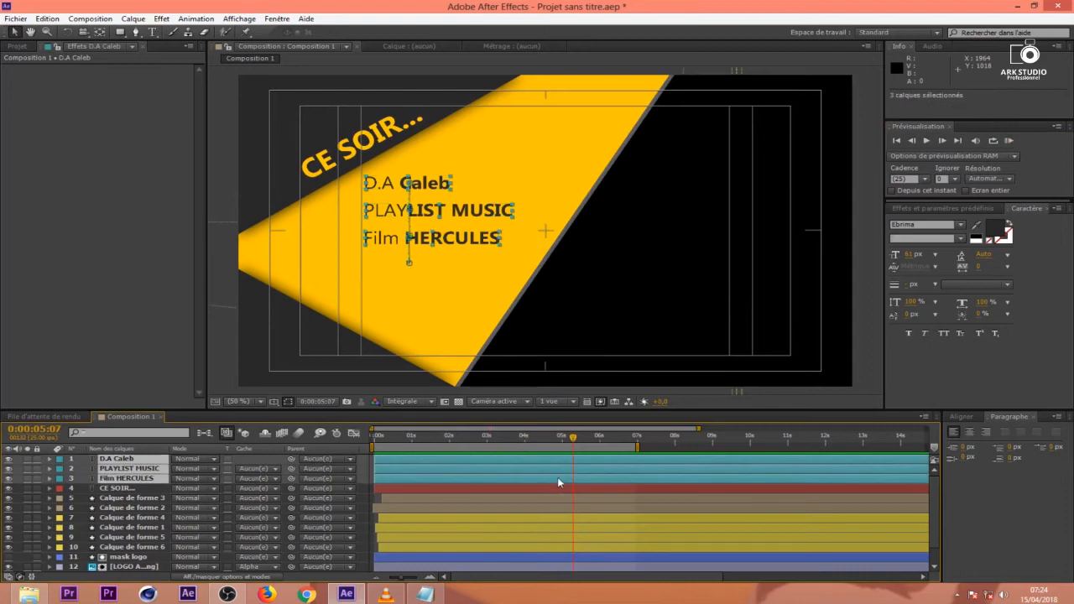
key(u)
click(600, 468)
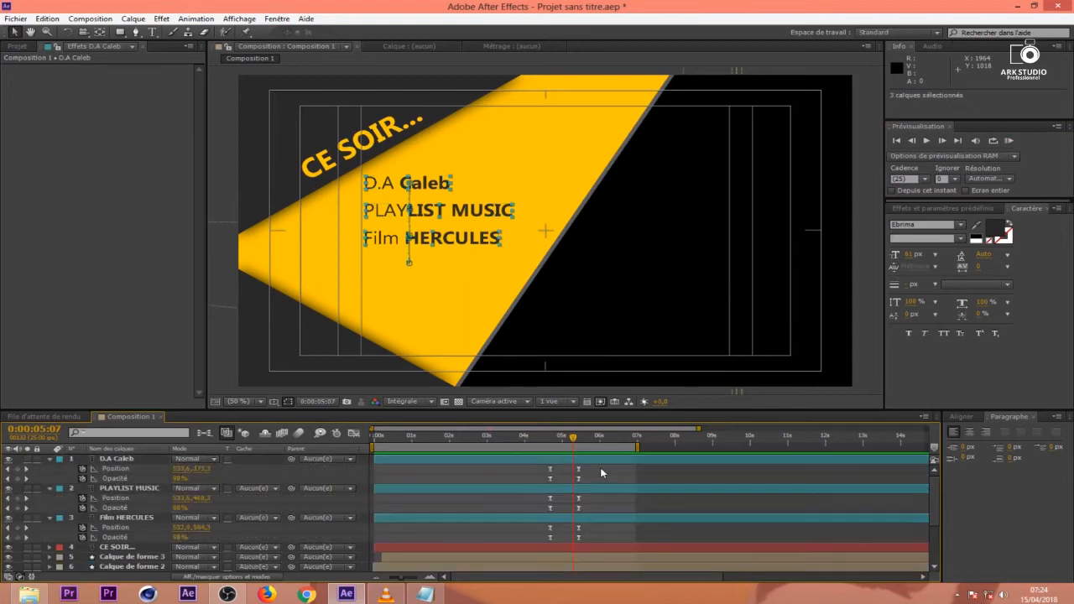
click(578, 518)
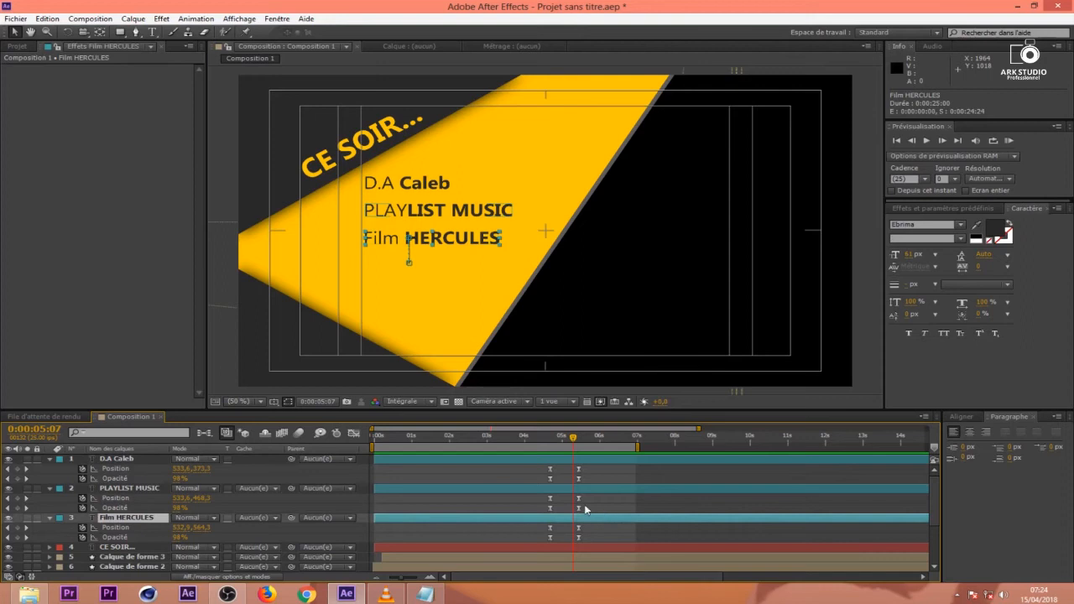
click(584, 487)
click(575, 460)
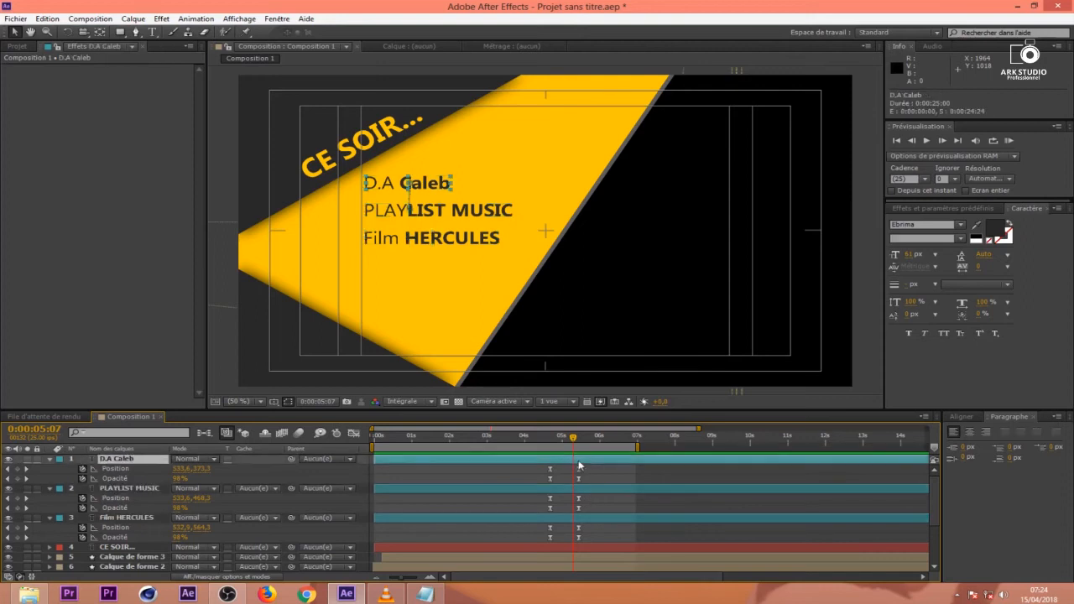
drag(578, 486, 603, 525)
Move the PLAYLIST MUSIC layer earlier so its first keyframes fall at 0:00:04:21.
drag(572, 438, 560, 465)
key(equal)
key(equal)
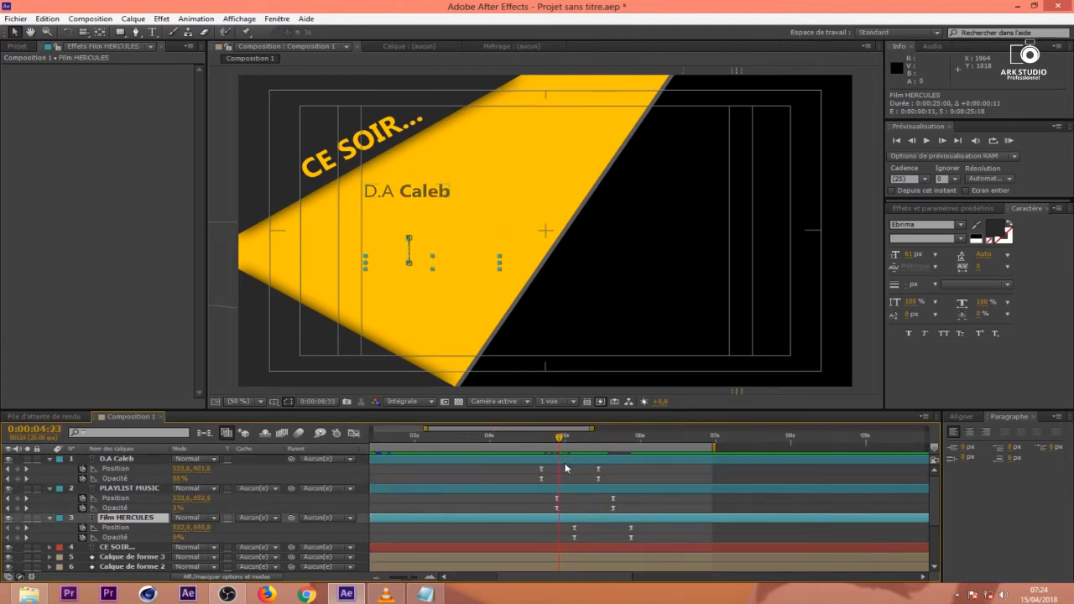
key(equal)
drag(560, 444, 530, 455)
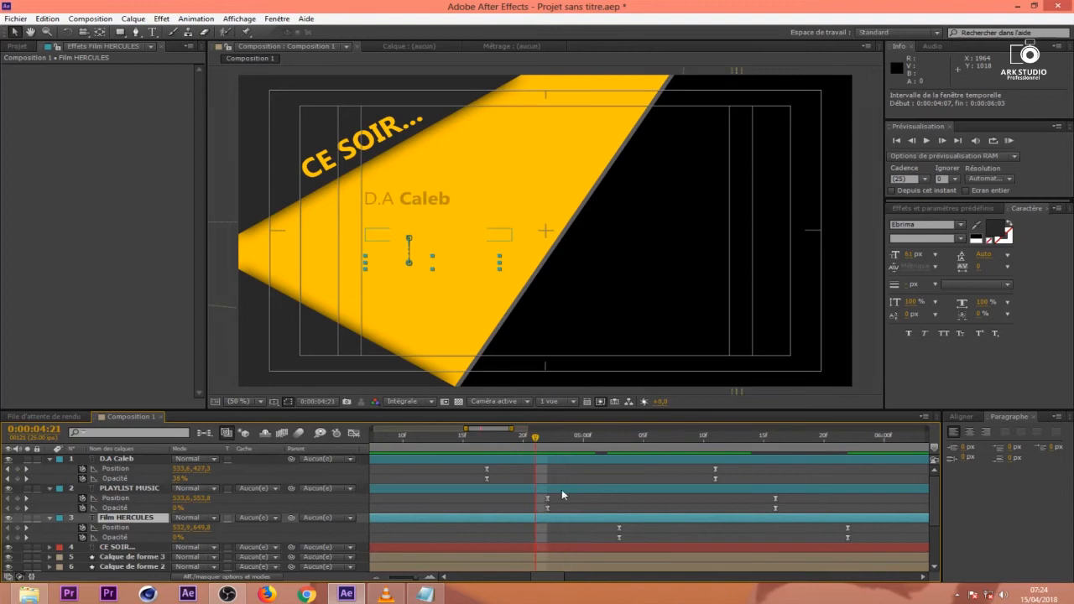
drag(562, 491, 551, 491)
Move the Film HERCULES layer earlier so its first keyframes fall at 0:00:05:00.
drag(541, 445, 582, 453)
click(628, 522)
drag(618, 521, 594, 519)
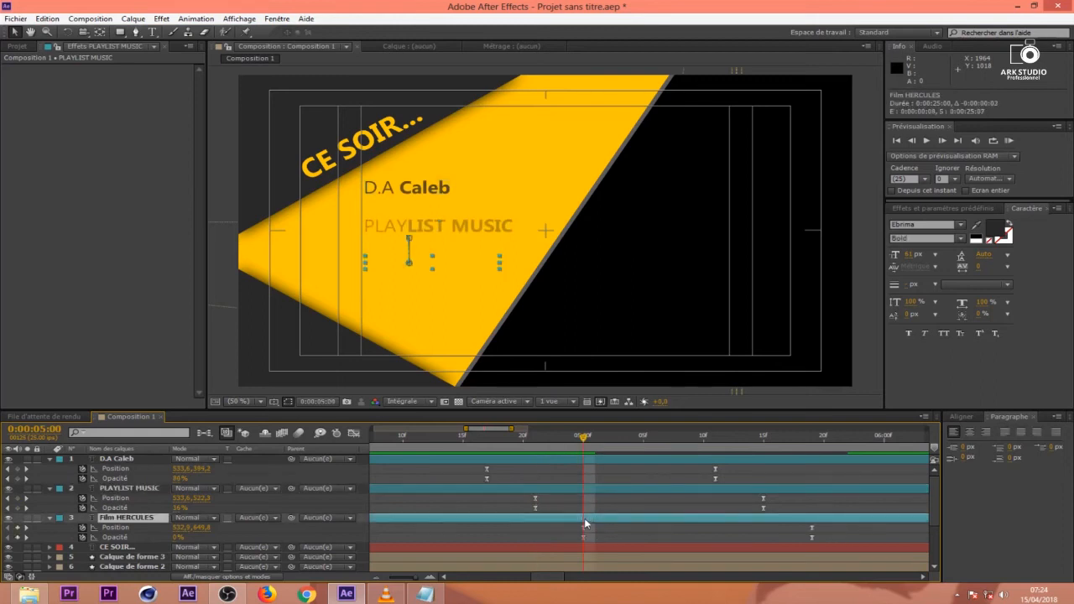
Collapse all layers and play a RAM preview to check the staggered programme lines.
drag(512, 429, 744, 428)
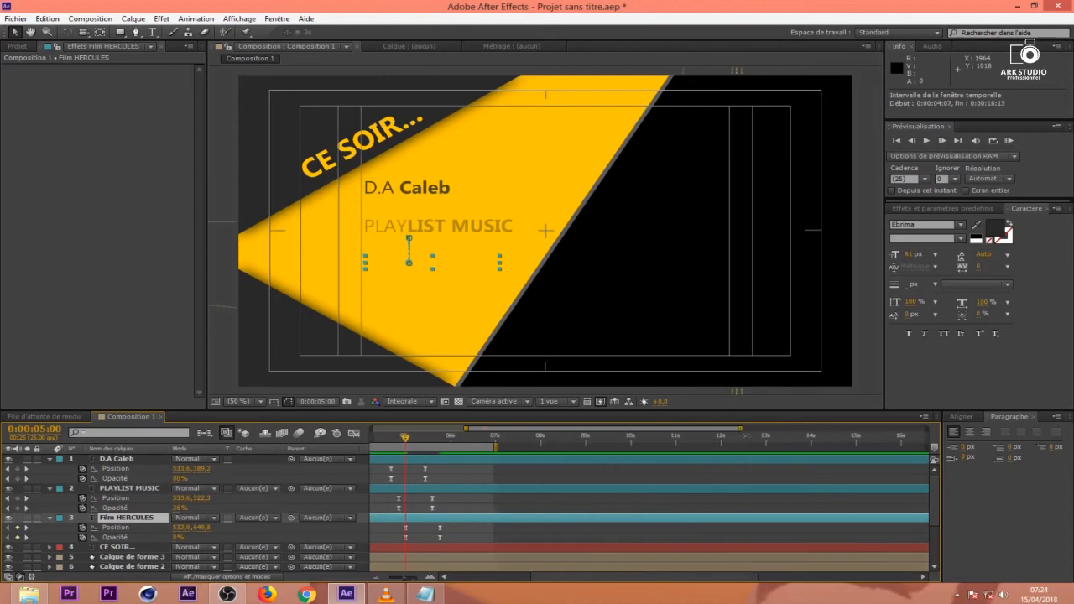
drag(554, 429, 450, 437)
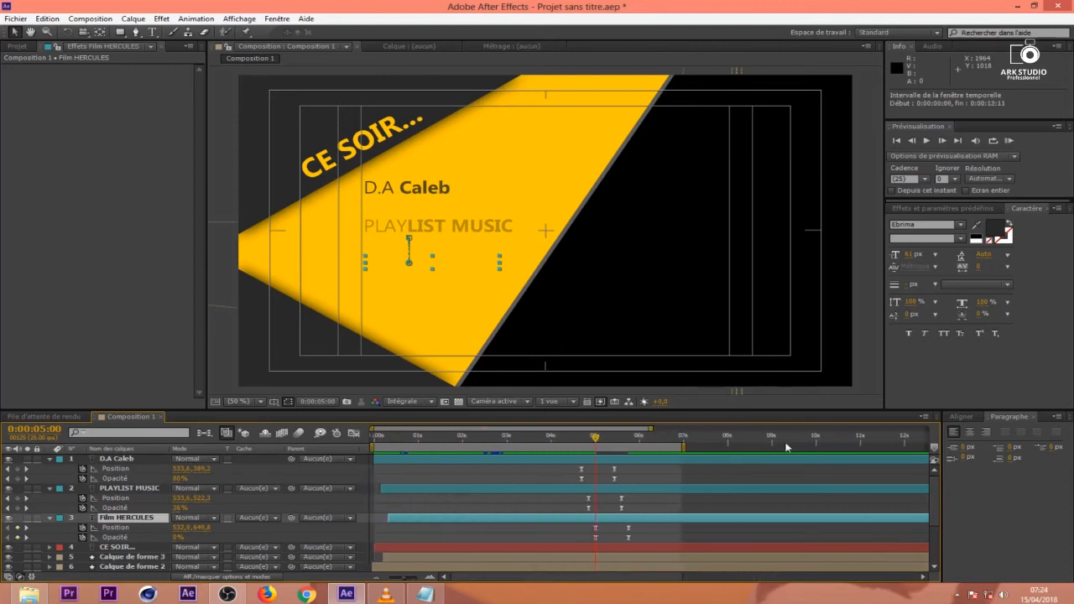
key(ctrl+a)
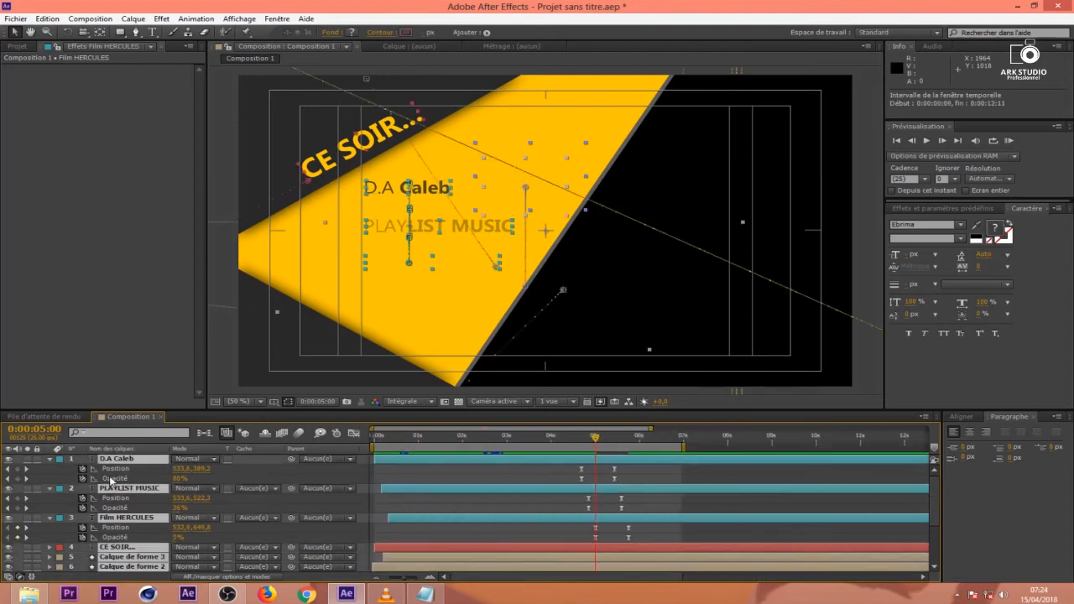
click(48, 459)
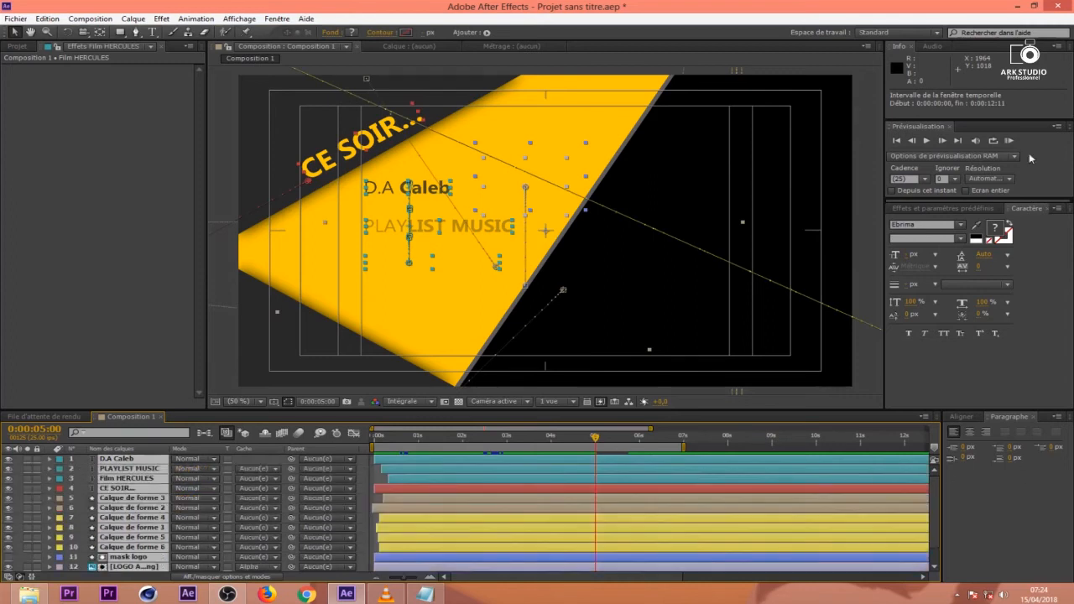
click(1008, 141)
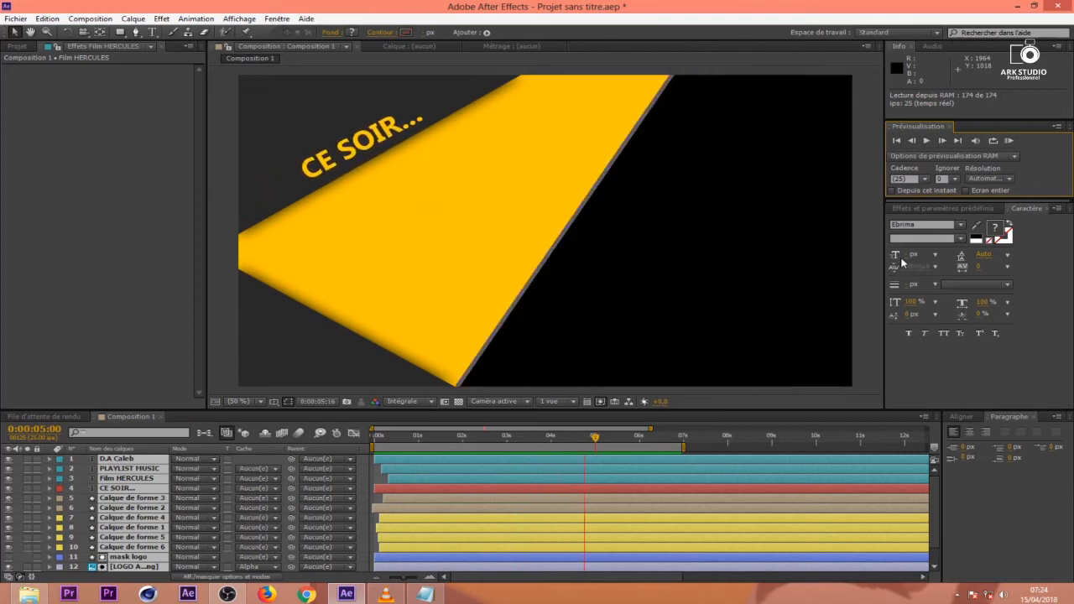
key(space)
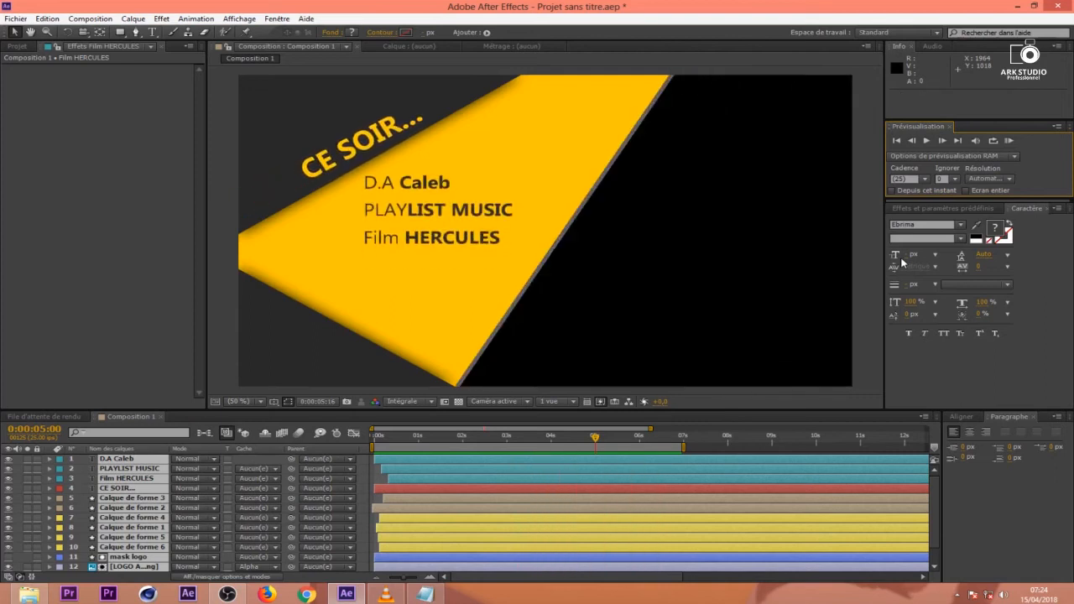
Deselect all layers and import the vlc-rec...heureux-.mp4 clip from the Vidéos folder into the project.
click(770, 437)
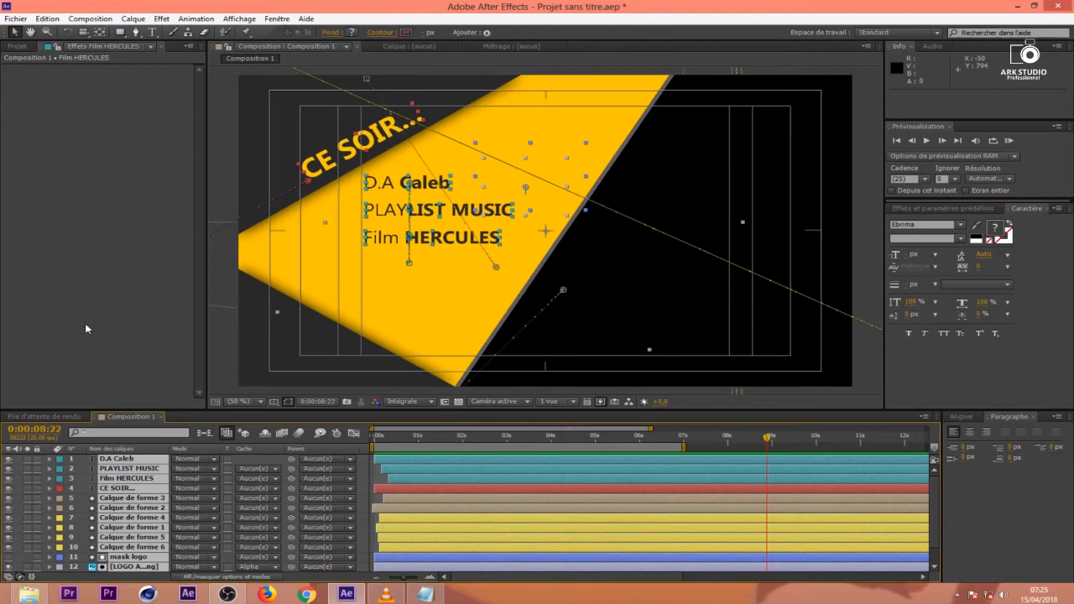
key(ctrl+a)
click(364, 515)
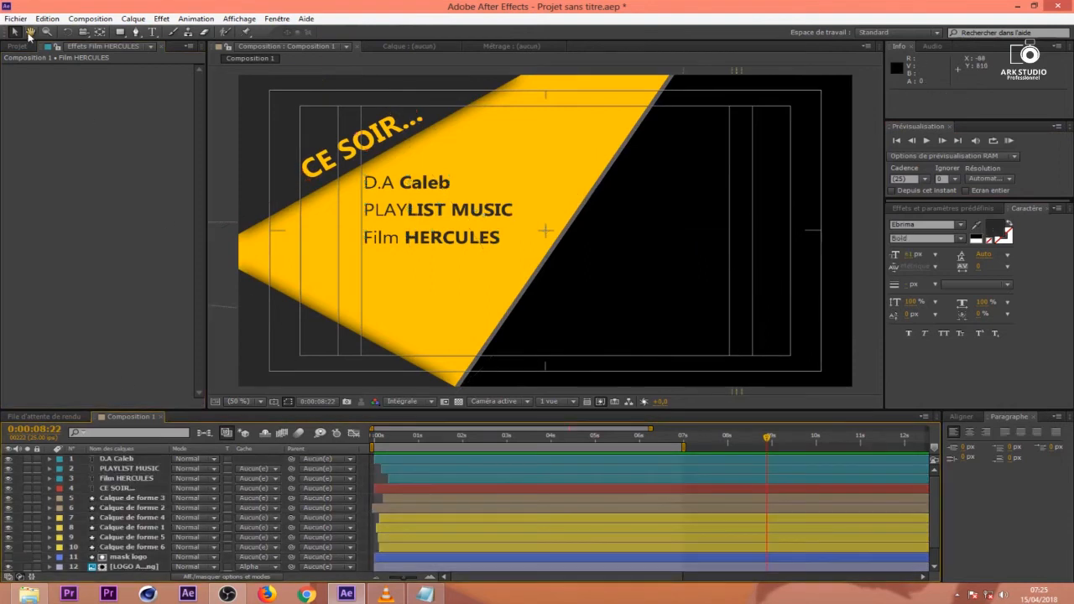
click(19, 47)
double_click(87, 263)
double_click(515, 84)
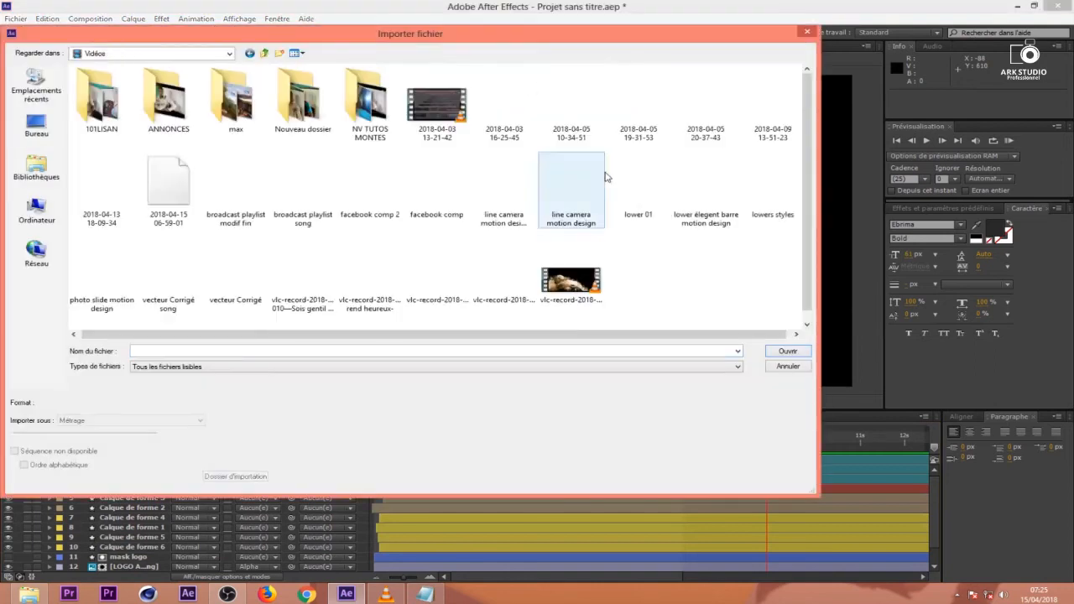
double_click(374, 287)
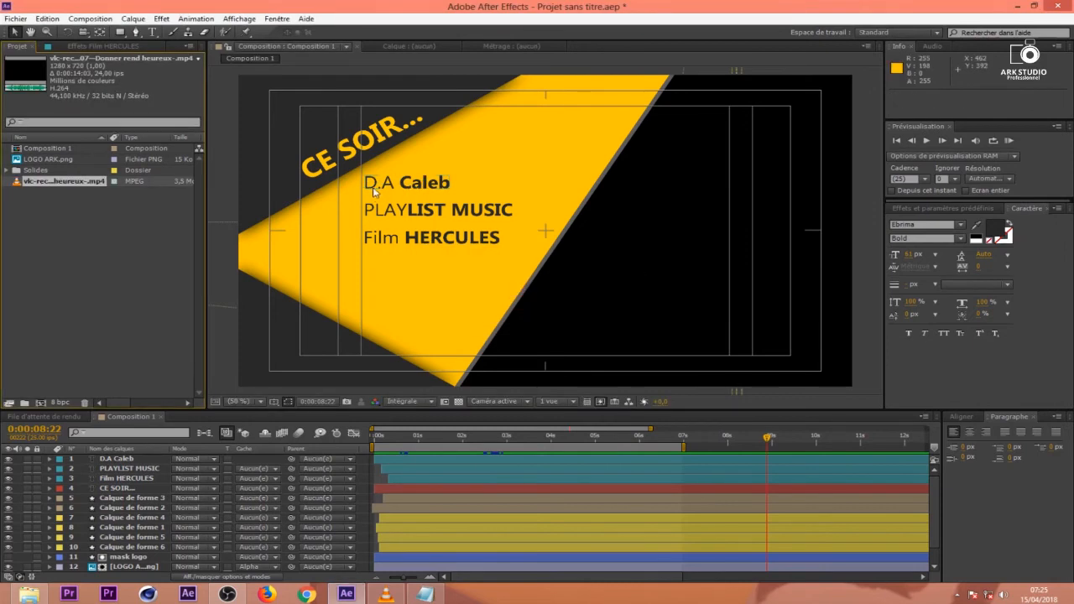
Add the imported video clip just above the bottom CE SOIR... layer and fit it to the composition size.
drag(14, 185, 213, 563)
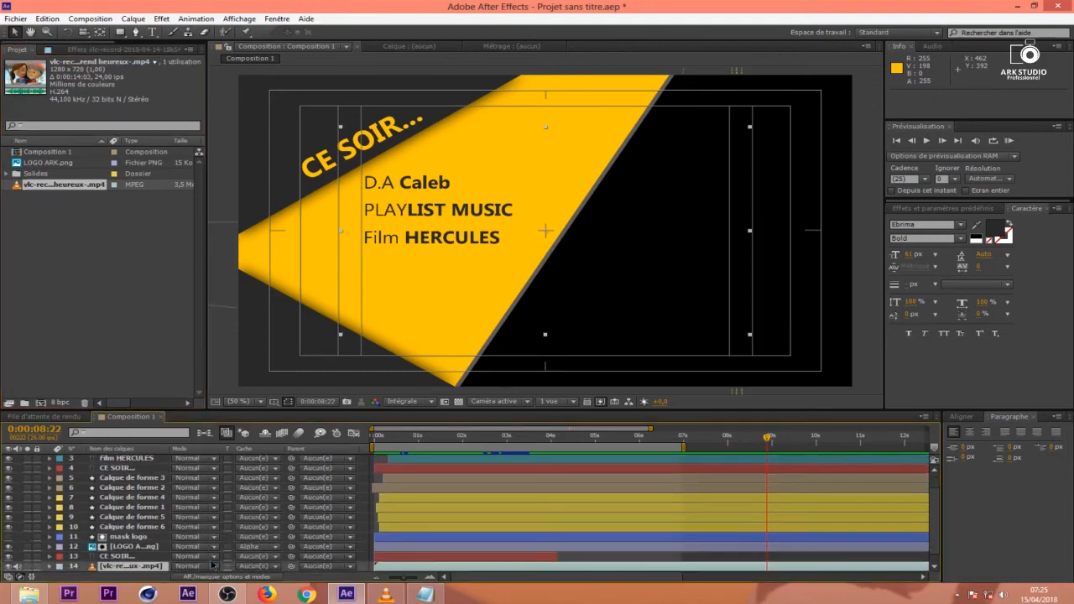
drag(121, 569, 262, 554)
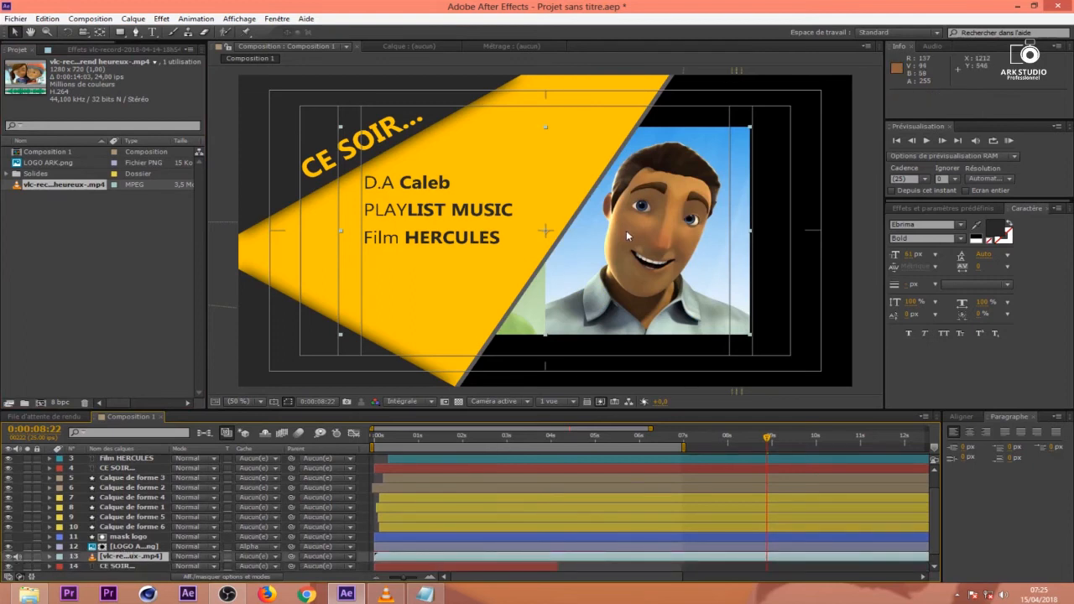
key(ctrl+alt+f)
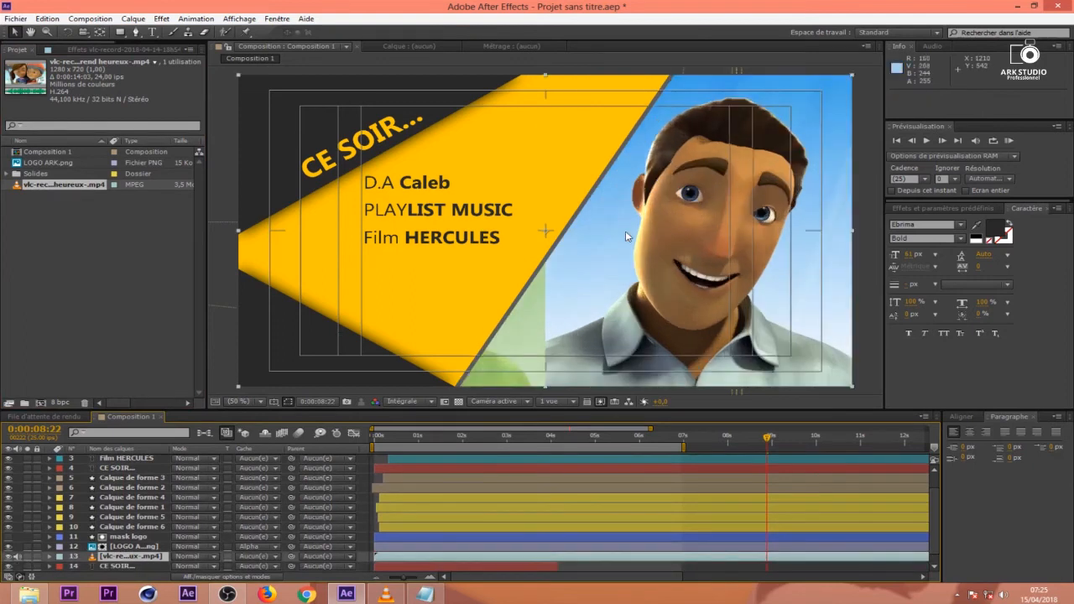
Shift the video layer in time so it starts at 0:00:03:21.
drag(400, 560, 580, 560)
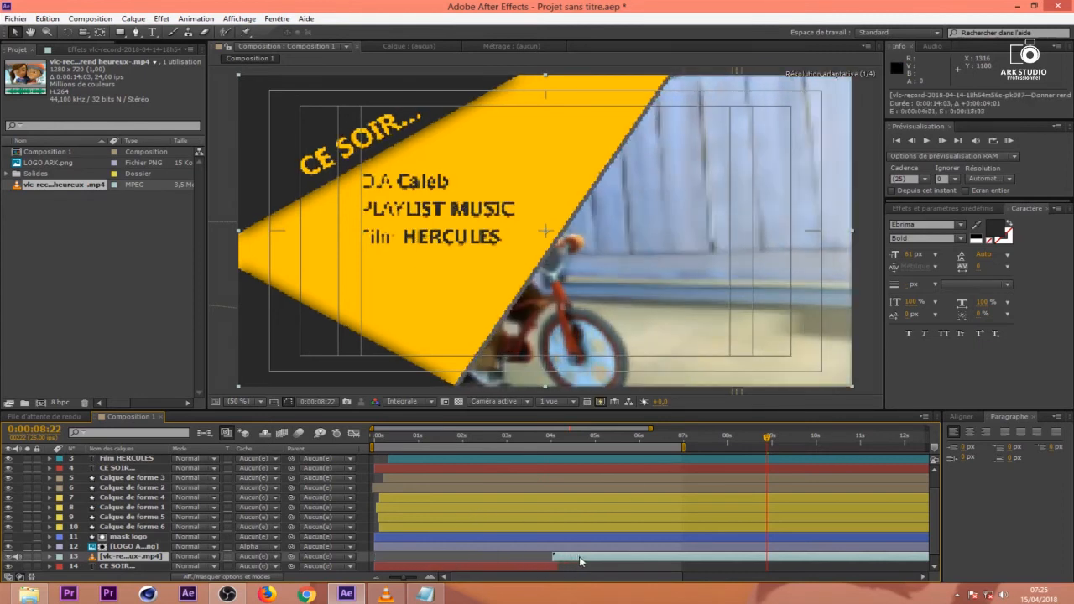
drag(518, 444, 541, 443)
drag(581, 560, 572, 560)
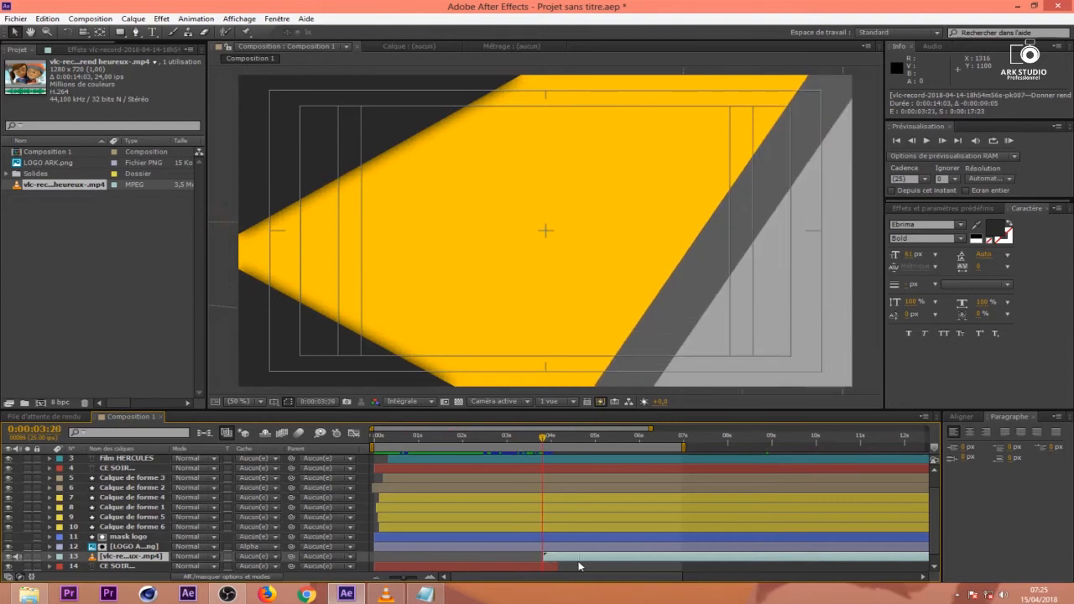
Move the video horizontally to Position 1320, 540 so its characters fit beside the diagonal edge, and check the framing.
drag(547, 438, 610, 455)
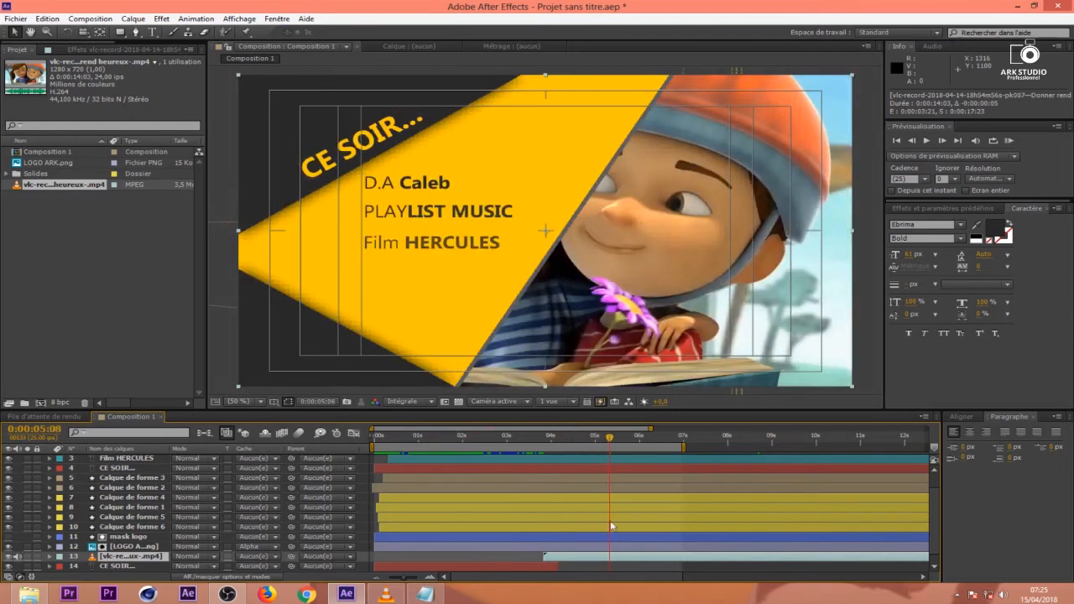
key(s)
key(p)
drag(183, 573, 273, 572)
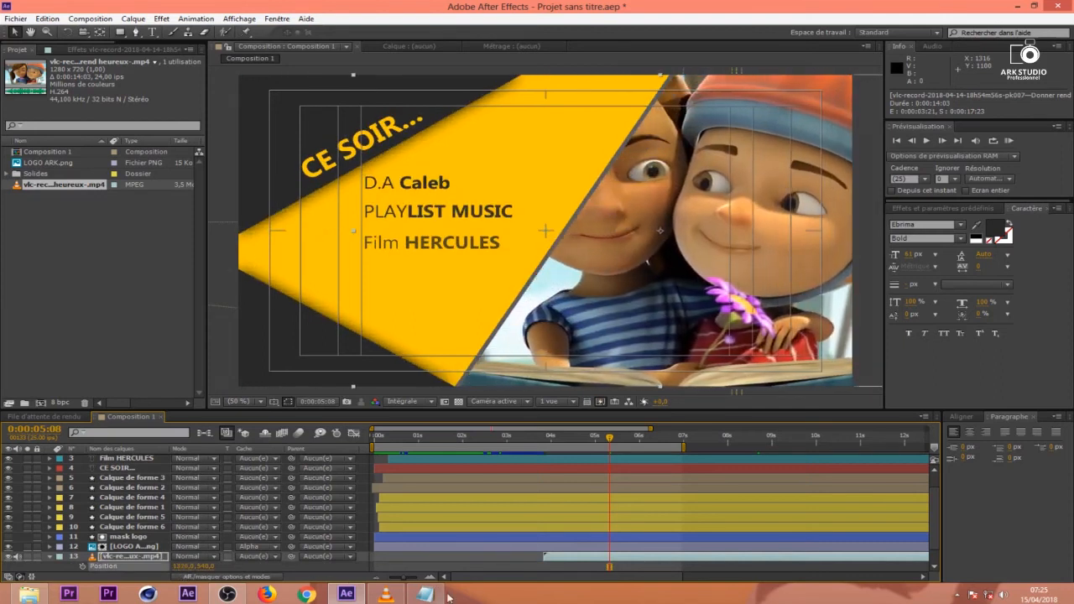
drag(544, 445, 615, 453)
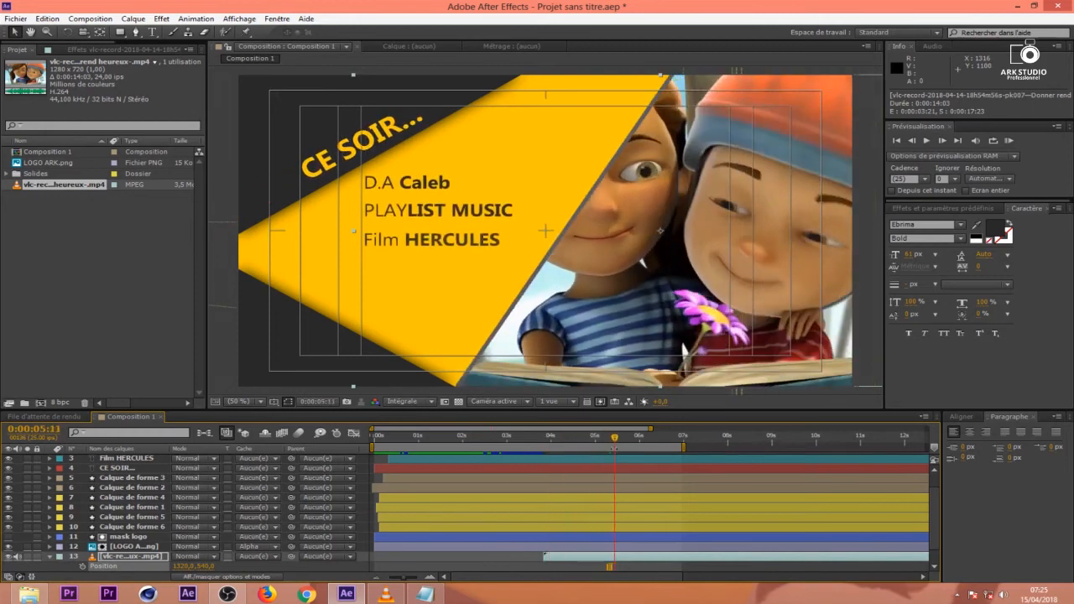
click(725, 547)
click(405, 556)
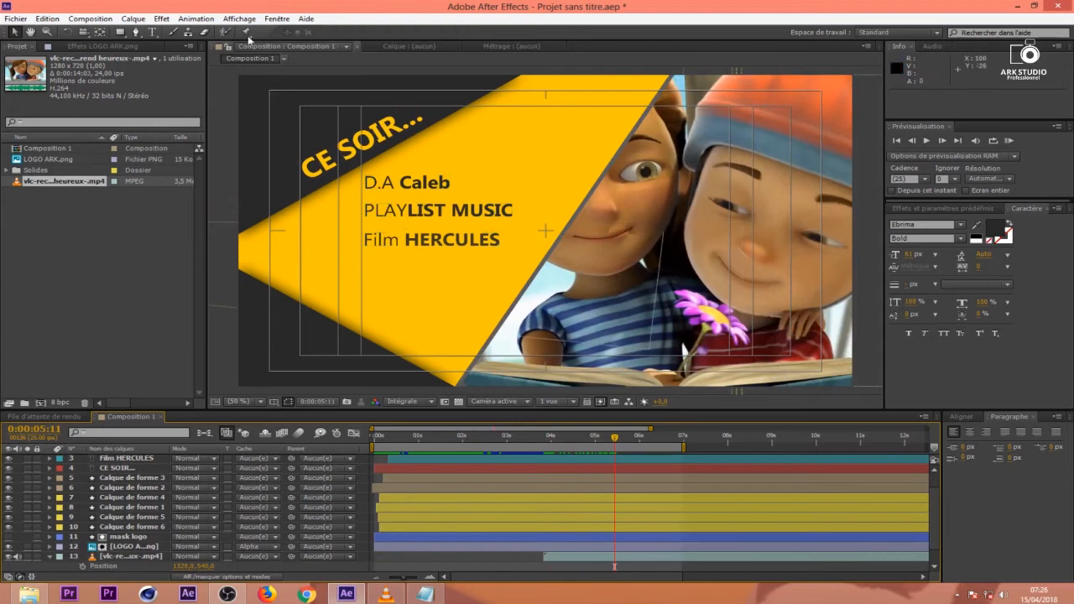
Draw a rounded rectangle shape enclosing the first programme line, just under the CE SOIR... title.
key(period)
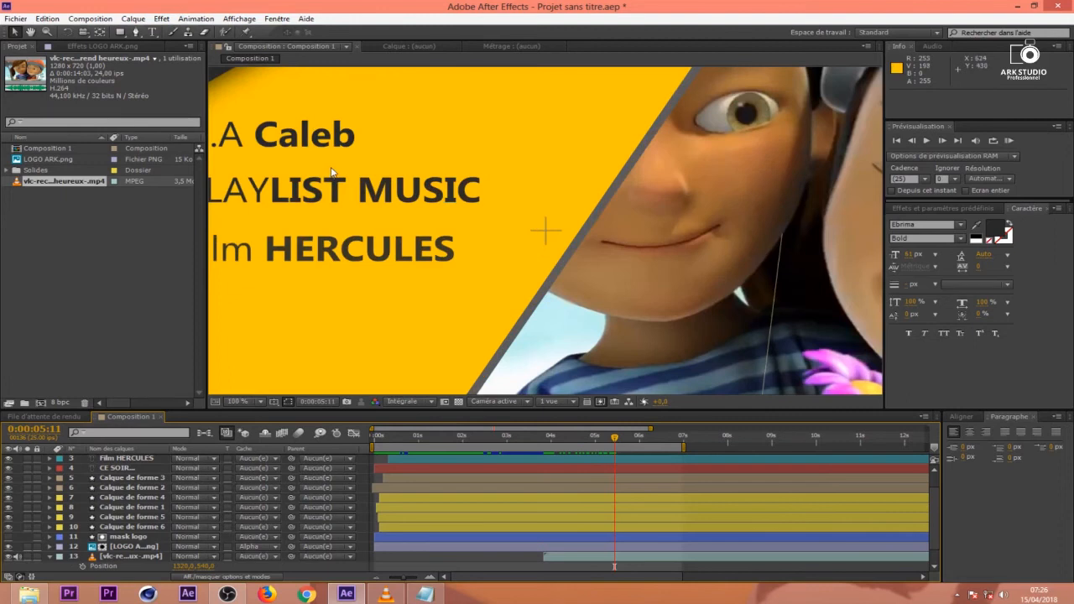
key(h)
drag(355, 160, 567, 201)
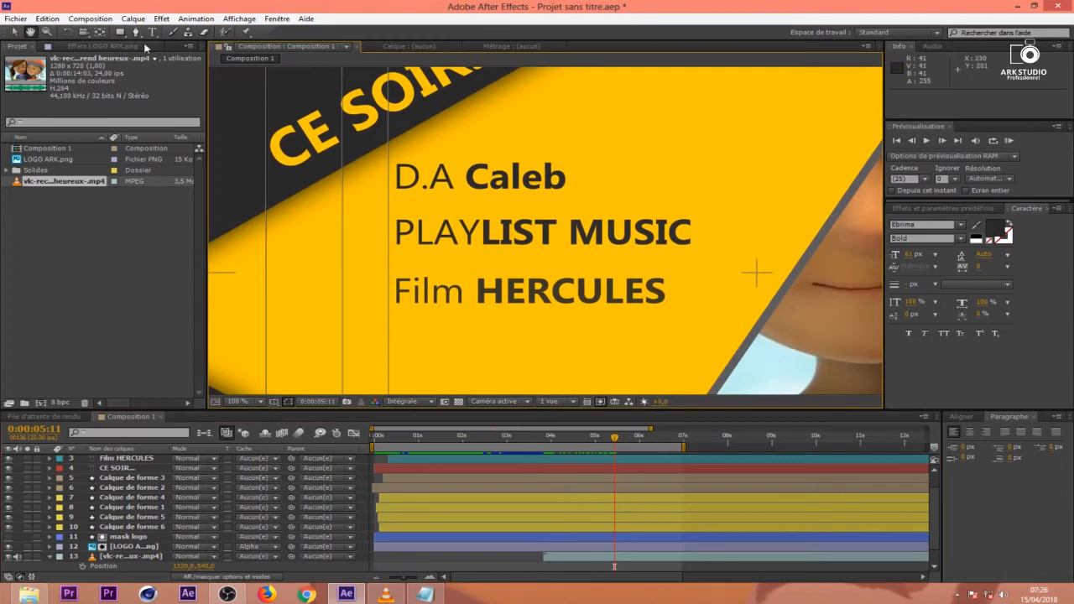
click(120, 32)
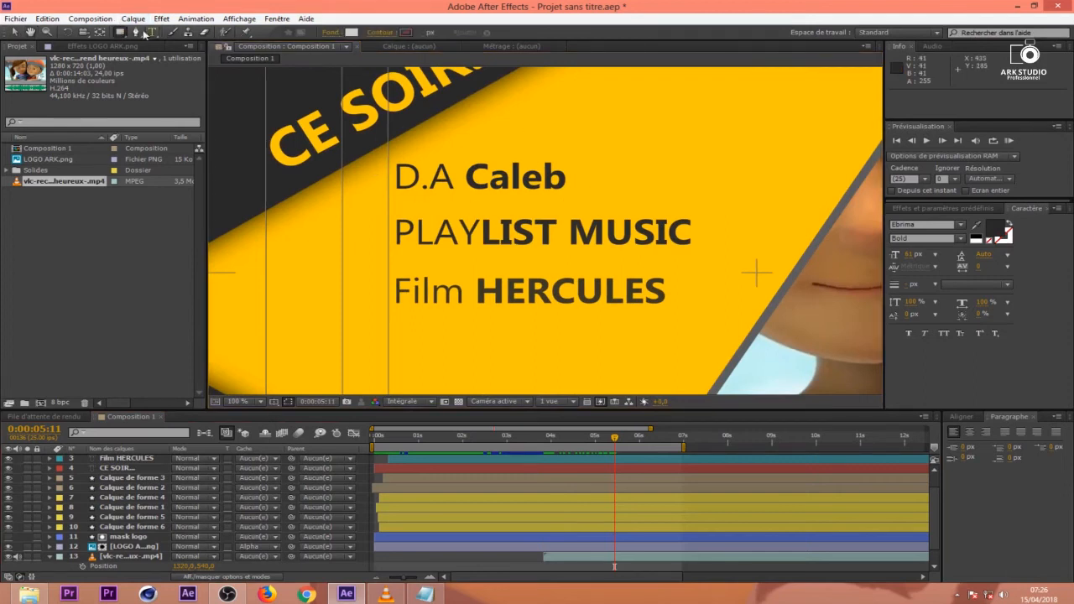
click(120, 34)
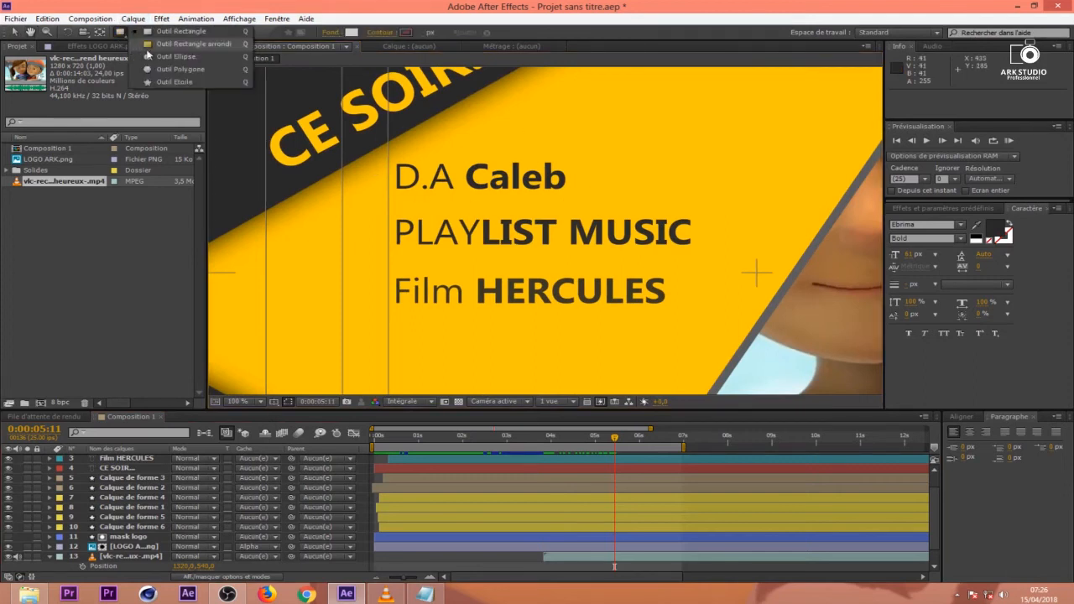
click(221, 45)
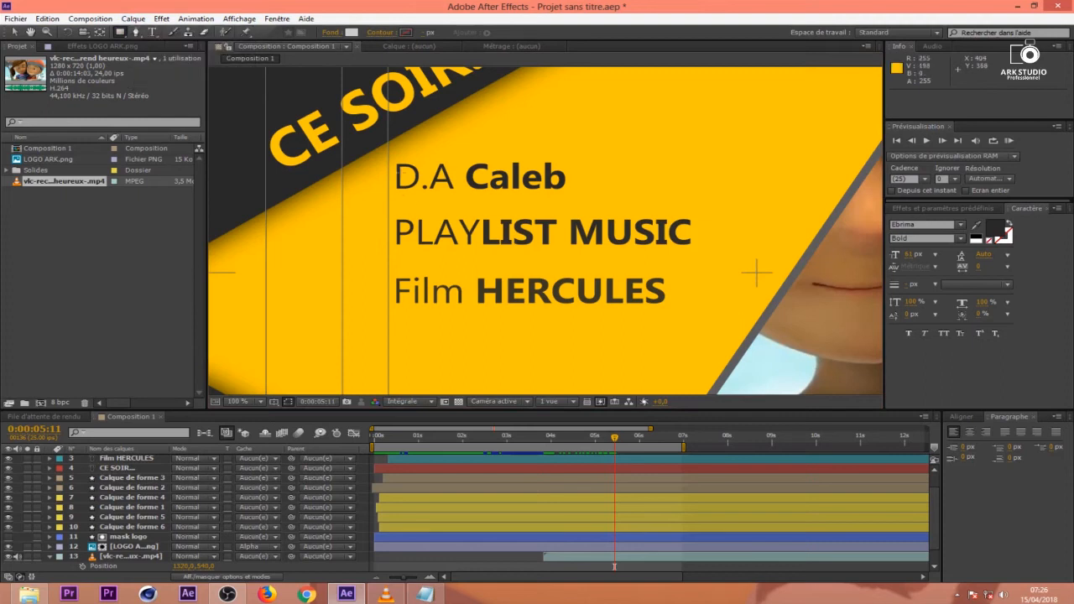
drag(387, 157, 573, 199)
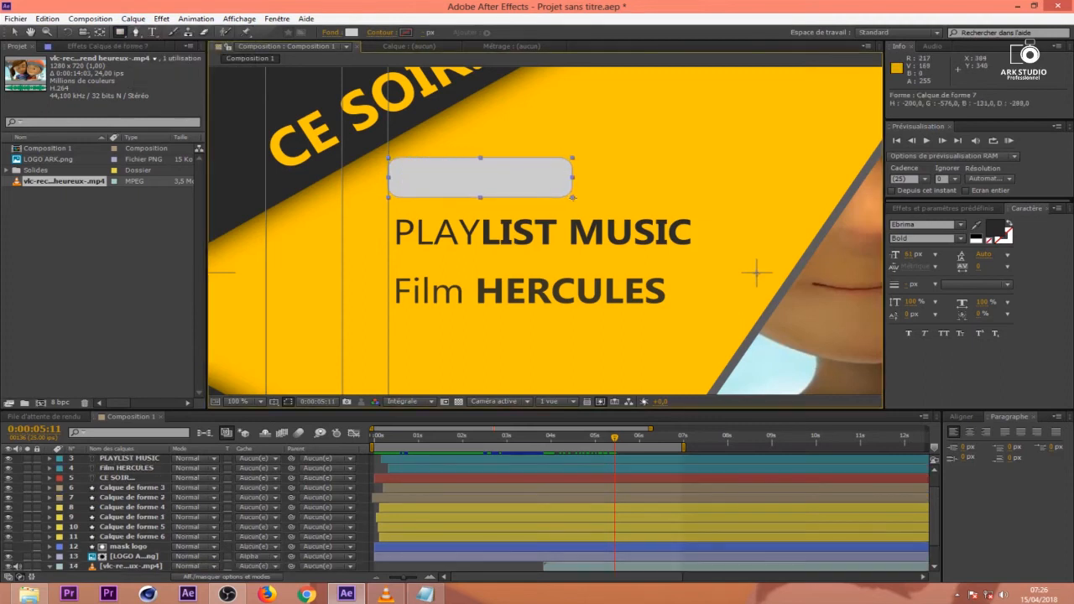
Set the rounded rectangle's fill to dark grey (RGB 77, 77, 77) and its layer opacity to 42%.
key(t)
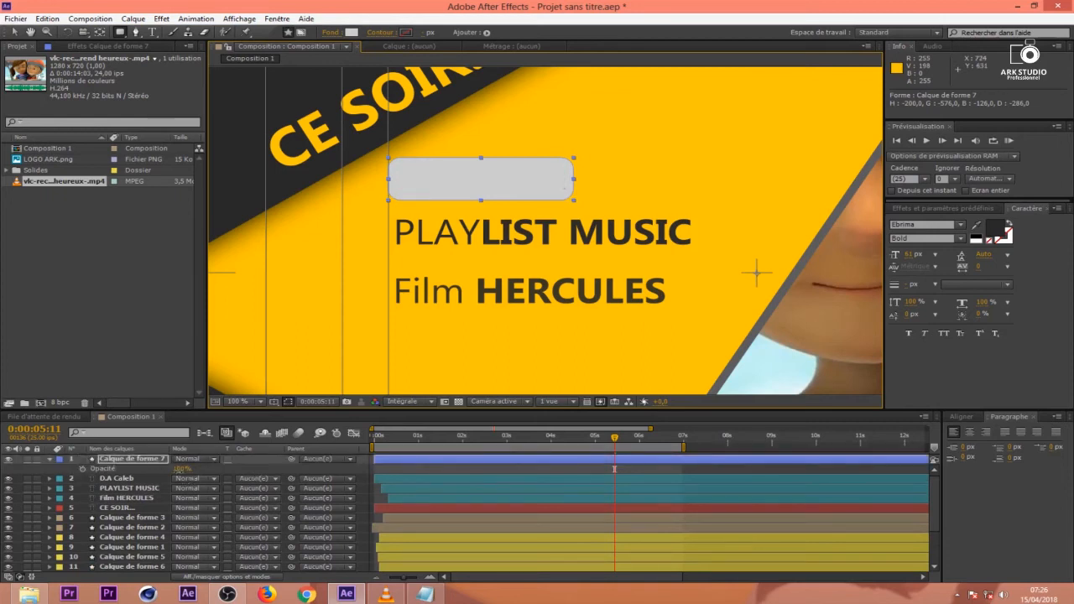
drag(179, 468, 170, 474)
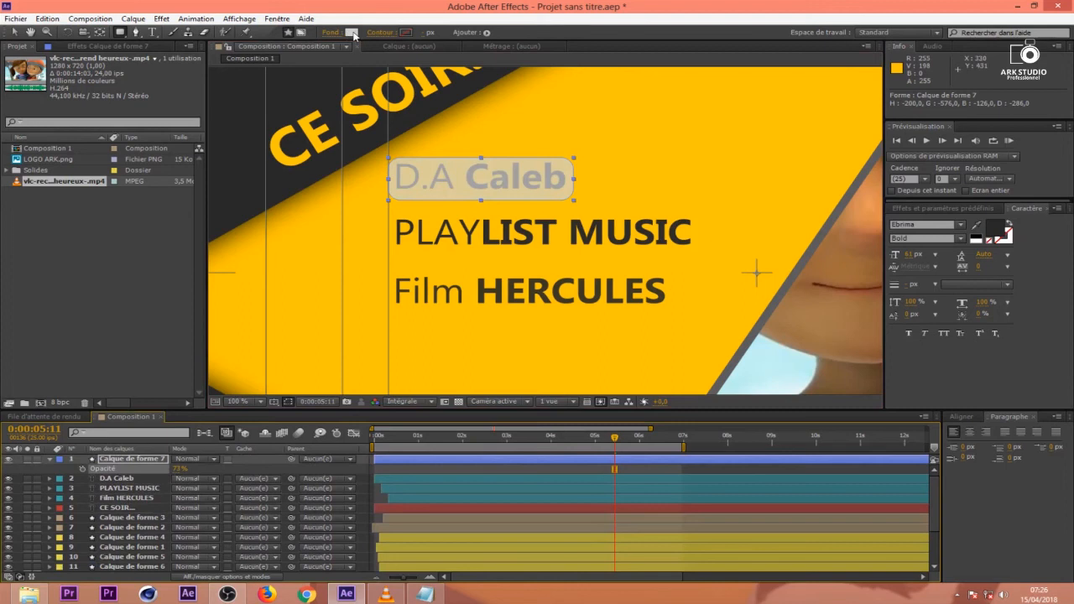
click(352, 33)
mouse_move(524, 460)
mouse_down()
mouse_move(501, 483)
mouse_move(500, 471)
mouse_up()
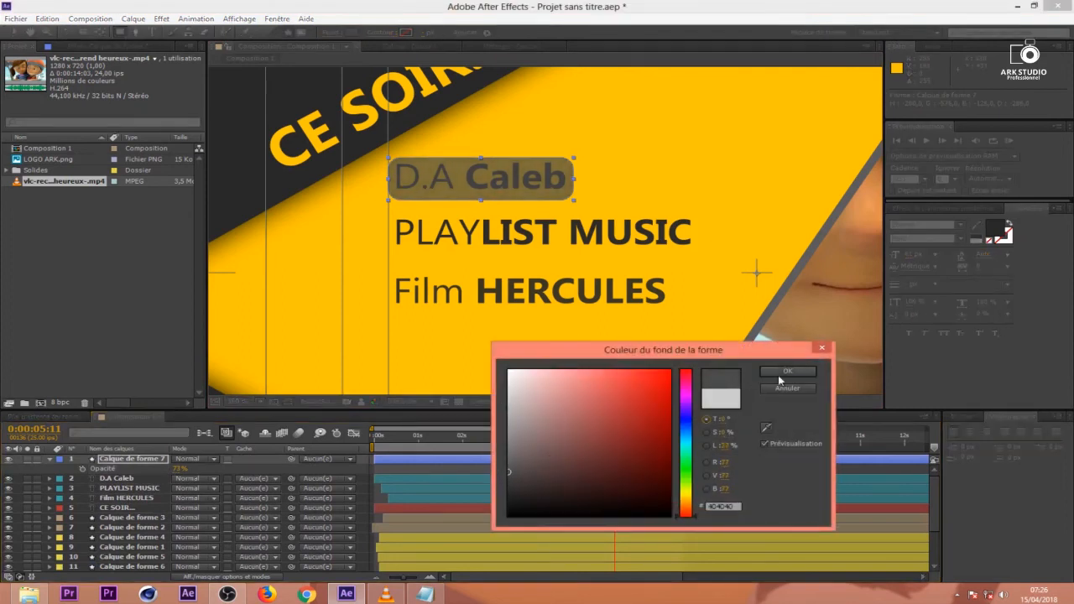
click(780, 374)
drag(175, 475, 197, 475)
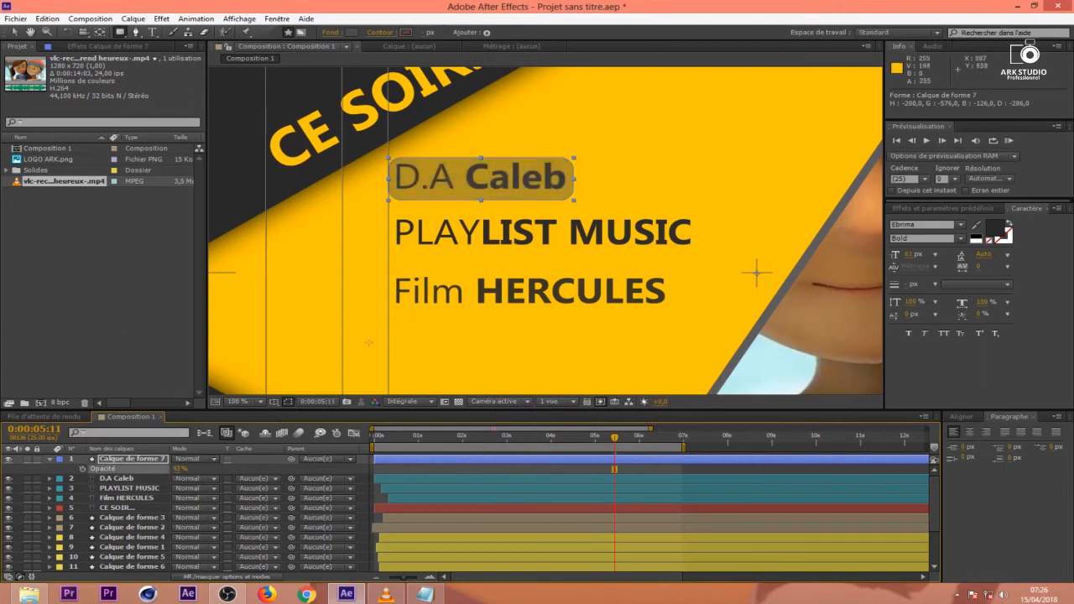
Apply the Ombre portée effect to the rounded rectangle with 70% opacity, distance 0 and a greatly increased softness.
click(530, 469)
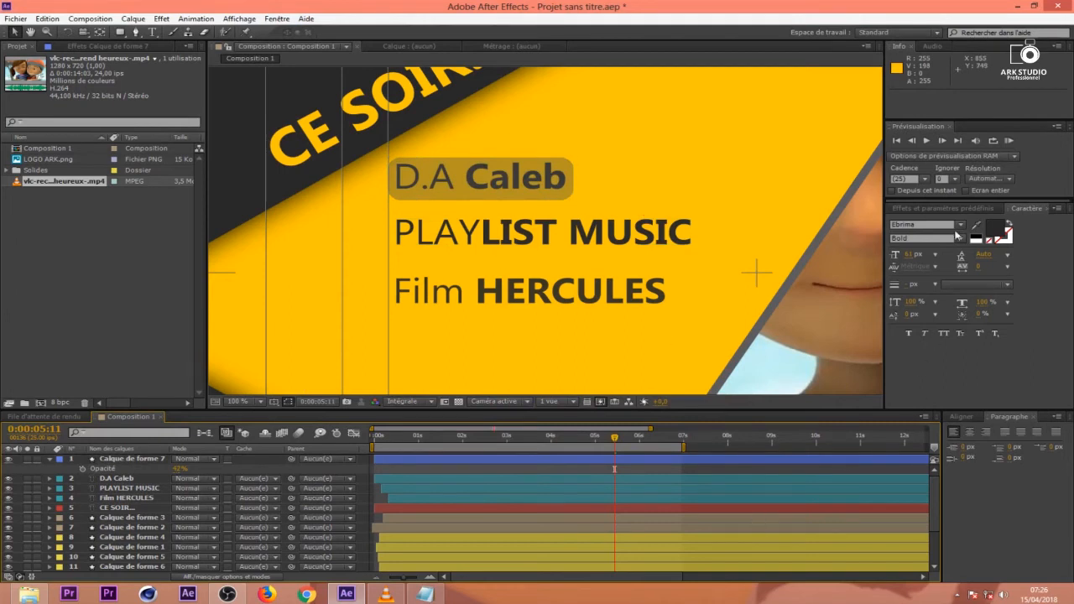
click(950, 207)
drag(950, 335, 575, 203)
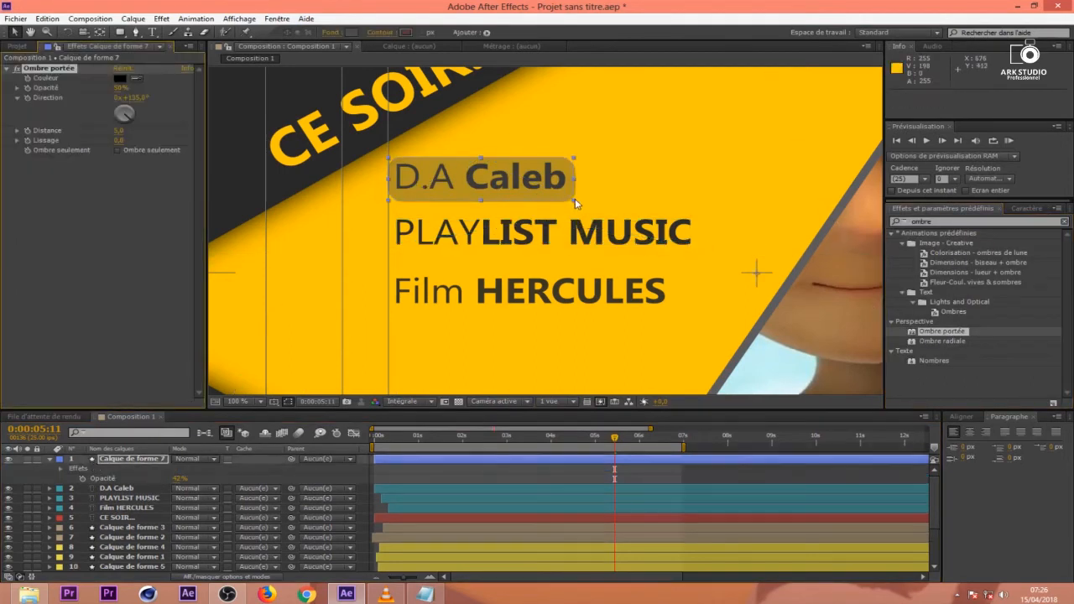
click(120, 88)
text(70)
key(Return)
drag(116, 145, 224, 153)
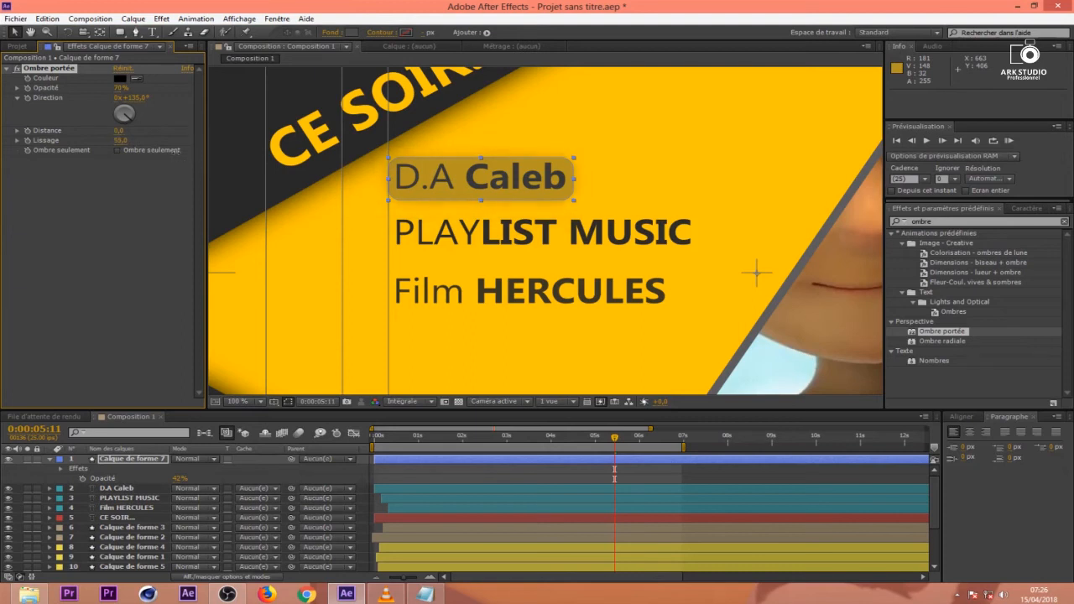
scroll(524, 228, down, 2)
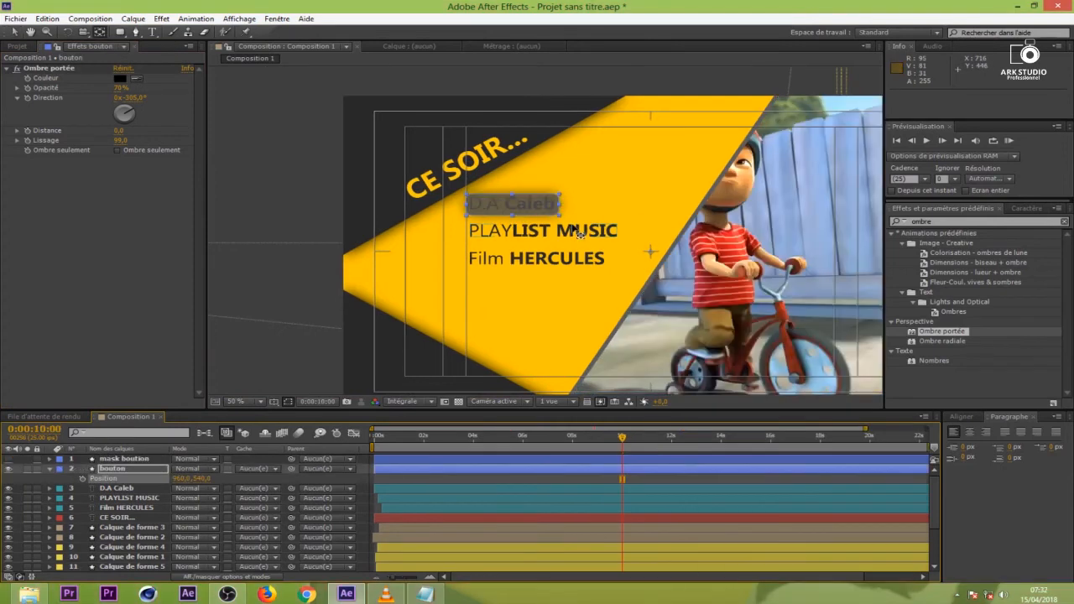
key(p)
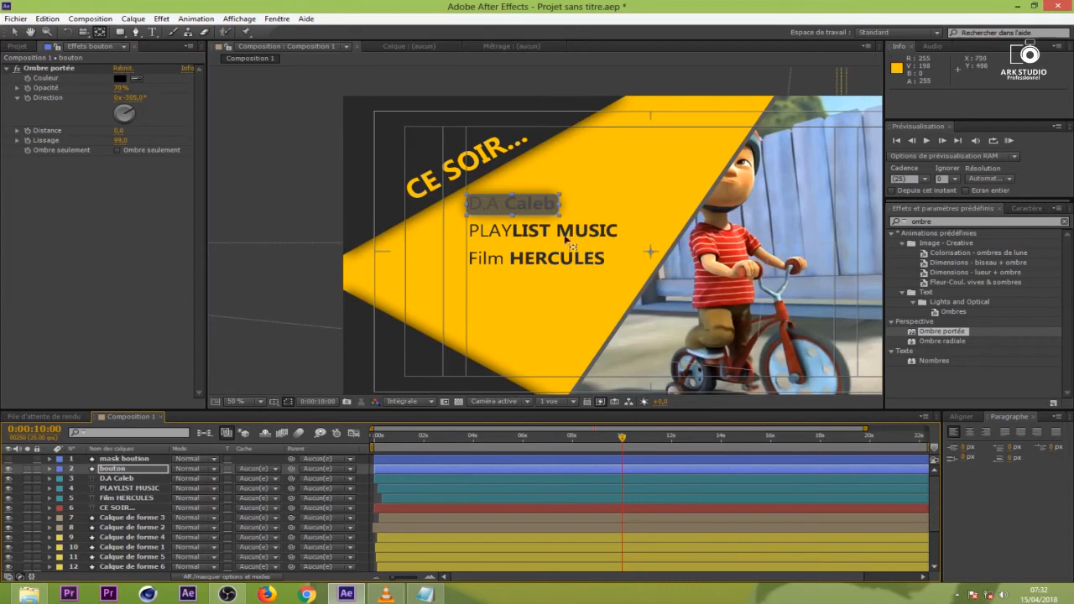
click(132, 460)
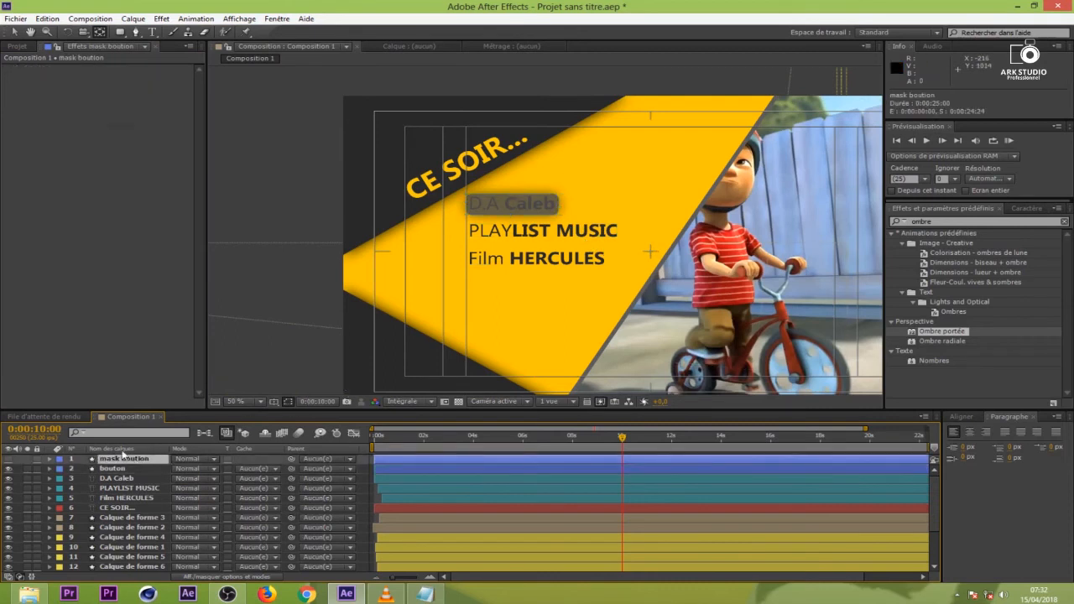
click(10, 461)
Try 20% opacity on the bouton layer, and settle on 50%.
click(134, 469)
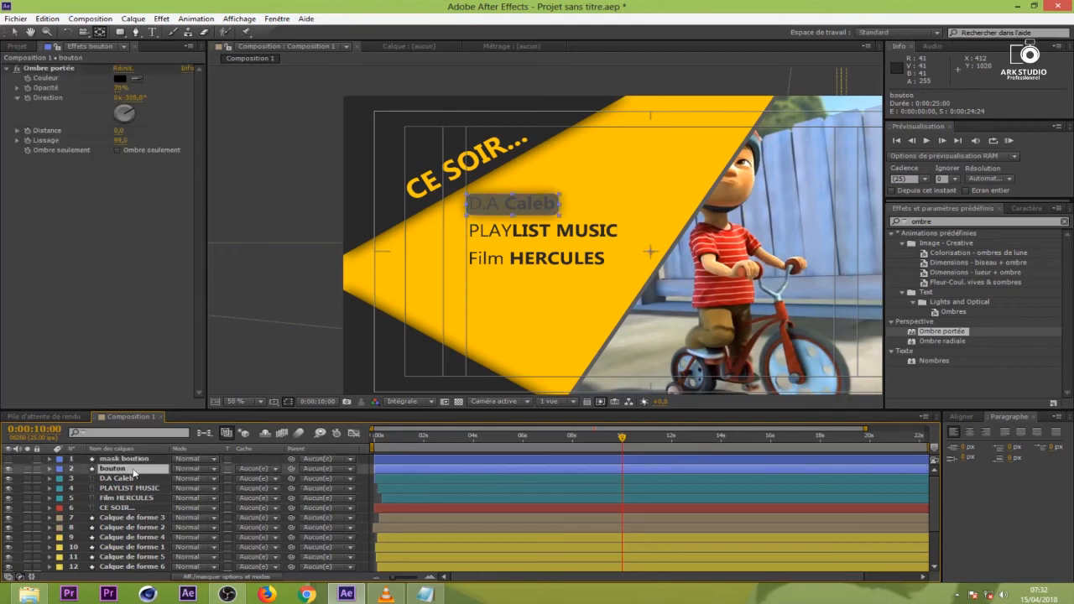
key(t)
click(178, 478)
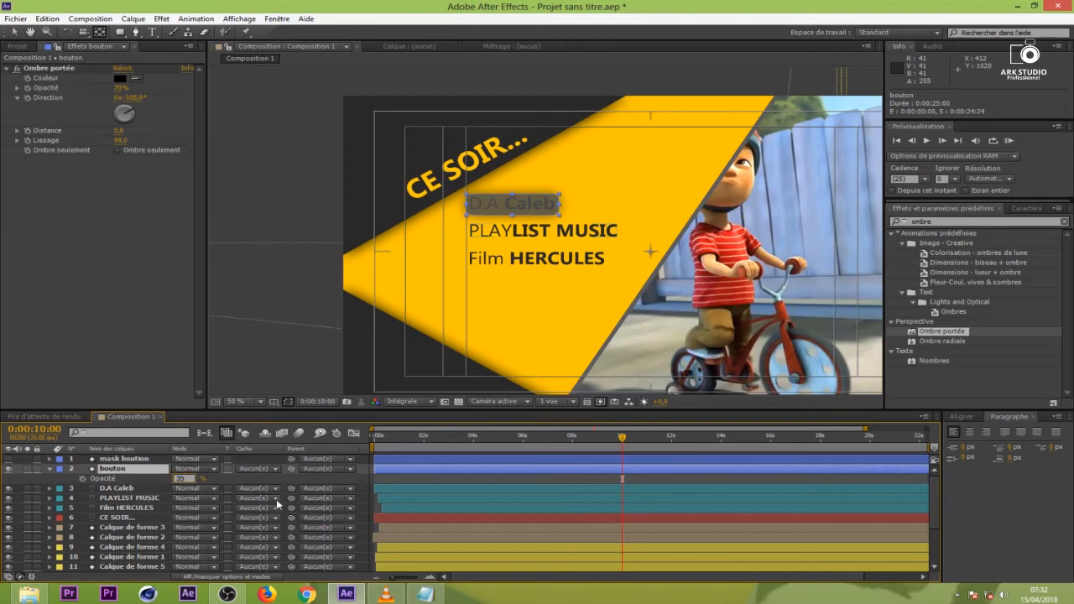
text(20)
key(Return)
click(182, 478)
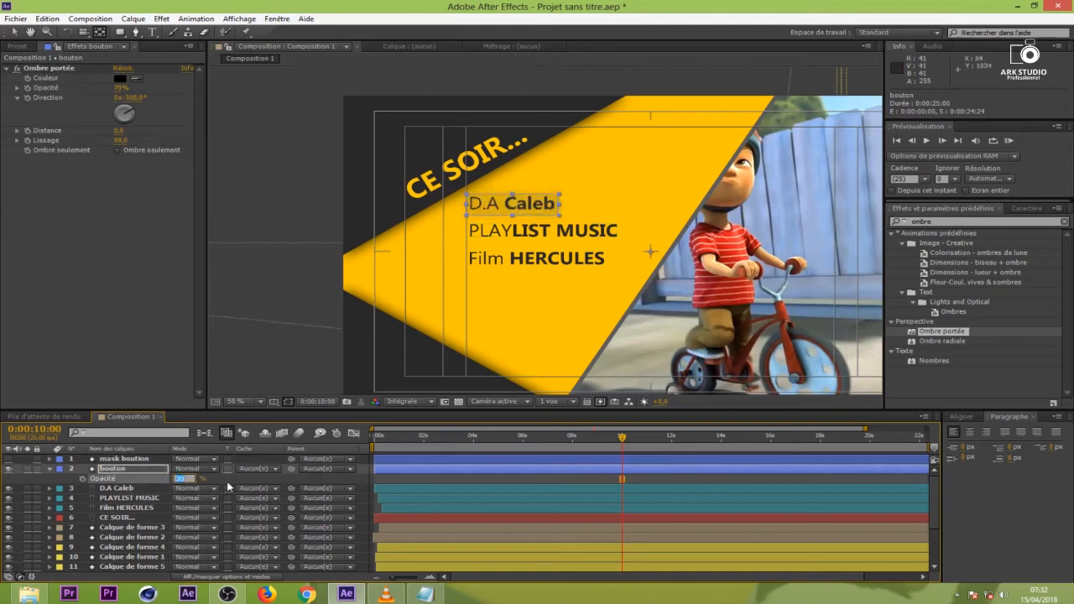
text(50)
key(Return)
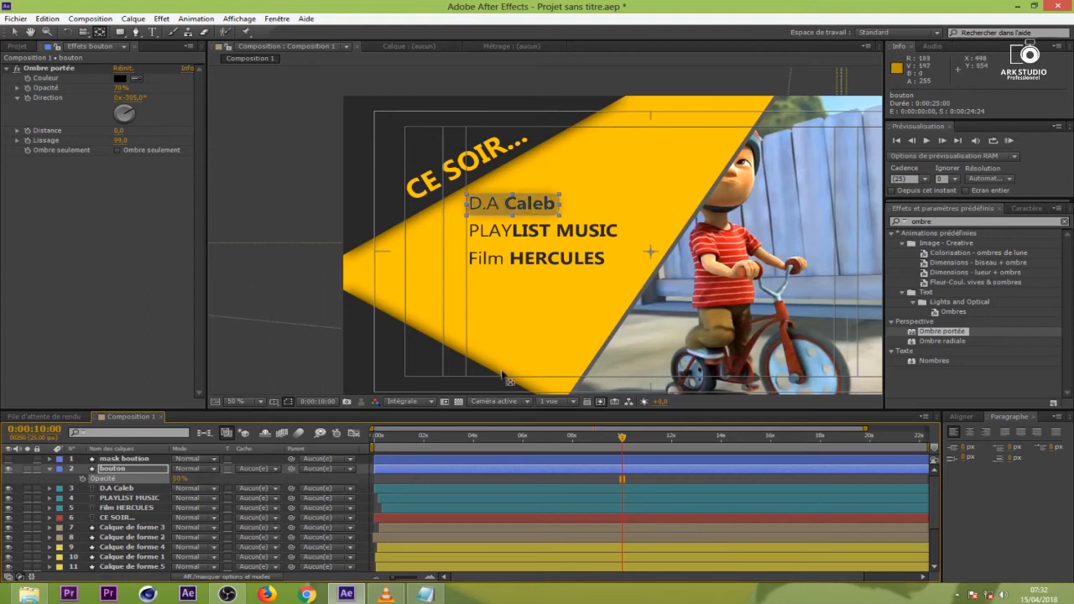
Move the bouton layer's anchor point from the composition centre to the middle of the button's left edge.
click(619, 460)
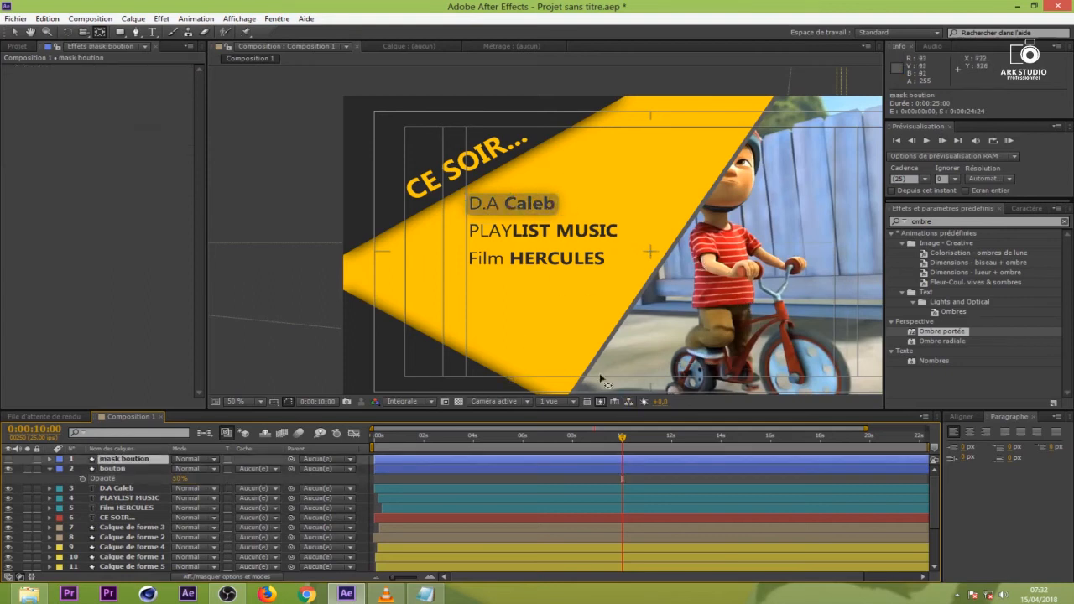
click(633, 468)
drag(650, 250, 466, 208)
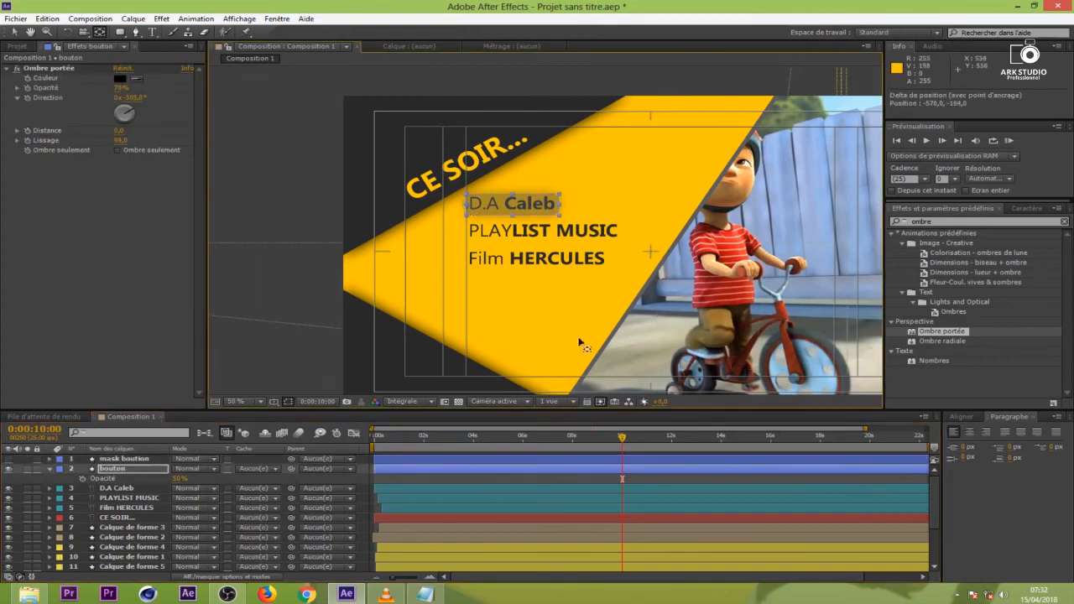
drag(622, 430, 459, 456)
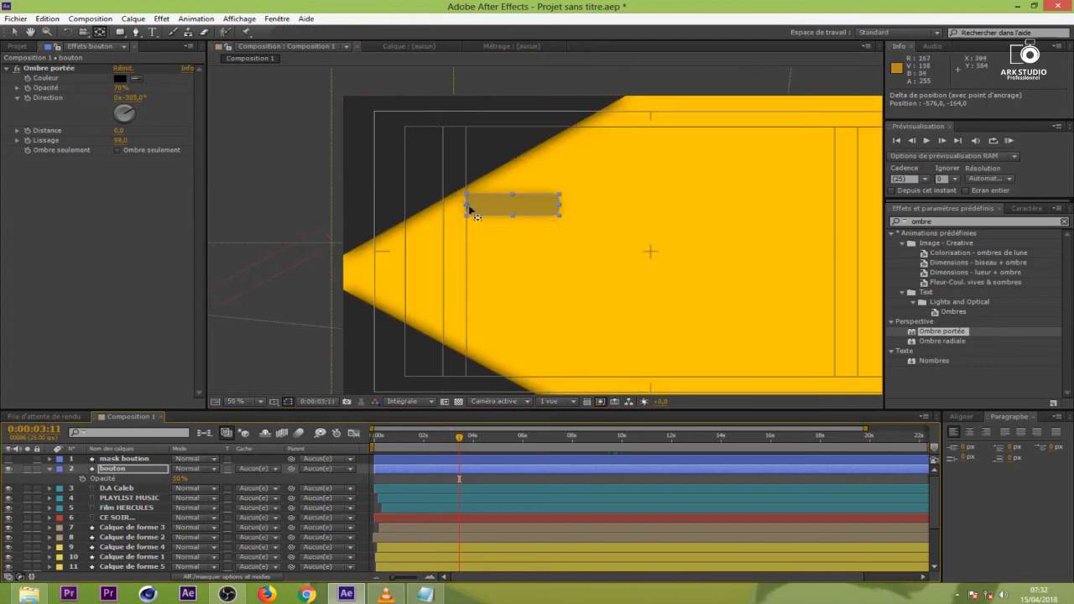
mouse_move(469, 205)
mouse_down()
mouse_move(478, 228)
mouse_move(467, 205)
mouse_up()
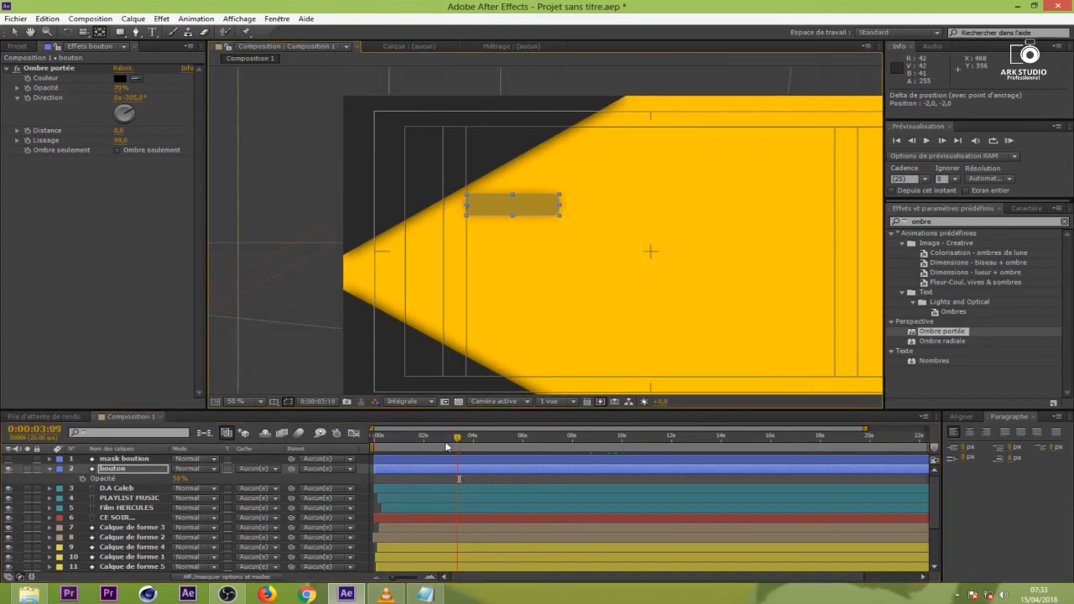
Keyframe the bouton layer's Position so it moves down from a higher point at 0:00:05:03 to 384, 377 at 0:00:06:00.
drag(459, 440, 521, 448)
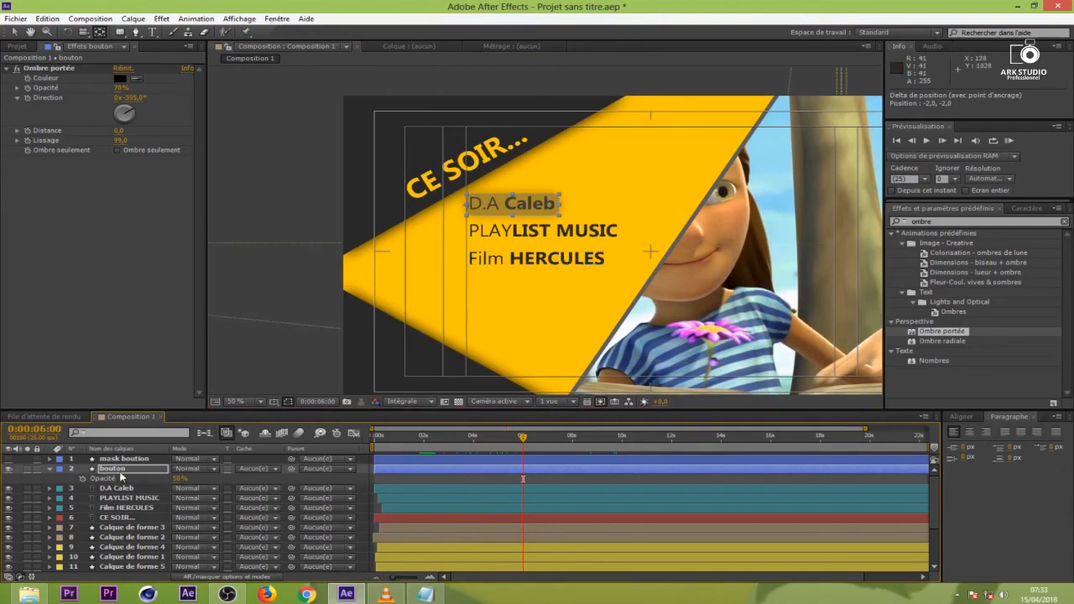
key(alt+shift+p)
click(82, 479)
drag(524, 438, 503, 446)
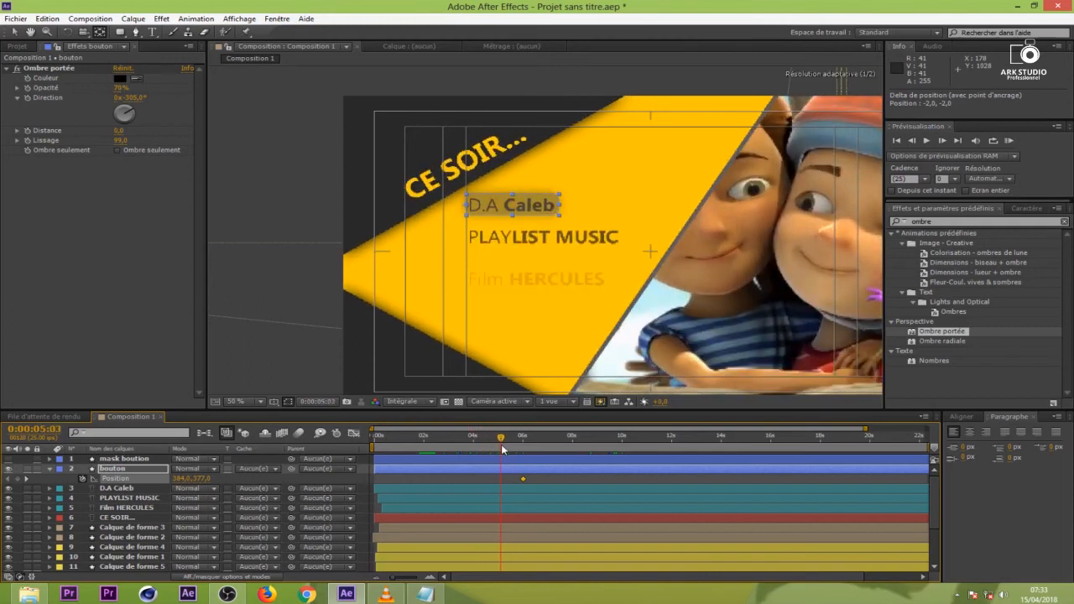
drag(201, 479, 88, 507)
Apply easy ease to both Position keyframes of the bouton layer and shift the second keyframe slightly earlier.
drag(501, 445, 531, 447)
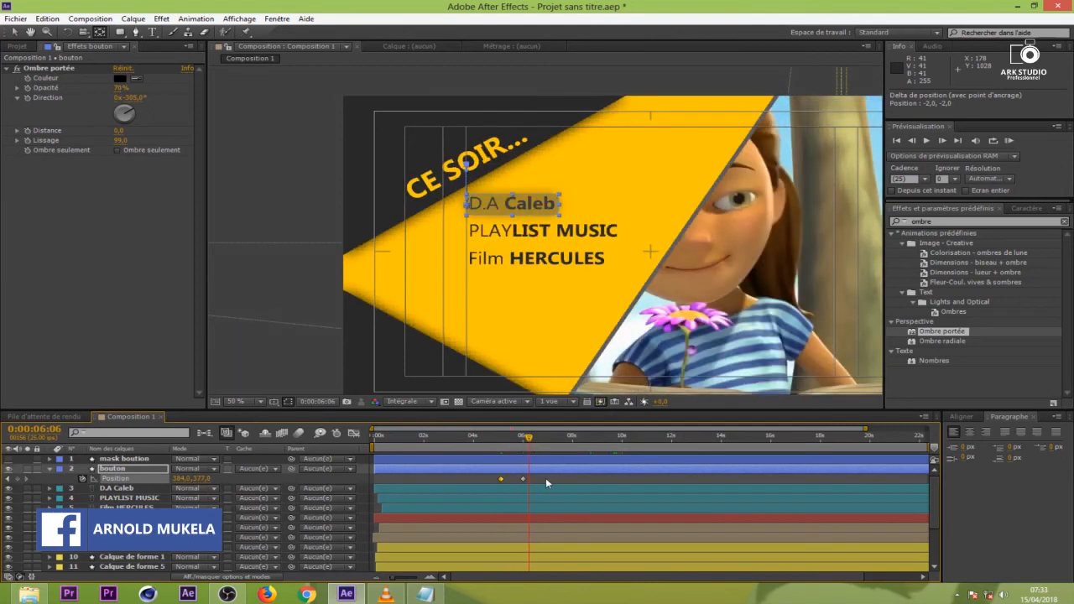
drag(523, 480, 464, 478)
key(F9)
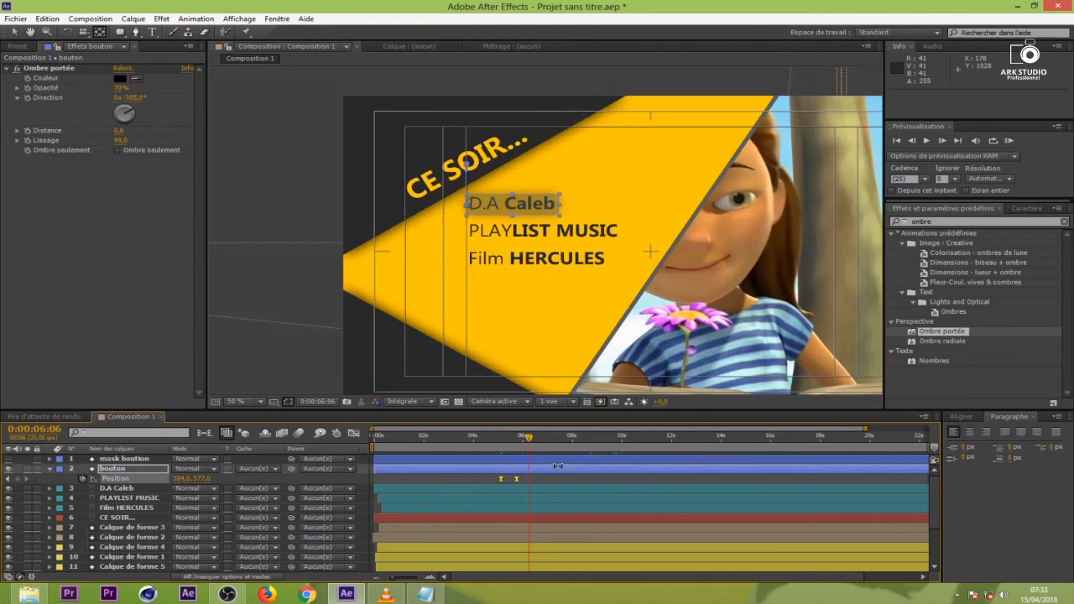
Reshape the Position speed curve in the graph editor so the button's speed peaks just after the first keyframe and slows down gradually.
click(353, 433)
key(=)
key(=)
click(481, 547)
drag(472, 547, 433, 546)
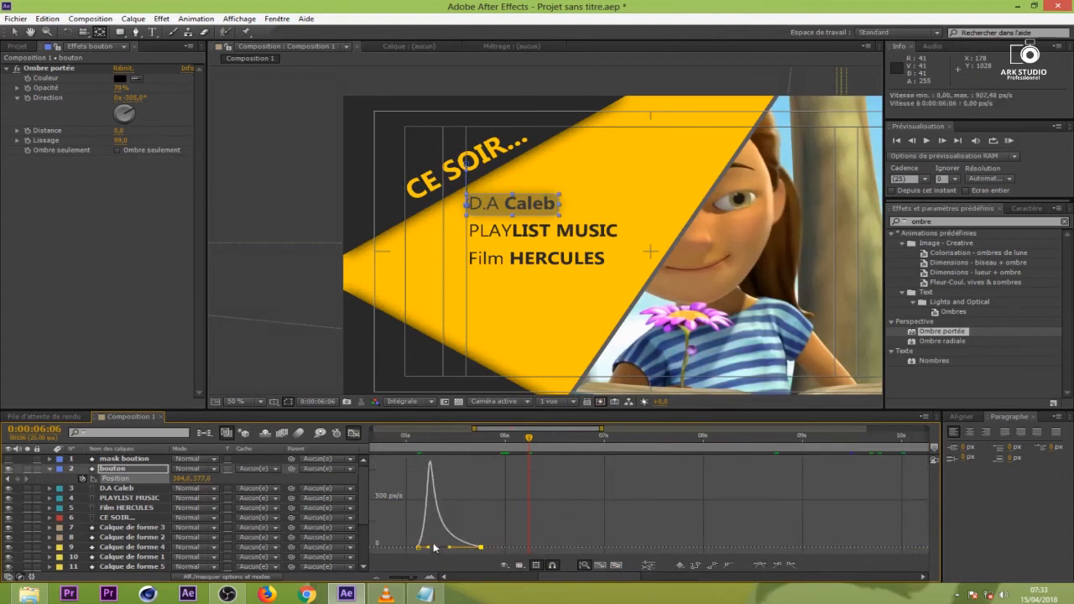
click(354, 432)
Add a Position keyframe holding the bouton layer in place at 0:00:09:00, and move it down to 384, 465 at 0:00:09:13.
drag(468, 433, 417, 429)
mouse_move(653, 436)
mouse_down()
mouse_move(575, 438)
mouse_move(665, 444)
mouse_up()
drag(602, 428, 801, 428)
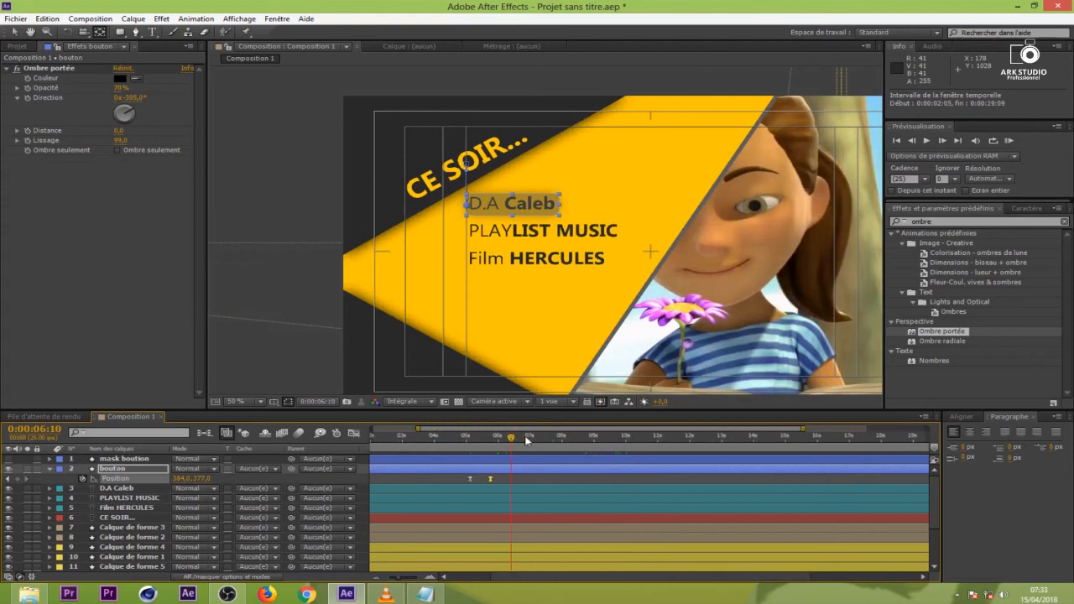
click(586, 452)
drag(587, 452, 593, 446)
drag(508, 483, 432, 475)
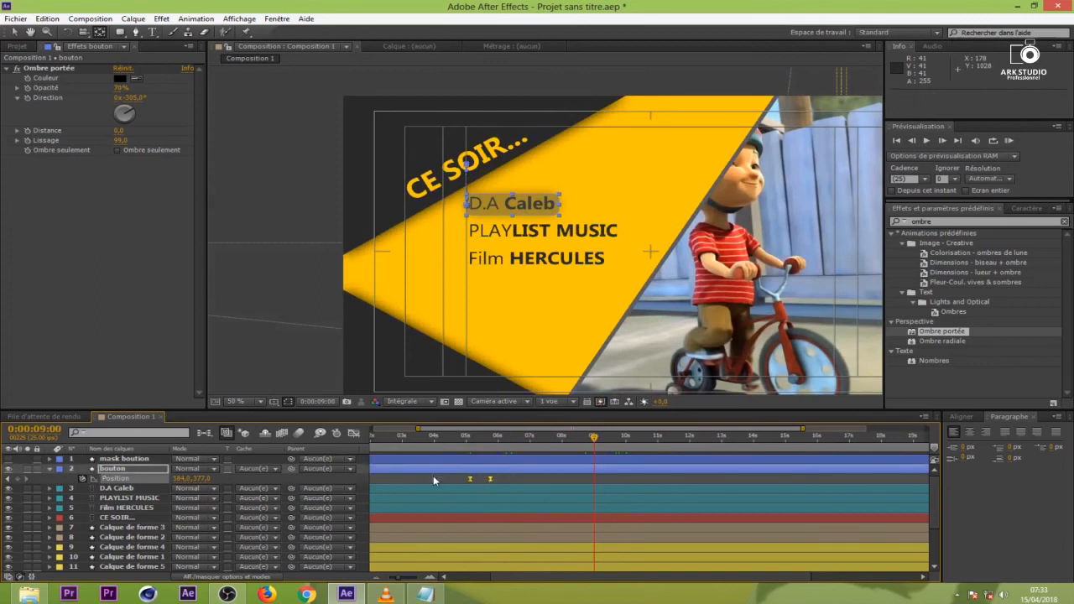
click(510, 479)
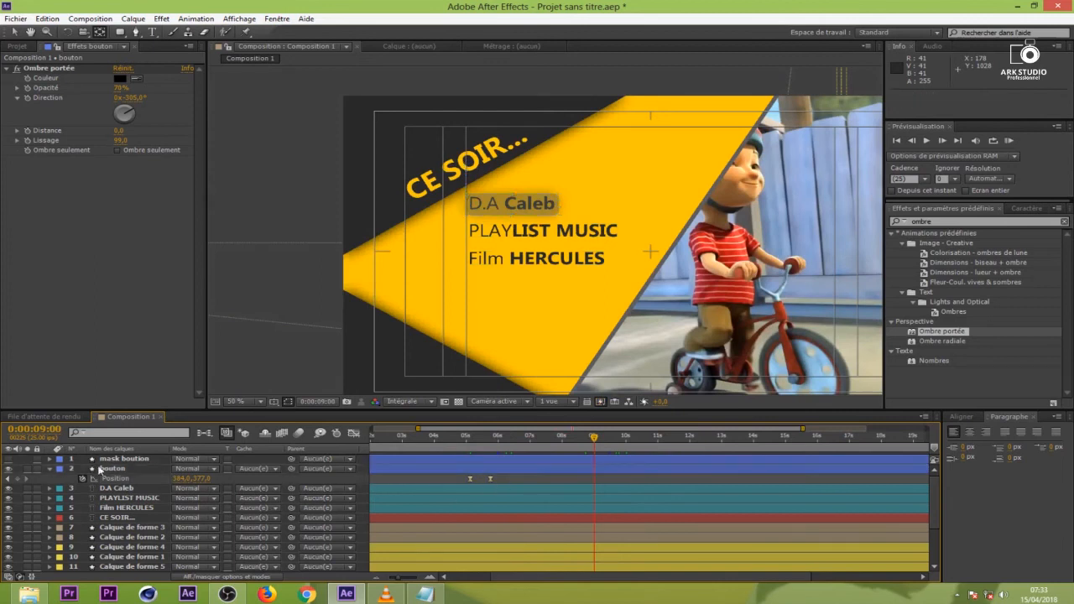
click(18, 479)
drag(594, 438, 610, 438)
drag(206, 478, 265, 476)
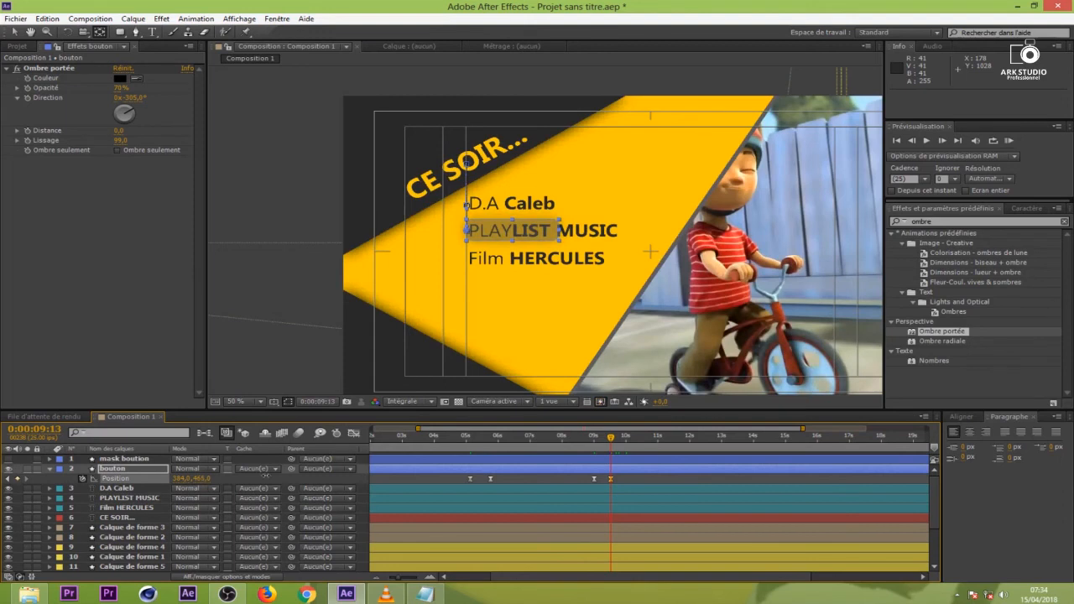
Keyframe the bouton layer's Scale at 0:00:09:00, and enlarge it to 172, 119% at 0:00:09:15 with the proportions unlinked.
drag(612, 439, 595, 439)
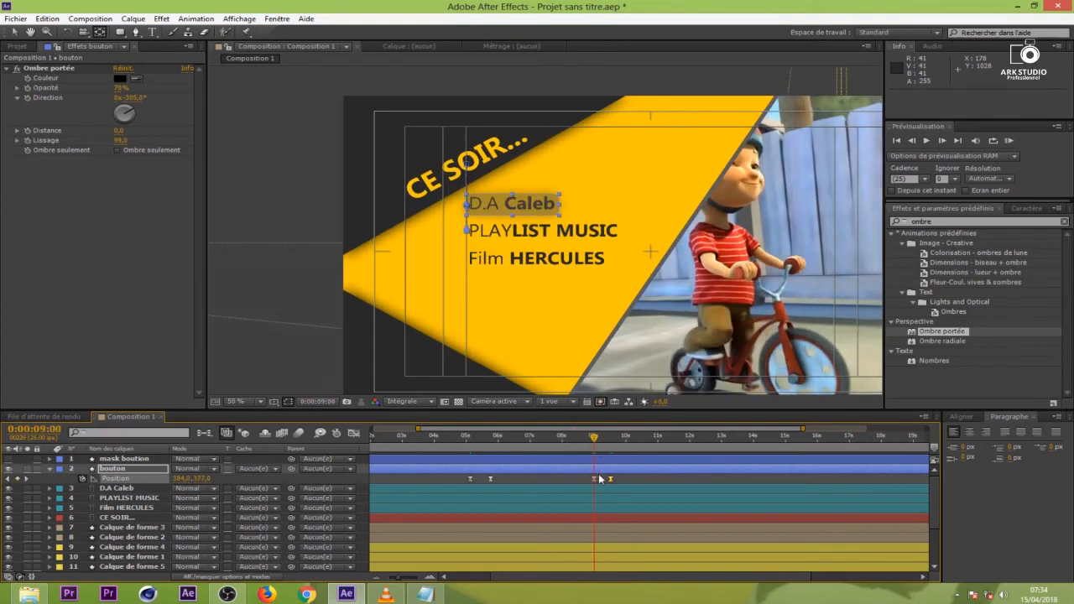
key(s)
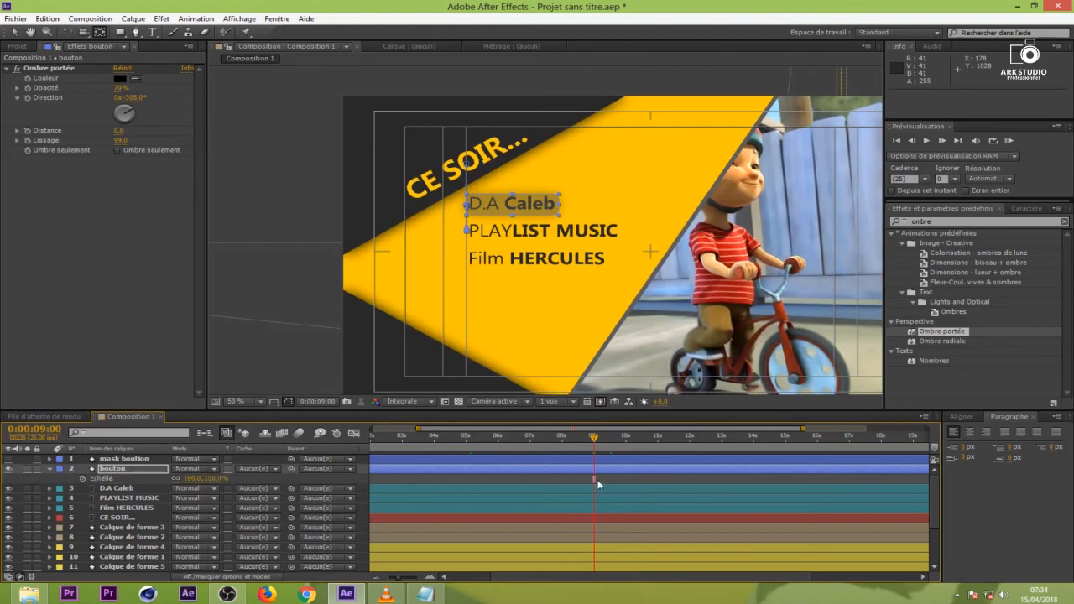
click(83, 479)
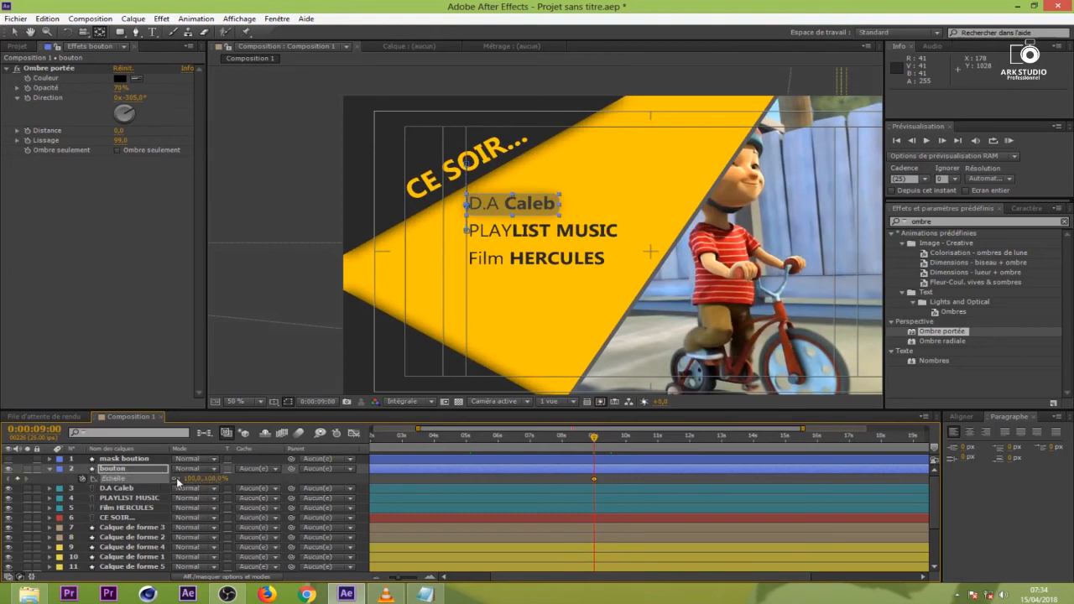
drag(595, 440, 614, 440)
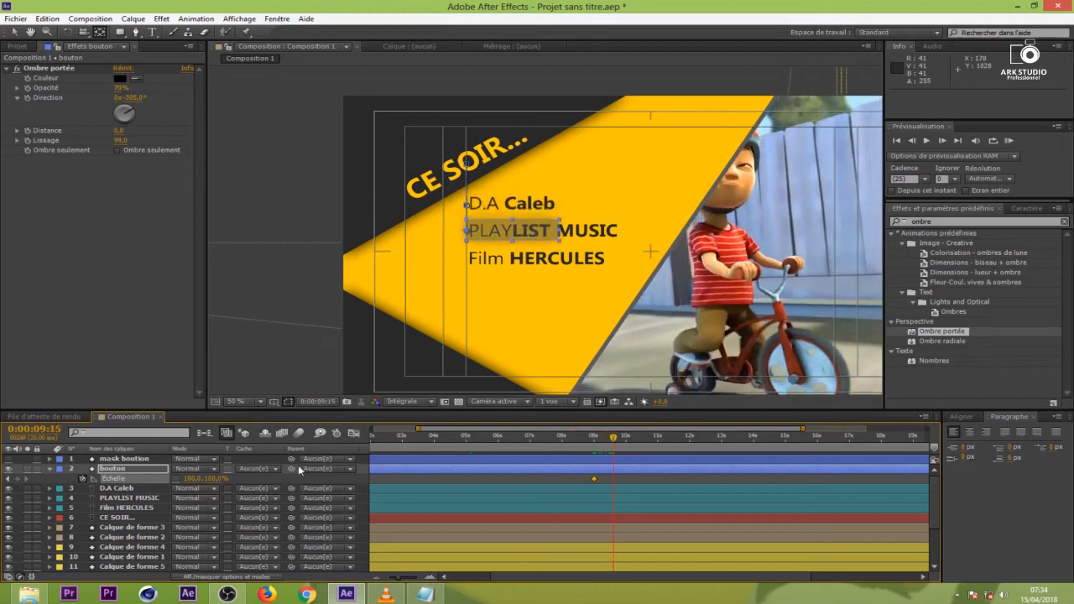
drag(192, 478, 241, 478)
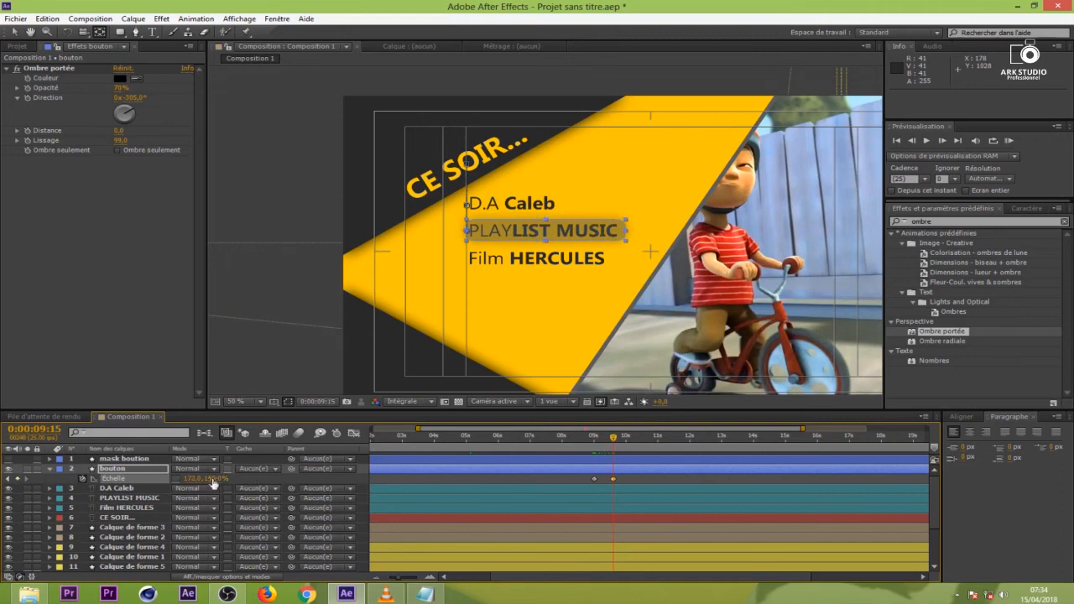
drag(220, 478, 223, 478)
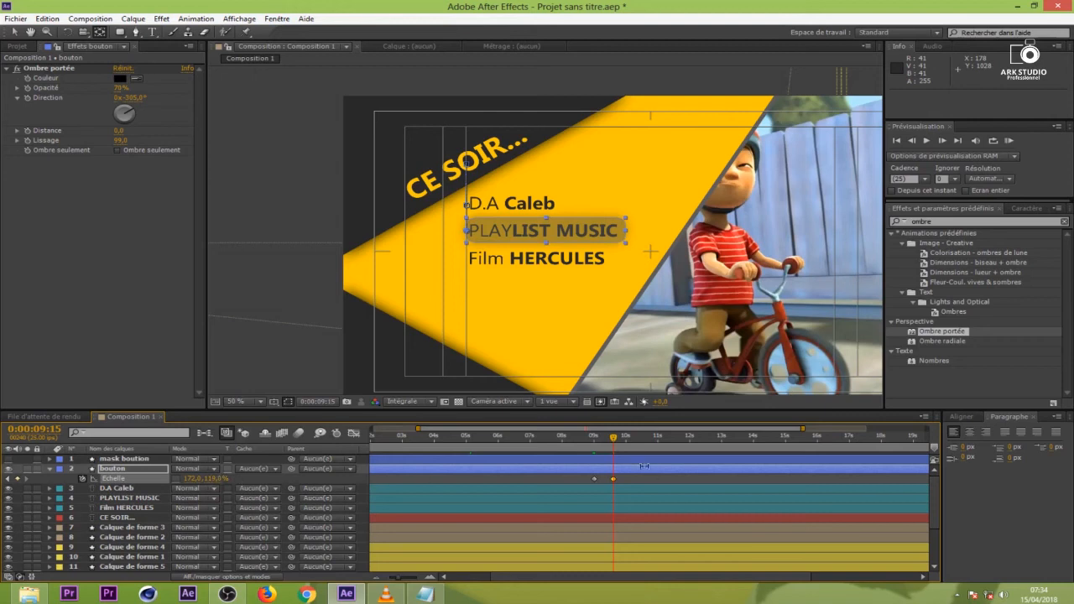
Apply easy ease to both Scale keyframes of the bouton layer.
drag(613, 442, 484, 483)
key(=)
key(=)
drag(541, 432, 467, 437)
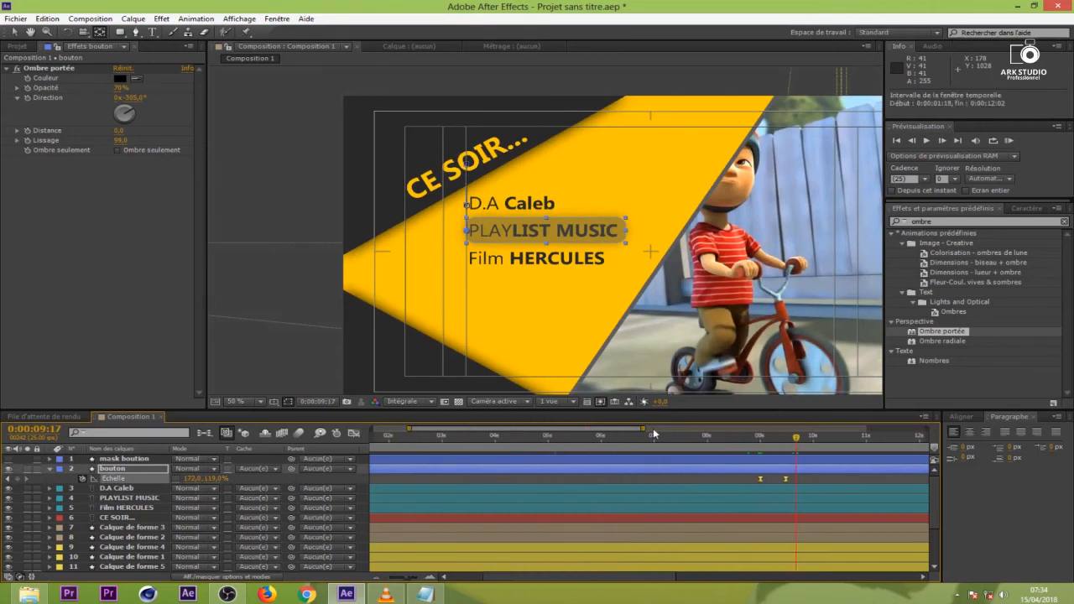
Split the background video layer at 0:00:09:14, where the button reaches PLAYLIST MUSIC, and delete the part after the cut.
drag(646, 428, 888, 429)
drag(619, 433, 488, 429)
drag(862, 429, 928, 429)
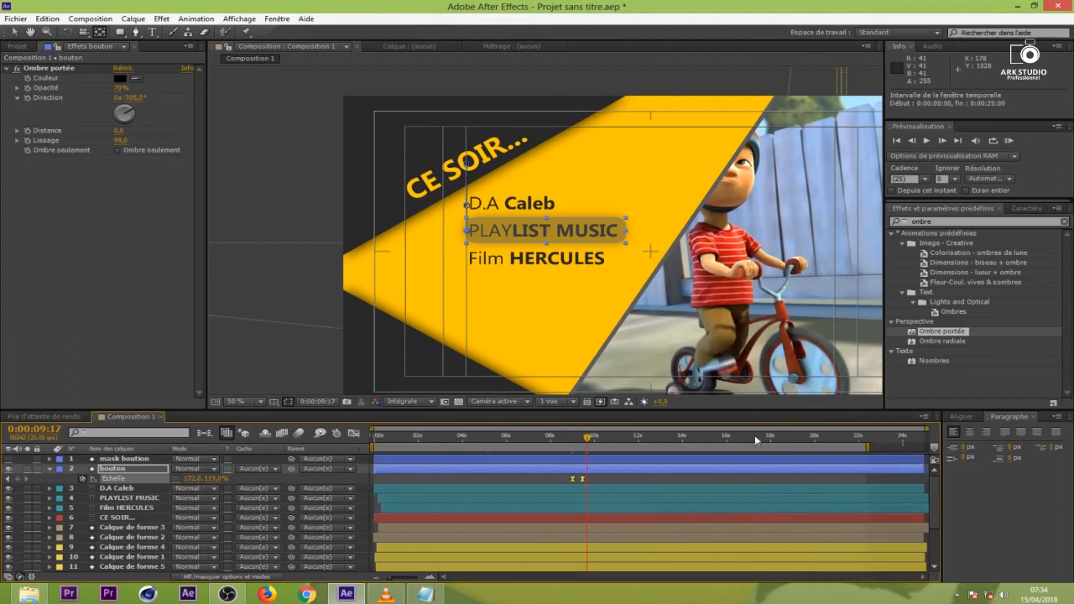
click(587, 439)
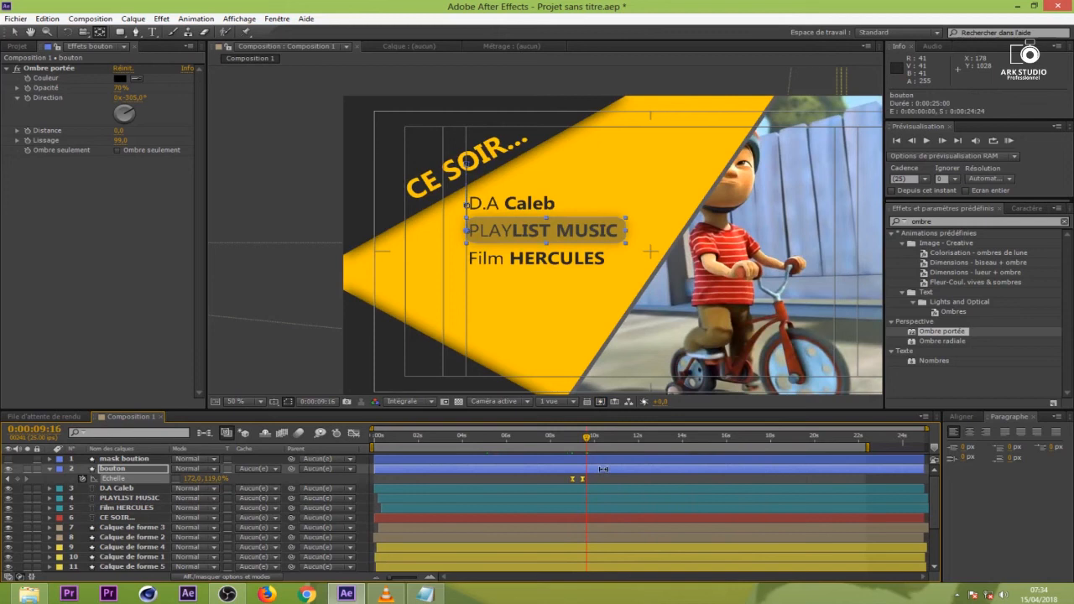
key(p)
mouse_move(593, 437)
mouse_down()
mouse_move(606, 441)
mouse_move(584, 446)
mouse_up()
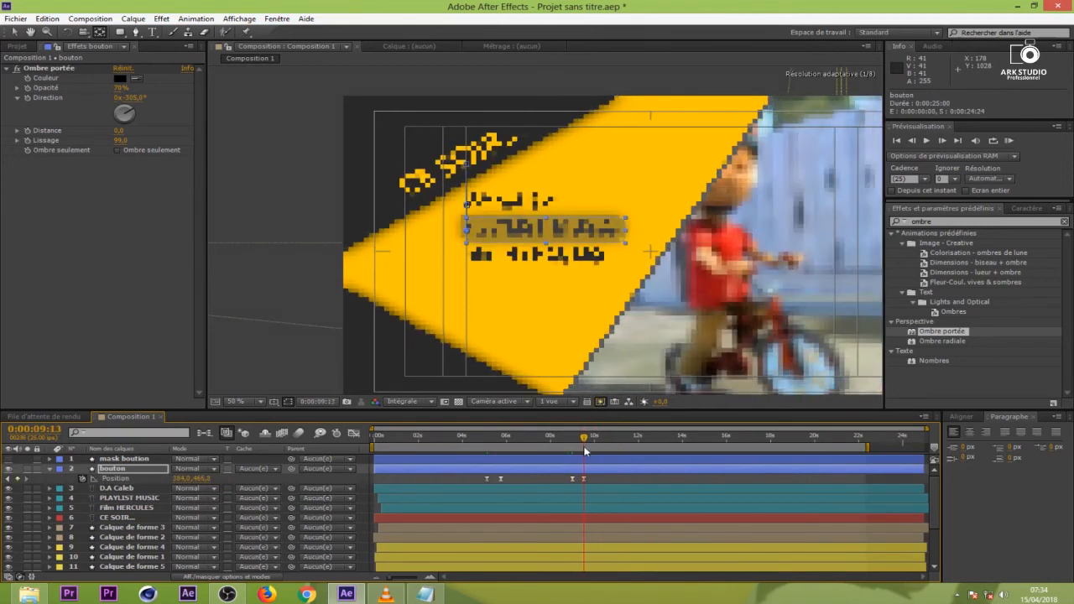
scroll(937, 497, down, 3)
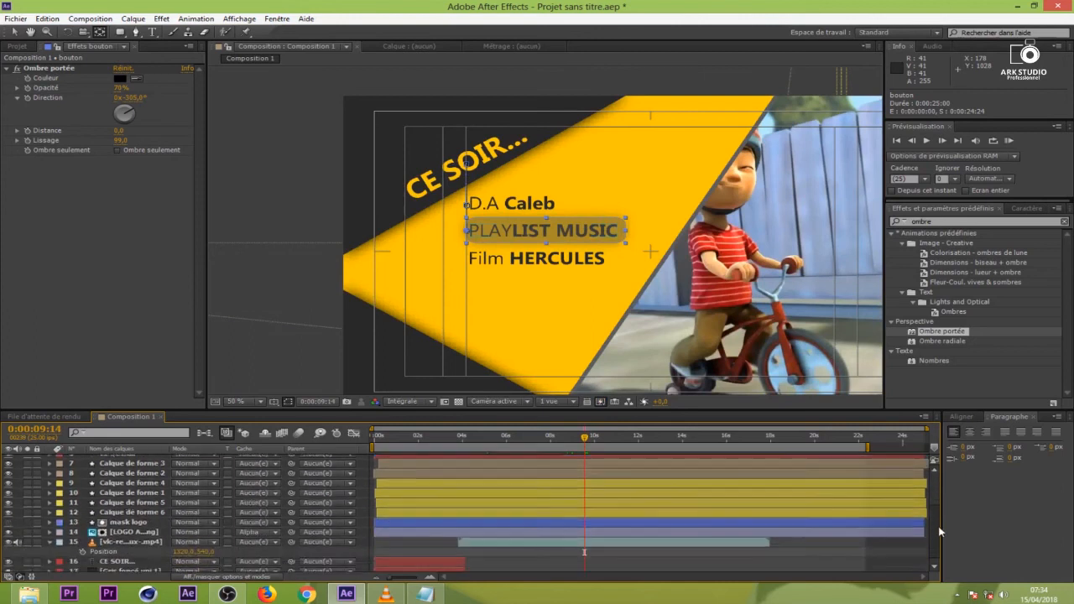
click(600, 538)
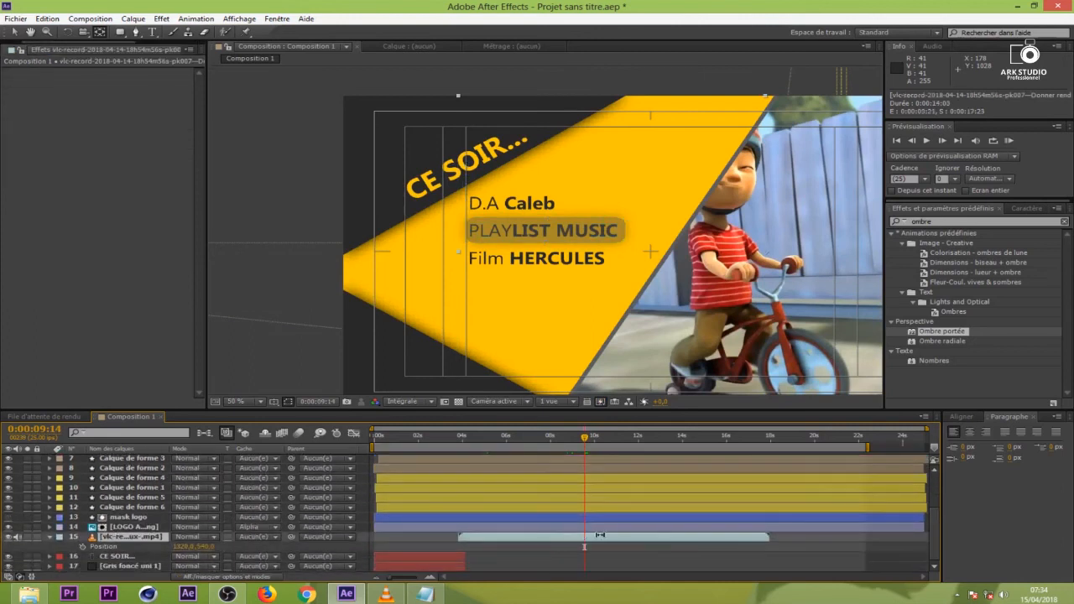
key(ctrl+shift+d)
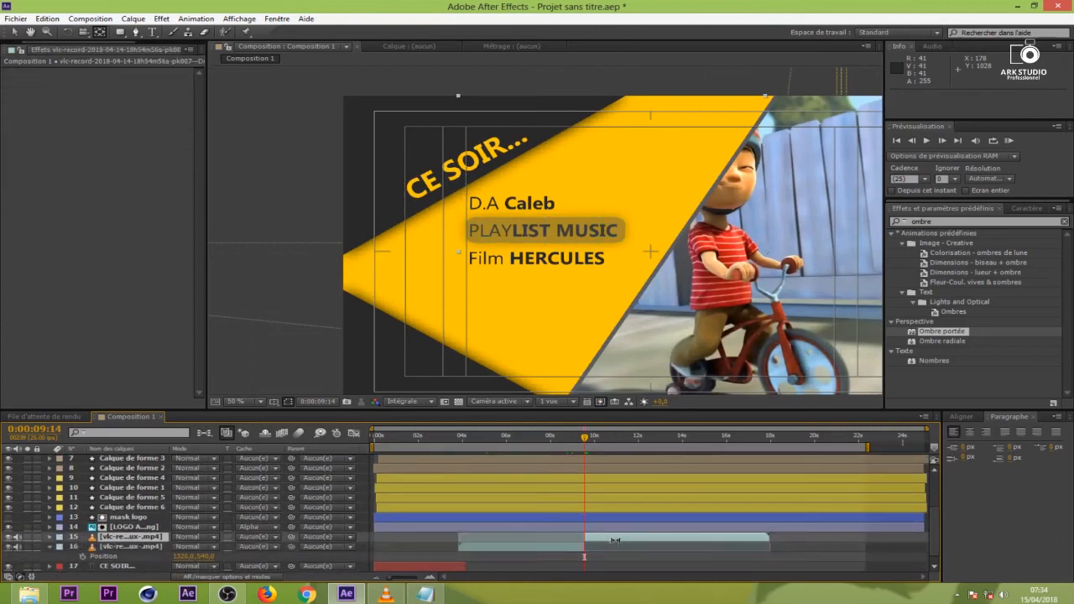
key(Delete)
Import the Flavour .mp4 clip into the project and add it to the composition just above the existing video layer.
click(573, 537)
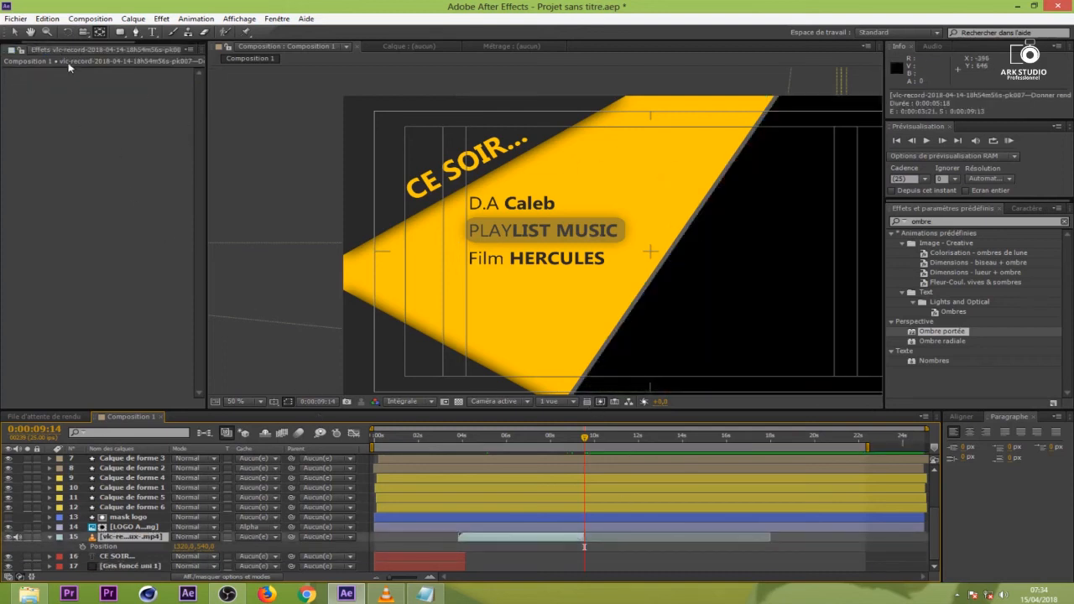
drag(52, 43, 10, 44)
click(14, 50)
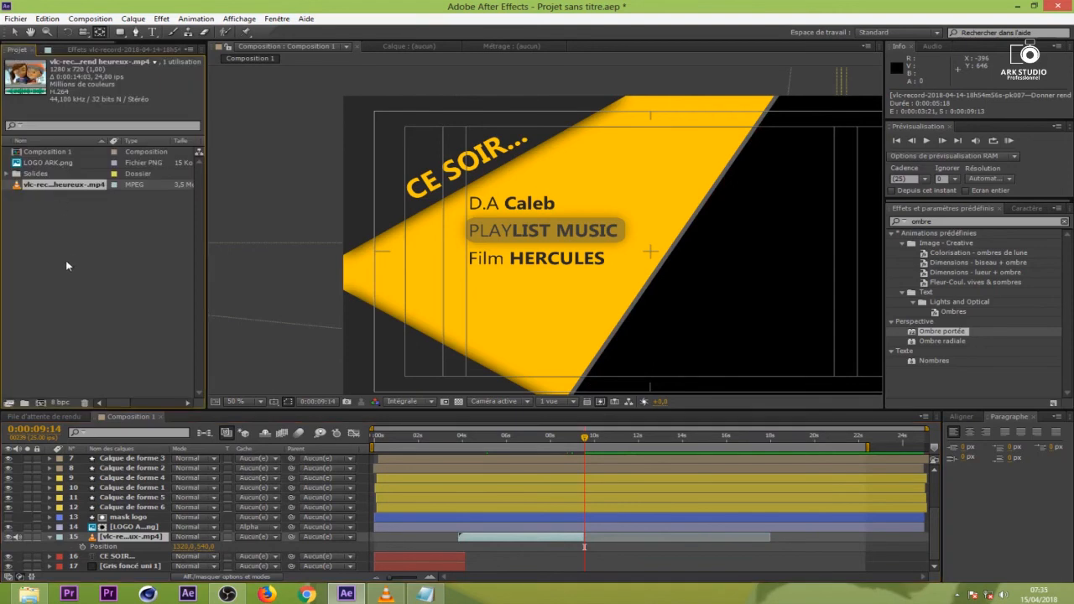
double_click(67, 266)
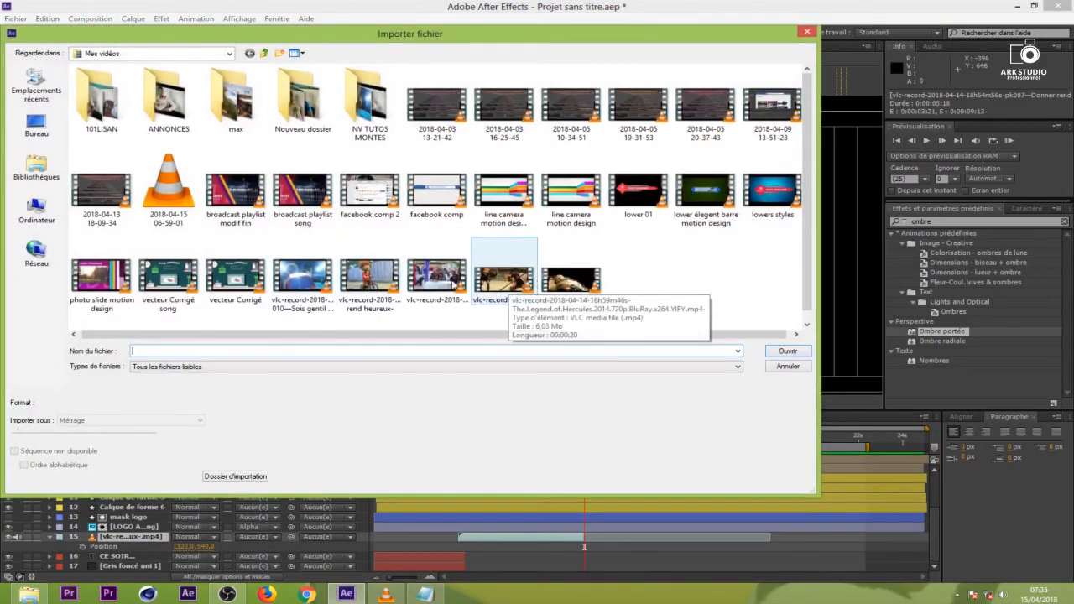
double_click(438, 277)
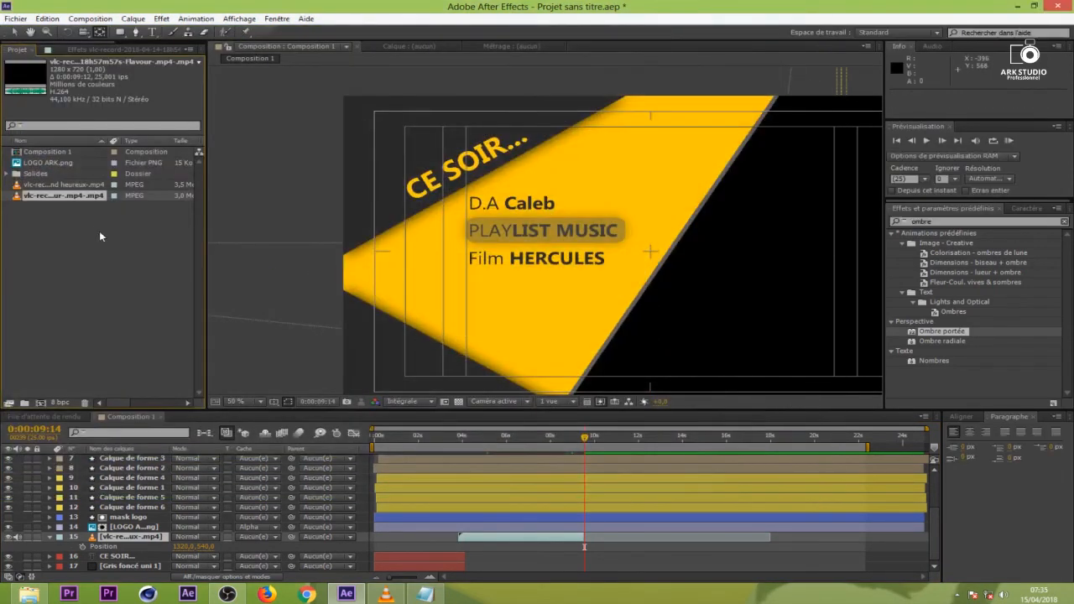
drag(92, 196, 355, 538)
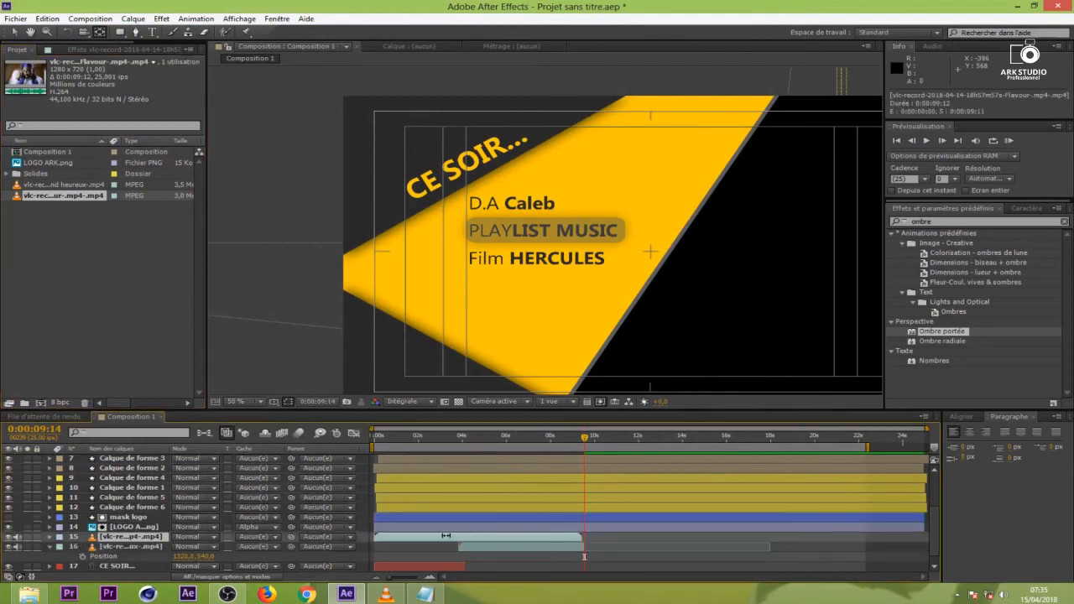
Place the Flavour clip after the first video, with its start trimmed to 0:00:09:13 and its end at 0:00:17:16.
drag(446, 535, 601, 549)
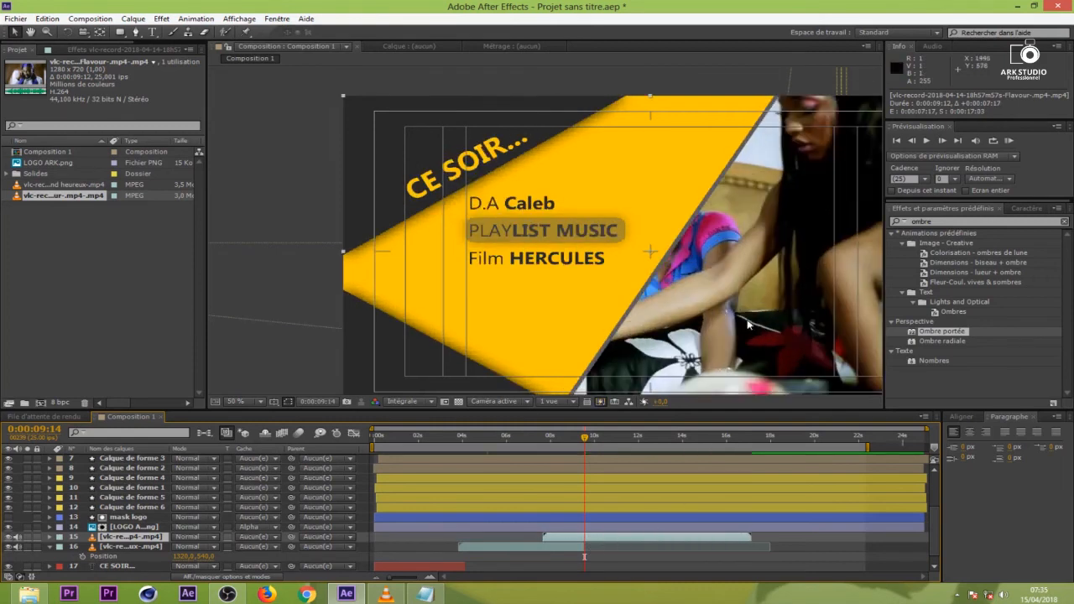
drag(548, 536, 584, 536)
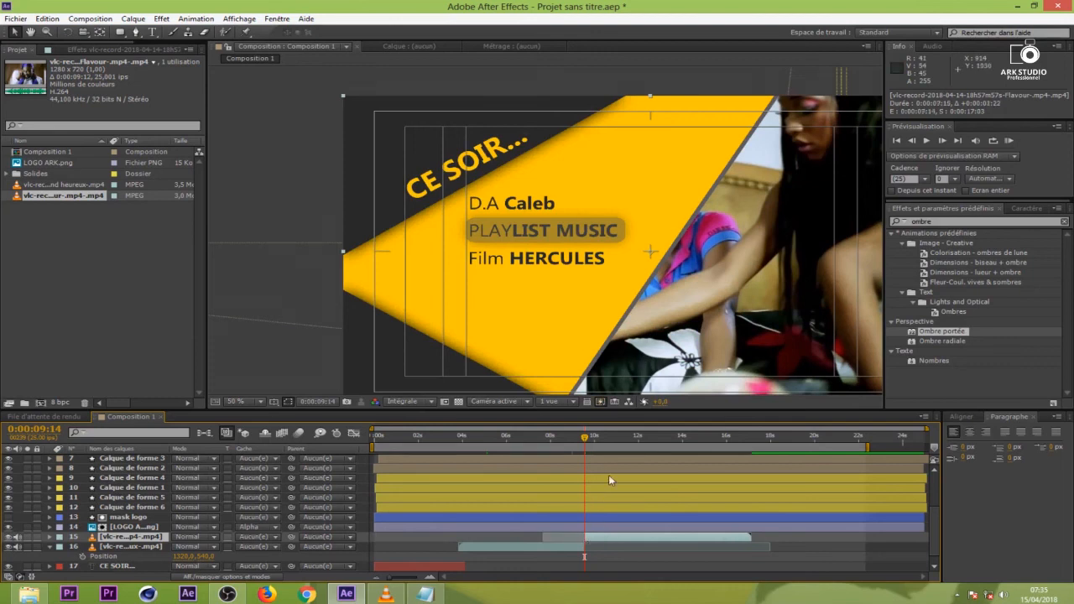
drag(585, 438, 616, 447)
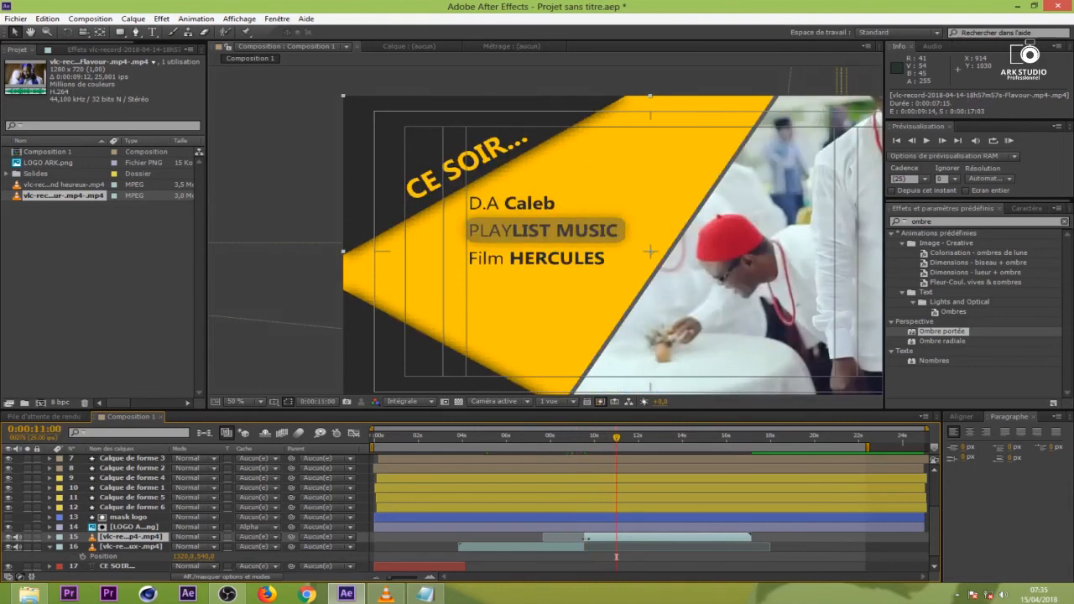
drag(584, 538, 594, 541)
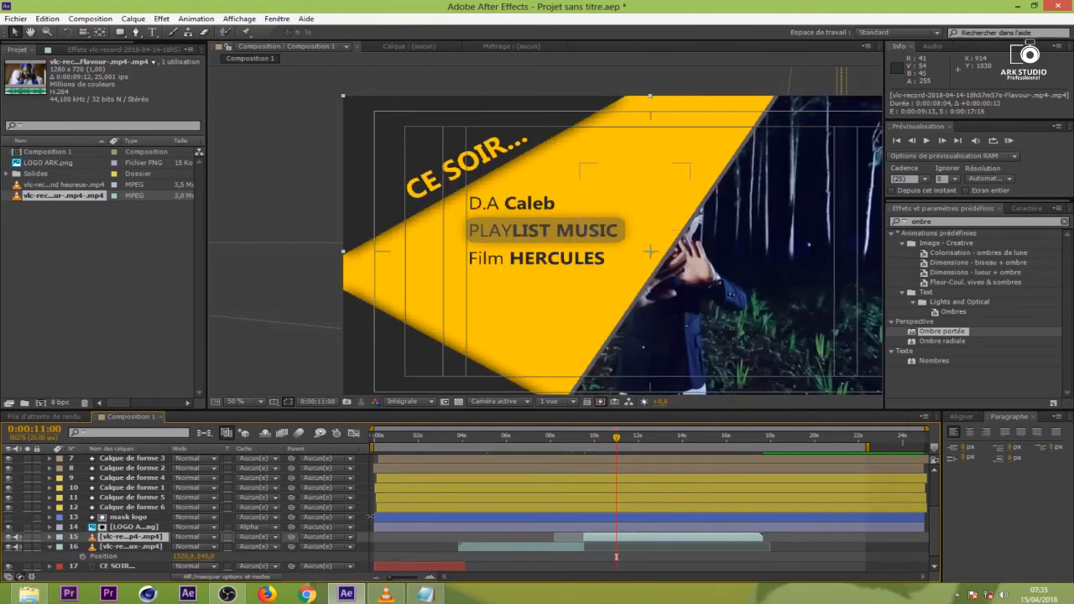
Shift the Flavour clip sideways to Position 1179, 540 and scrub through it to check the framing.
key(p)
drag(183, 547, 321, 550)
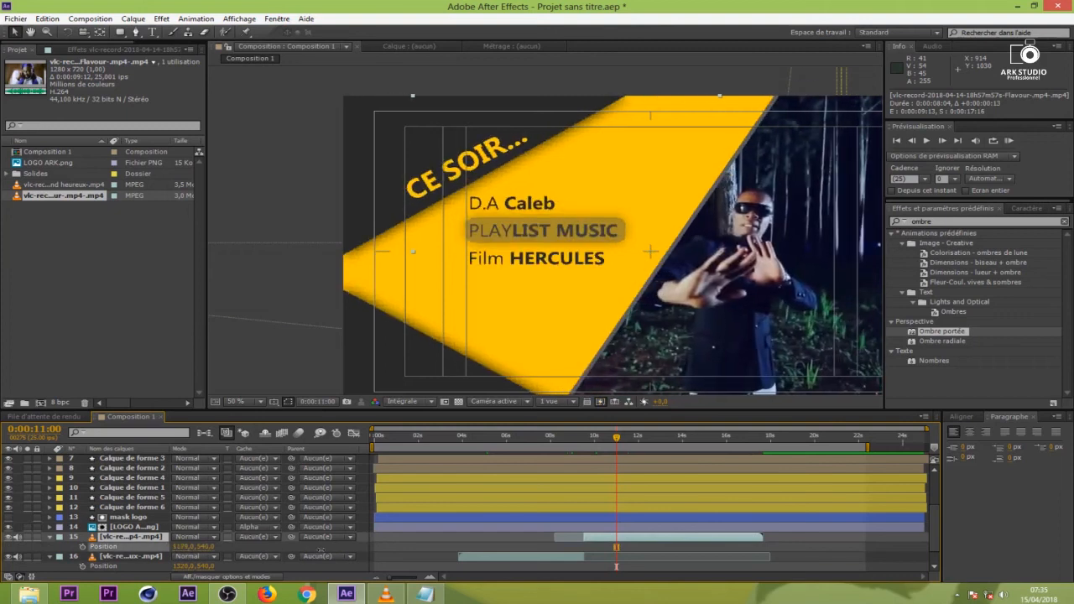
drag(577, 440, 669, 494)
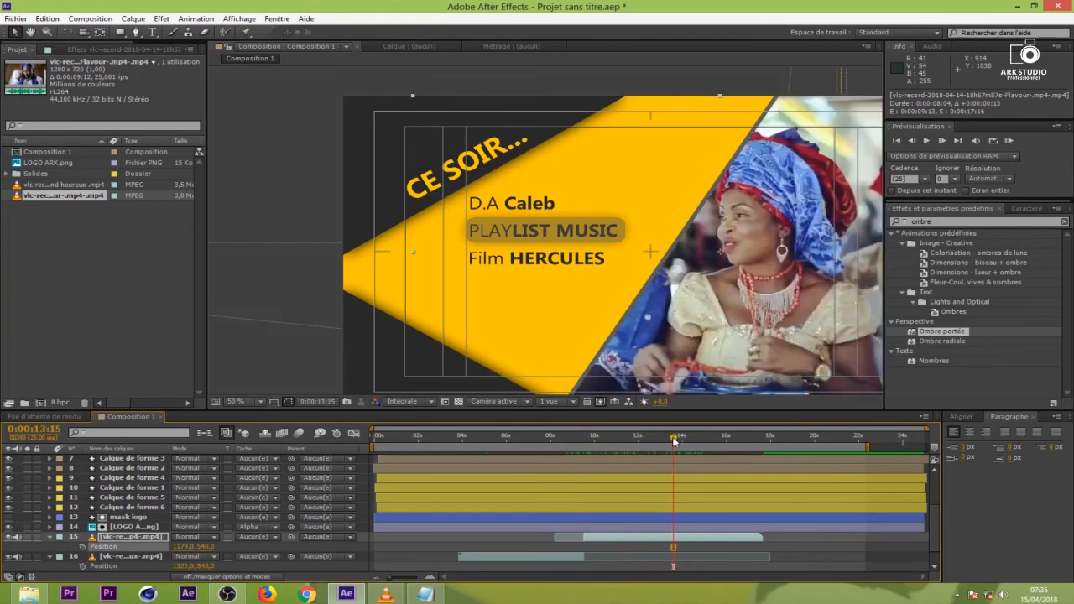
Add a Position keyframe holding the bouton layer at 0:00:14:00, and move it down to 384, 553 at 0:00:14:13.
drag(669, 446, 711, 457)
drag(937, 518, 943, 472)
drag(701, 440, 679, 452)
click(691, 468)
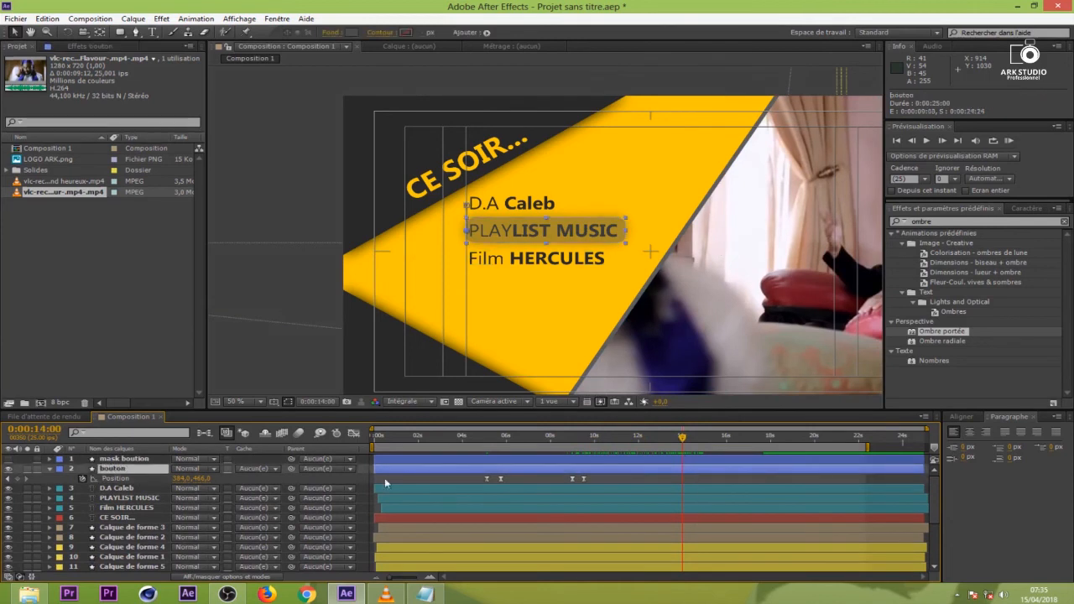
click(16, 478)
drag(683, 438, 693, 438)
drag(198, 483, 262, 477)
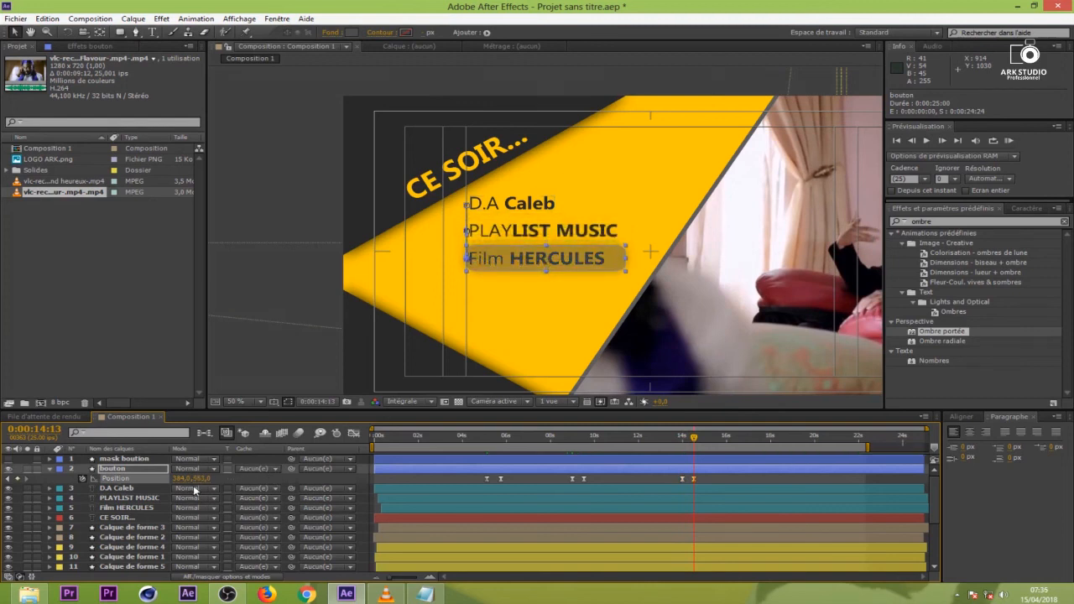
Add a Scale keyframe holding the bouton layer's size at 0:00:13:24, and reduce it to 154, 99% at 0:00:14:17.
drag(695, 438, 682, 437)
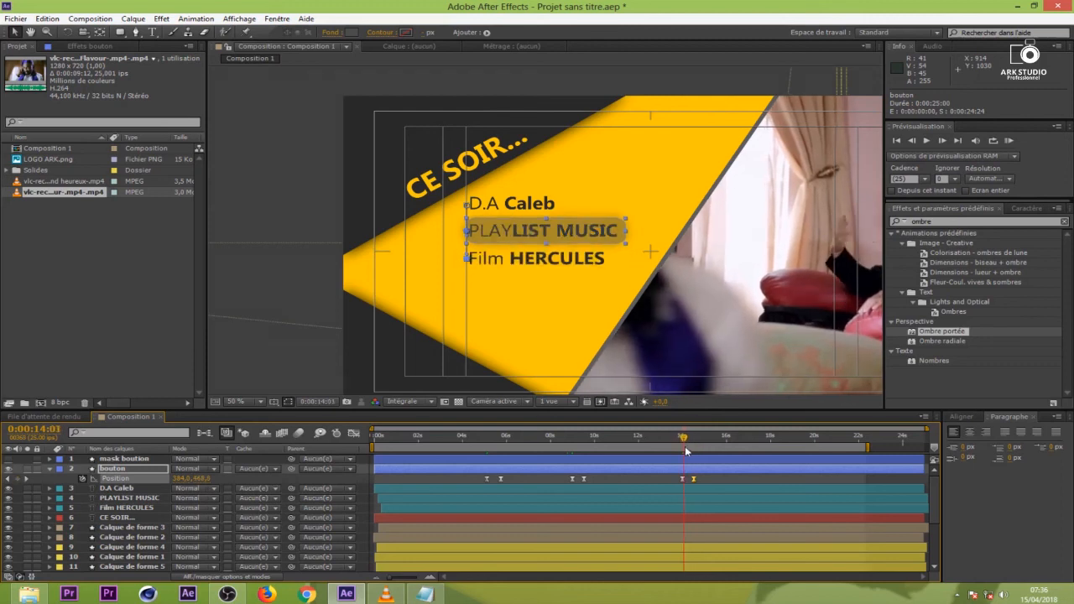
key(s)
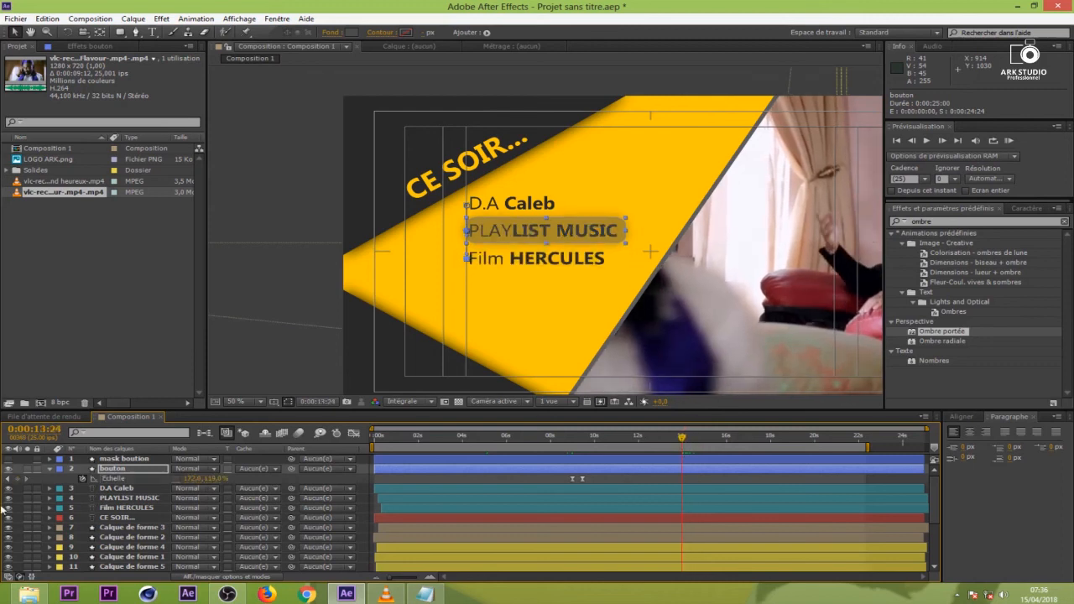
click(16, 479)
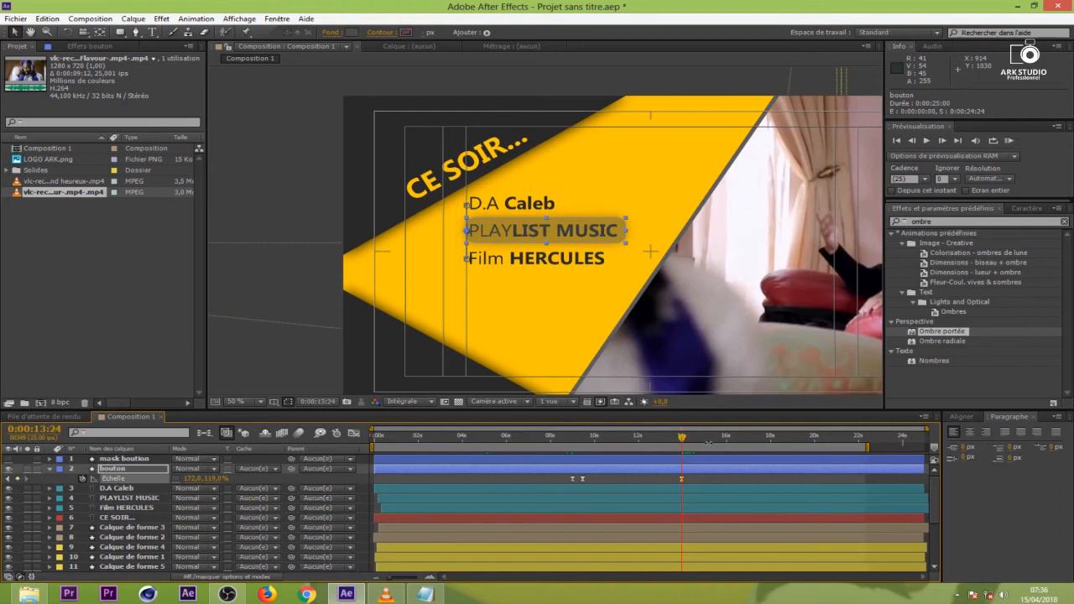
drag(683, 437, 697, 442)
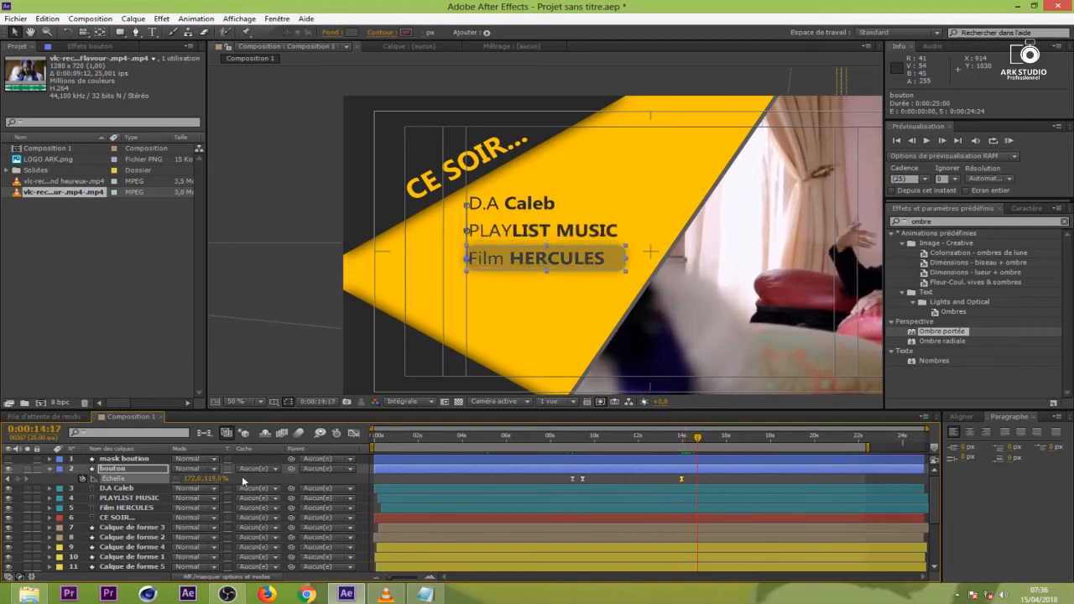
mouse_move(191, 478)
mouse_down()
mouse_move(221, 479)
mouse_move(204, 483)
mouse_up()
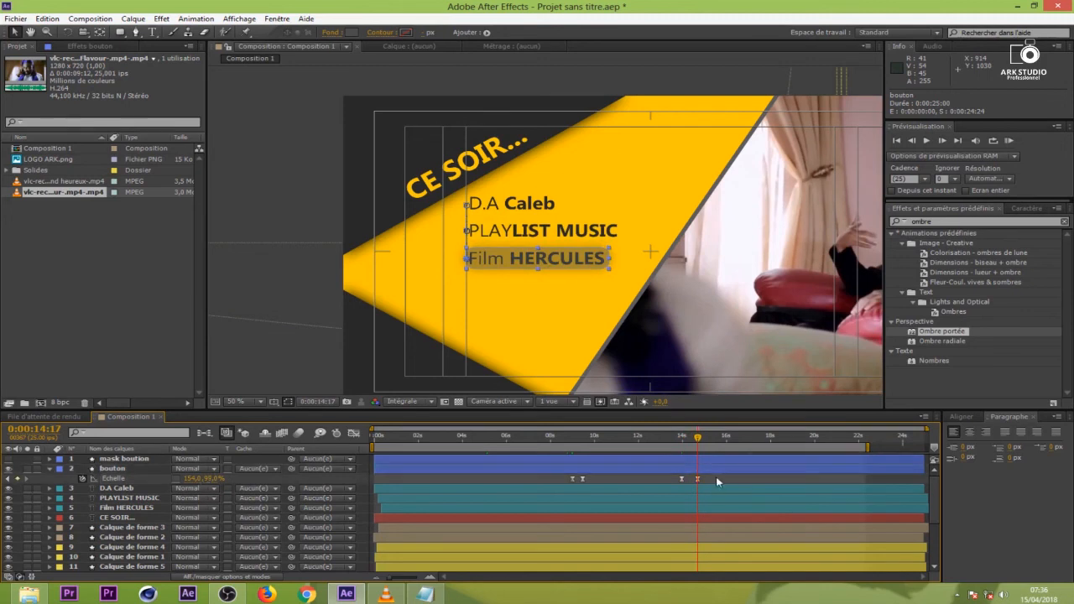
Reshape the bouton layer's Scale speed curve in the graph editor so both size changes start fast and slow down gradually.
drag(715, 476, 670, 485)
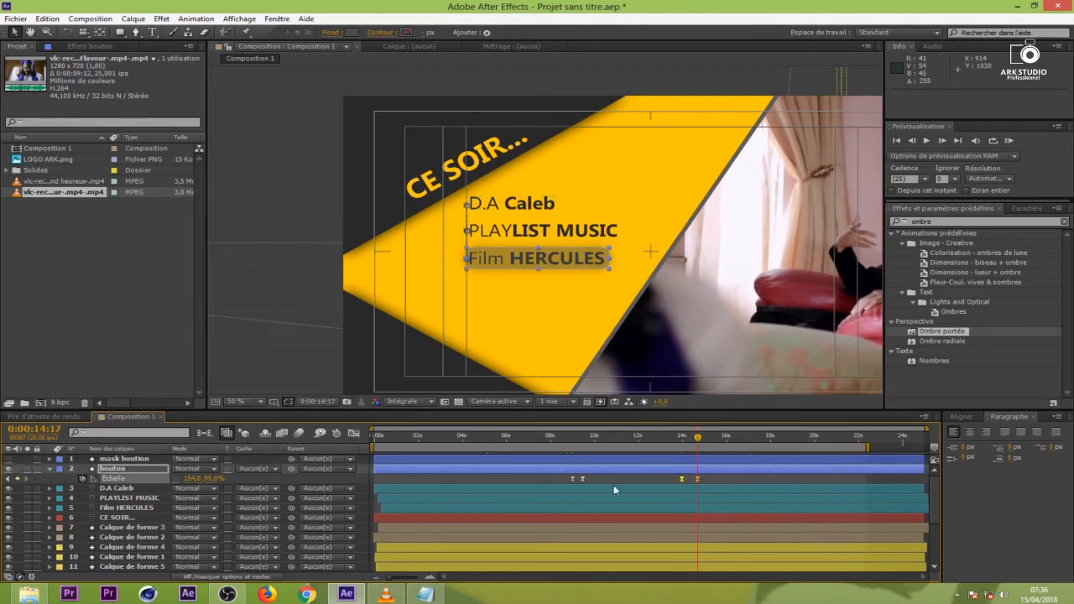
click(354, 433)
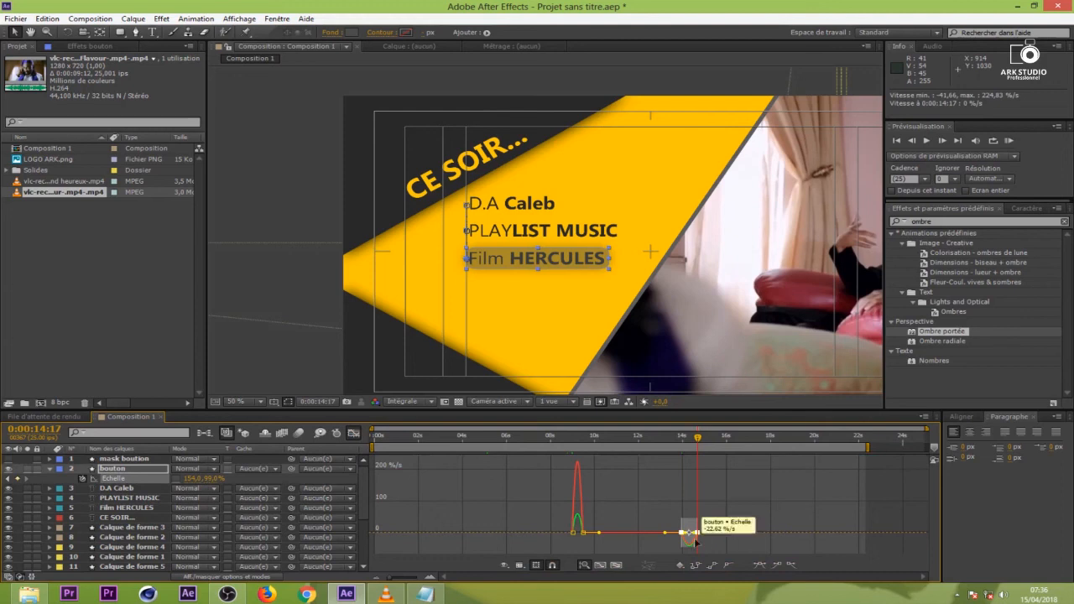
key(equal)
key(equal)
drag(687, 505, 653, 475)
drag(637, 432, 560, 434)
drag(567, 537, 543, 557)
click(617, 565)
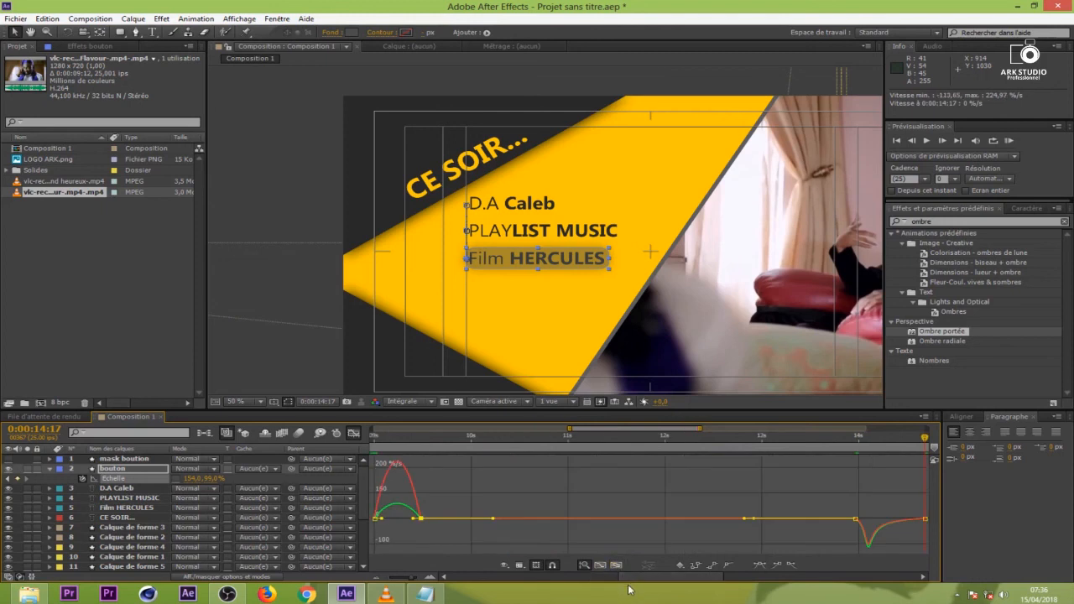
drag(413, 518, 394, 538)
click(353, 434)
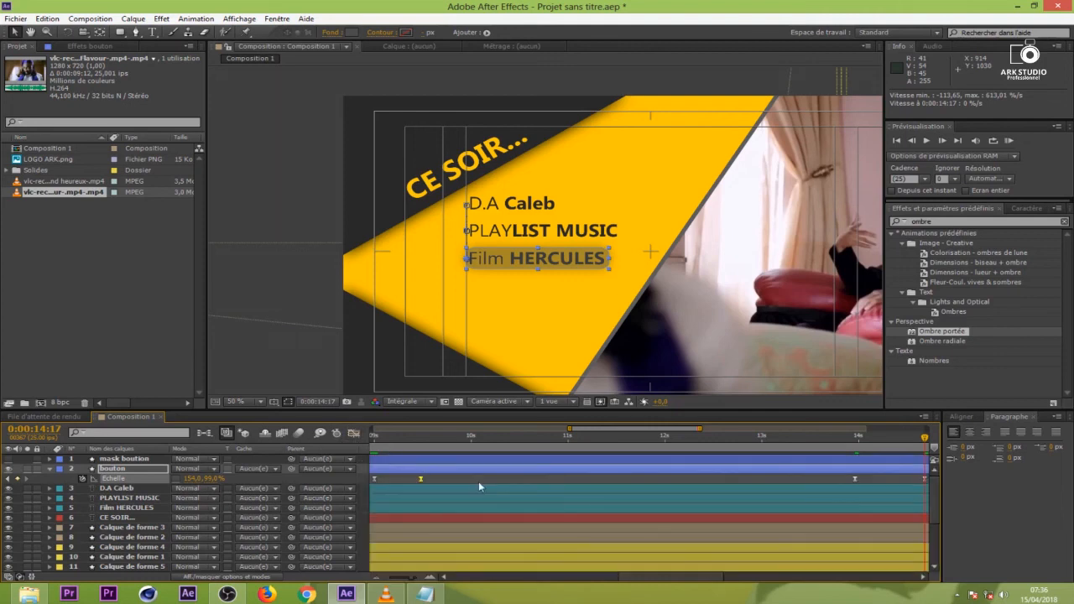
Move the bouton layer's last Scale keyframe earlier to 0:00:14:13 and scrub through the size change to check its timing.
drag(565, 432, 373, 431)
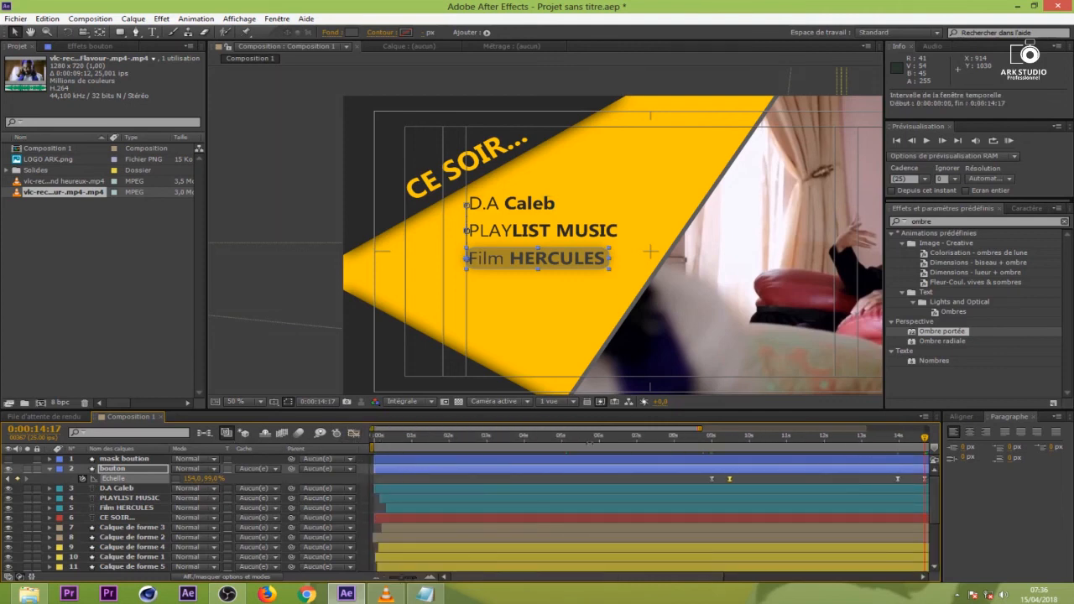
drag(698, 437, 967, 444)
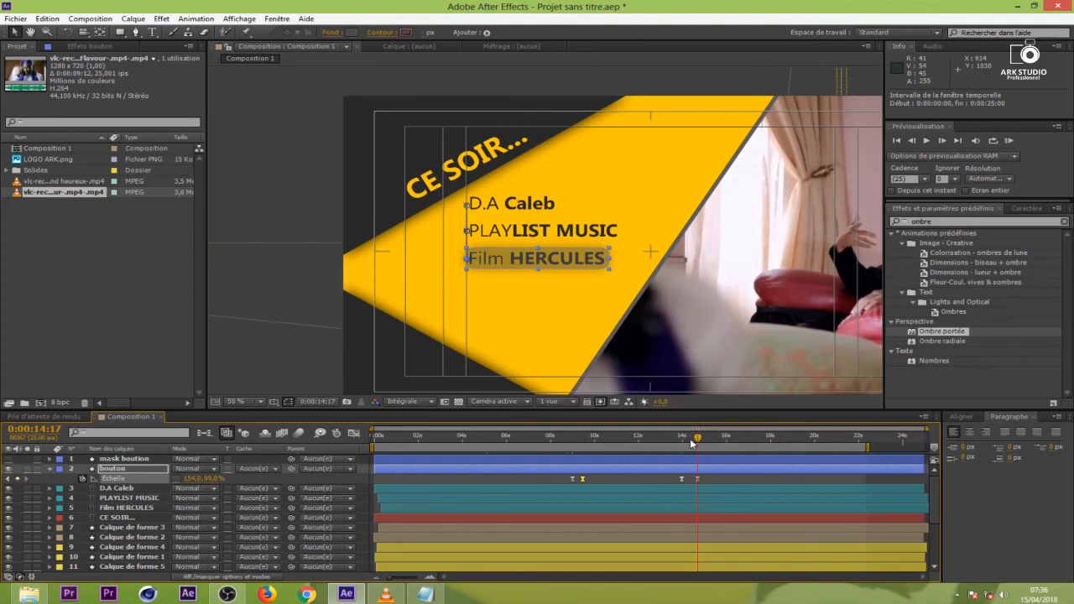
drag(692, 442, 685, 442)
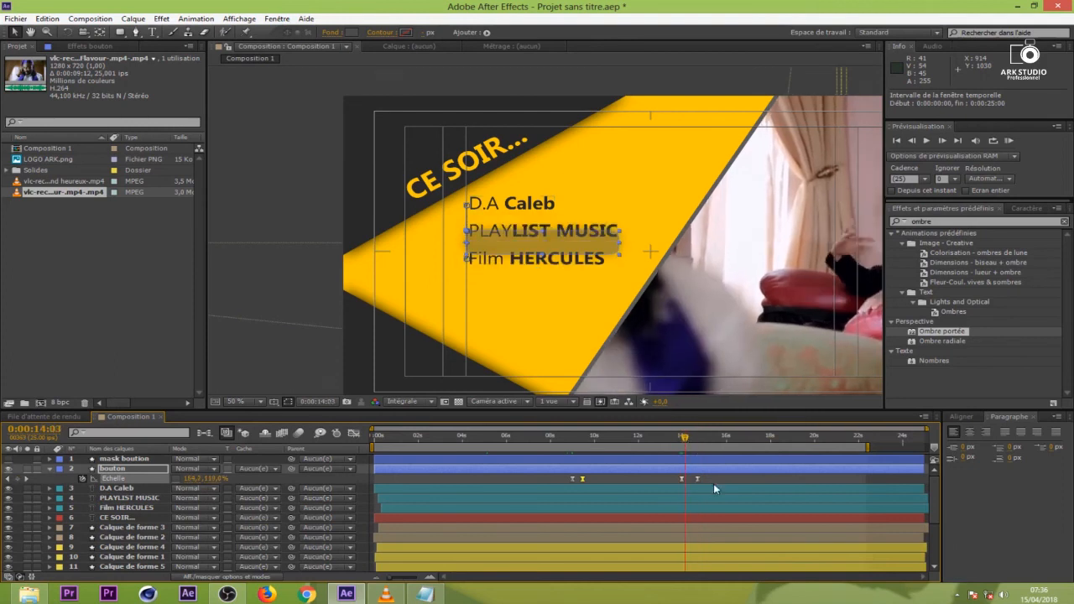
drag(697, 478, 692, 478)
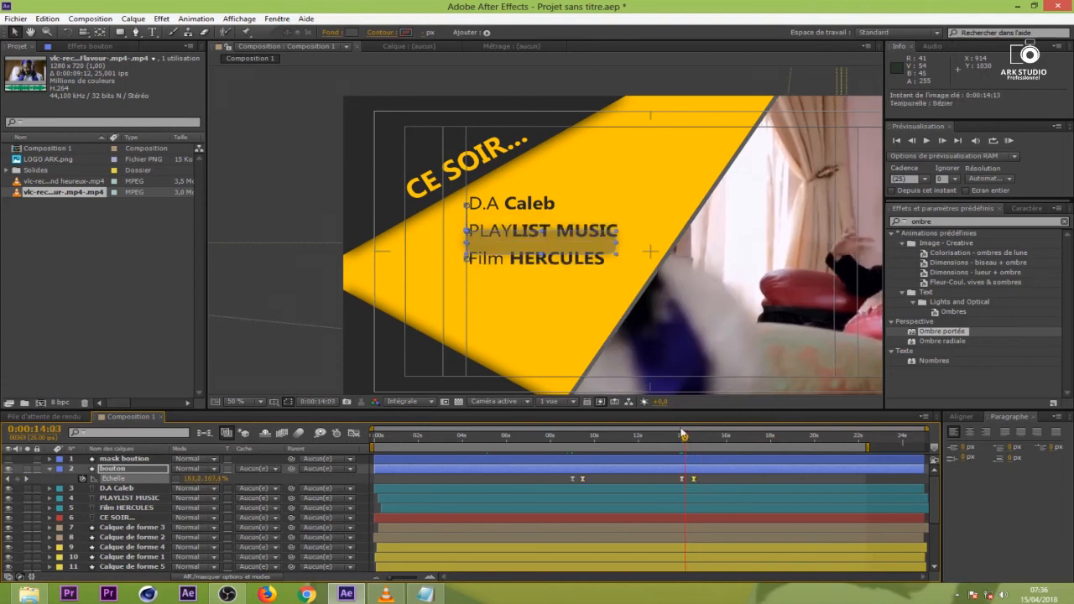
drag(683, 442, 702, 446)
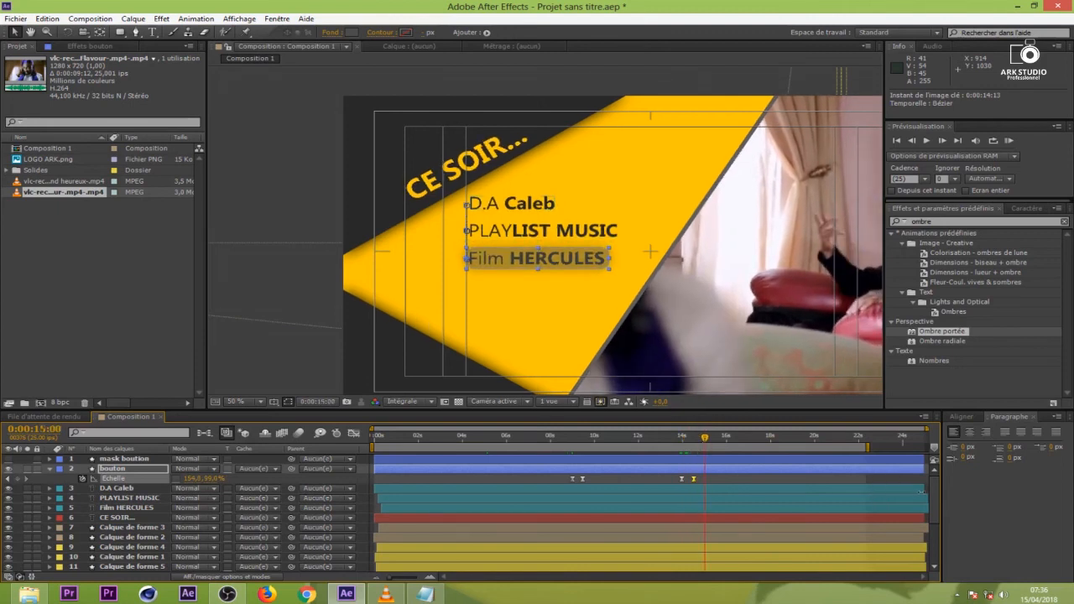
Split the Flavour clip at 0:00:14:11 and delete the part after the split.
drag(934, 492, 934, 539)
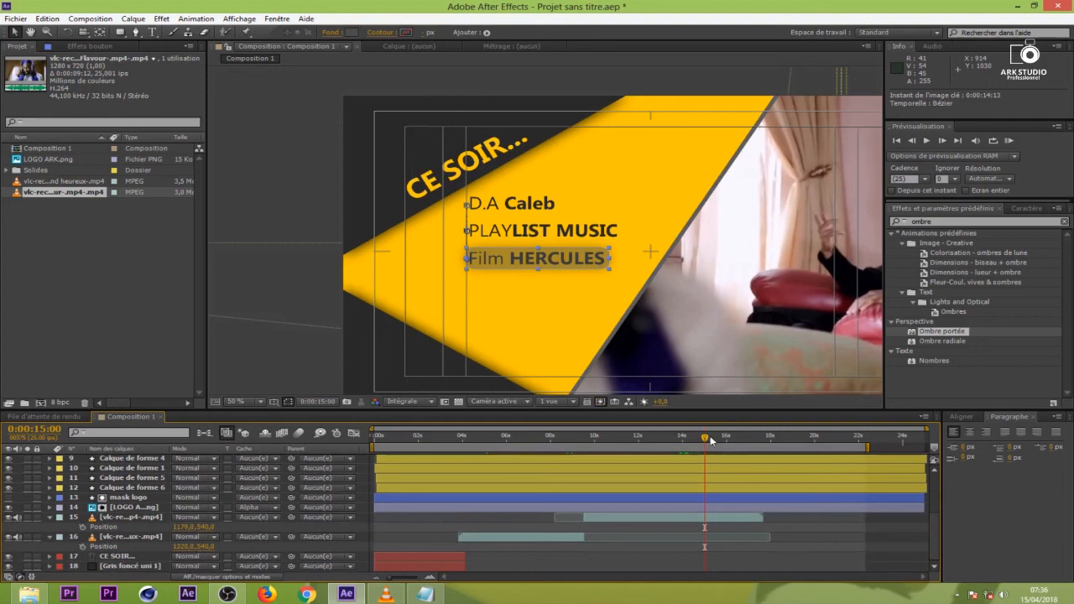
mouse_move(703, 439)
mouse_down()
mouse_move(677, 444)
mouse_move(692, 443)
mouse_up()
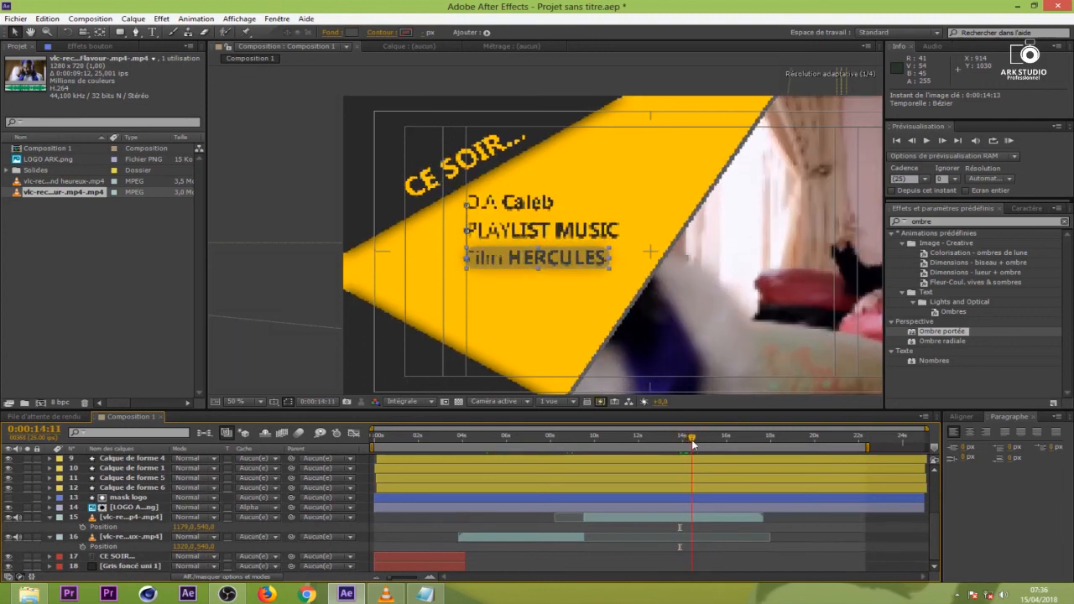
click(695, 517)
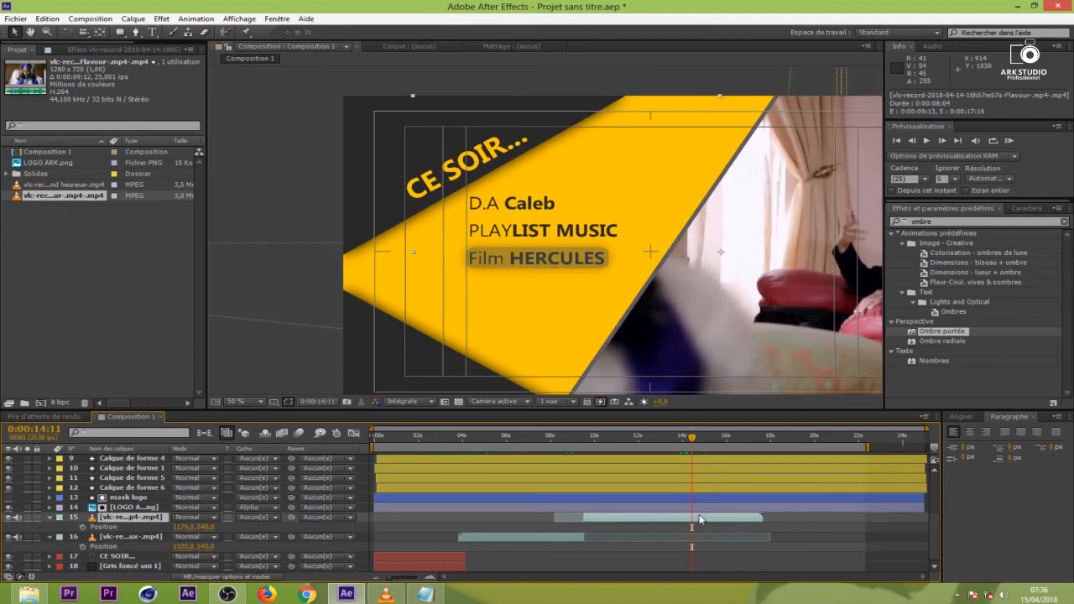
key(ctrl+shift+d)
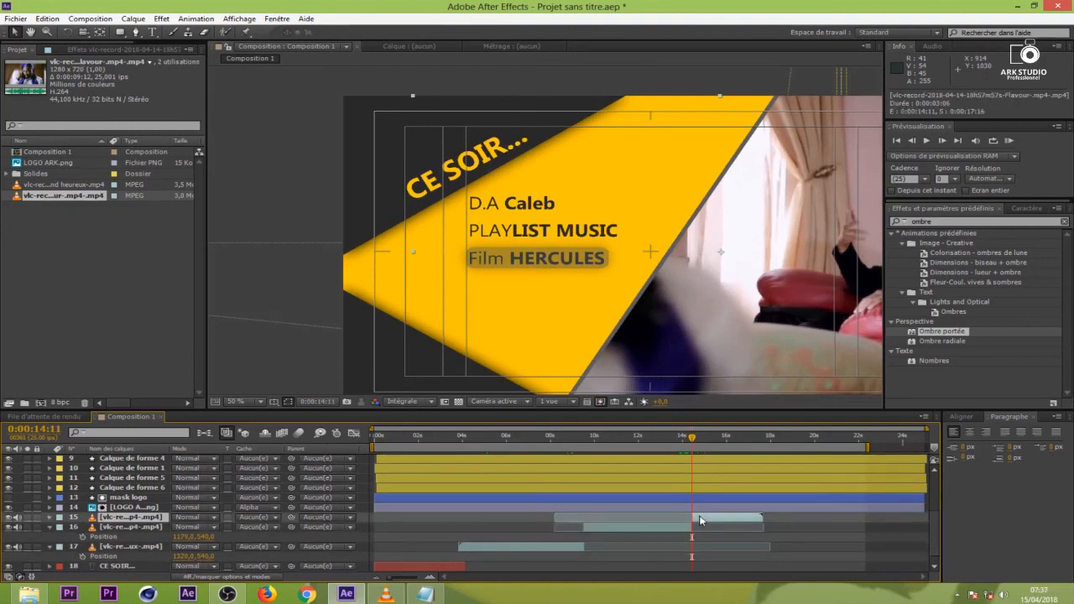
key(Delete)
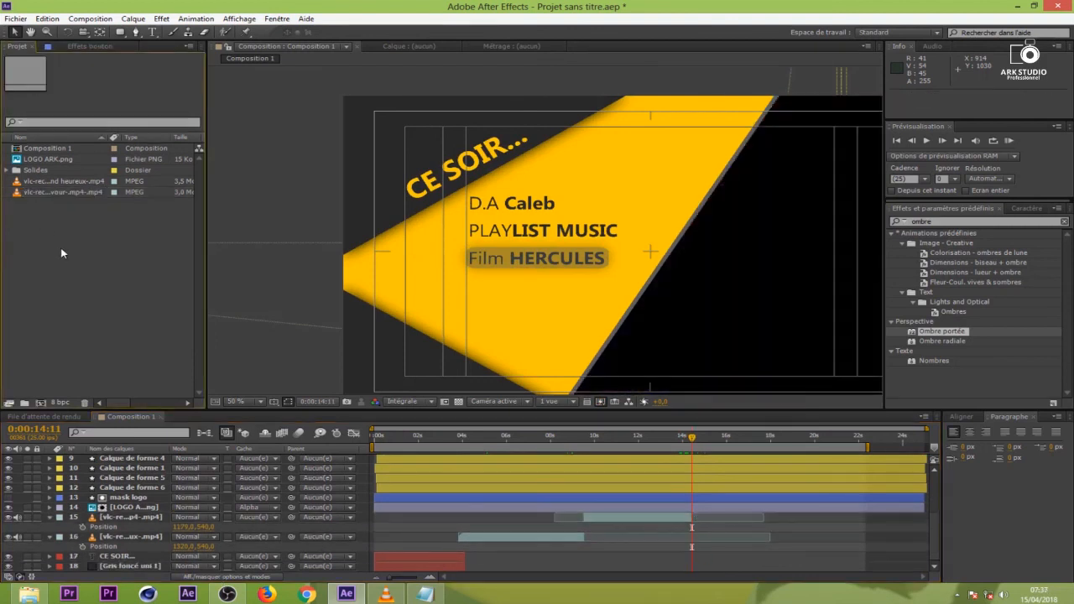
Import the Legend of Hercules video and place it directly above the Flavour clip, starting shortly before the third programme is highlighted.
double_click(60, 247)
double_click(522, 281)
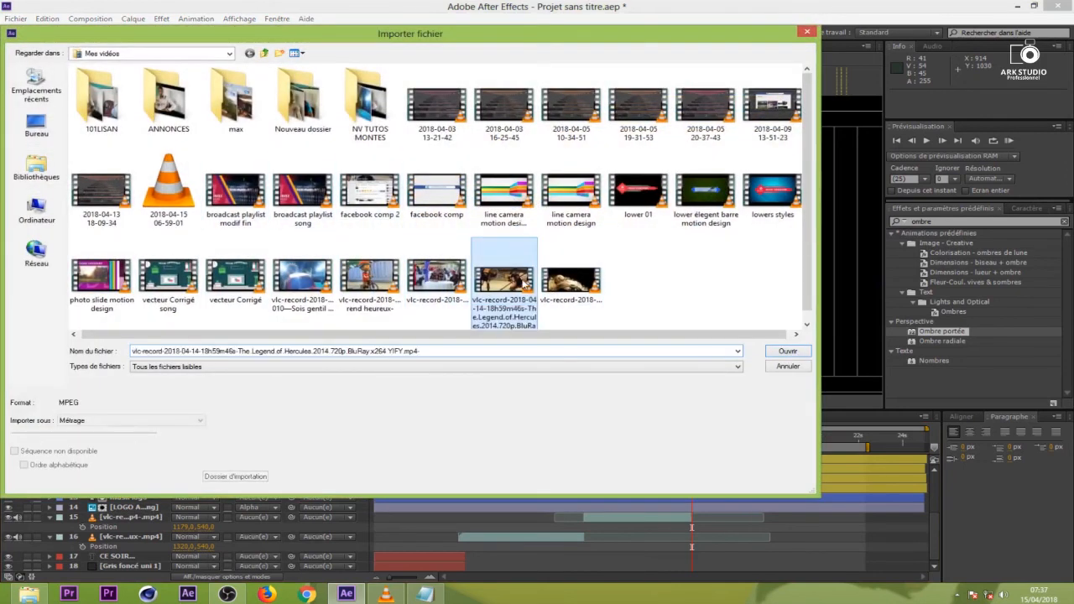
drag(74, 223, 654, 516)
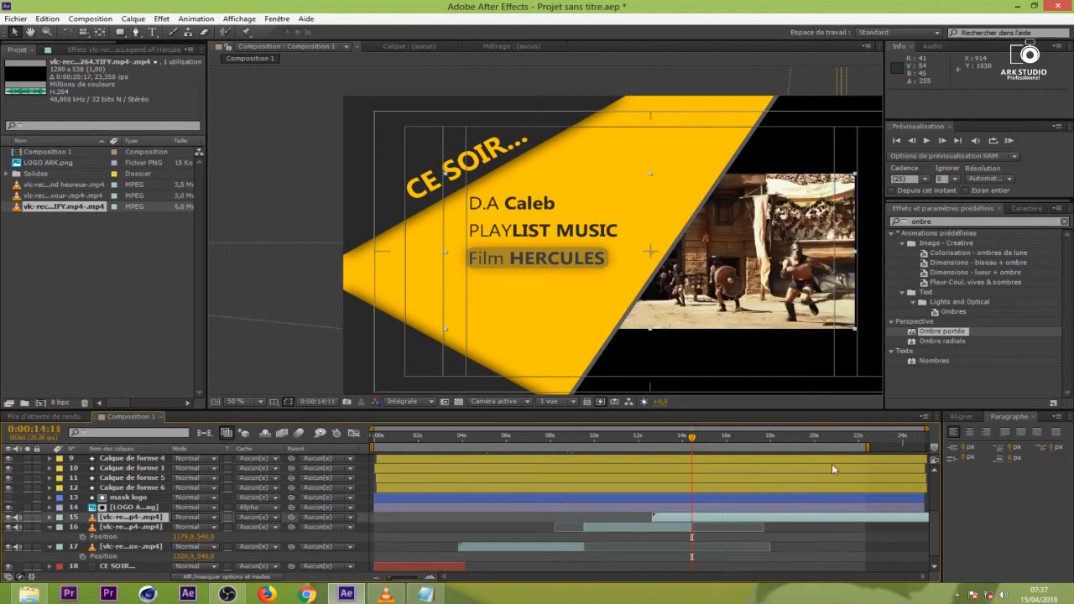
Enlarge the Hercules clip to about 220, 212% so it covers the frame, and shift it sideways to Position 1409, 540.
scroll(821, 271, down, 2)
drag(700, 205, 823, 161)
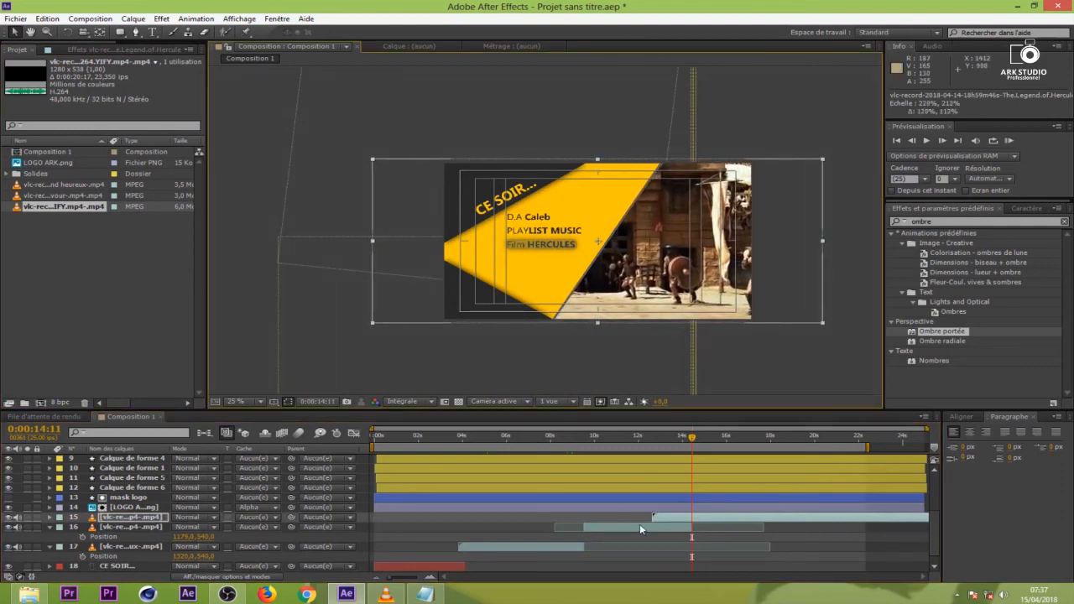
key(p)
drag(185, 533, 764, 551)
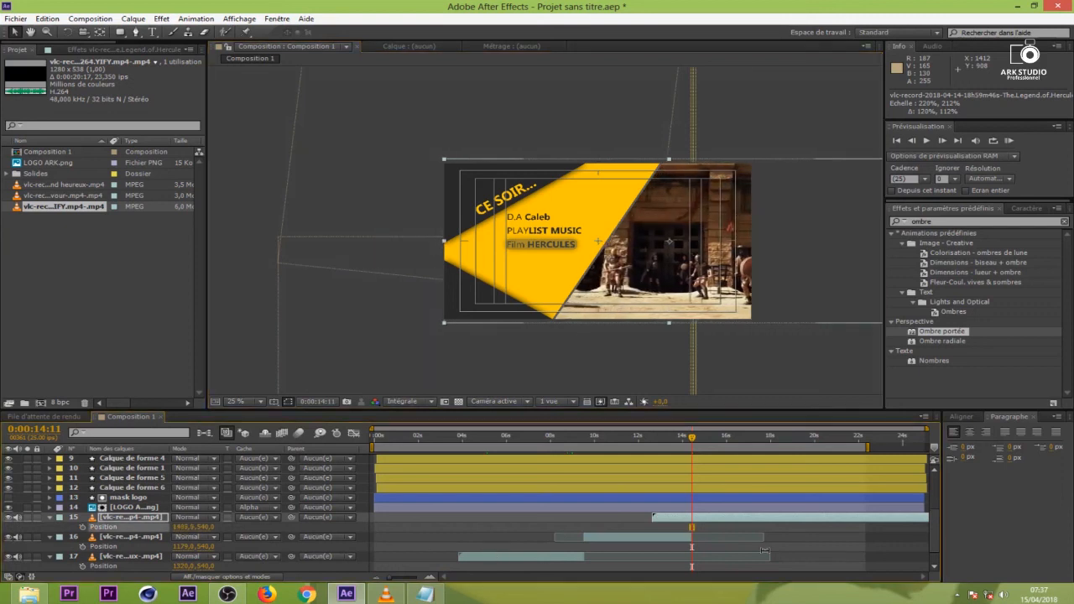
Trim the Hercules clip to start at 0:00:14:10, move its footage earlier so a later passage plays, and scrub through it.
drag(654, 516, 692, 518)
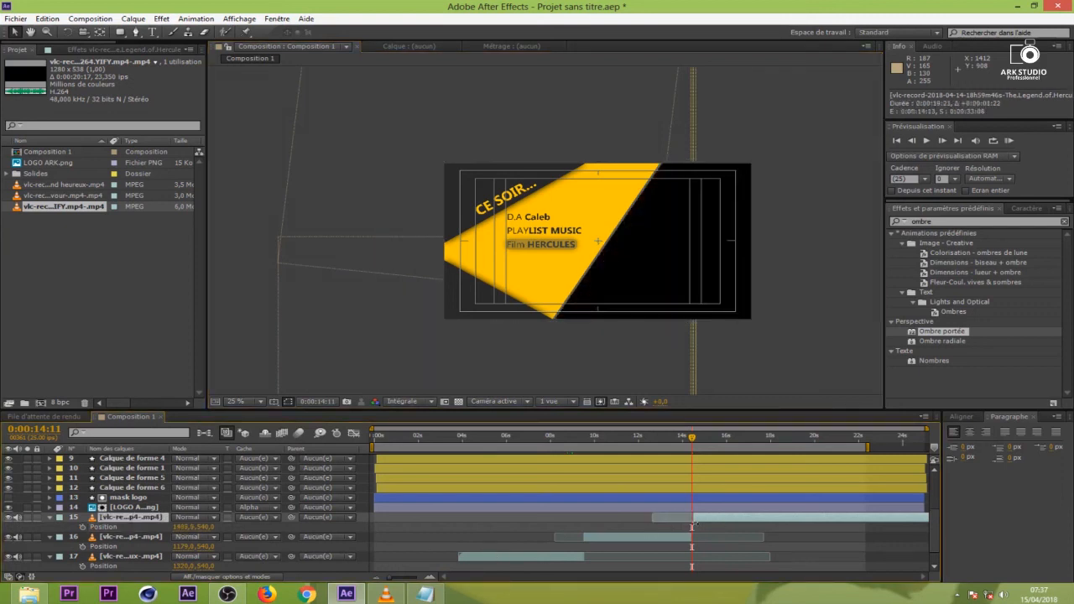
drag(680, 438, 833, 465)
mouse_move(692, 516)
mouse_down()
mouse_move(832, 517)
mouse_move(703, 525)
mouse_up()
click(690, 438)
drag(689, 442, 857, 480)
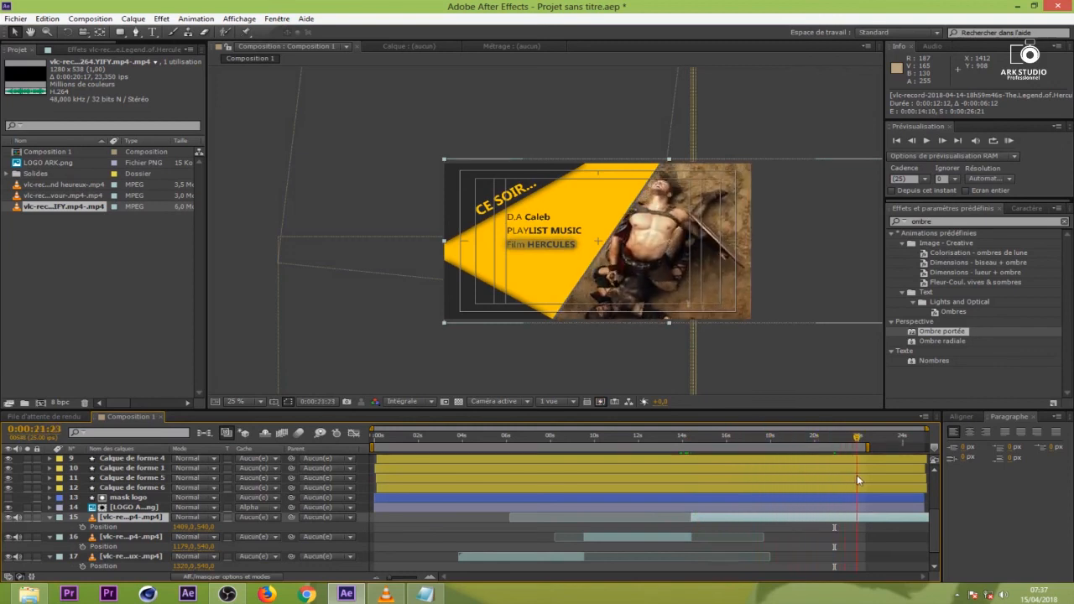
Run a RAM preview of the composition, stop it and scrub to 0:00:04:20 to examine the highlight button.
key(space)
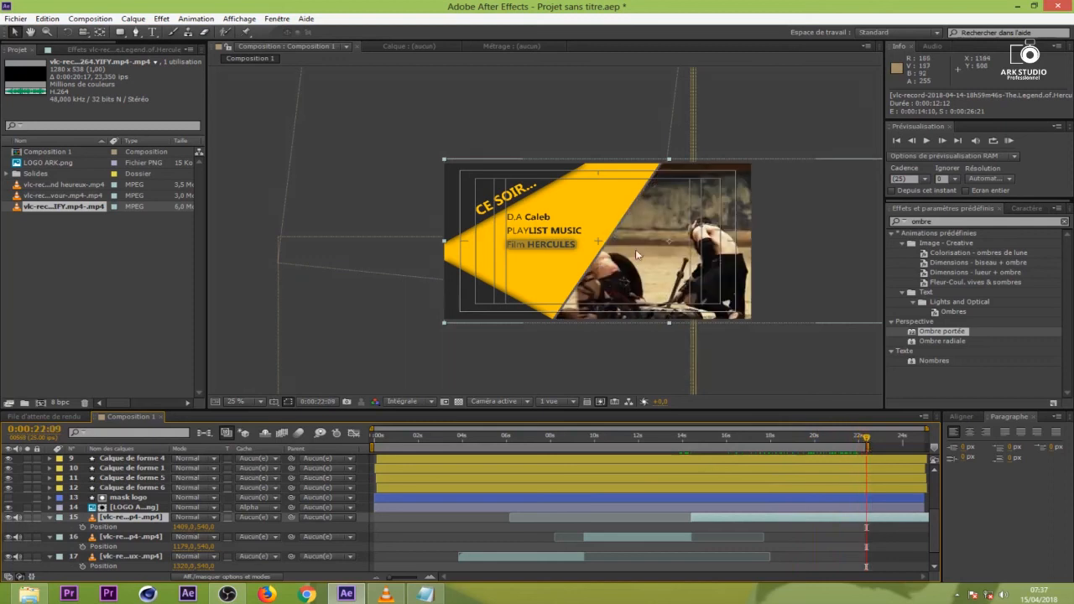
click(1011, 149)
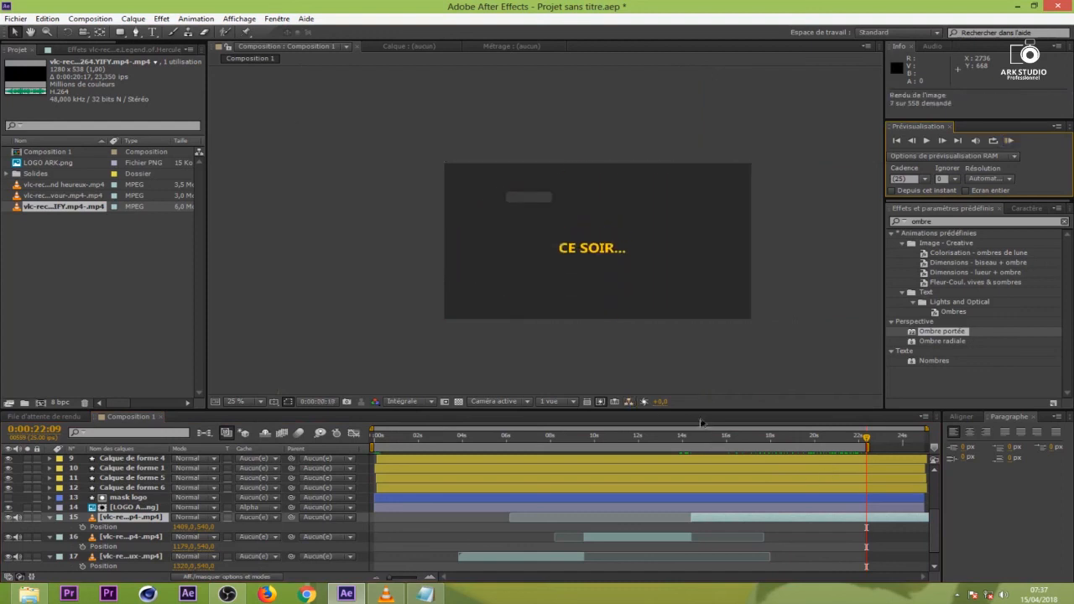
drag(401, 438, 479, 440)
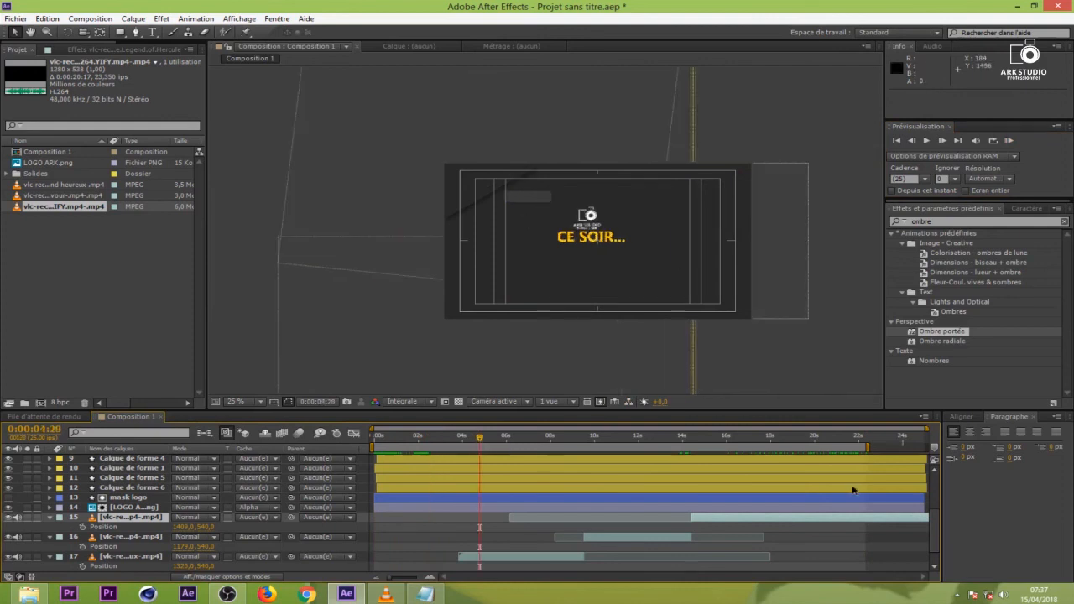
Show the mask boution layer to check its area, and set the bouton layer's track matte to Alpha mask boution.
scroll(495, 470, up, 3)
click(491, 461)
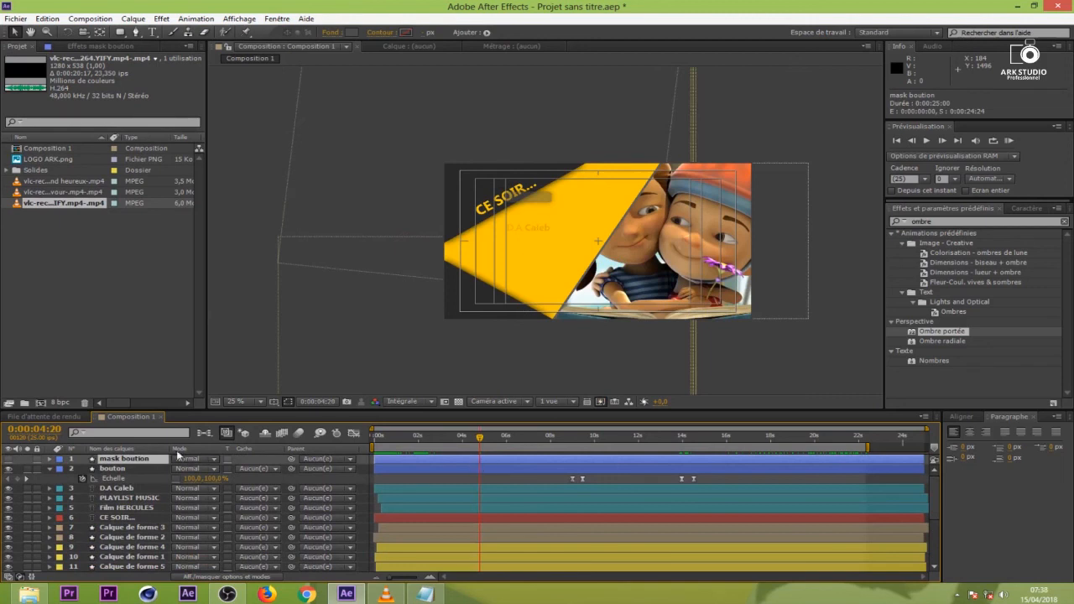
click(506, 469)
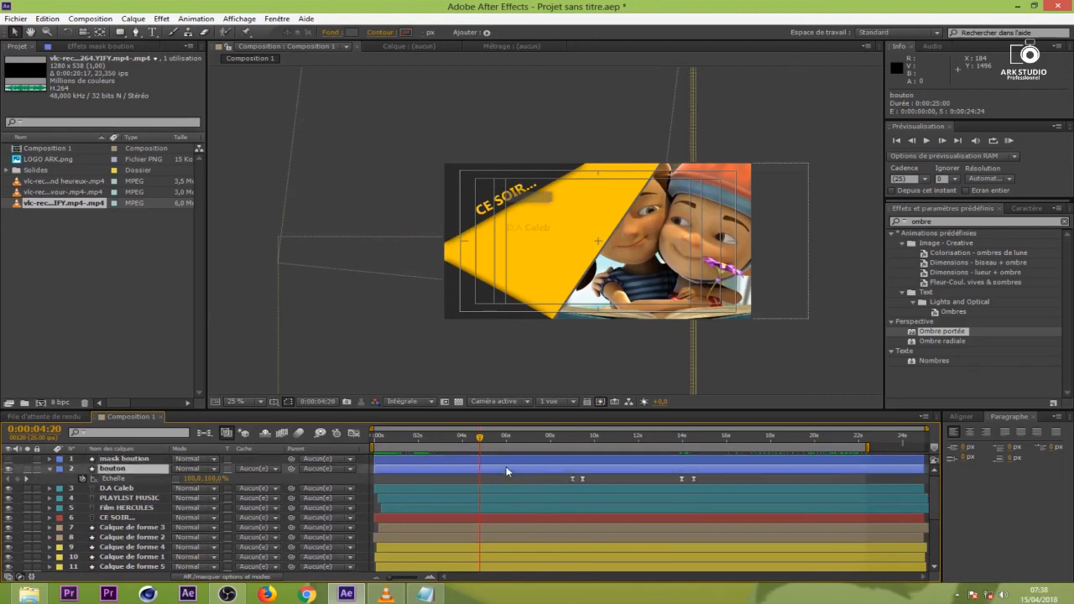
click(495, 461)
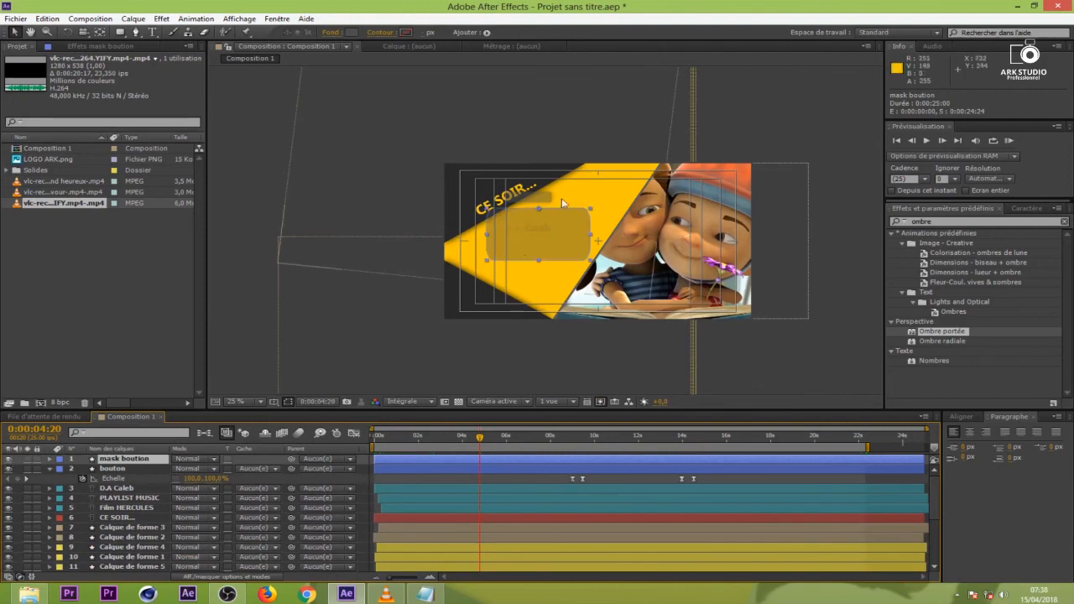
scroll(549, 228, up, 2)
click(257, 469)
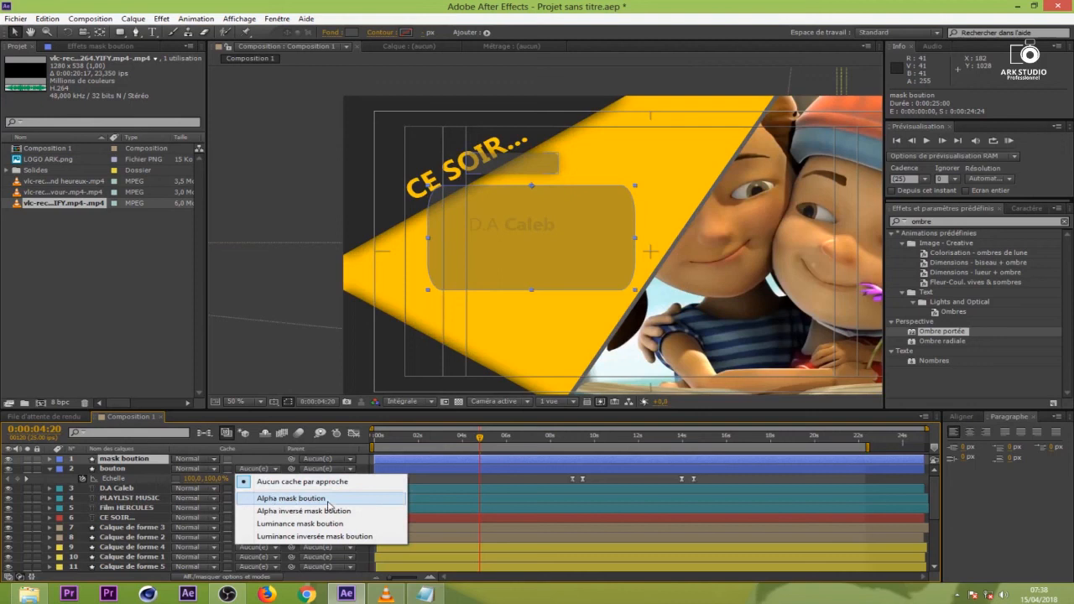
click(291, 500)
Set the bouton layer's Opacity to 70%, judging it at 0:00:06:23 with the first programme highlighted.
drag(479, 438, 526, 437)
click(504, 472)
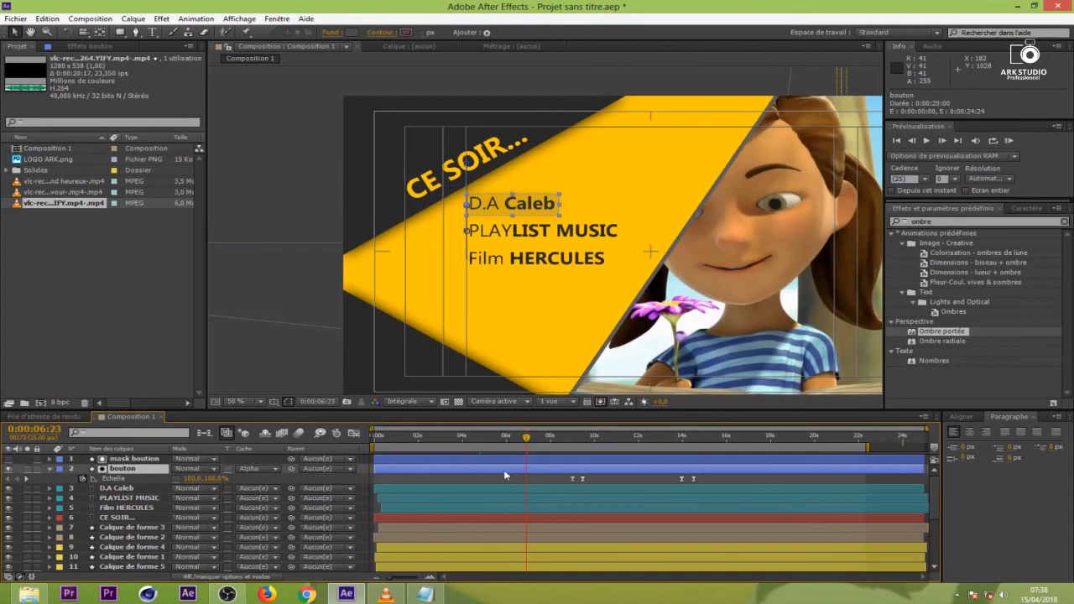
key(t)
click(179, 478)
text(19)
key(Return)
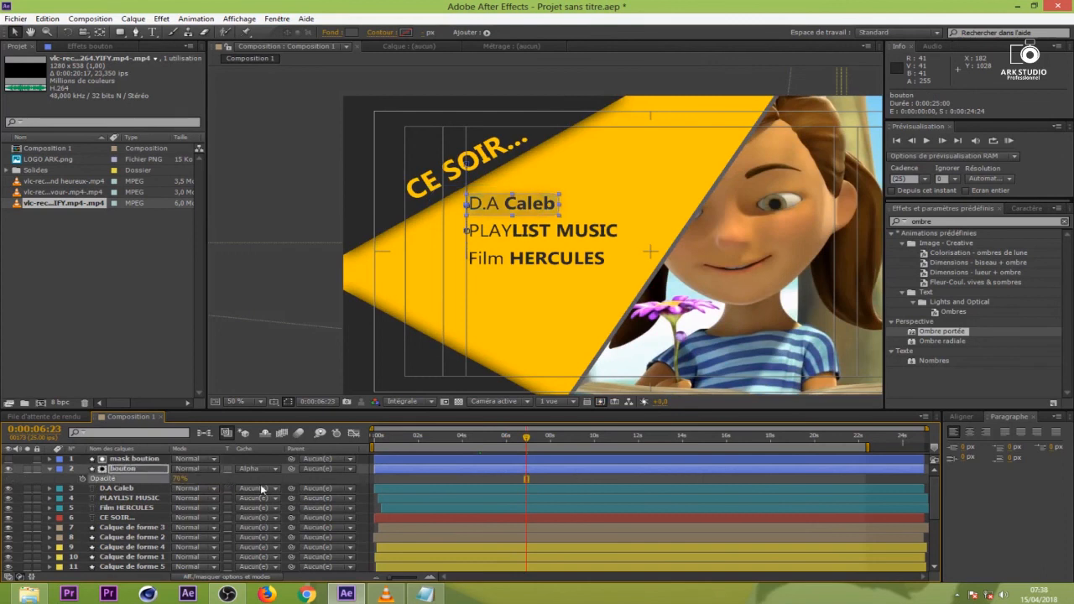
click(551, 475)
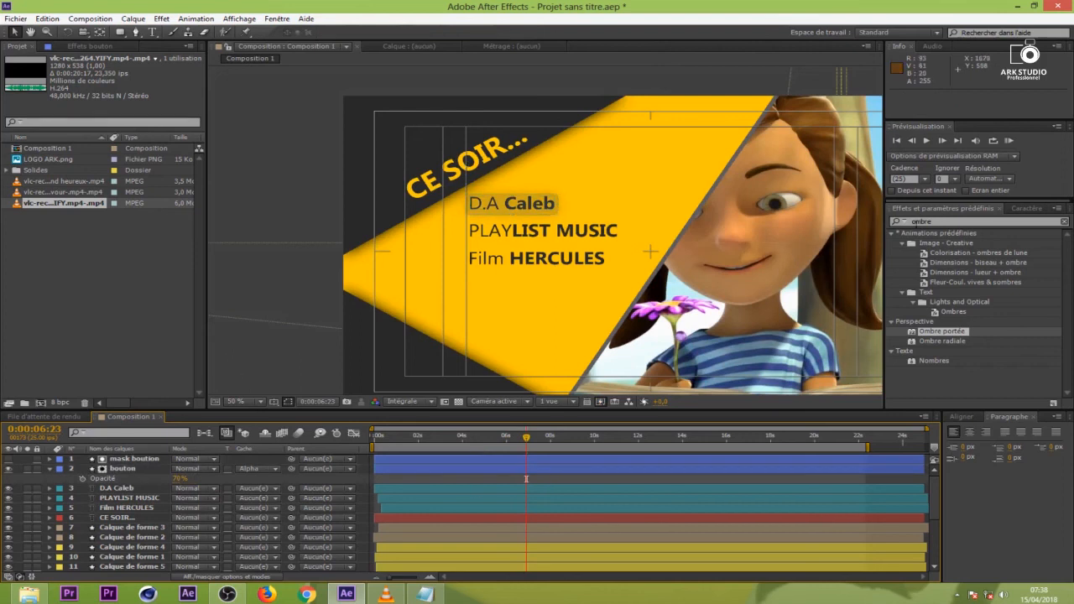
Fit the composition to the viewer and run a RAM preview of the whole animation.
click(1008, 141)
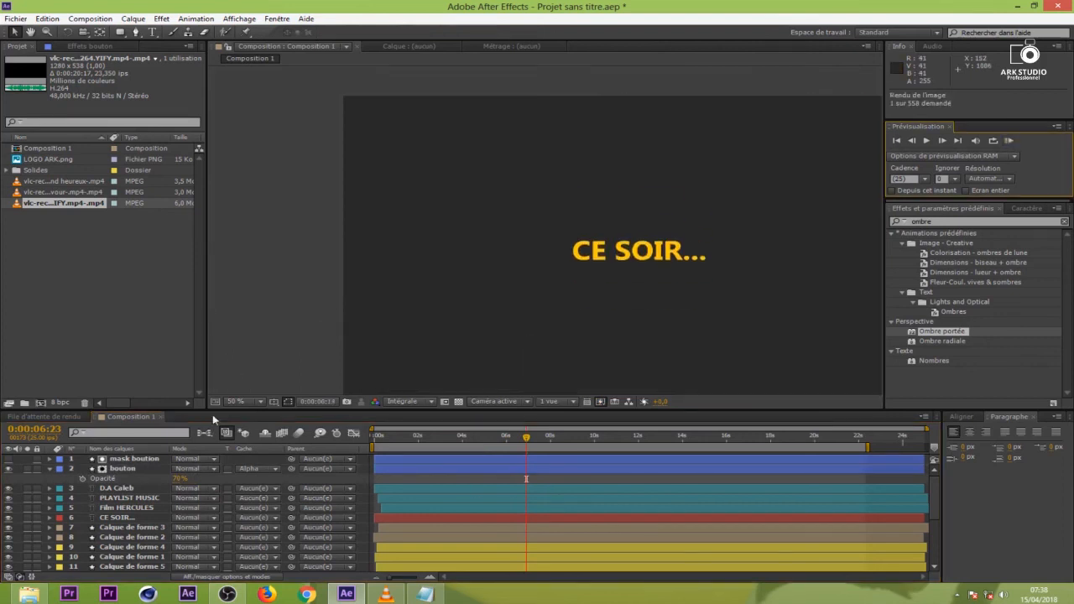
click(246, 402)
click(252, 404)
click(251, 193)
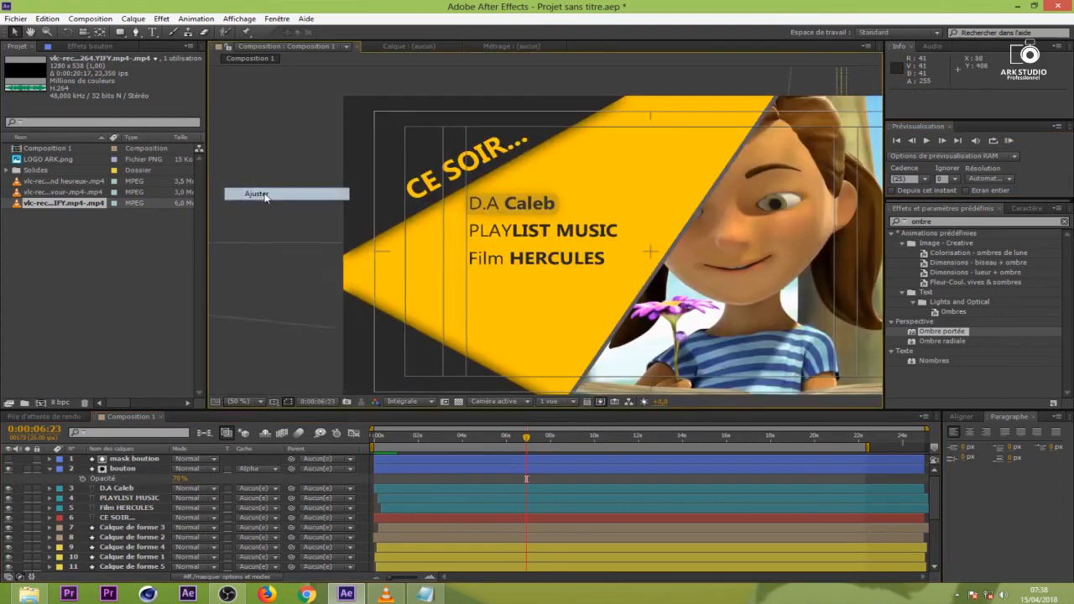
click(1010, 141)
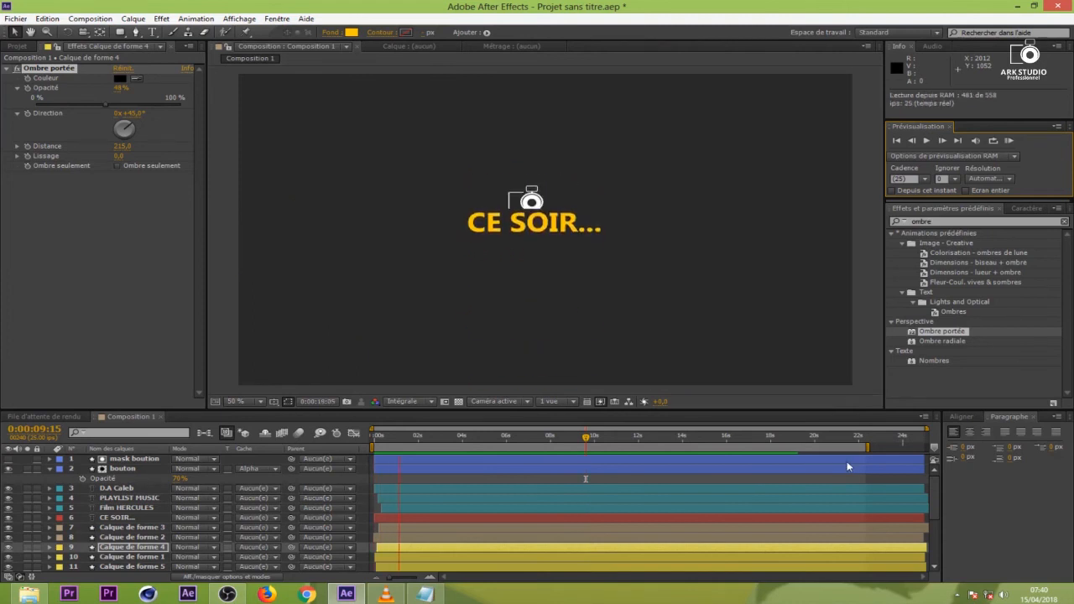
Shorten the work area to end at about 19 seconds and play a RAM preview of it.
key(space)
drag(868, 446, 795, 446)
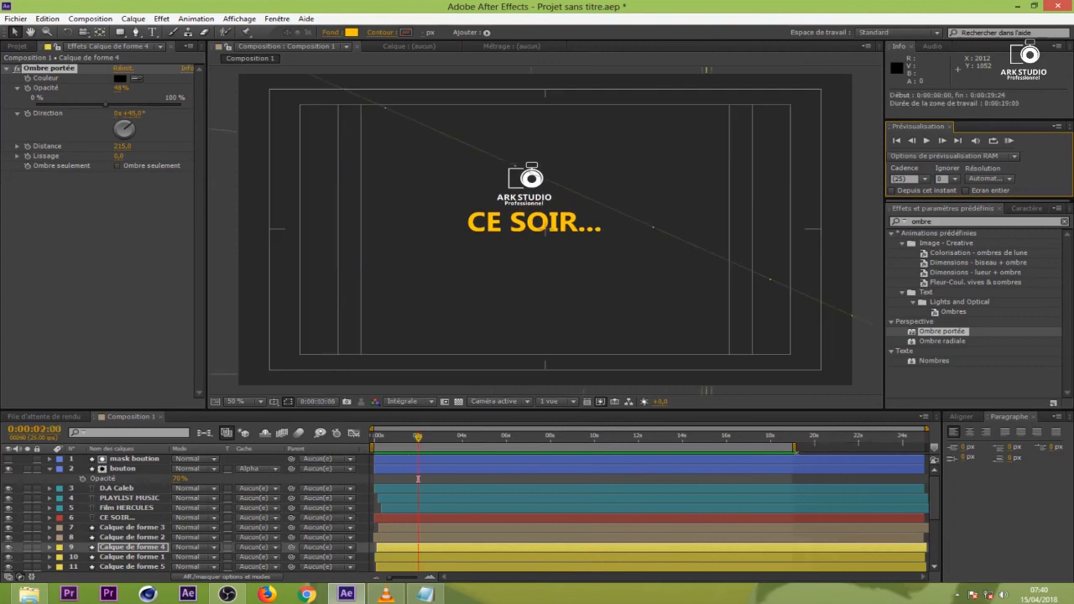
click(1009, 141)
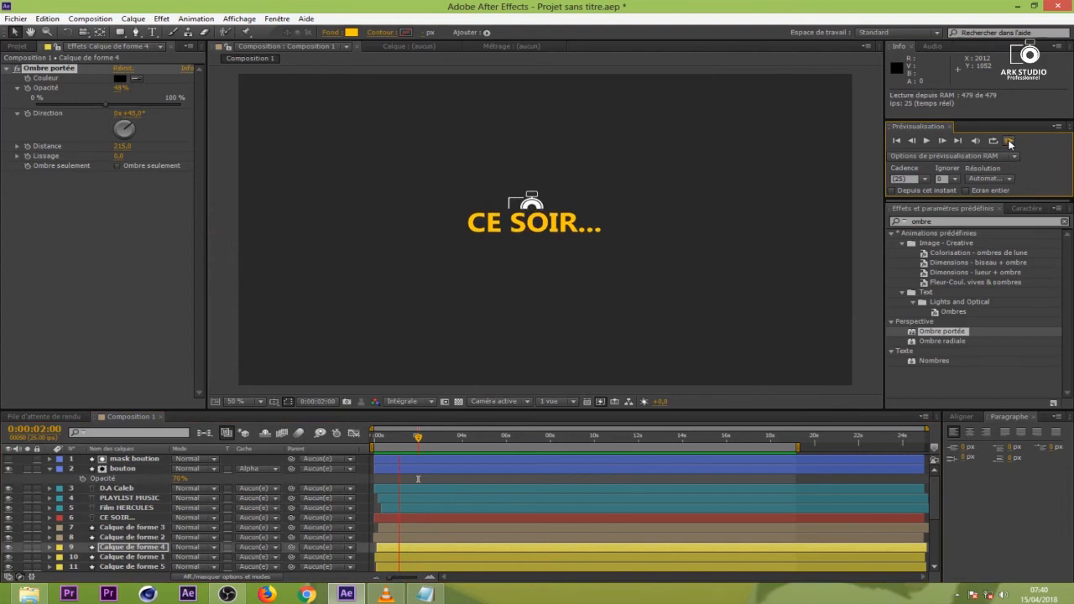